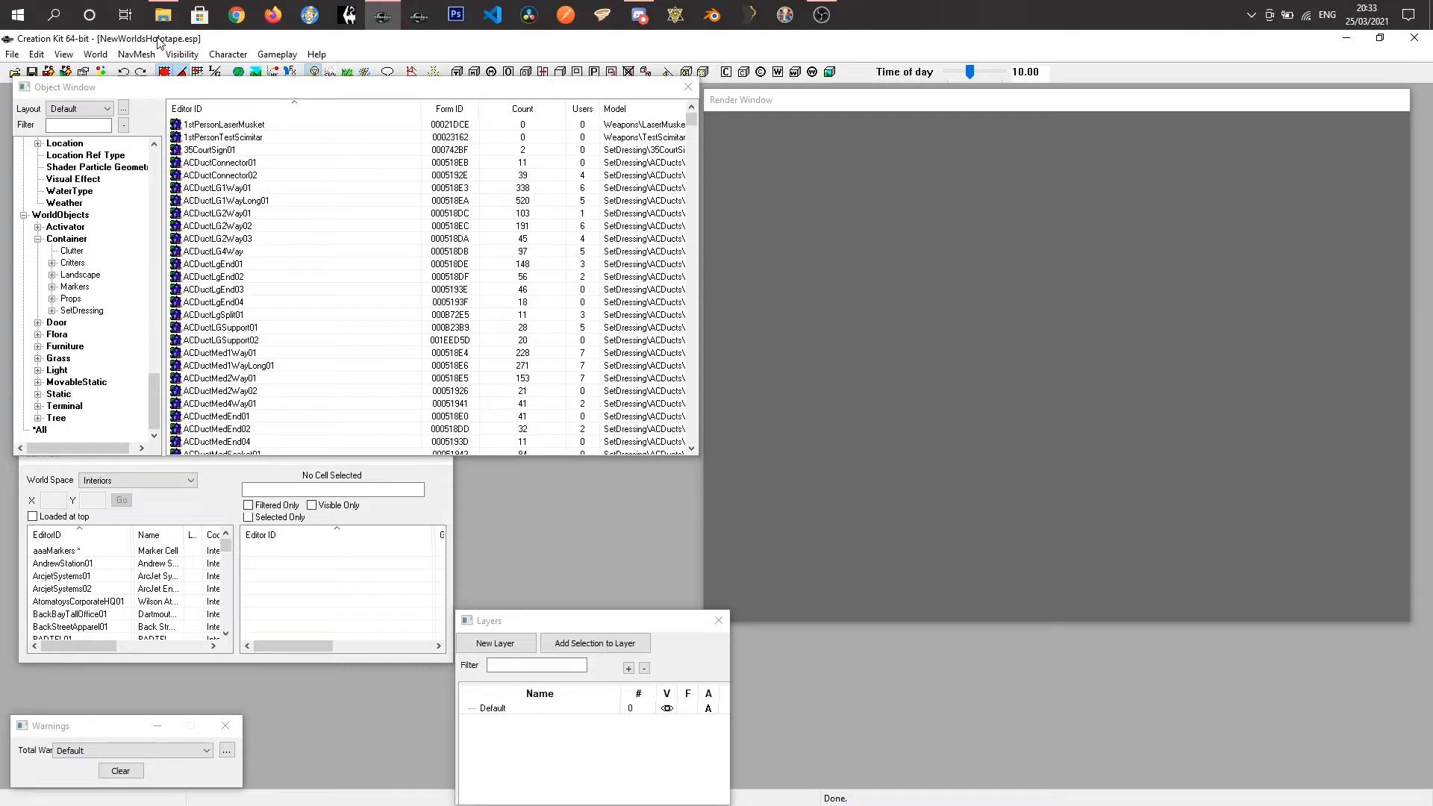
Create a new worldspace with the editor ID NWHIsland02.
{"action": "left_click", "coordinate": [95, 57]}
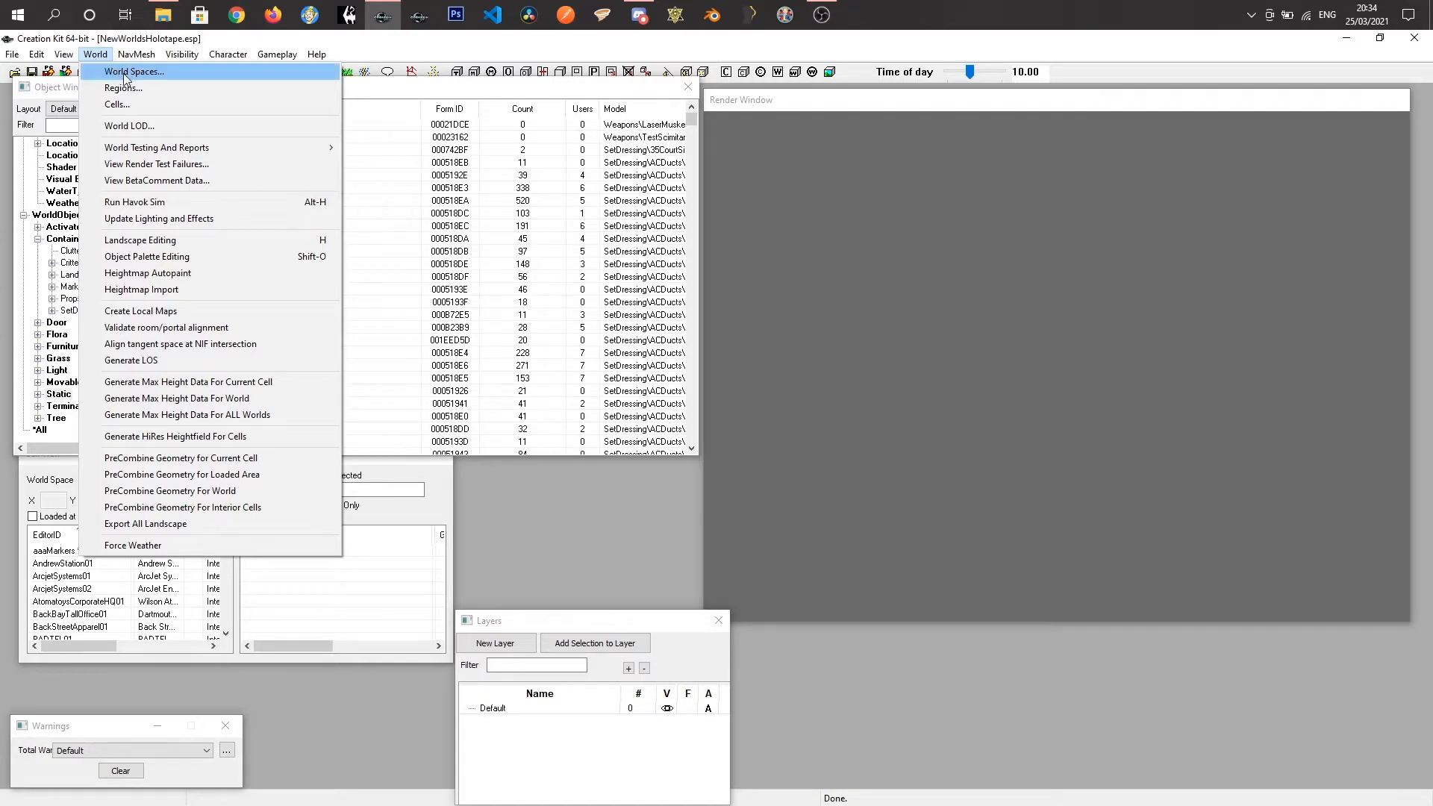
{"action": "left_click", "coordinate": [126, 71]}
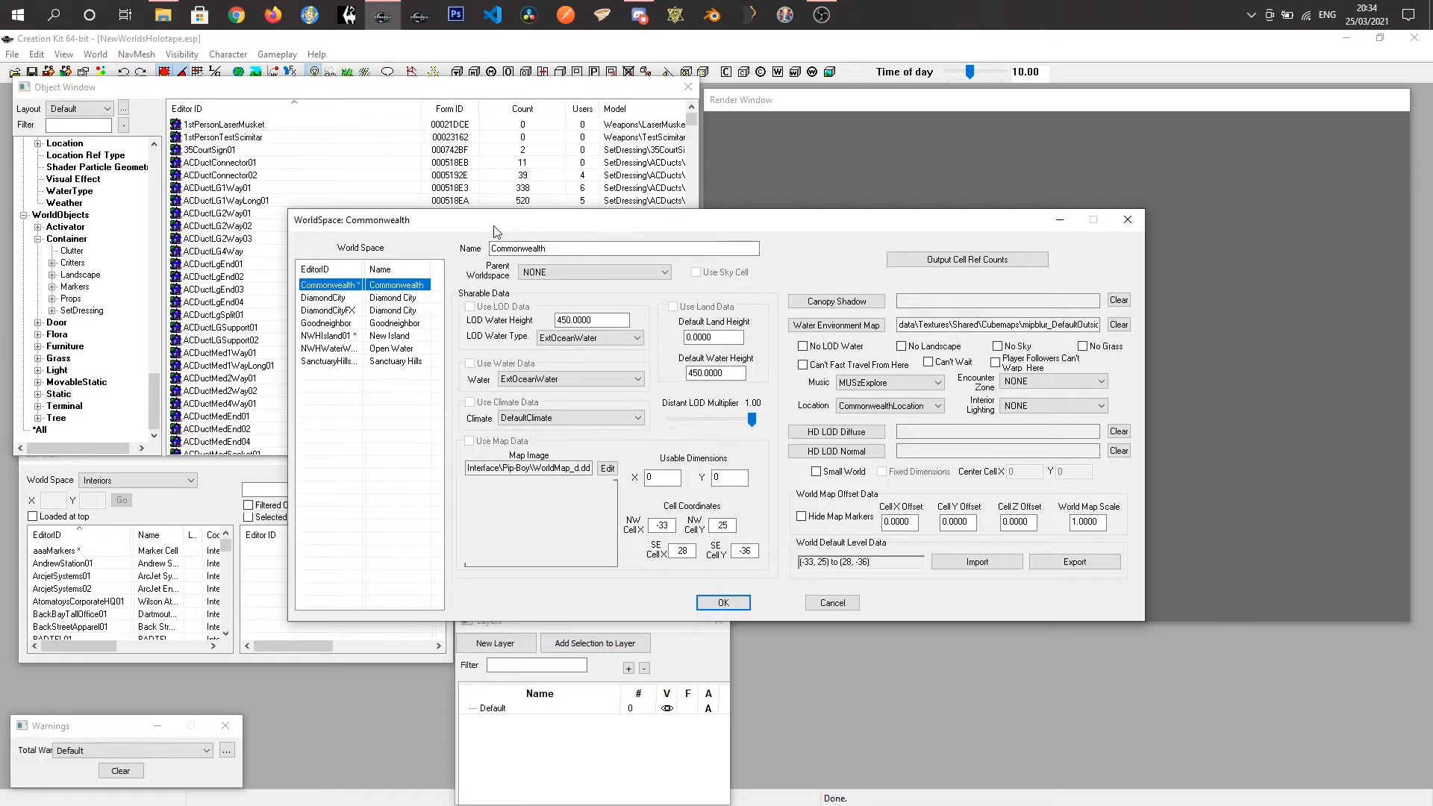
{"action": "left_click_drag", "start_coordinate": [493, 227], "coordinate": [497, 201]}
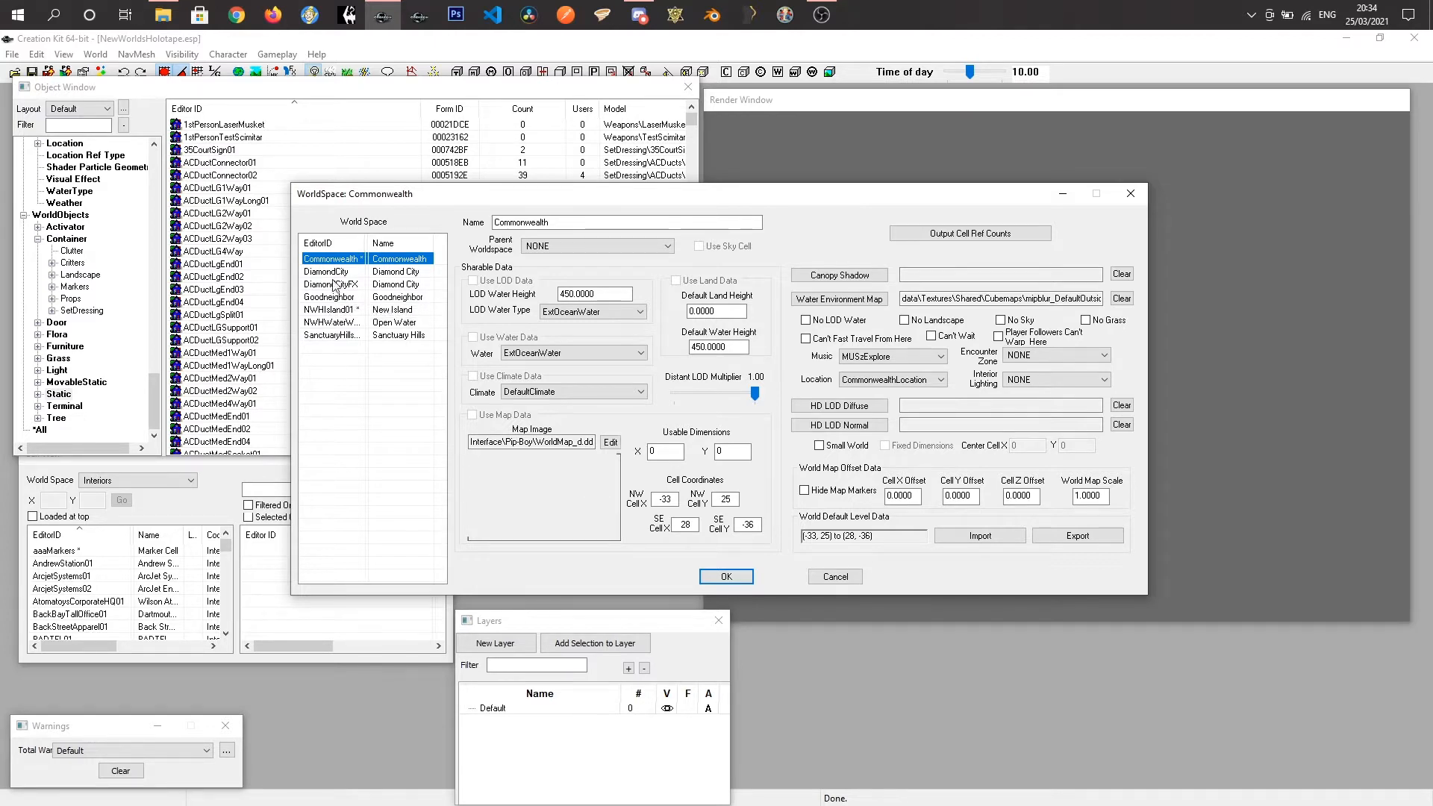
{"action": "right_click", "coordinate": [343, 409]}
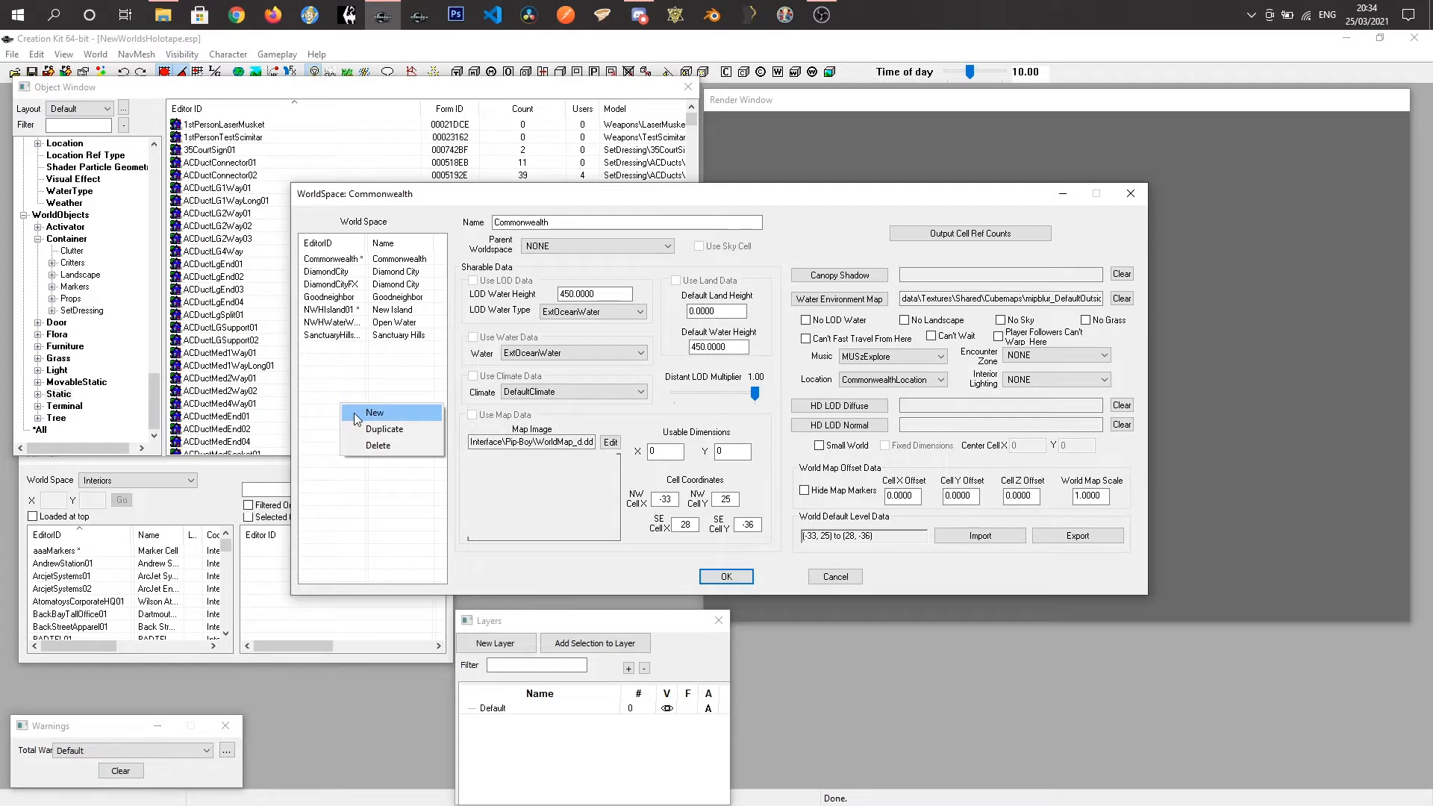
{"action": "left_click", "coordinate": [398, 413]}
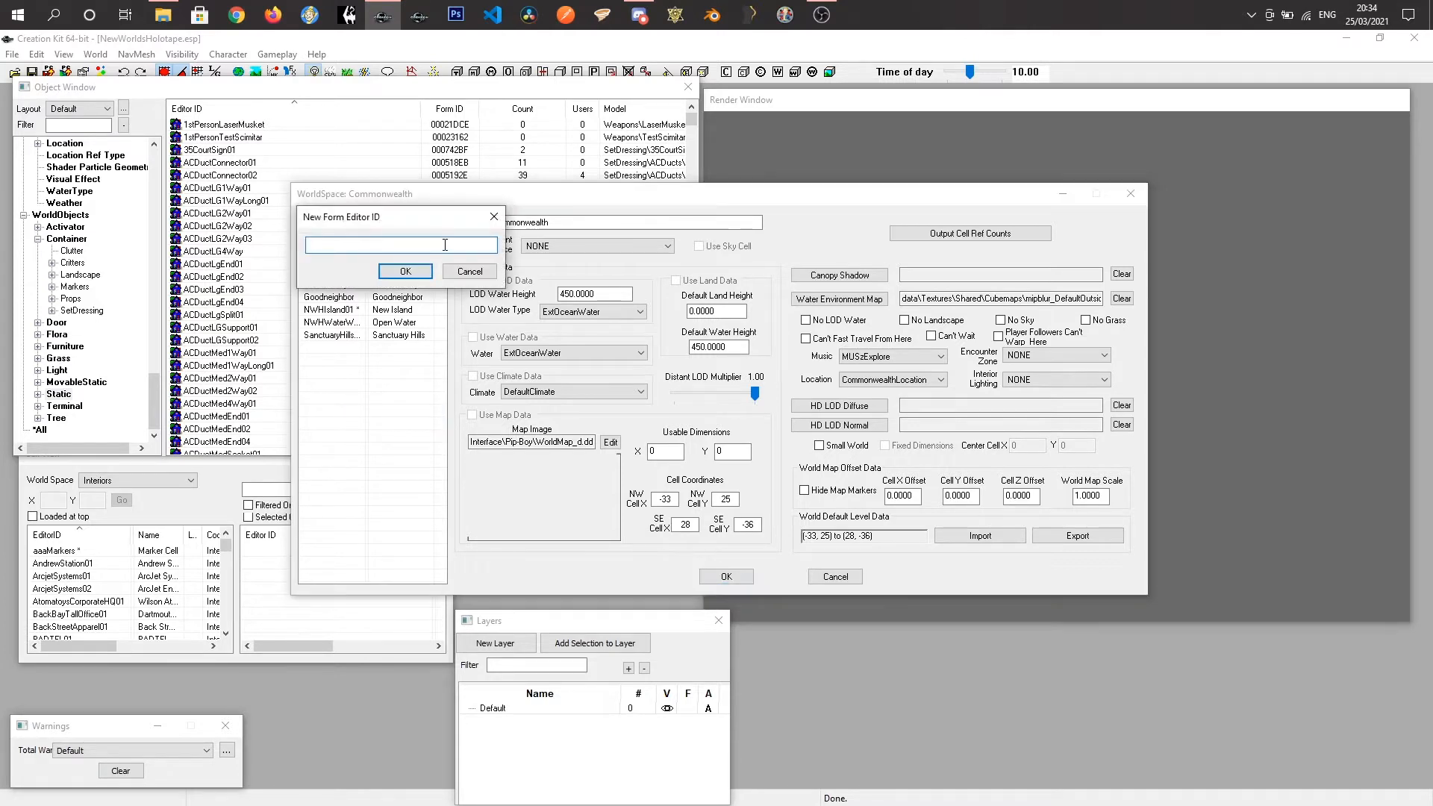
{"action": "left_click_drag", "start_coordinate": [394, 219], "coordinate": [578, 246]}
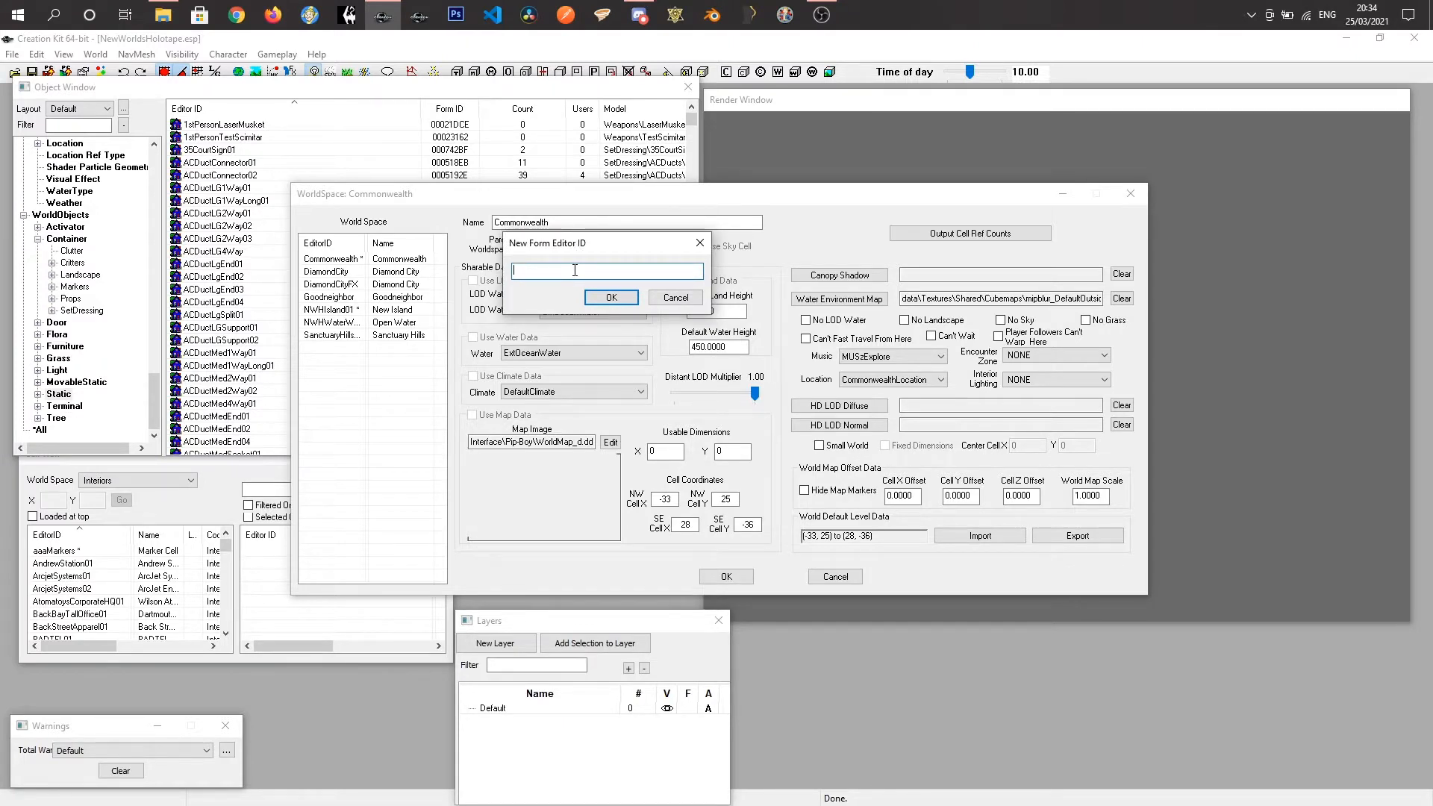
{"action": "type", "text": "WHIsland02"}
{"action": "left_click", "coordinate": [591, 295]}
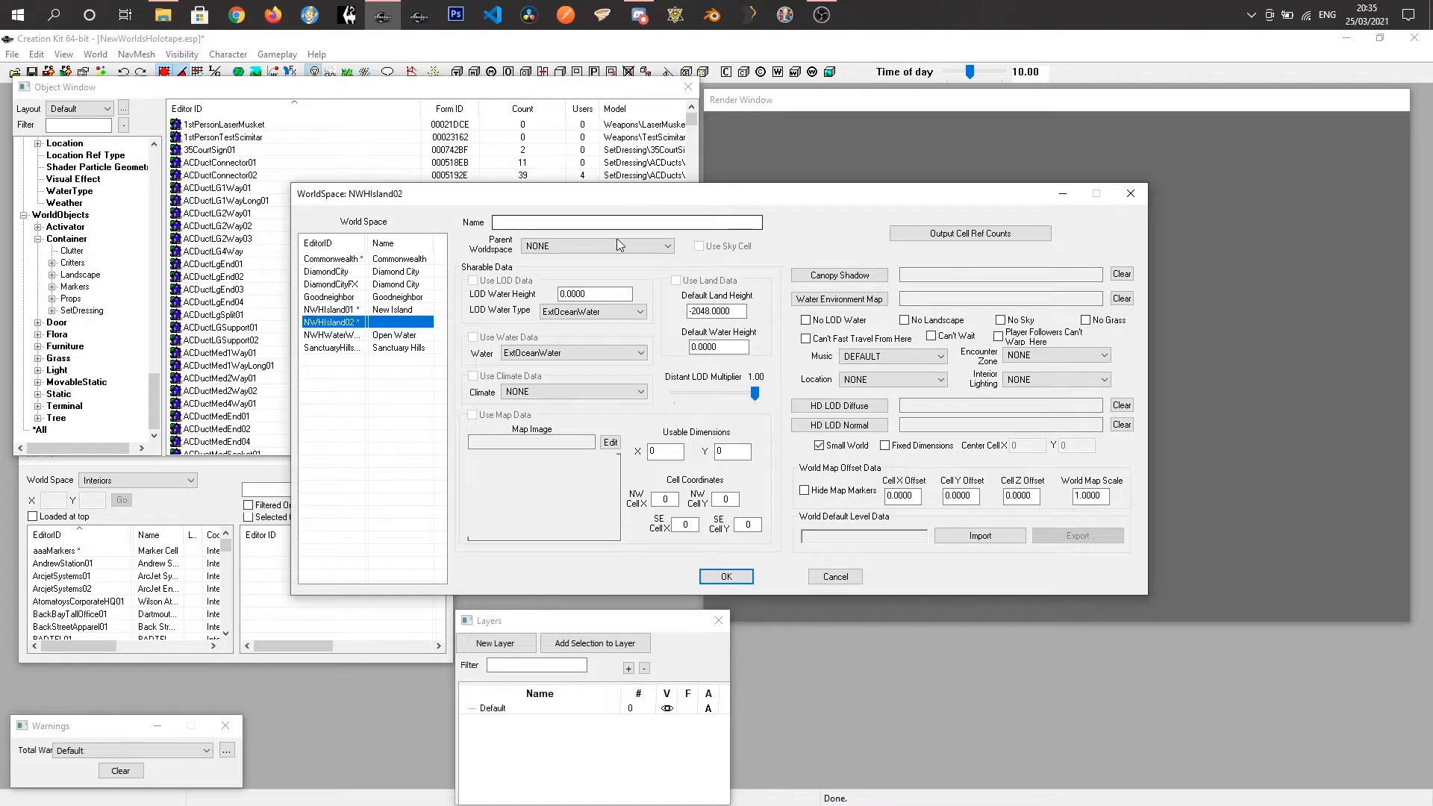
Name the NWHIsland02 worldspace Mod Island and set its parent worldspace to Commonwealth.
{"action": "left_click", "coordinate": [550, 226]}
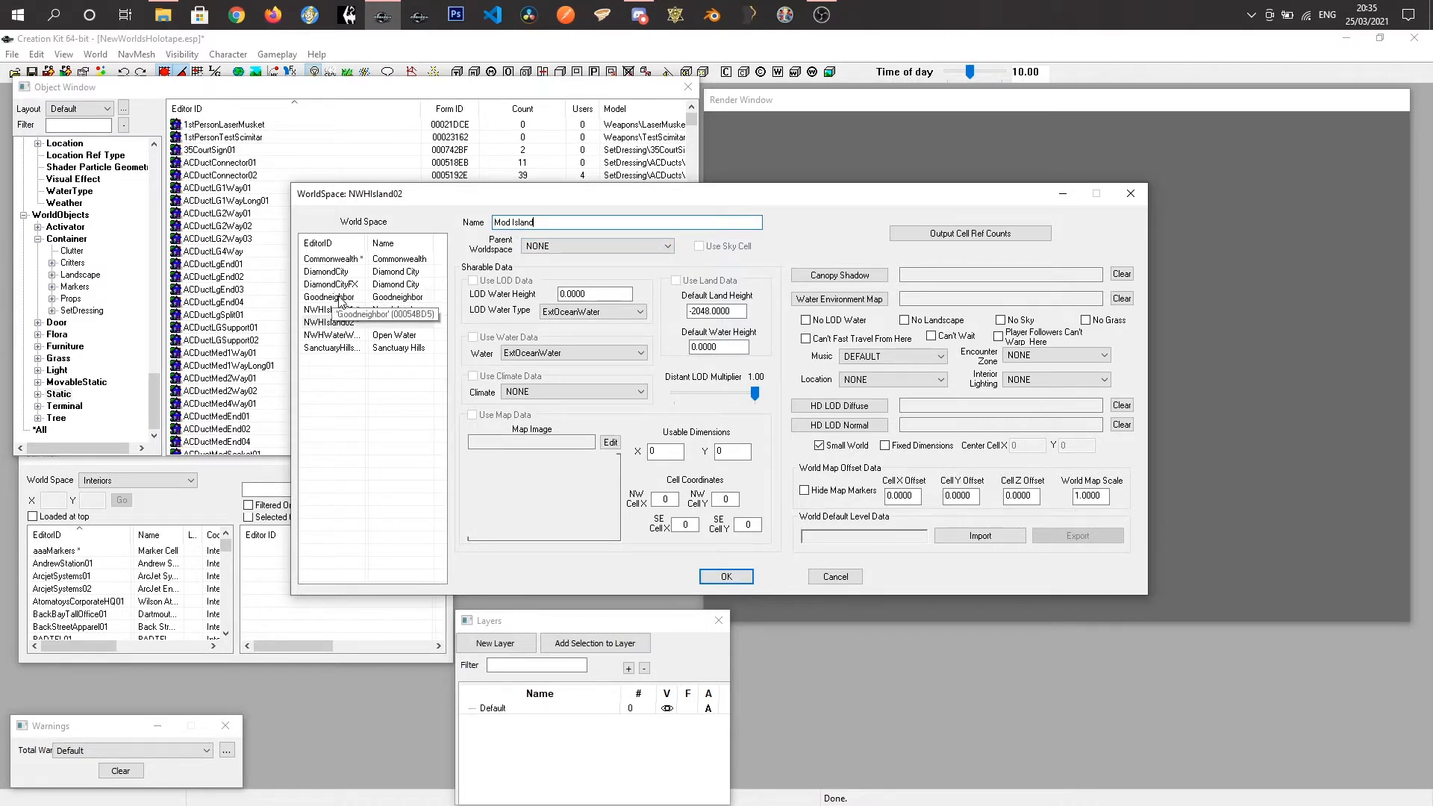
{"action": "left_click", "coordinate": [339, 273]}
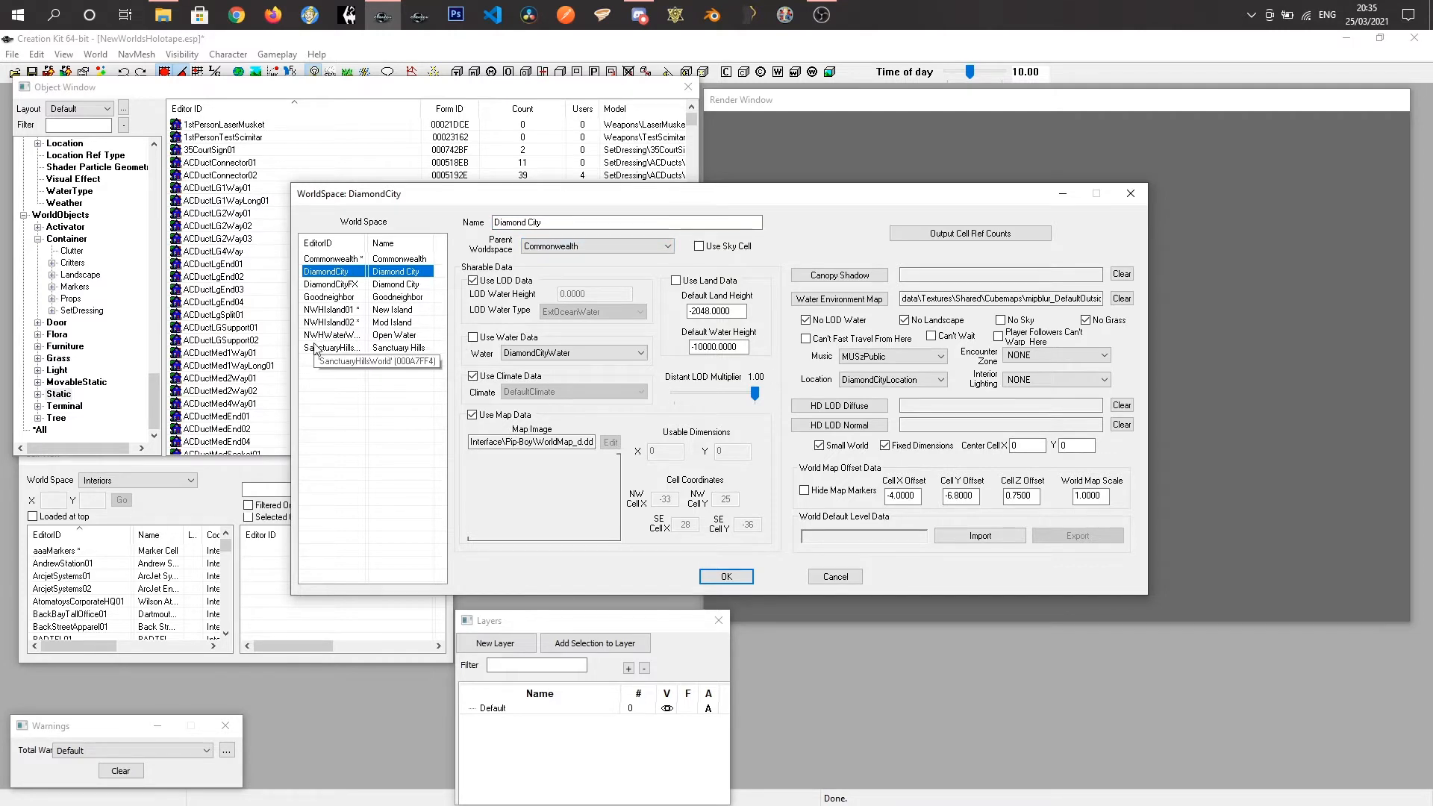
{"action": "left_click", "coordinate": [340, 323]}
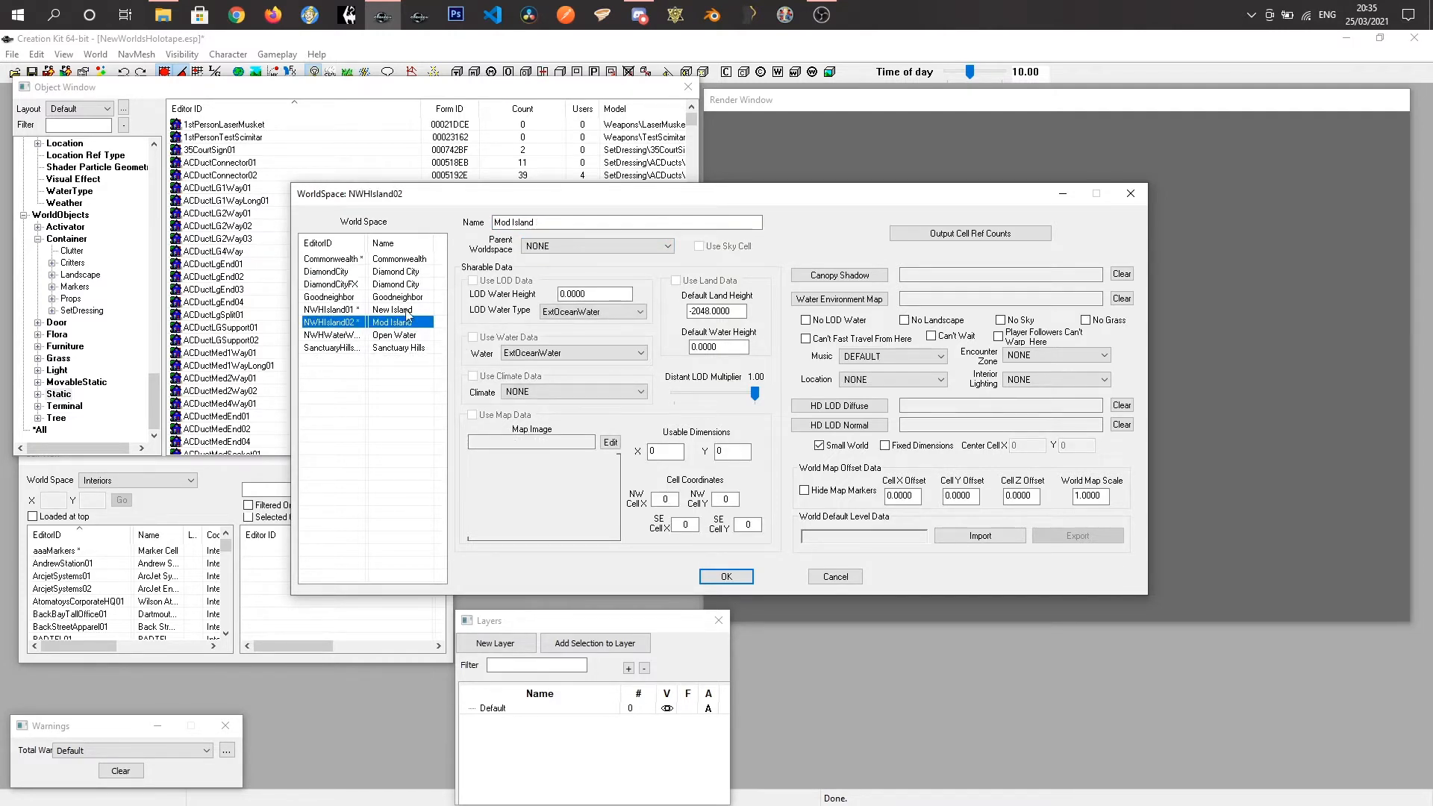
{"action": "left_click", "coordinate": [569, 247]}
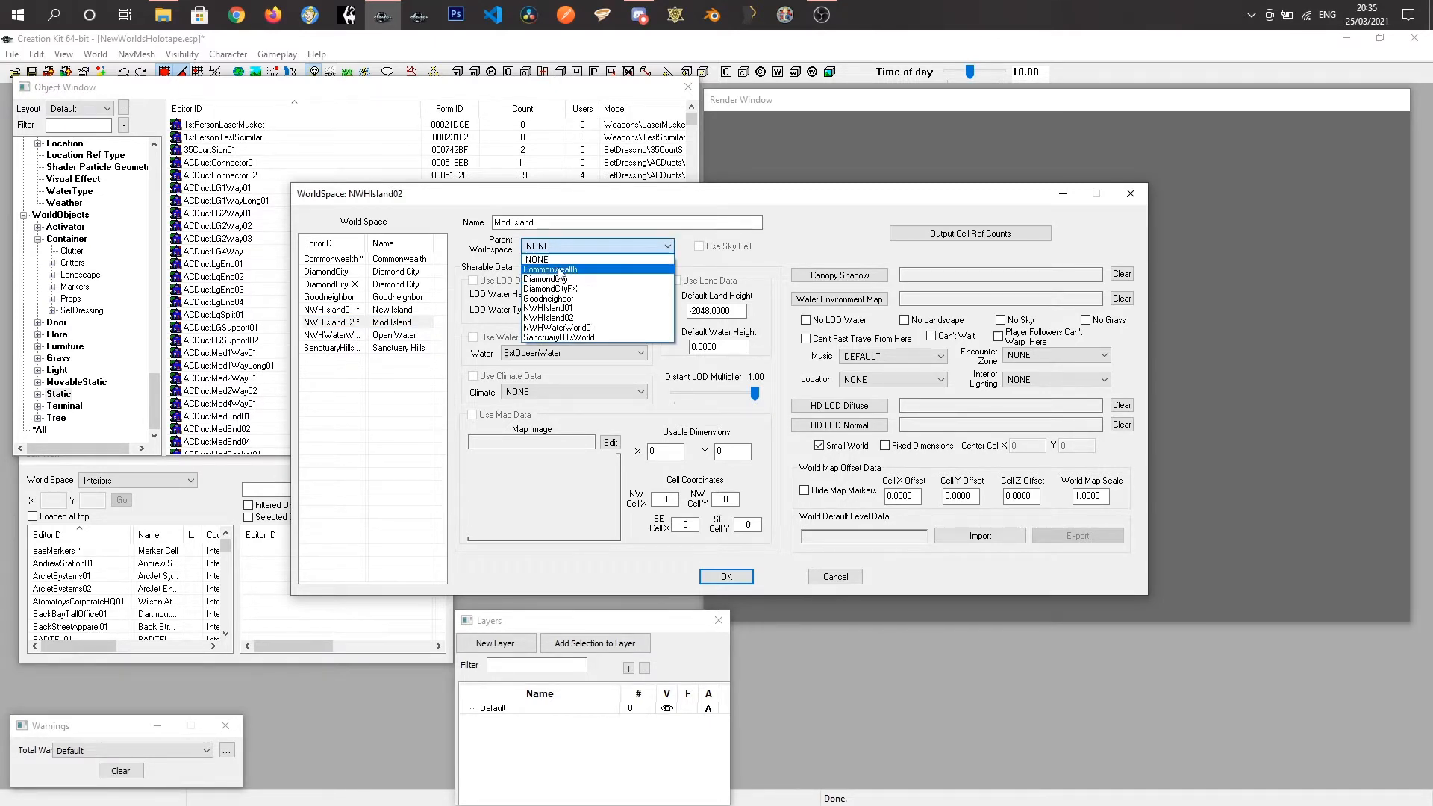
{"action": "left_click", "coordinate": [556, 270]}
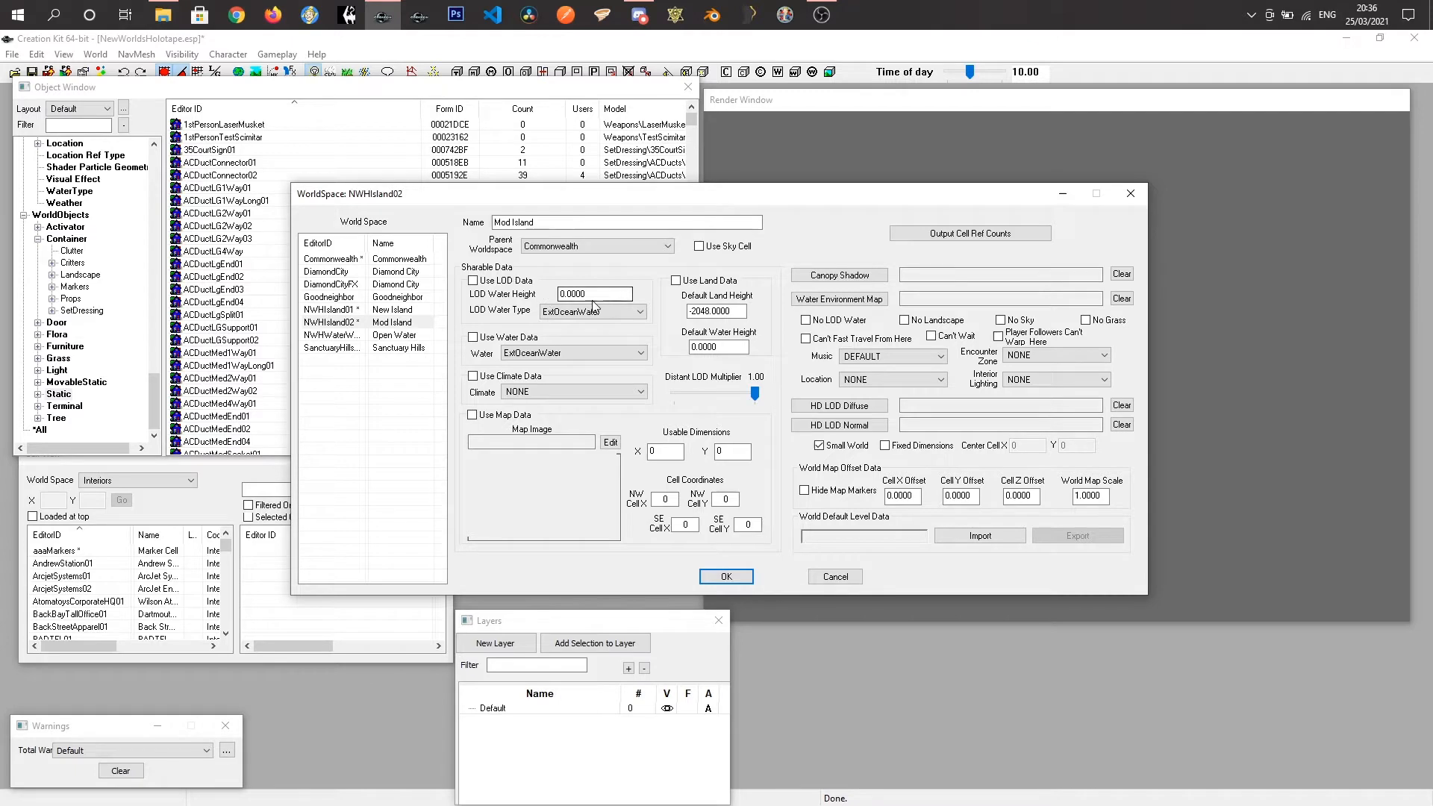
{"action": "left_click", "coordinate": [473, 281]}
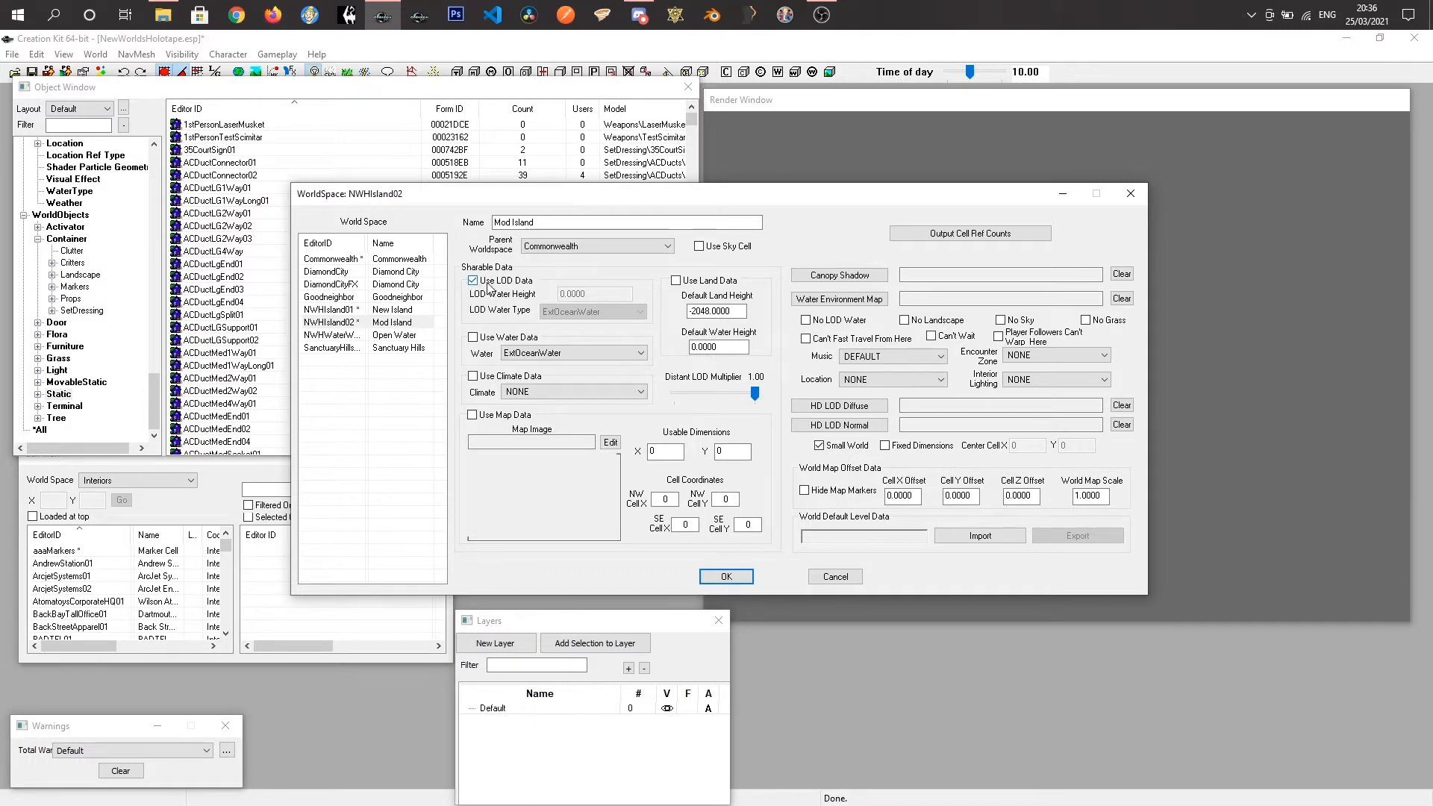
{"action": "left_click", "coordinate": [355, 258]}
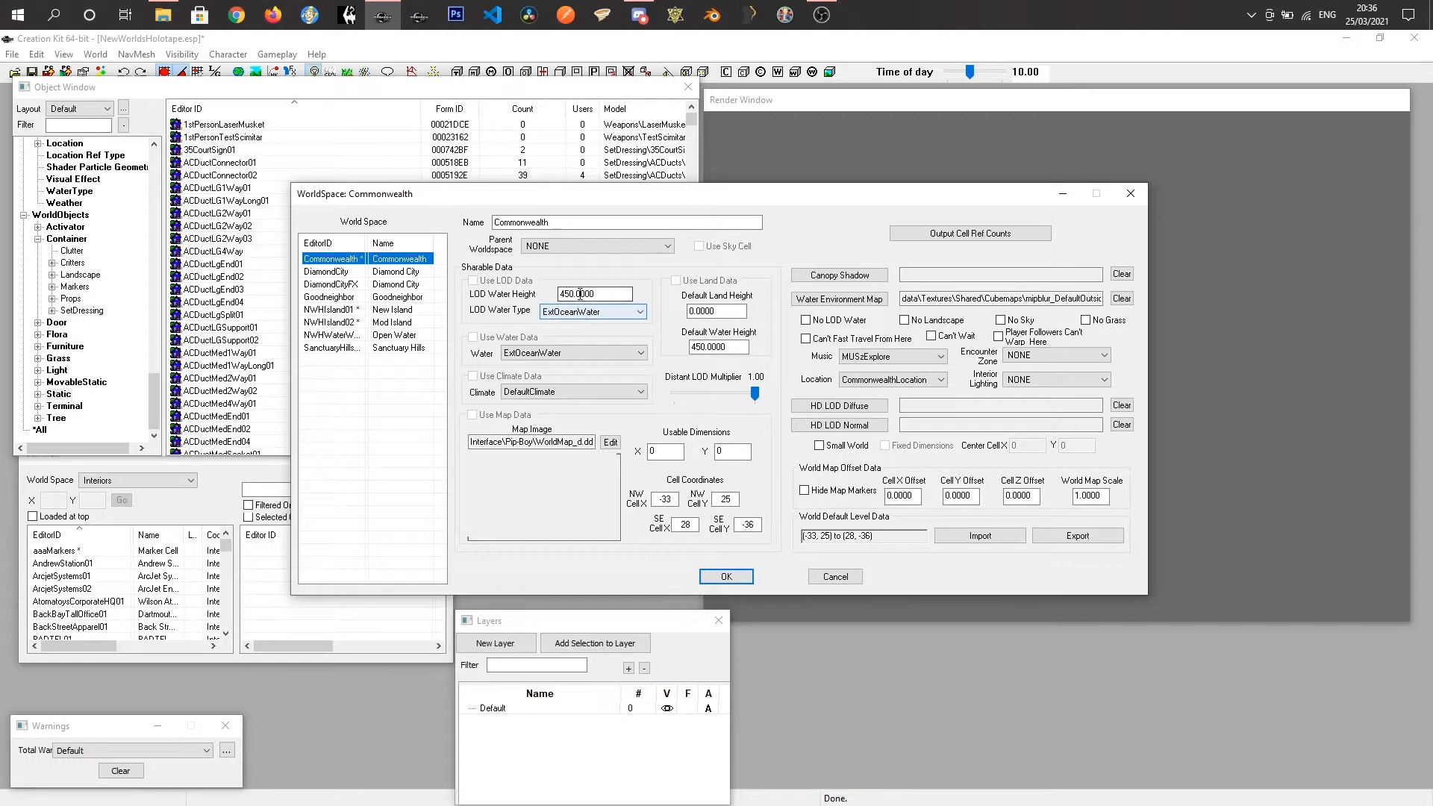
{"action": "left_click", "coordinate": [337, 323]}
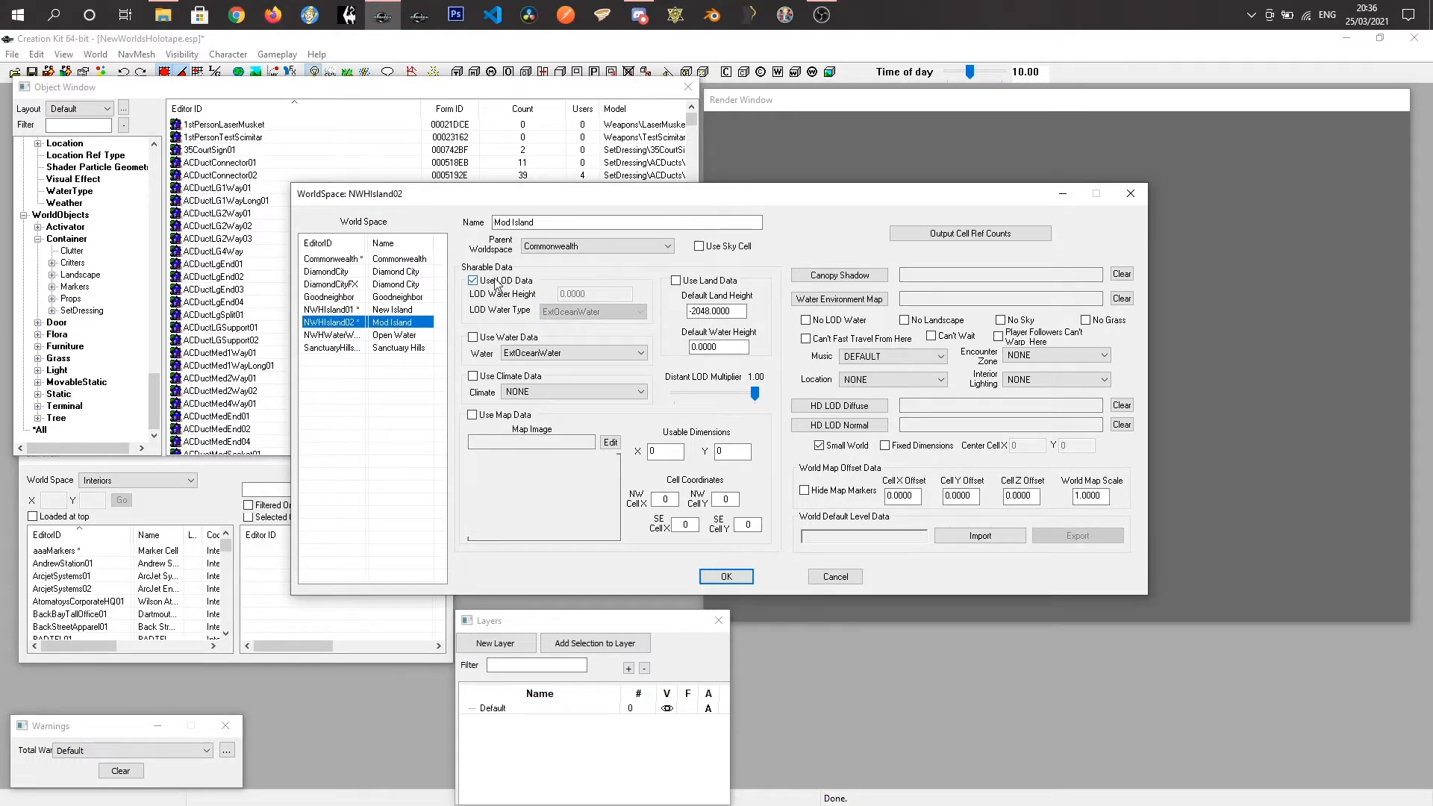
{"action": "left_click", "coordinate": [494, 280]}
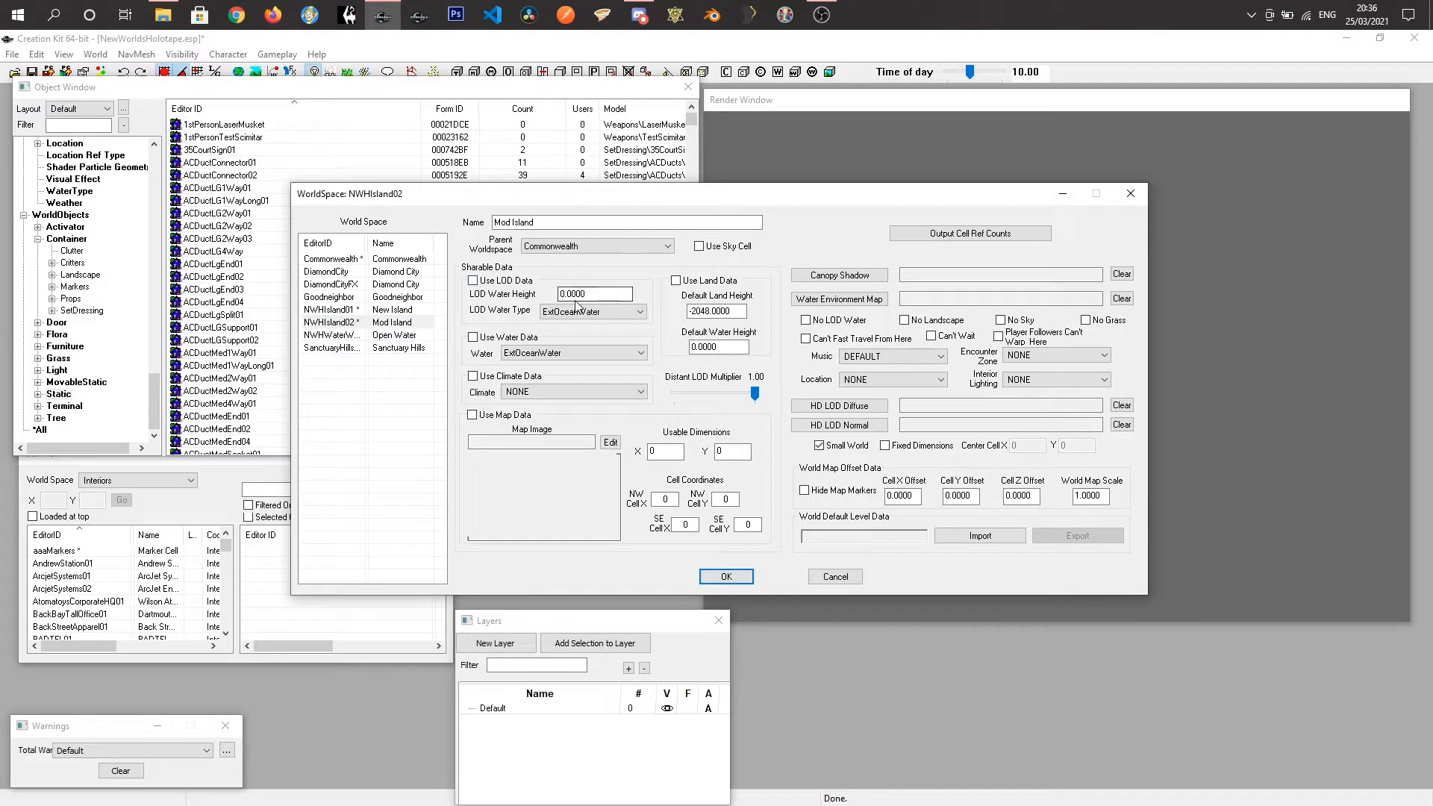
{"action": "double_click", "coordinate": [590, 294]}
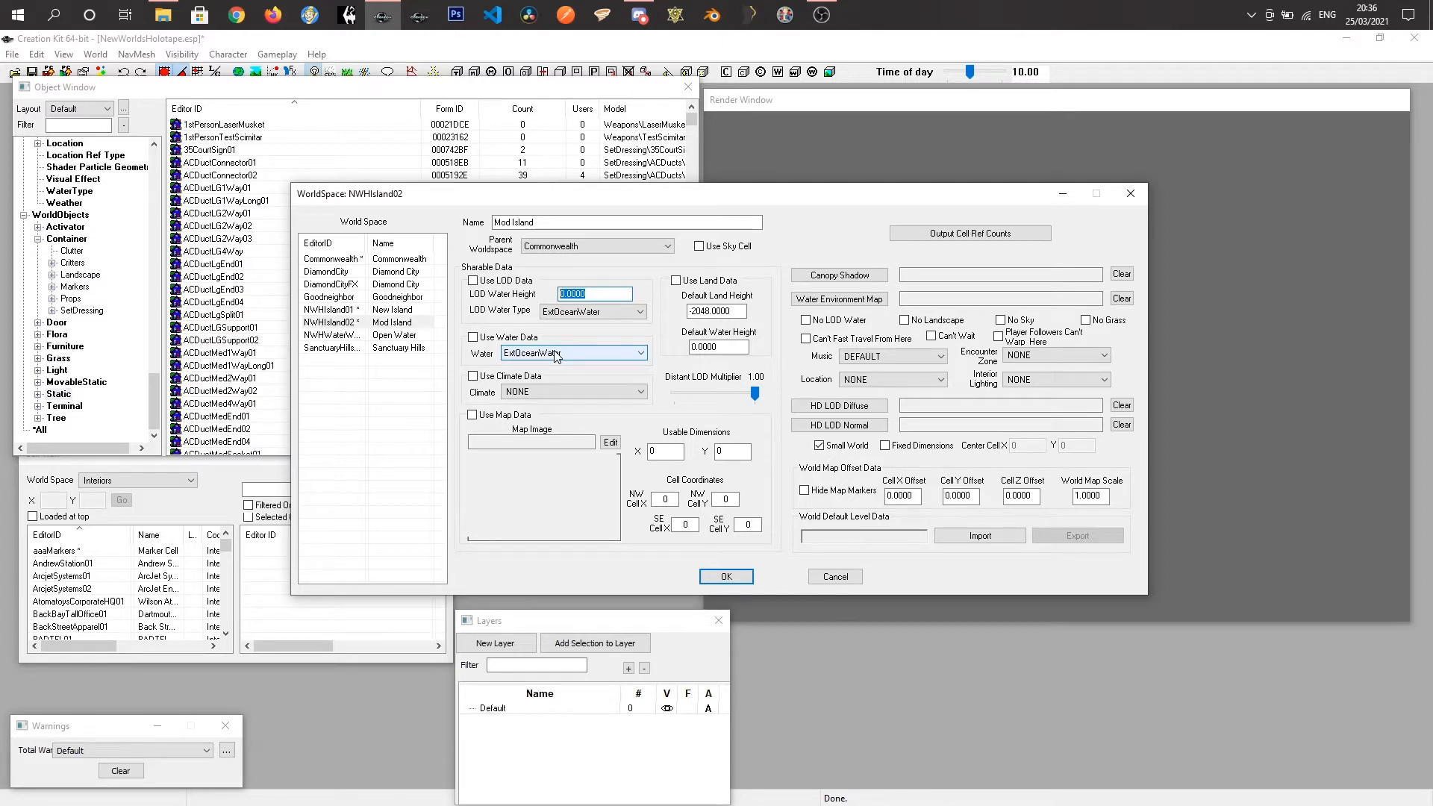
Set the Mod Island worldspace's water to ExtBloodyWater and its climate to ClearClimate.
{"action": "left_click", "coordinate": [556, 354]}
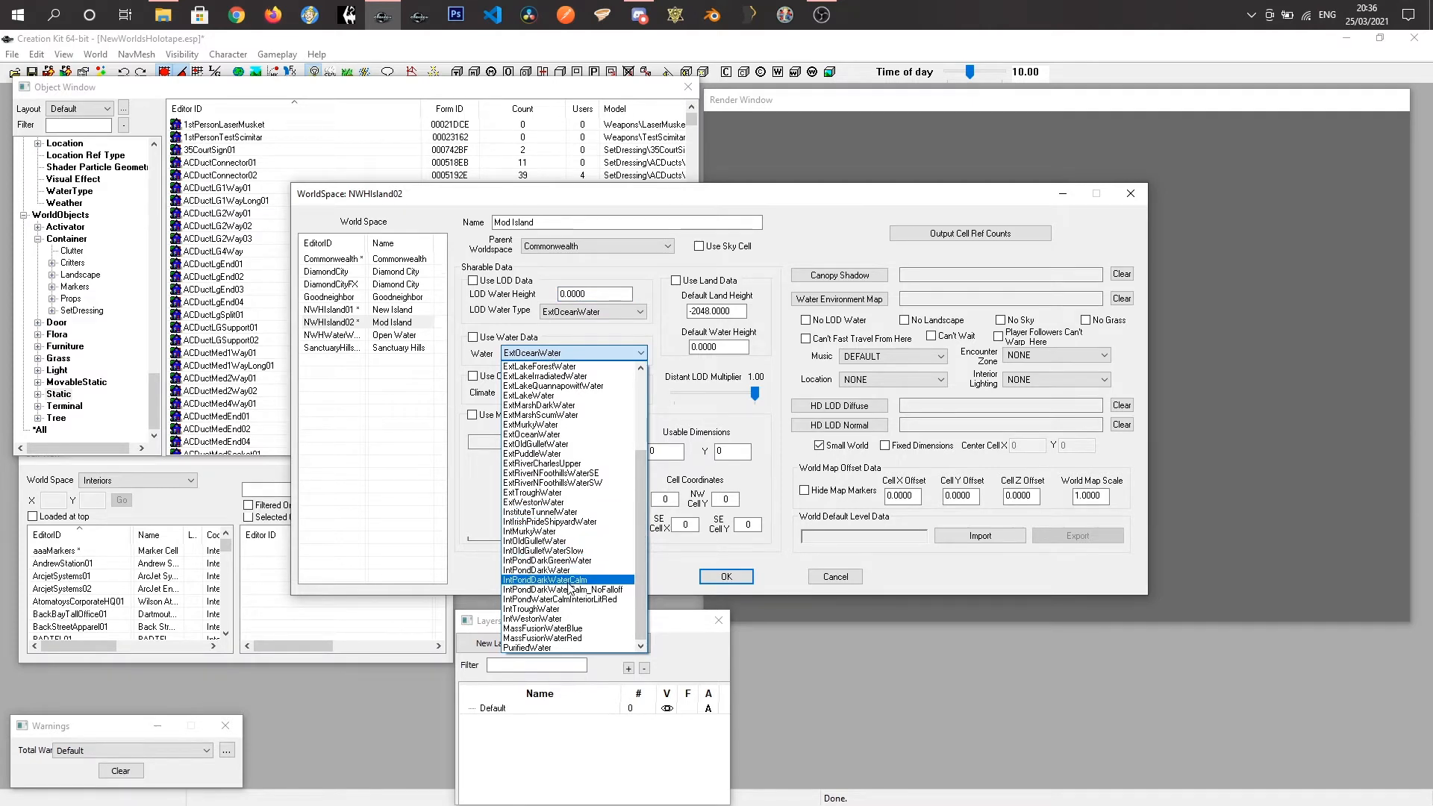
{"action": "scroll", "coordinate": [545, 615], "scroll_direction": "up", "scroll_amount": 2}
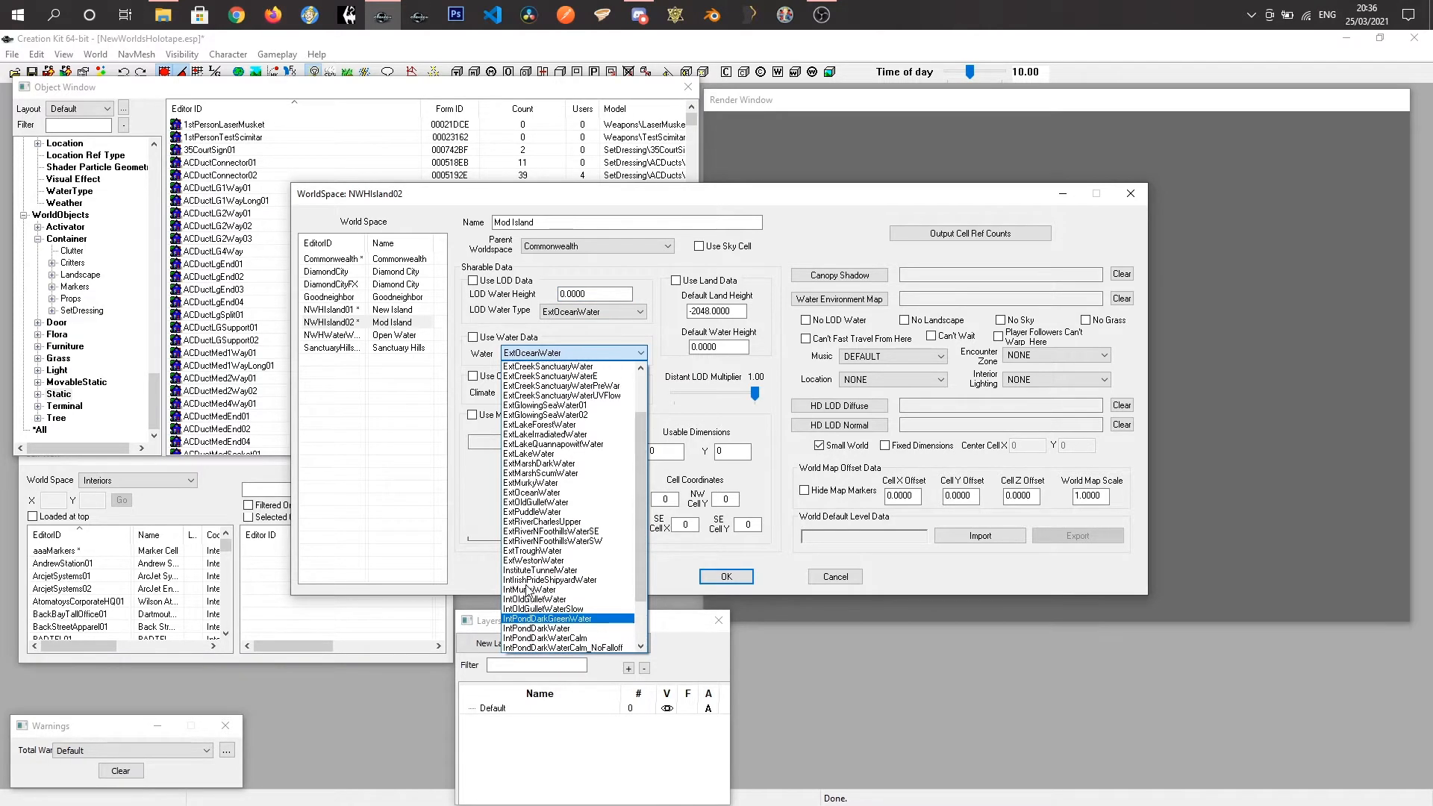
{"action": "scroll", "coordinate": [641, 538], "scroll_direction": "up", "scroll_amount": 1}
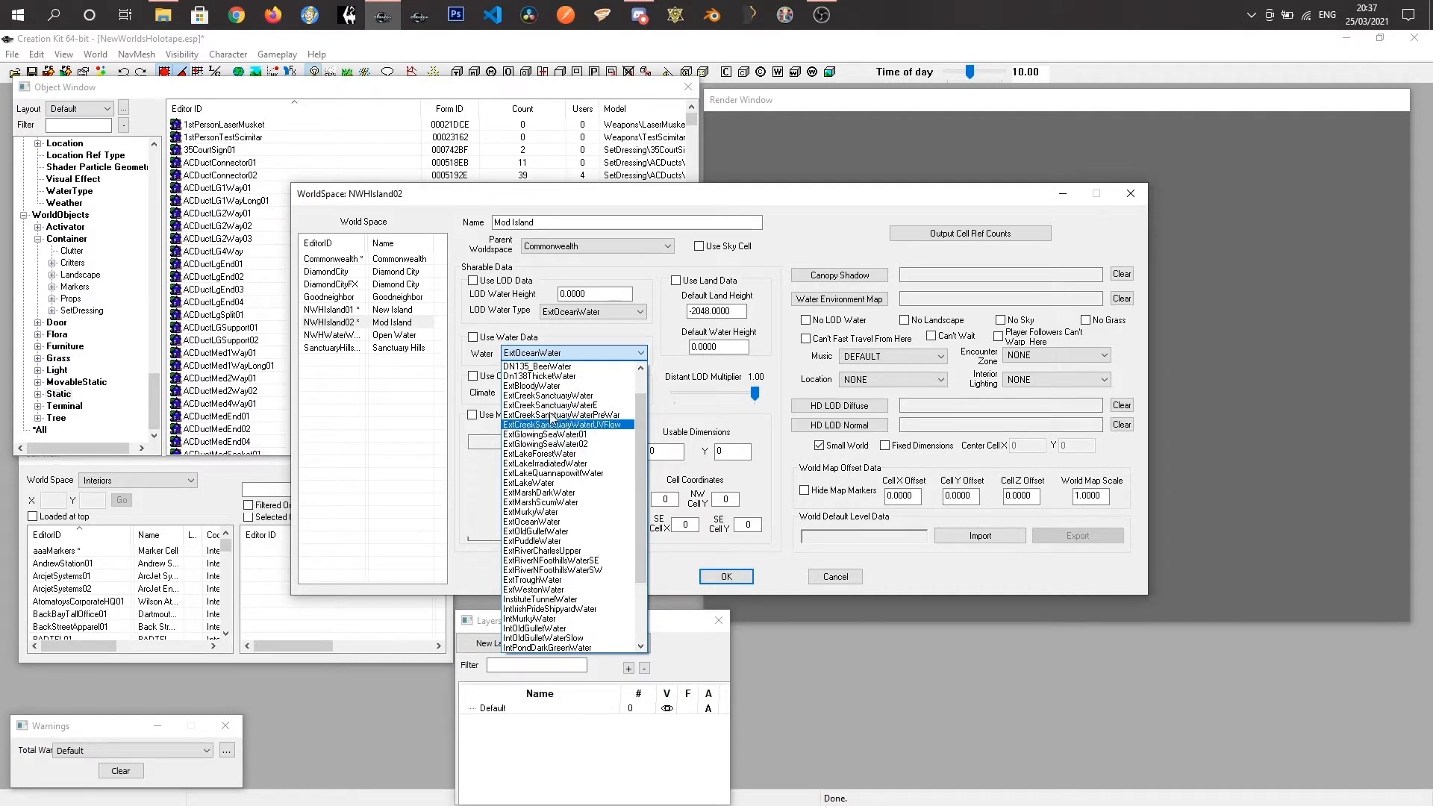
{"action": "left_click", "coordinate": [555, 386]}
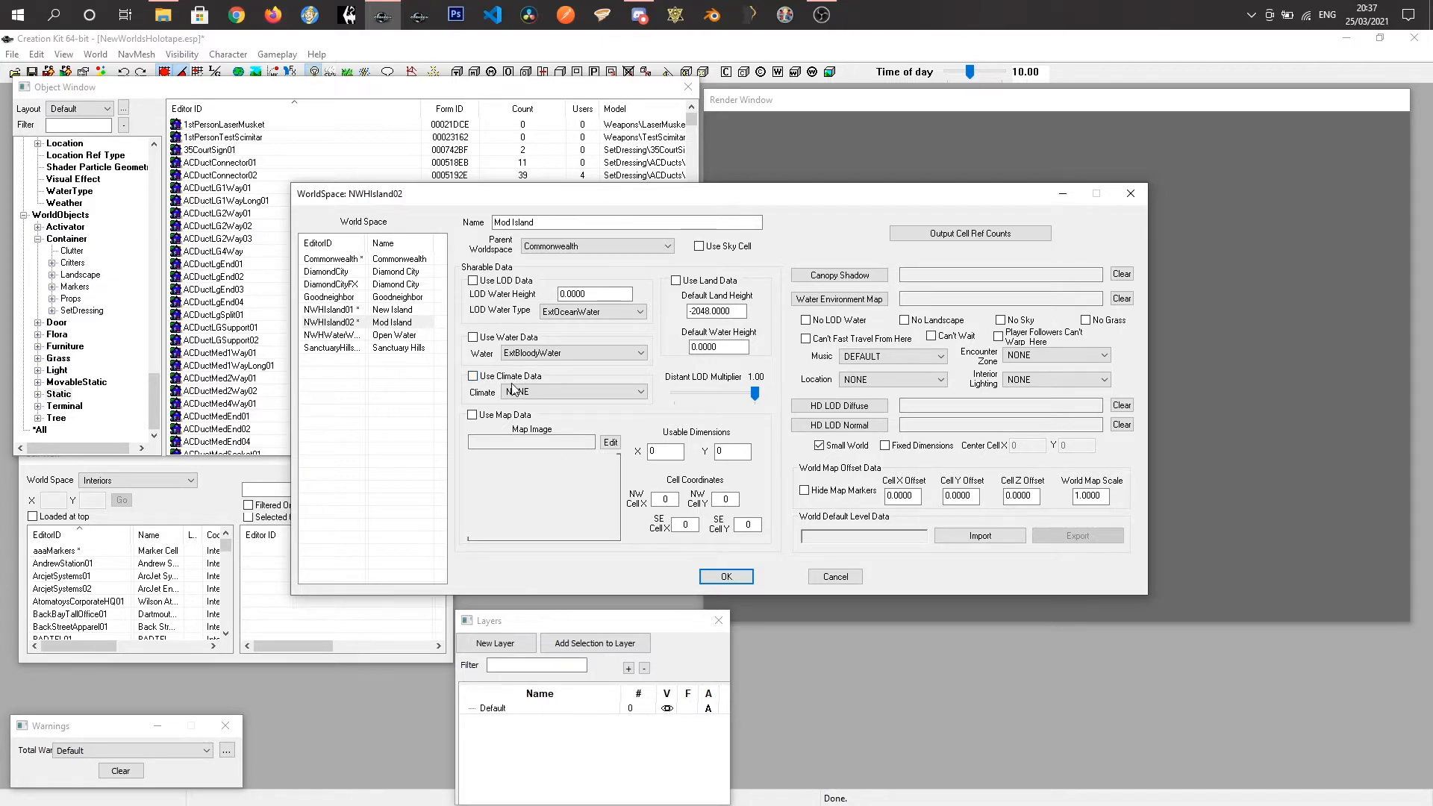
{"action": "left_click", "coordinate": [536, 391]}
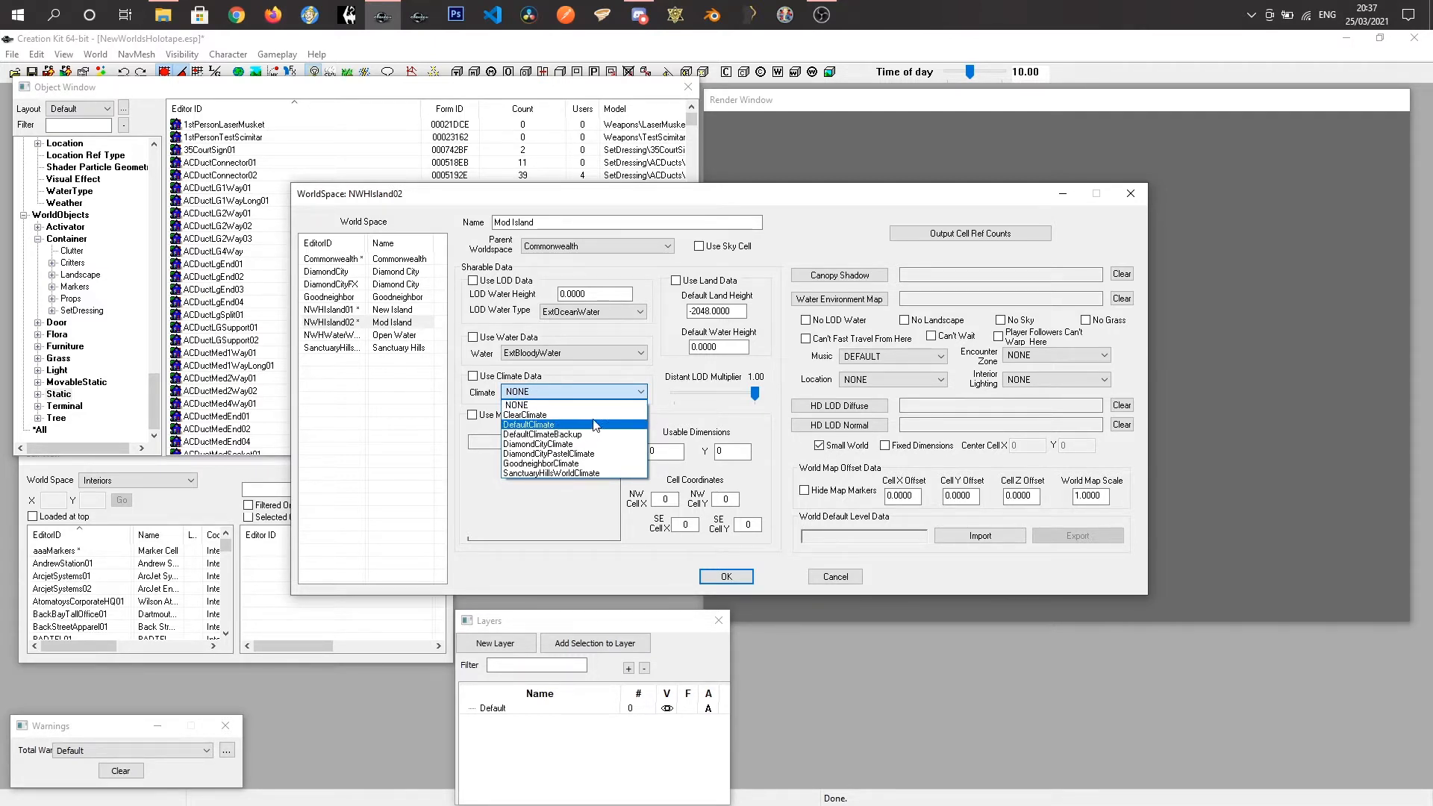
{"action": "left_click", "coordinate": [541, 415]}
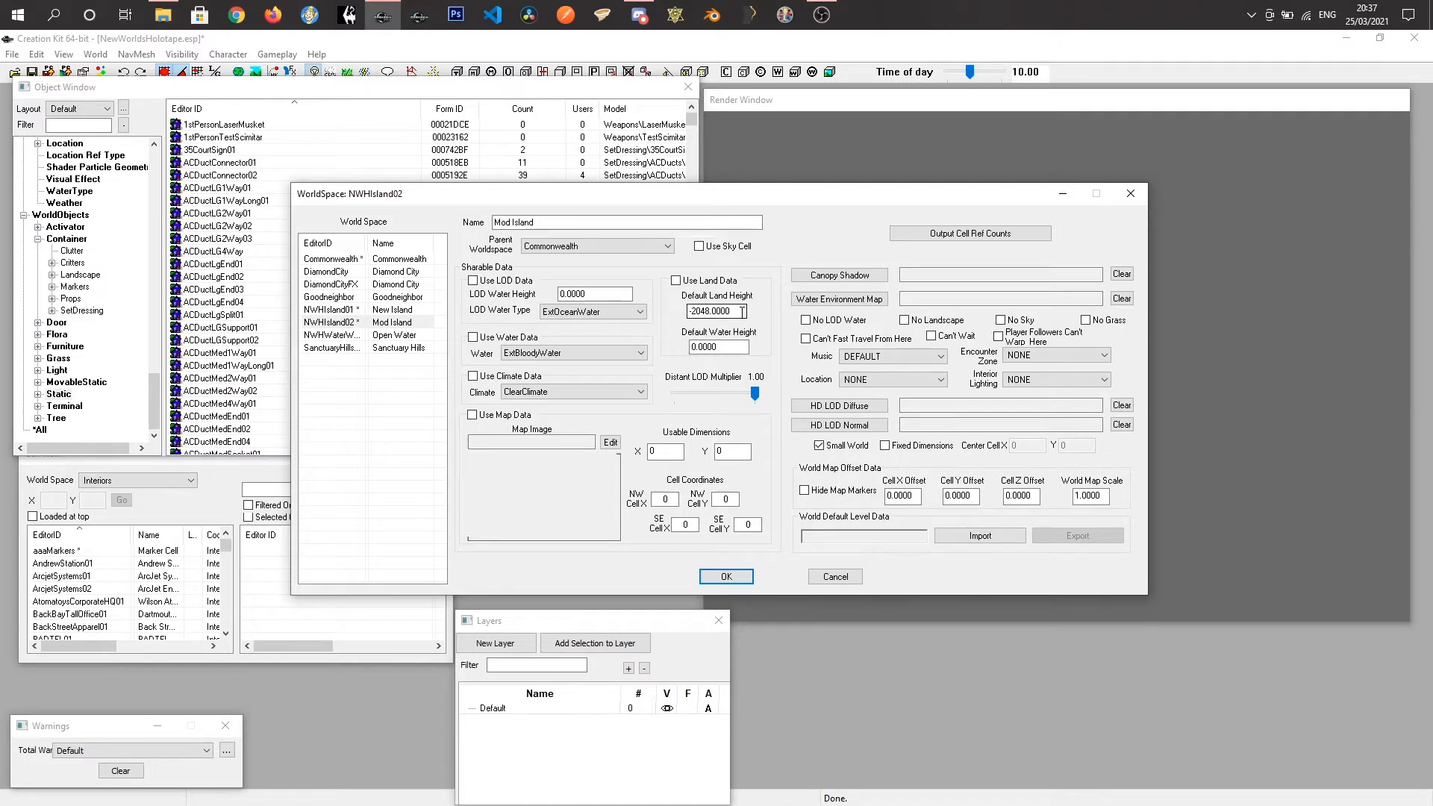
Set Mod Island's default land height to -200.
{"action": "left_click_drag", "start_coordinate": [742, 311], "coordinate": [669, 310]}
{"action": "type", "text": "1"}
{"action": "left_click_drag", "start_coordinate": [715, 310], "coordinate": [666, 312]}
{"action": "type", "text": "-2"}
{"action": "left_click", "coordinate": [715, 346]}
{"action": "left_click", "coordinate": [670, 451]}
{"action": "left_click", "coordinate": [730, 451]}
{"action": "left_click", "coordinate": [663, 499]}
{"action": "double_click", "coordinate": [662, 500]}
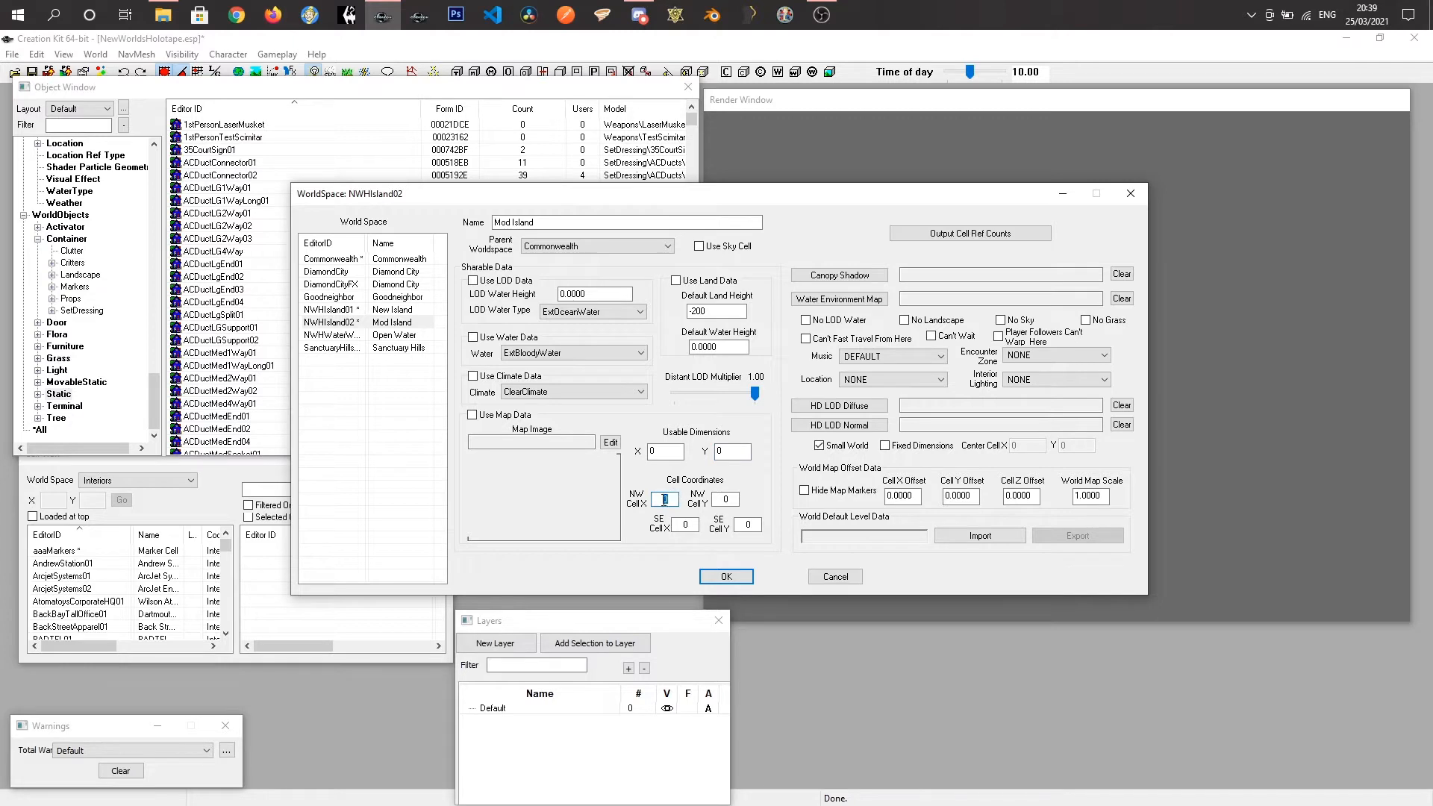
{"action": "left_click", "coordinate": [726, 500]}
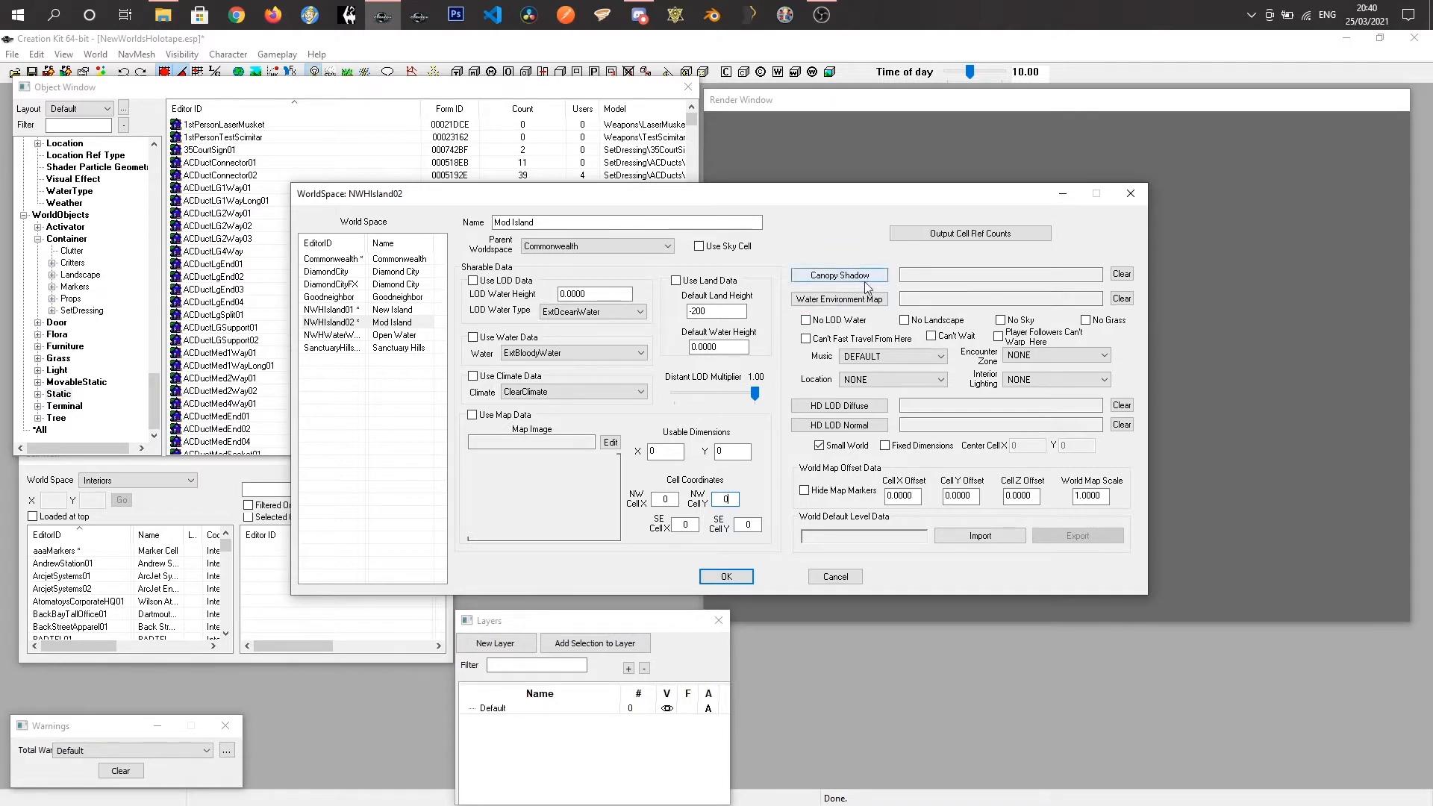
Consult the Commonwealth and DiamondCity settings for reference, set Mod Island's music to MUSzExploreCoast and accept the worldspace settings.
{"action": "left_click", "coordinate": [336, 261]}
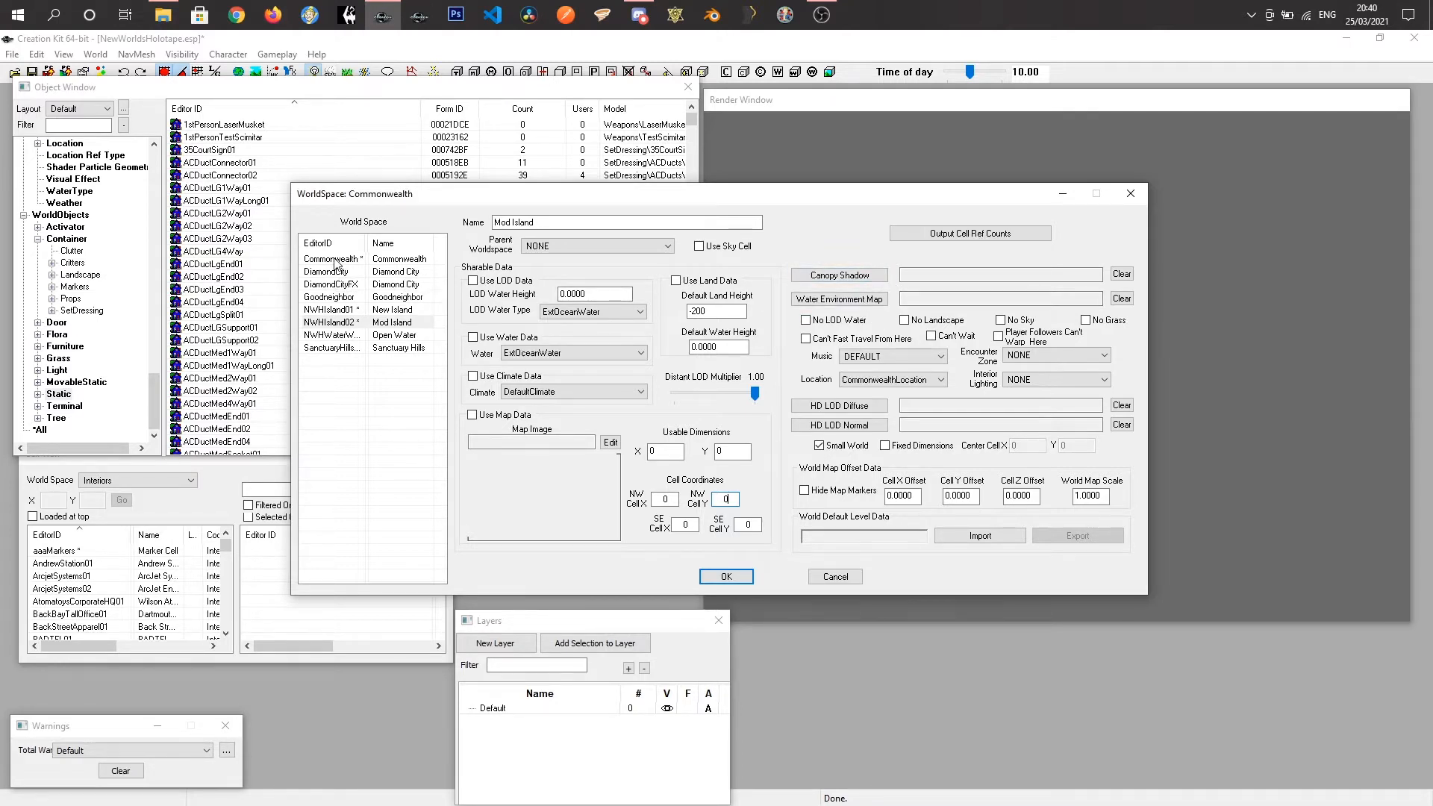
{"action": "left_click", "coordinate": [336, 261]}
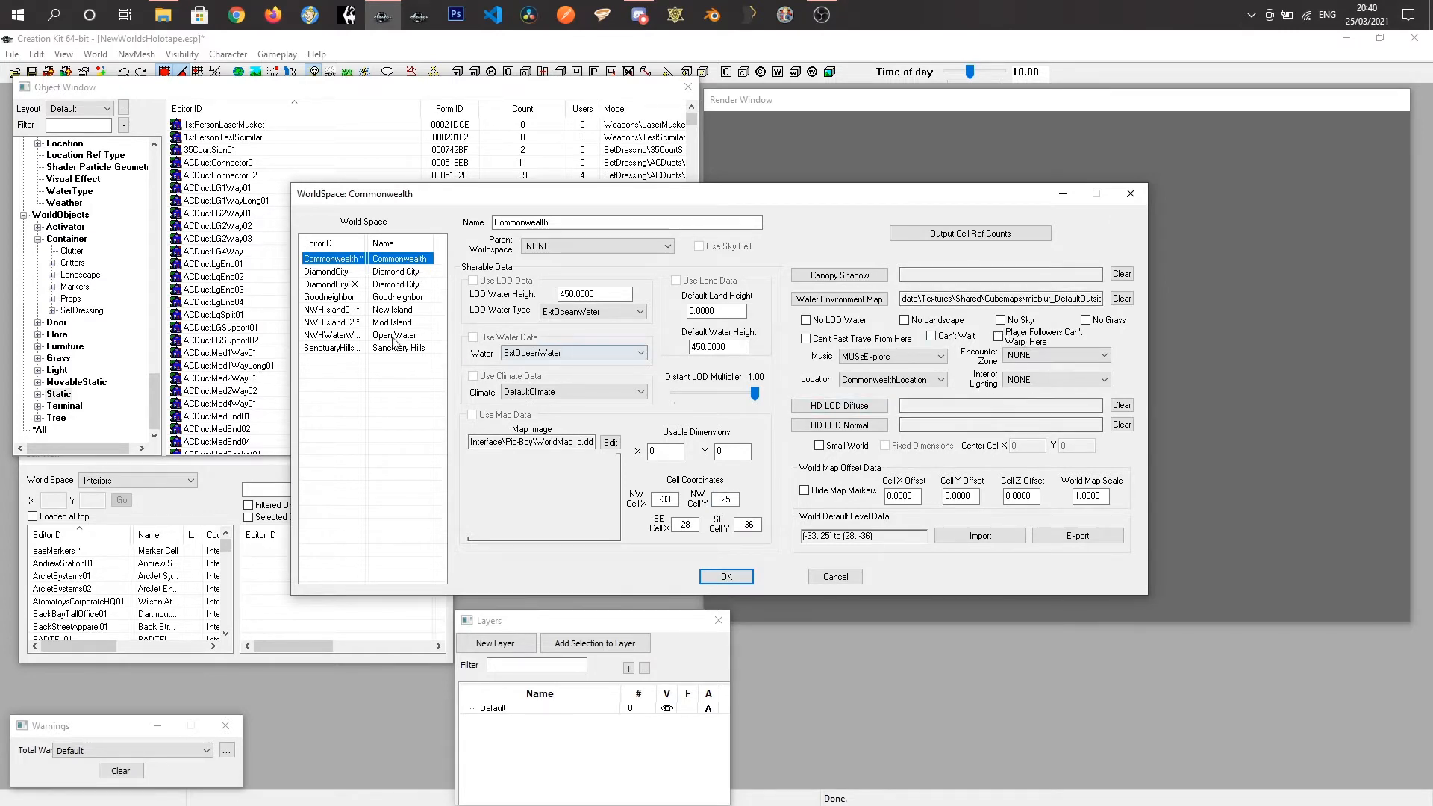
{"action": "left_click", "coordinate": [348, 273]}
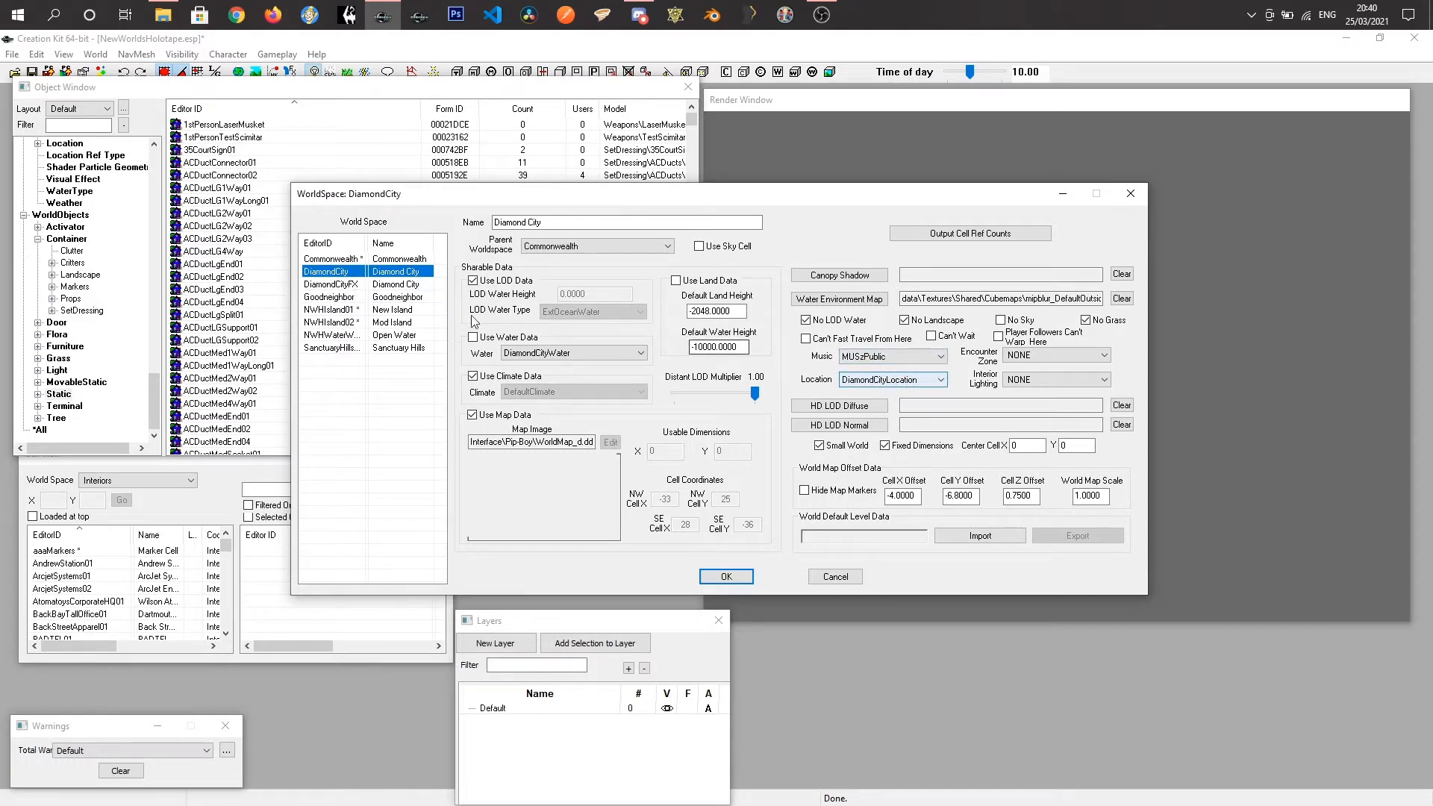
{"action": "left_click", "coordinate": [345, 323]}
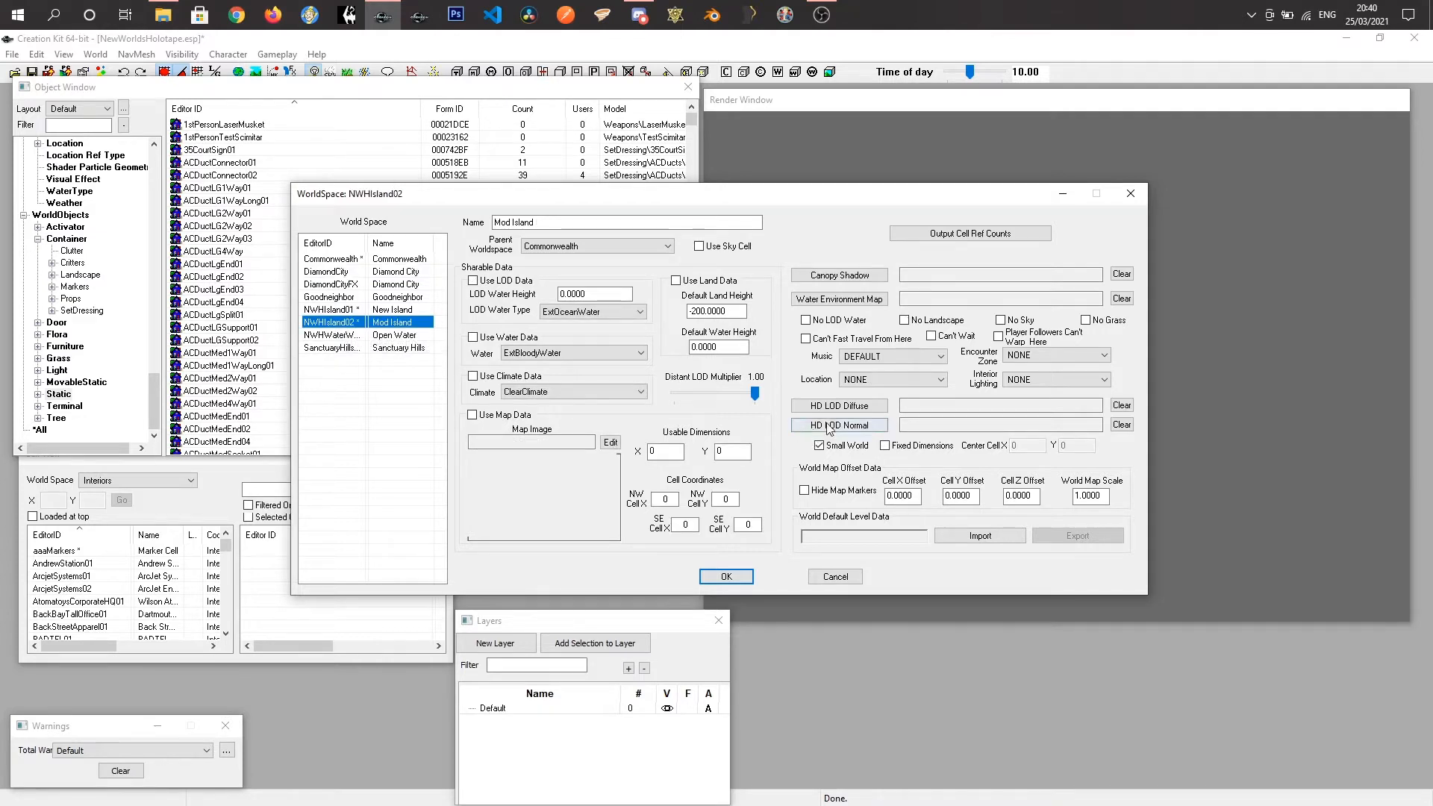
{"action": "left_click", "coordinate": [880, 356]}
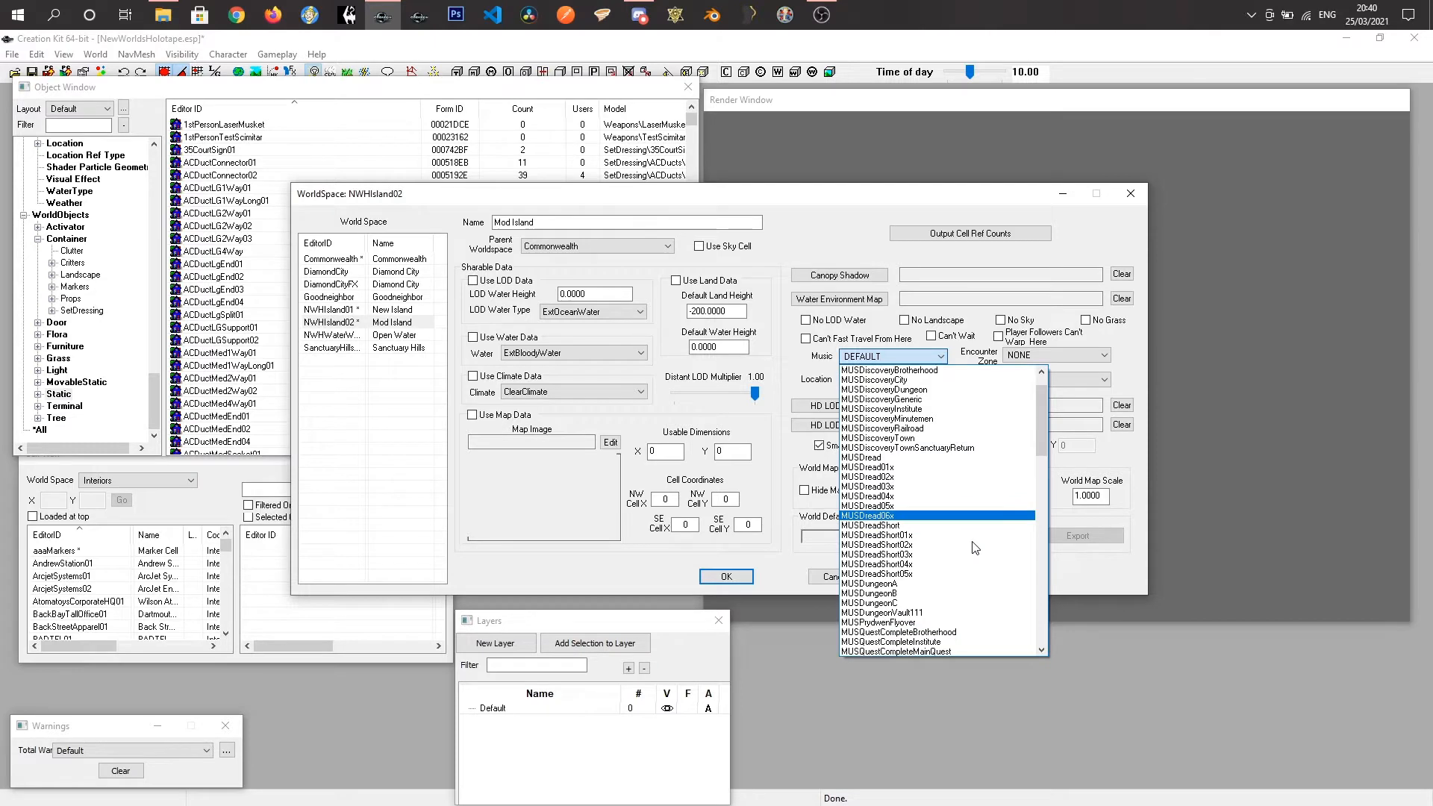
{"action": "scroll", "coordinate": [955, 567], "scroll_direction": "down", "scroll_amount": 1}
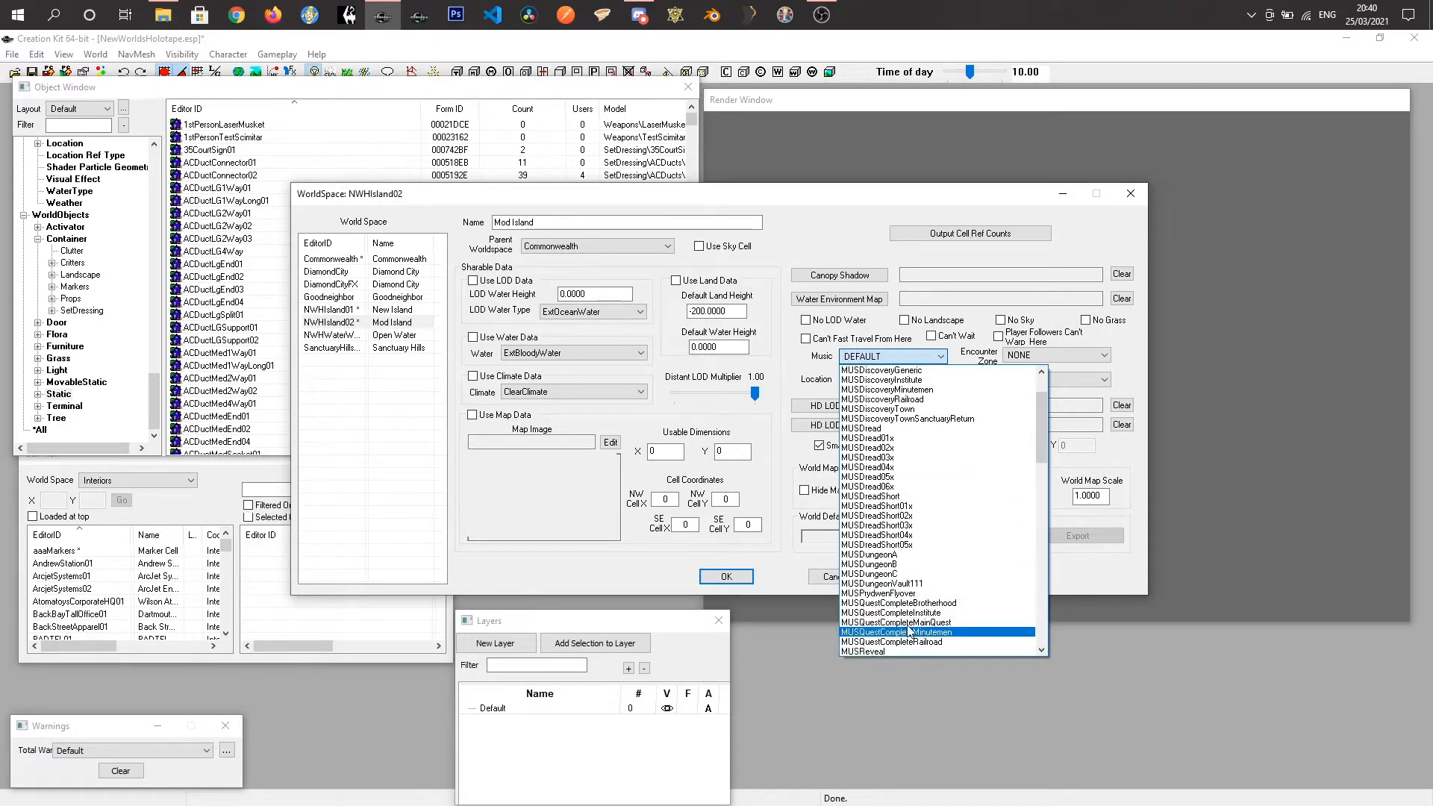
{"action": "scroll", "coordinate": [905, 630], "scroll_direction": "down", "scroll_amount": 3}
{"action": "scroll", "coordinate": [919, 597], "scroll_direction": "down", "scroll_amount": 10}
{"action": "scroll", "coordinate": [907, 593], "scroll_direction": "down", "scroll_amount": 6}
{"action": "scroll", "coordinate": [932, 620], "scroll_direction": "down", "scroll_amount": 4}
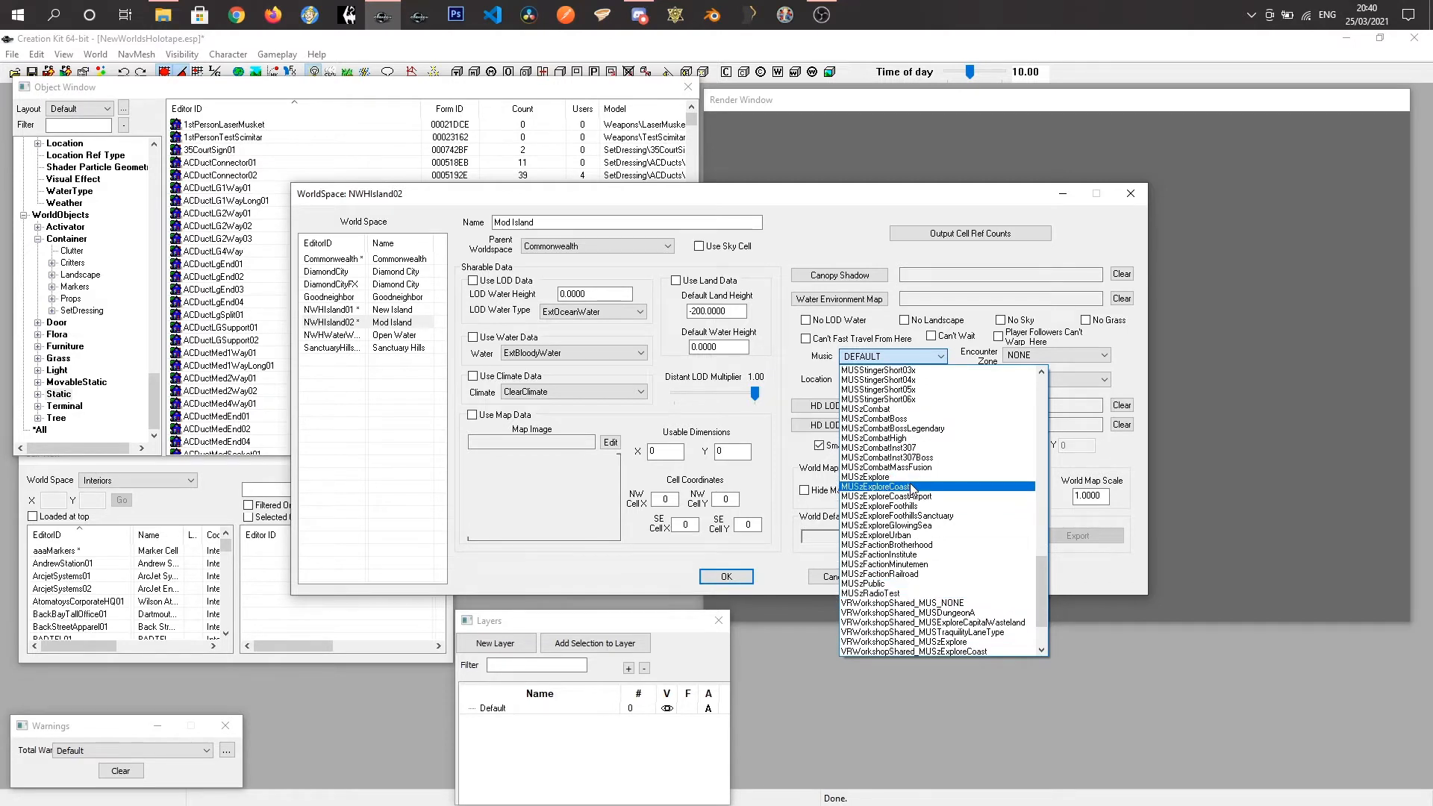
{"action": "left_click", "coordinate": [912, 487]}
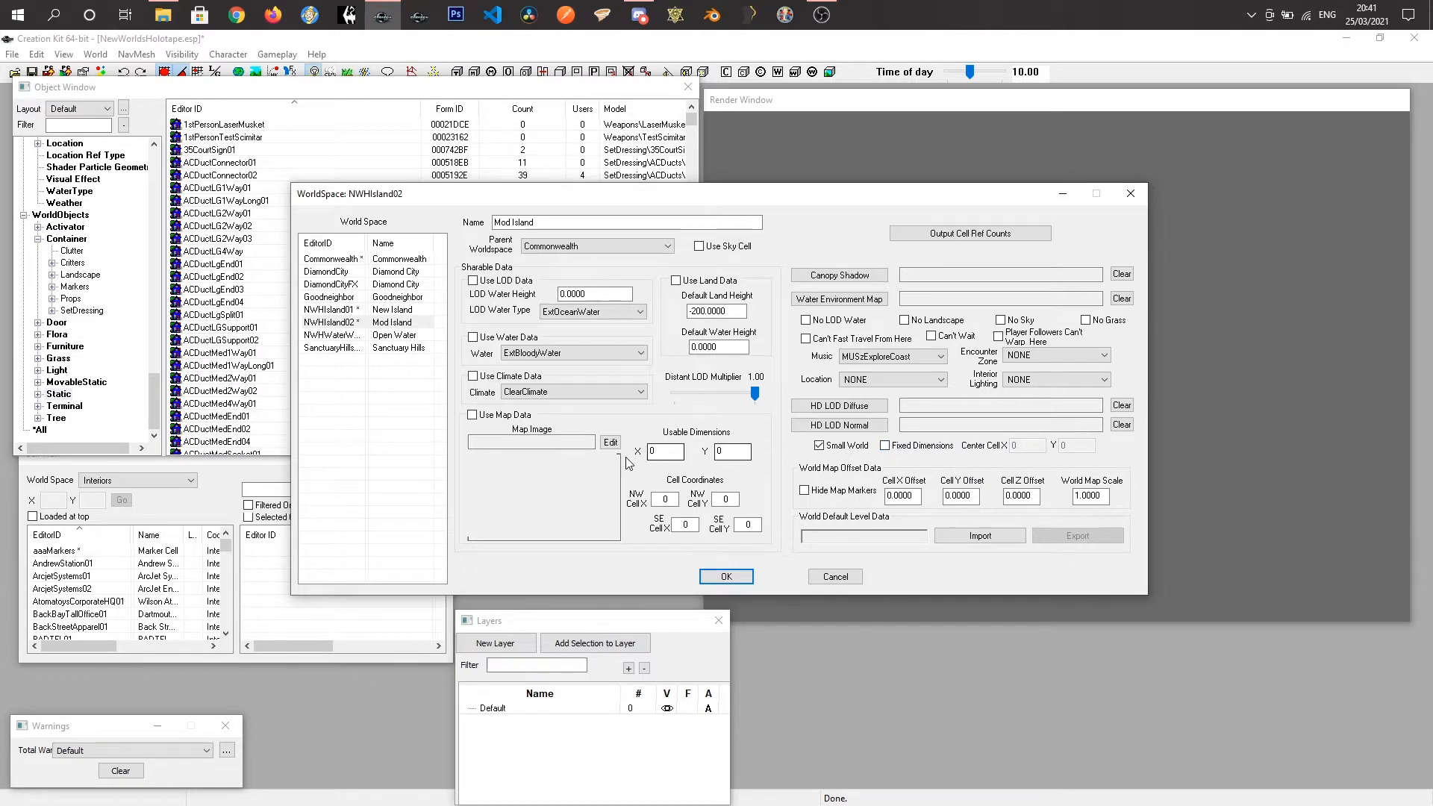
{"action": "left_click", "coordinate": [653, 452]}
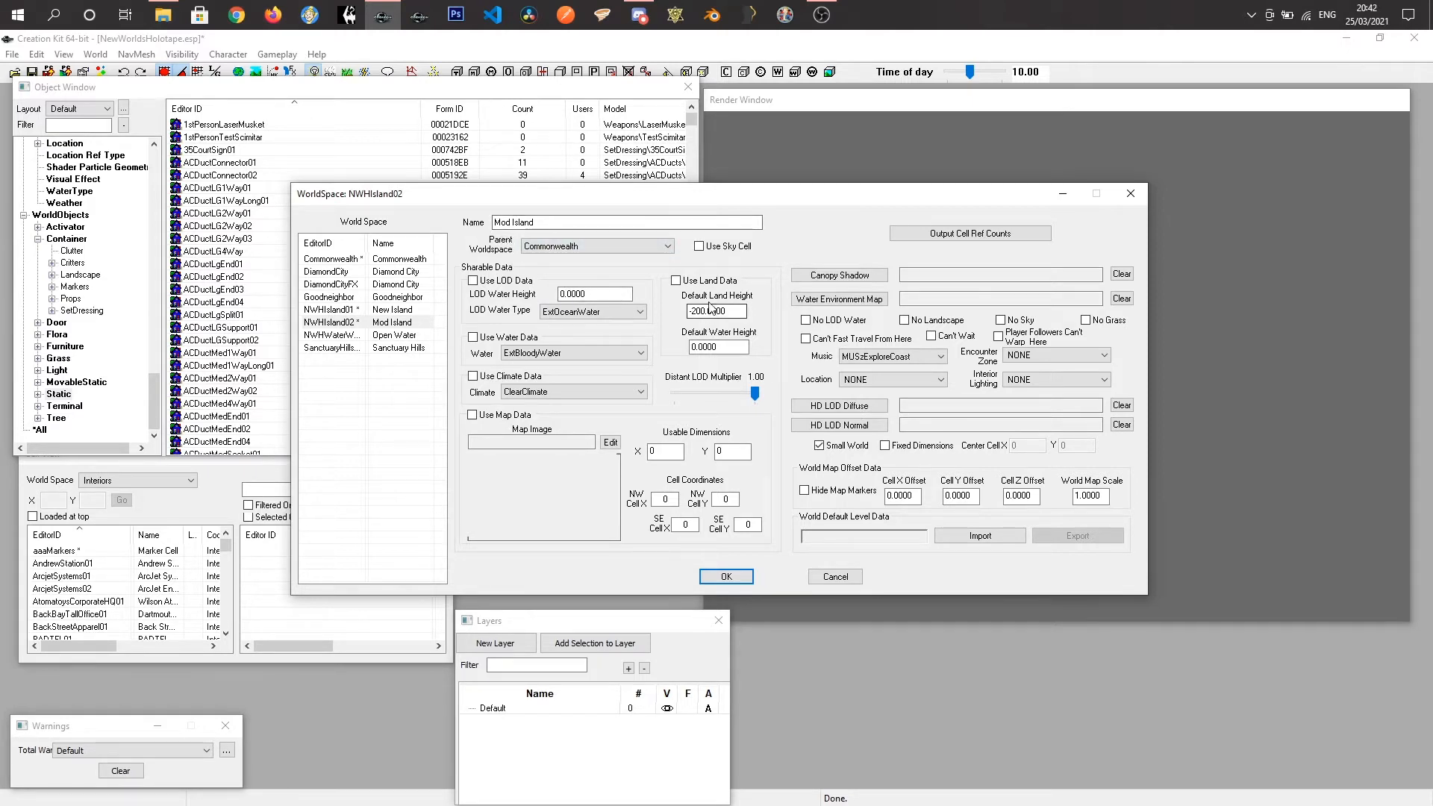
{"action": "left_click", "coordinate": [727, 577]}
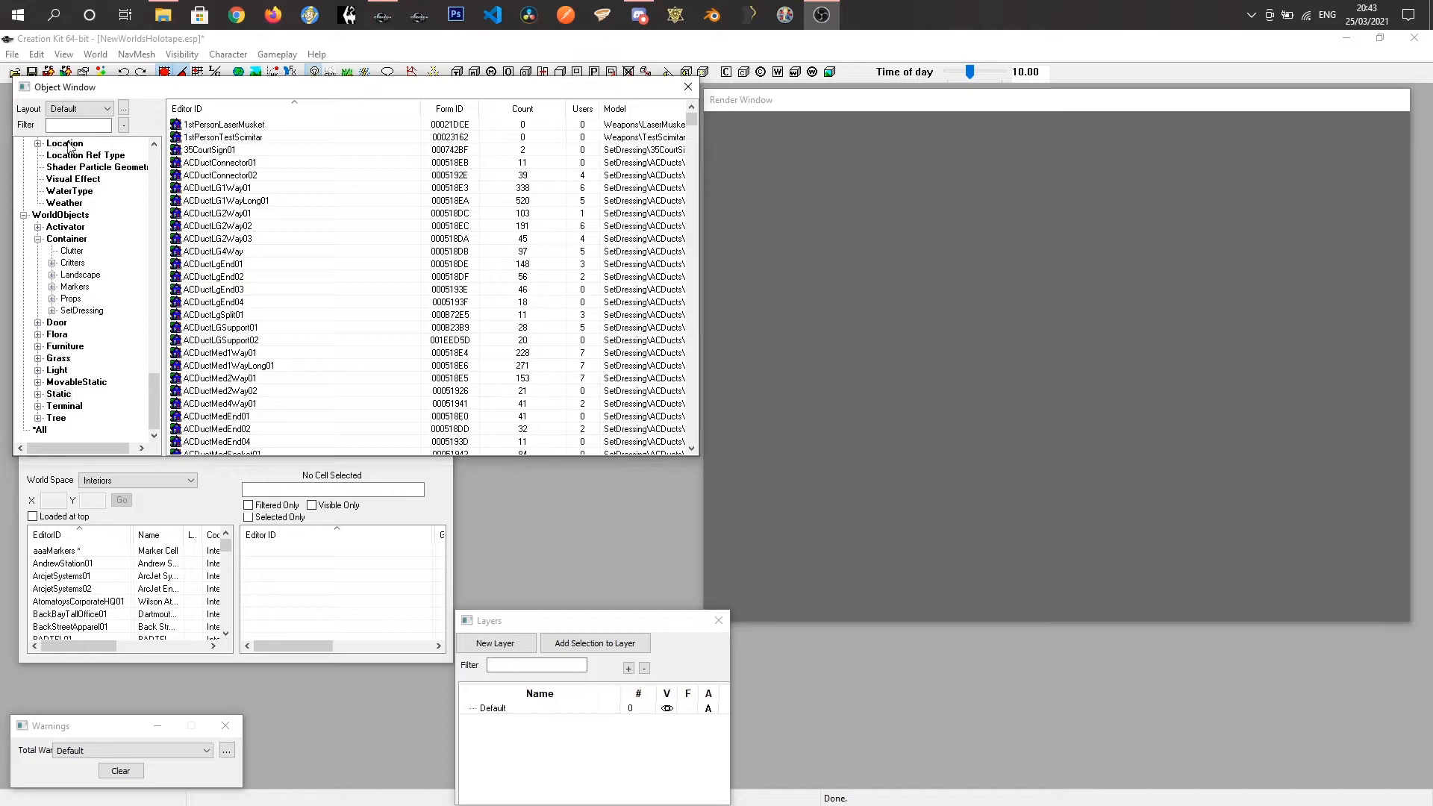
Create a new location with the ID NWHIsland02Location and the name Mod Island.
{"action": "left_click", "coordinate": [65, 144]}
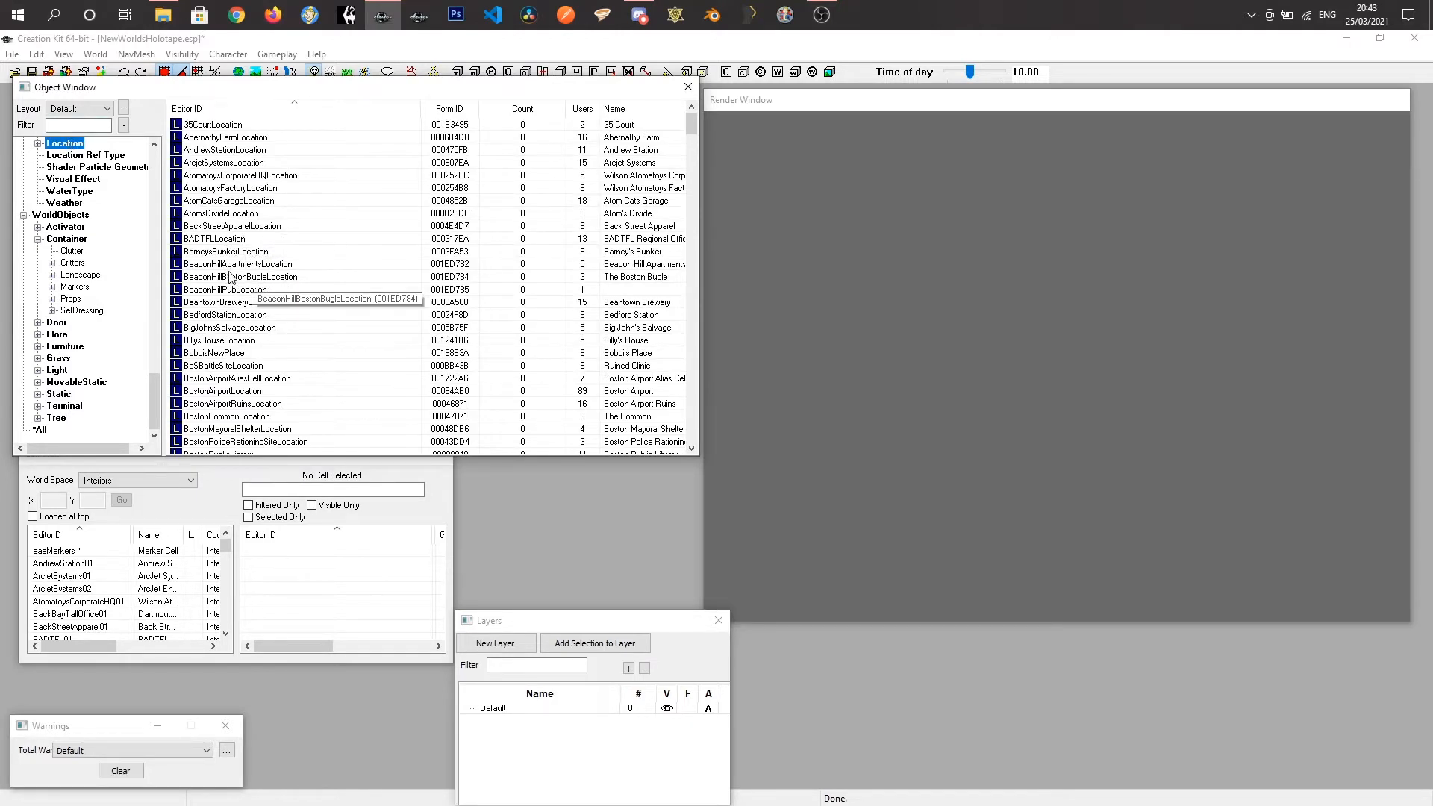
{"action": "scroll", "coordinate": [75, 270], "scroll_direction": "up", "scroll_amount": 2}
{"action": "scroll", "coordinate": [76, 271], "scroll_direction": "up", "scroll_amount": 1}
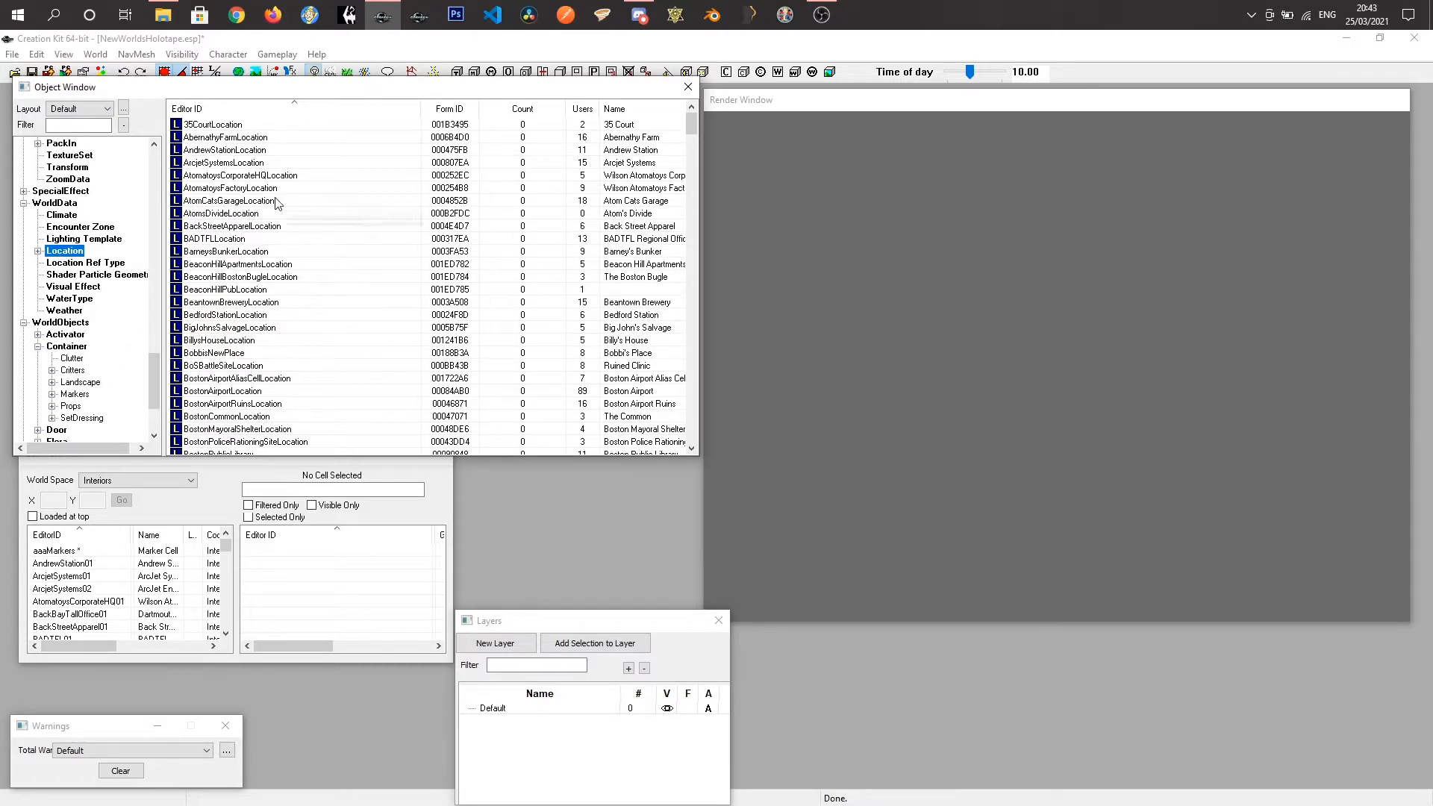
{"action": "right_click", "coordinate": [276, 200]}
{"action": "left_click", "coordinate": [316, 209]}
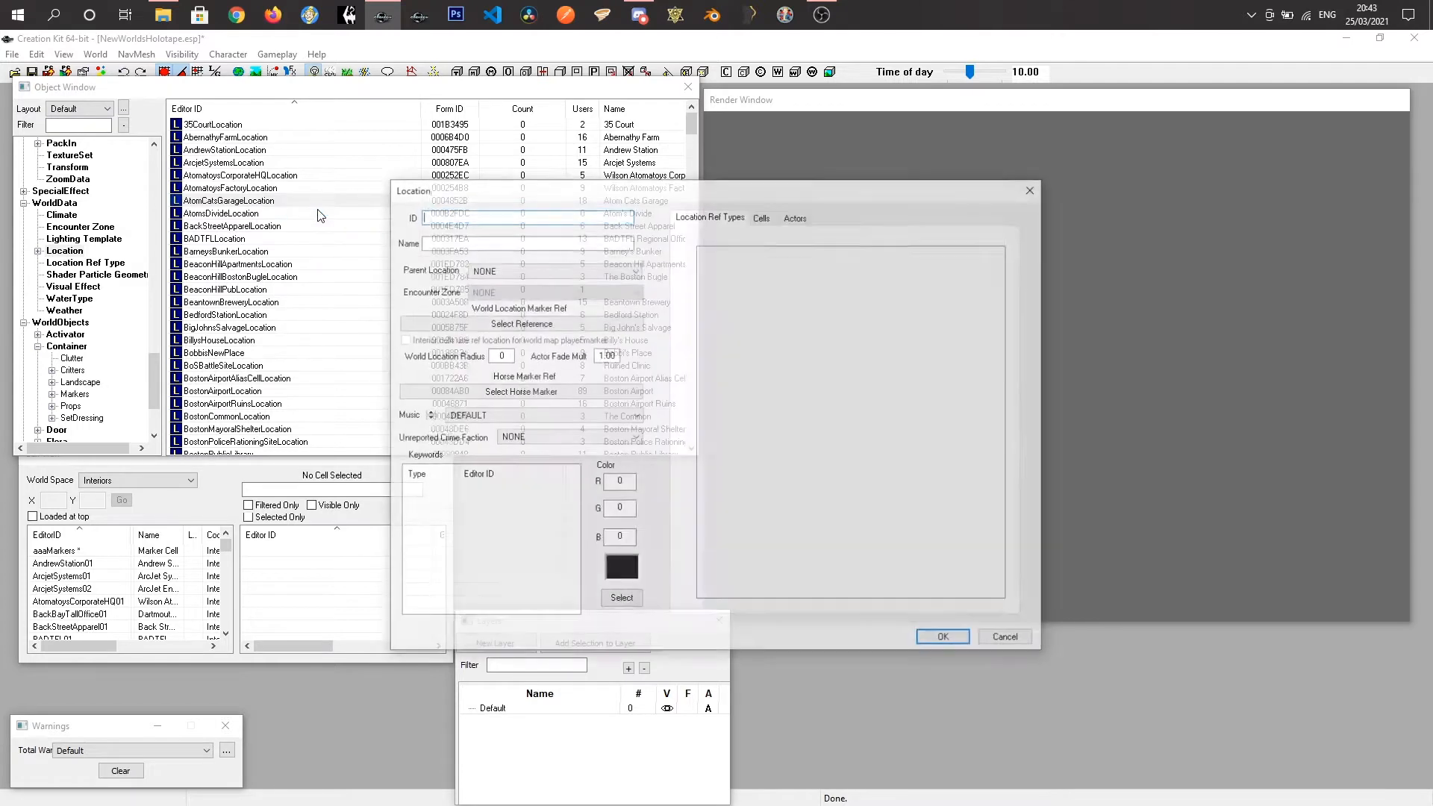
{"action": "mouse_move", "coordinate": [530, 196]}
{"action": "left_mouse_down"}
{"action": "mouse_move", "coordinate": [570, 202]}
{"action": "mouse_move", "coordinate": [554, 206]}
{"action": "left_mouse_up"}
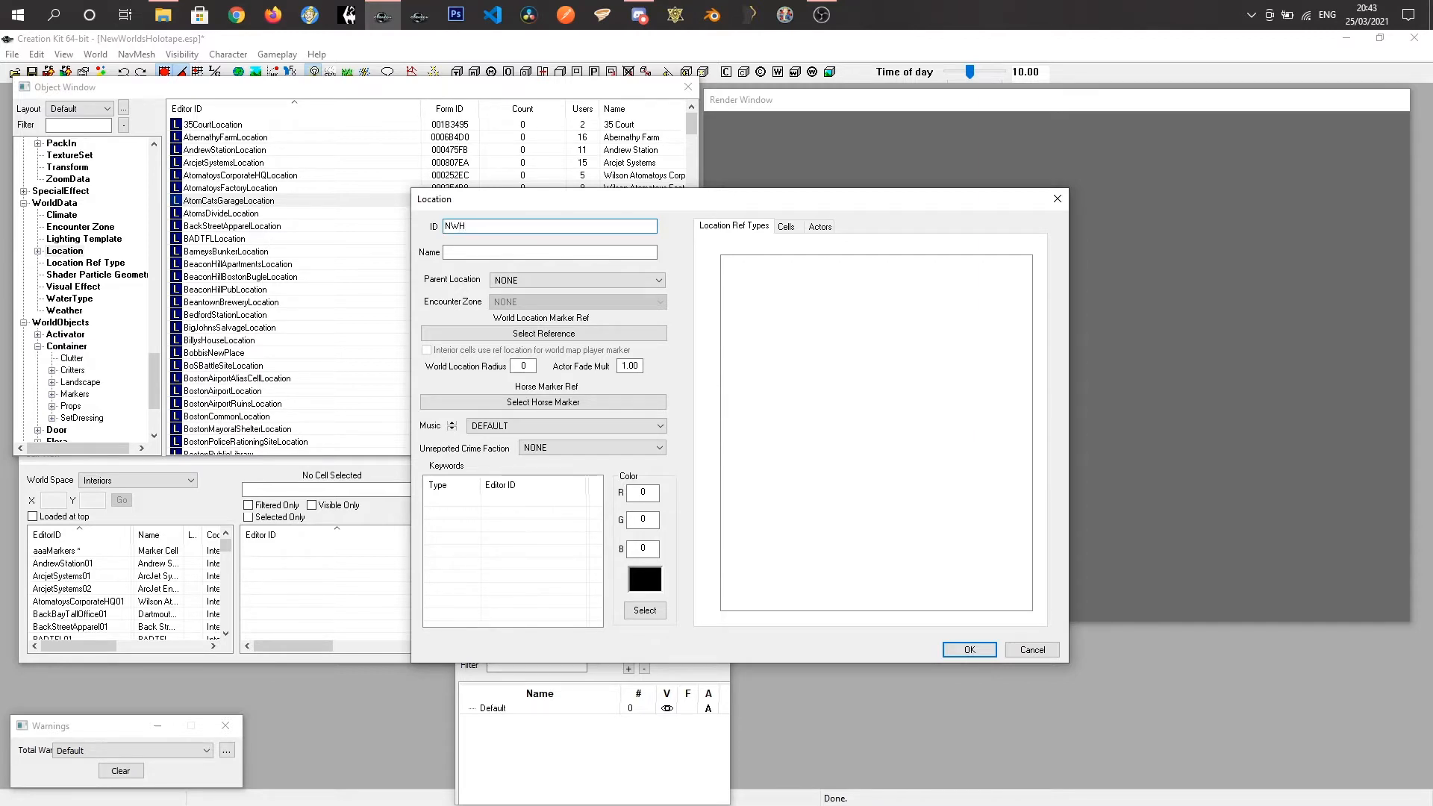
{"action": "type", "text": "d02Location"}
{"action": "key", "text": "Tab"}
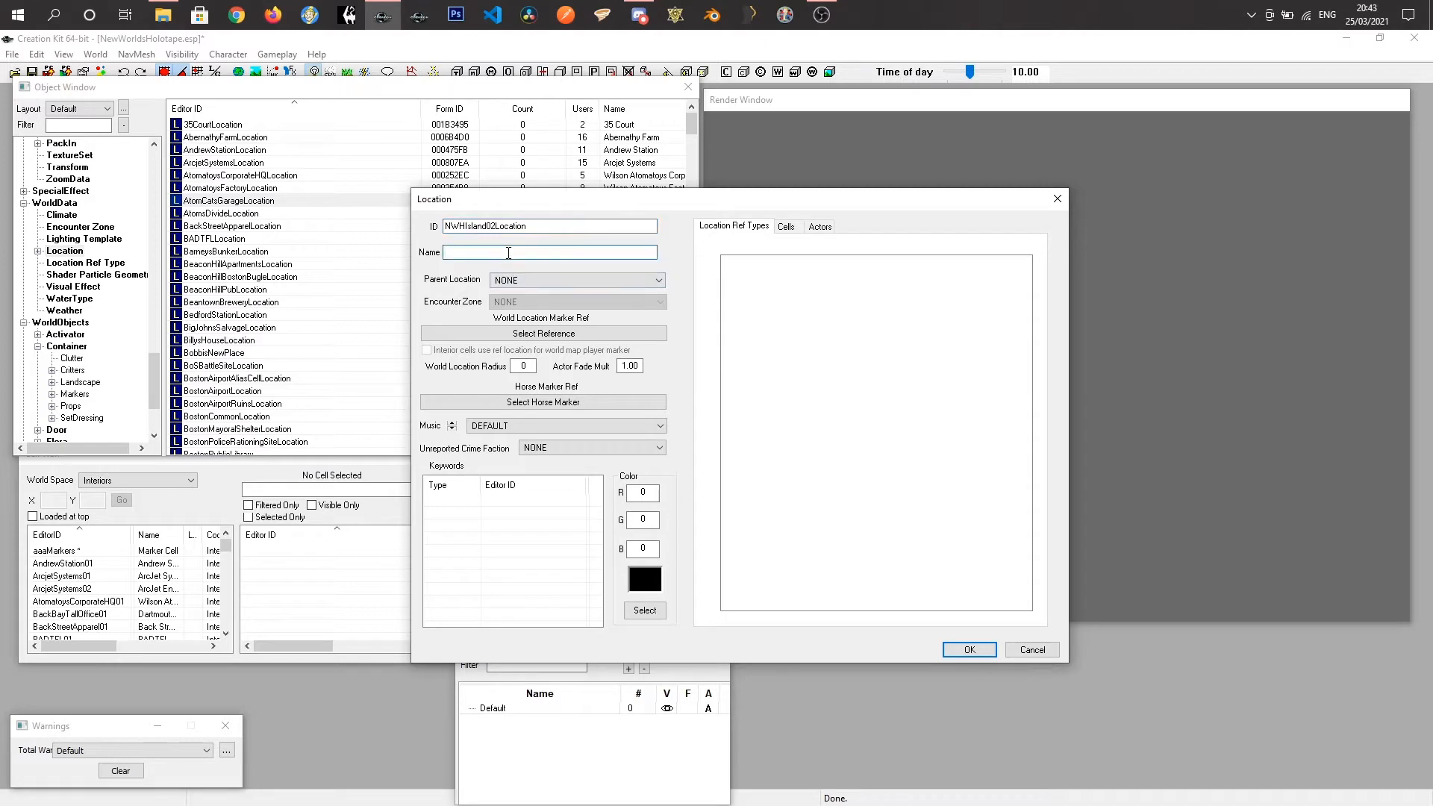
{"action": "type", "text": "Mod Islan"}
{"action": "left_click", "coordinate": [968, 650]}
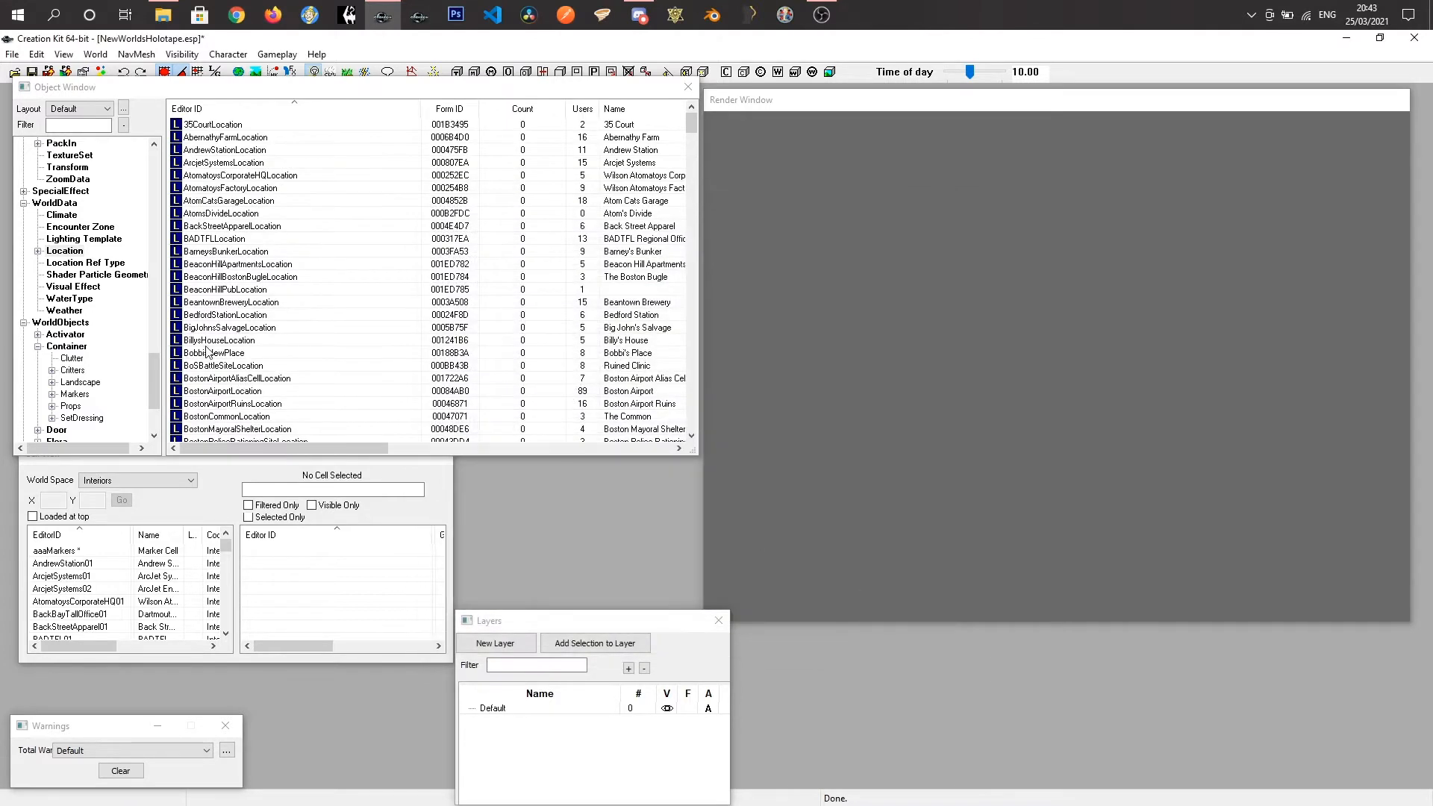
Create a new encounter zone with the ID NWHIsland02Zone and assign NWHIsland02Location as its location.
{"action": "left_click", "coordinate": [80, 228]}
{"action": "right_click", "coordinate": [269, 230]}
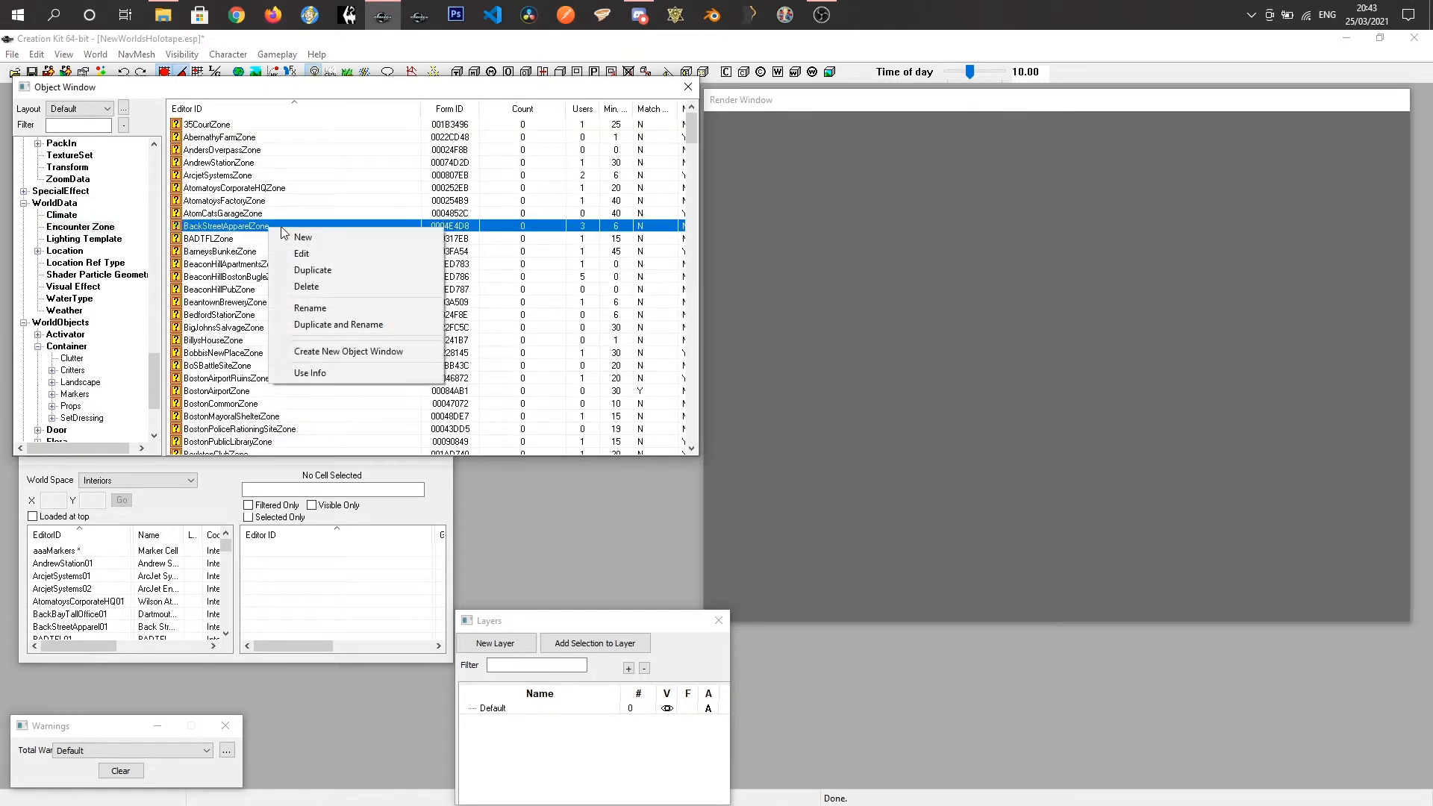
{"action": "left_click", "coordinate": [303, 238]}
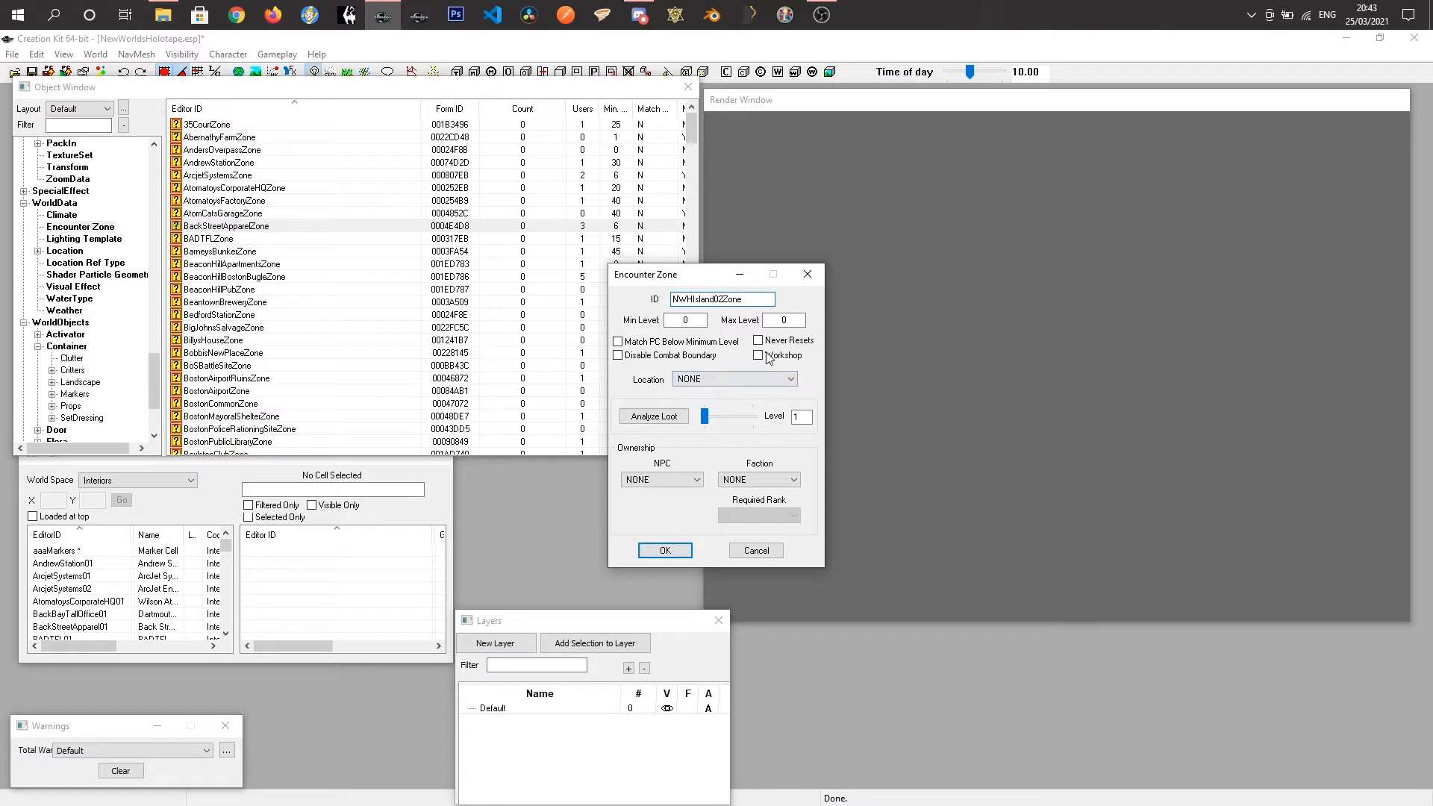
{"action": "left_click", "coordinate": [714, 380]}
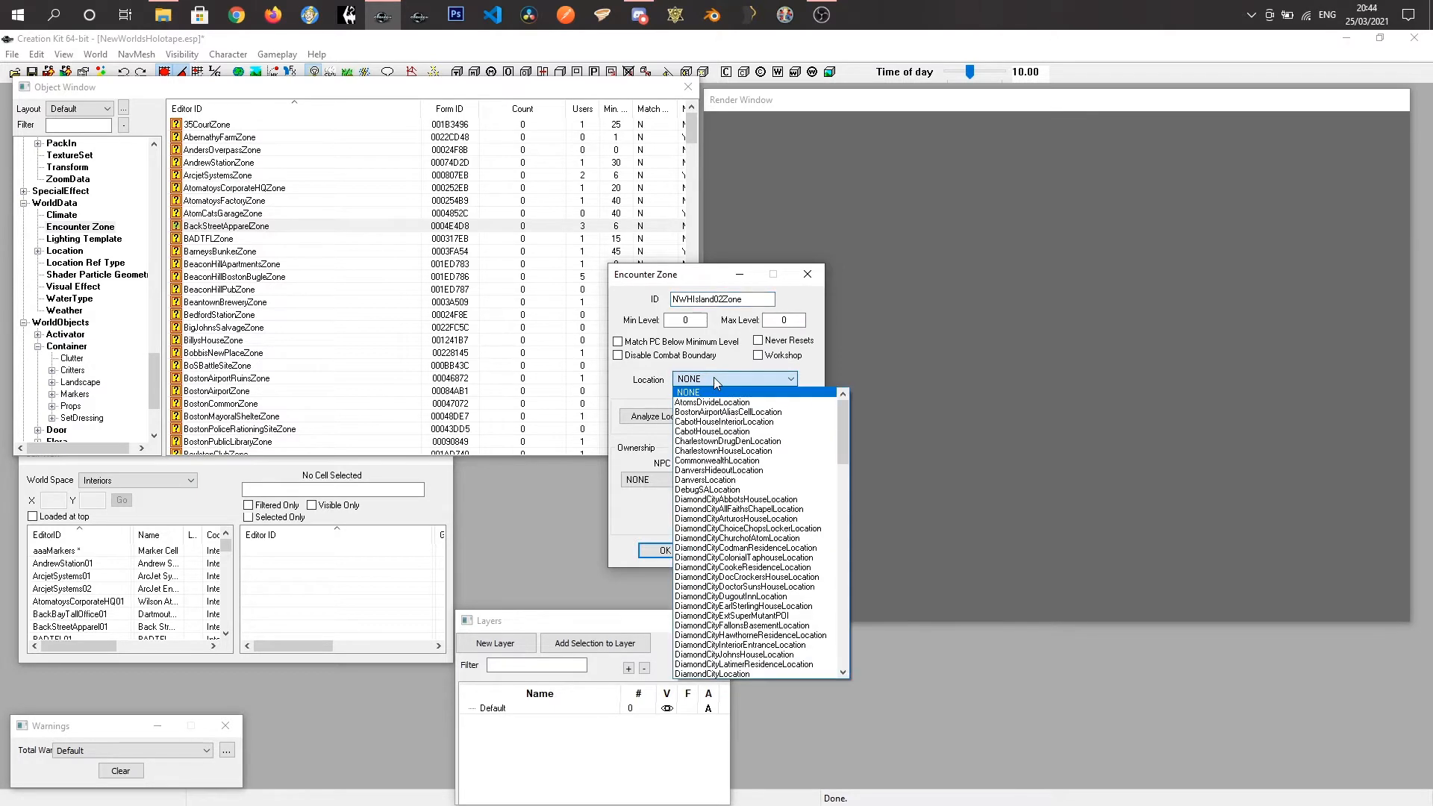
{"action": "type", "text": "NWHIsland02Location"}
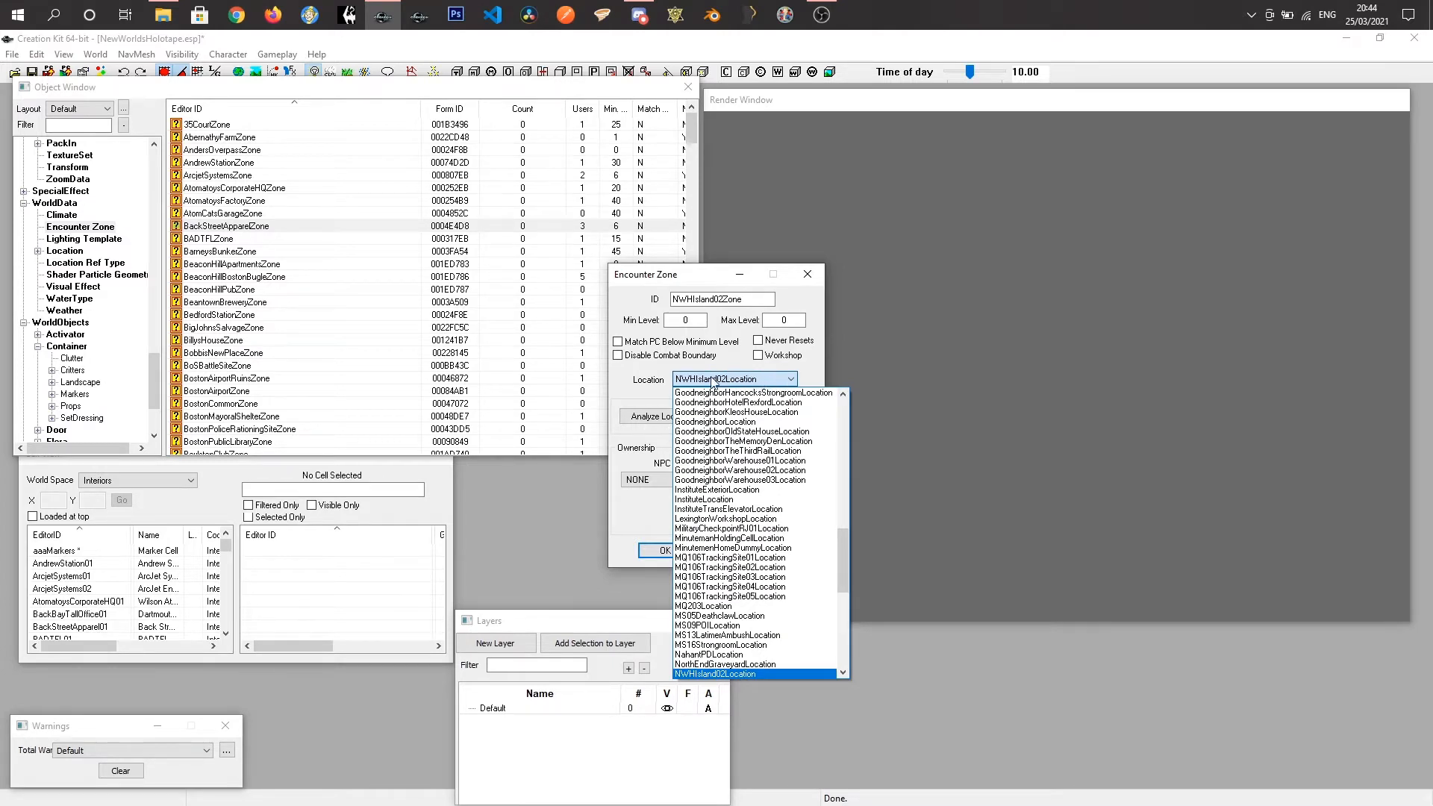
{"action": "left_click", "coordinate": [750, 381]}
{"action": "left_click", "coordinate": [665, 552]}
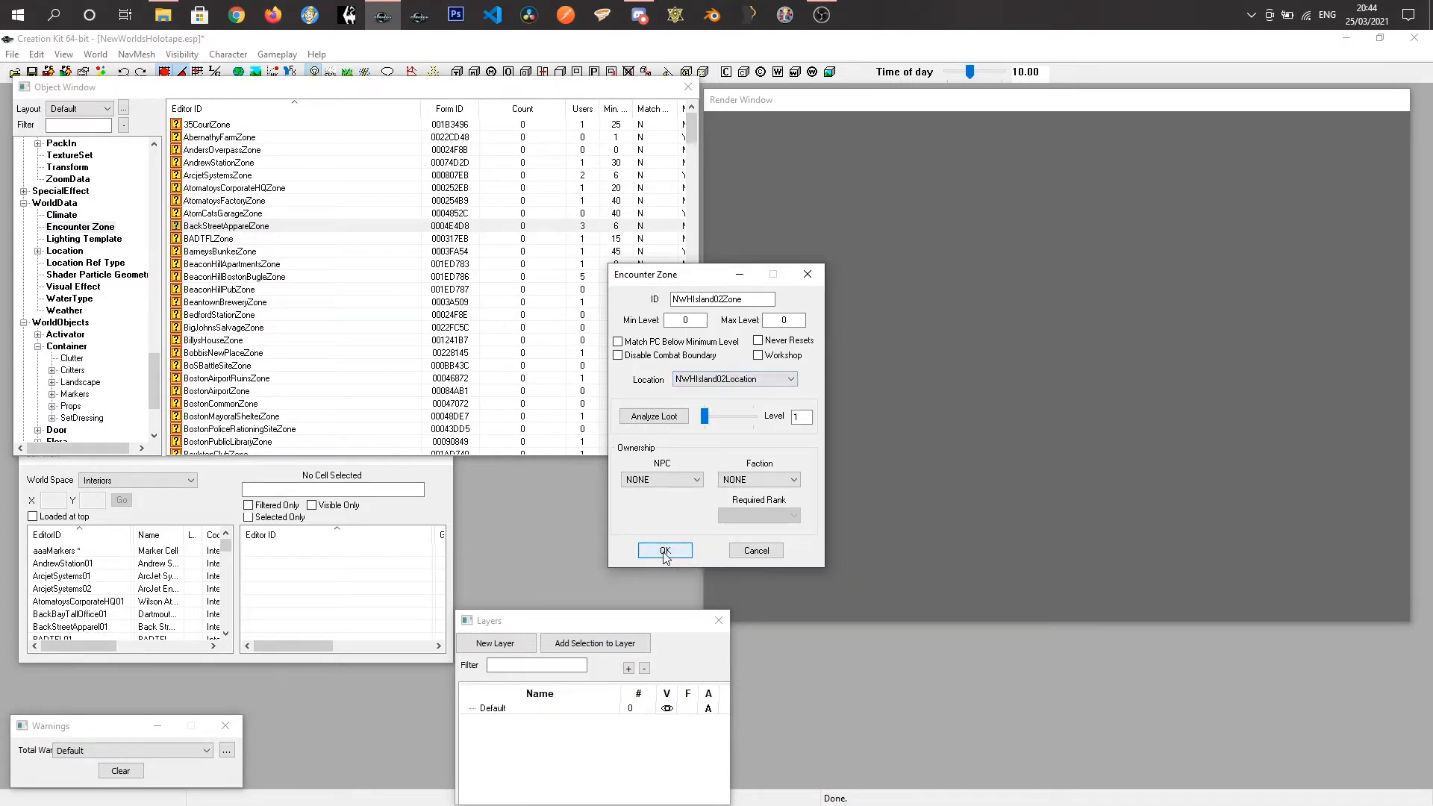
{"action": "left_click", "coordinate": [661, 552]}
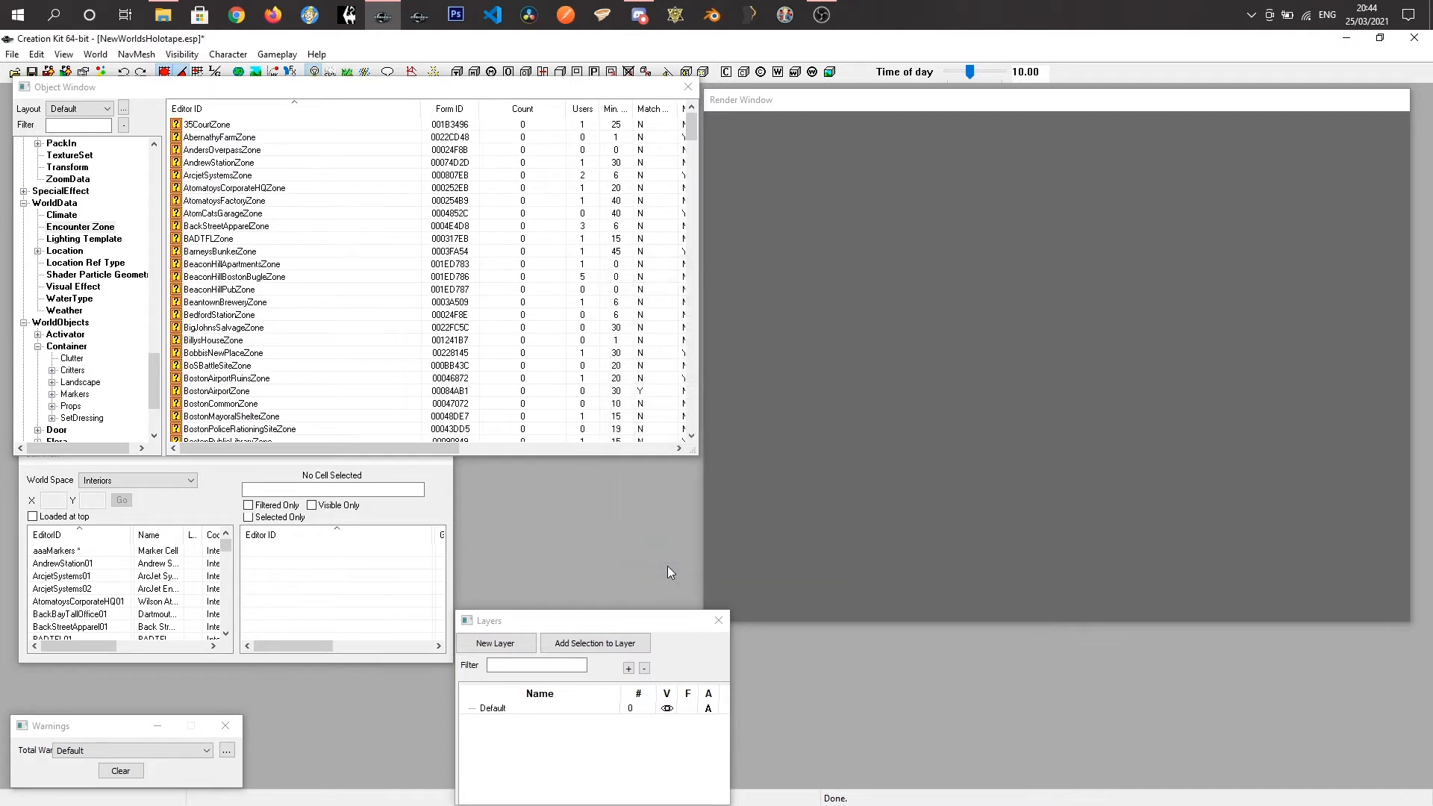
Reopen the worldspace settings and set the location of NWHIsland02 to NWHIsland02Location.
{"action": "left_click", "coordinate": [95, 53]}
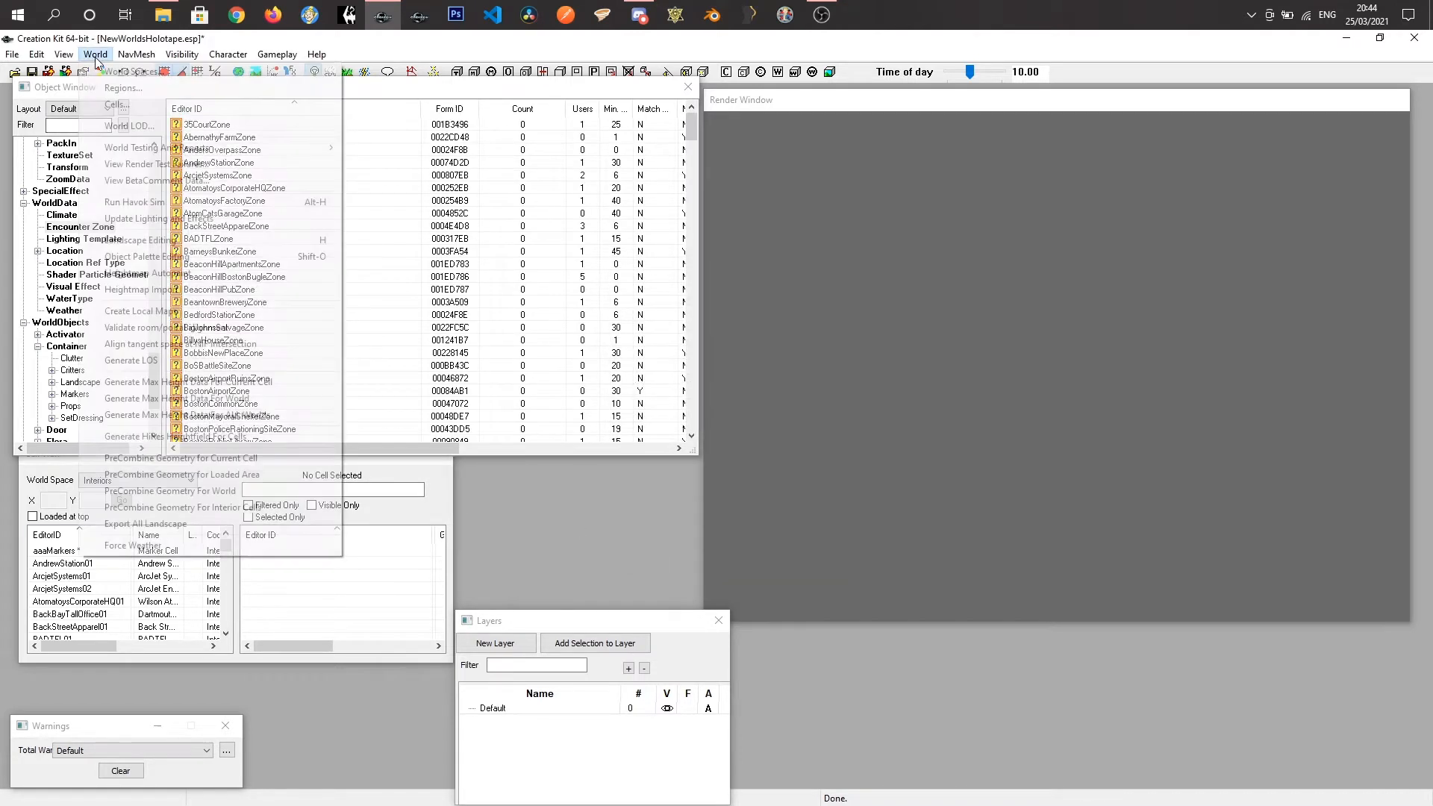
{"action": "left_click", "coordinate": [131, 72]}
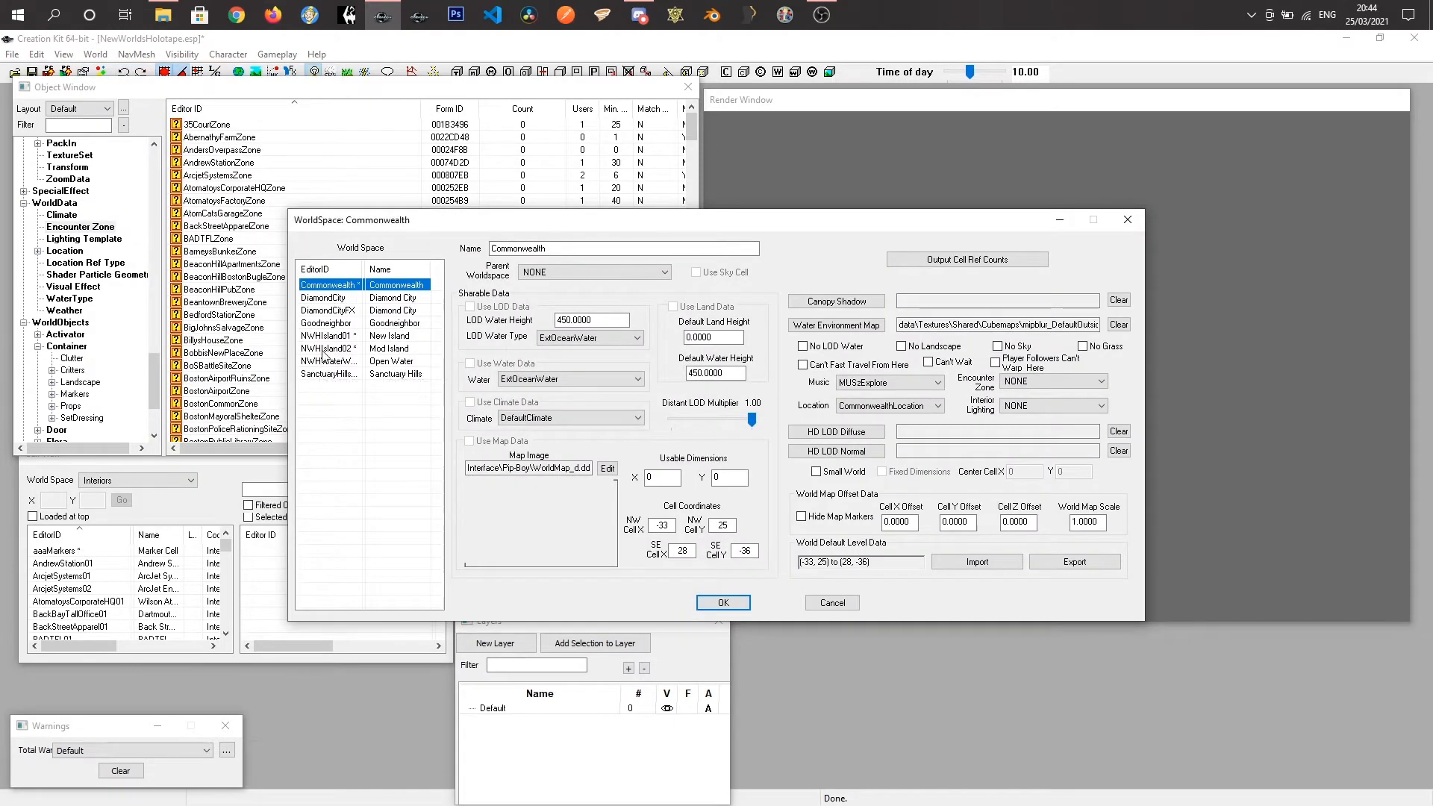
{"action": "left_click", "coordinate": [326, 348]}
{"action": "left_click", "coordinate": [867, 408]}
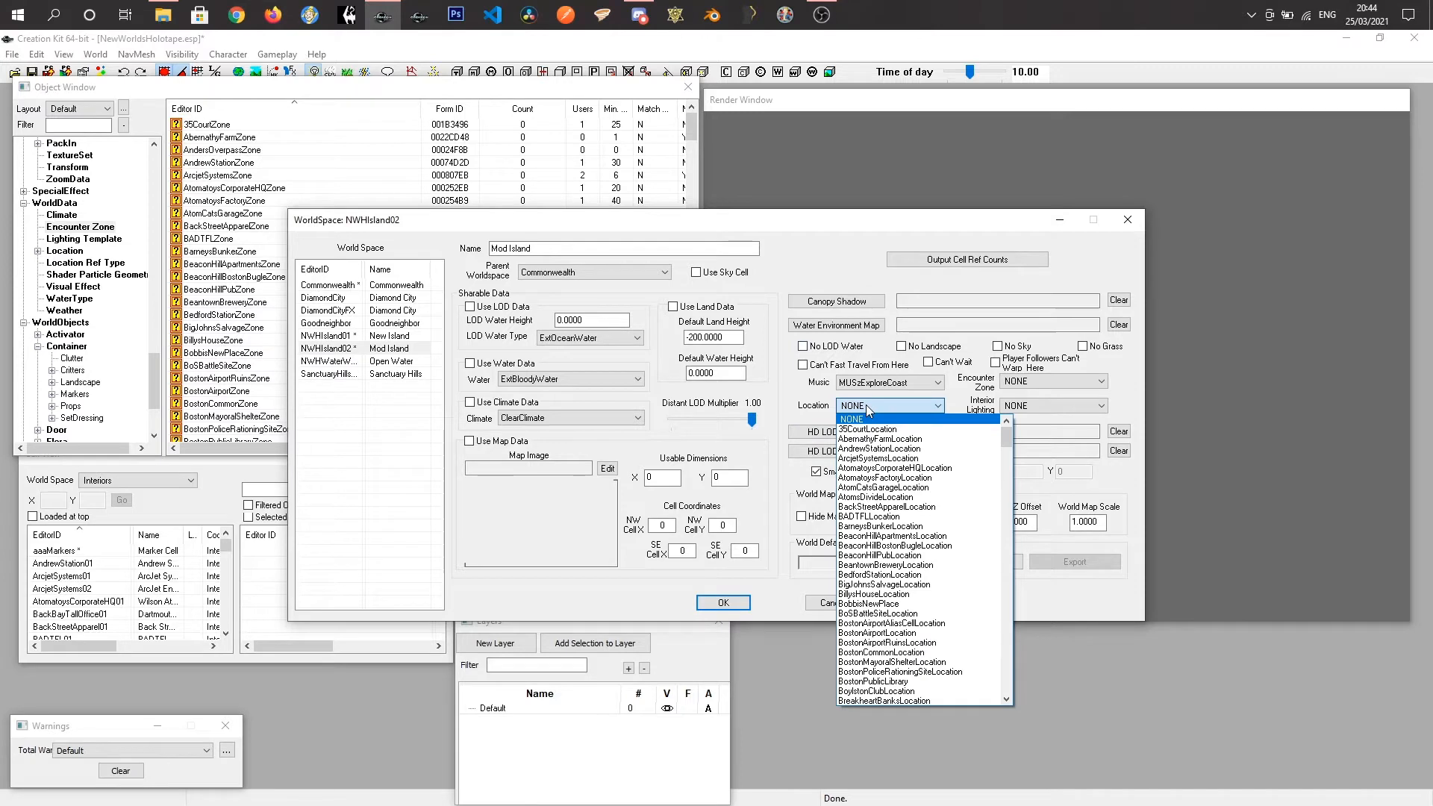
{"action": "type", "text": "nwh"}
{"action": "key", "text": "Down"}
{"action": "key", "text": "Down"}
{"action": "key", "text": "Down"}
{"action": "key", "text": "Down"}
{"action": "key", "text": "Down"}
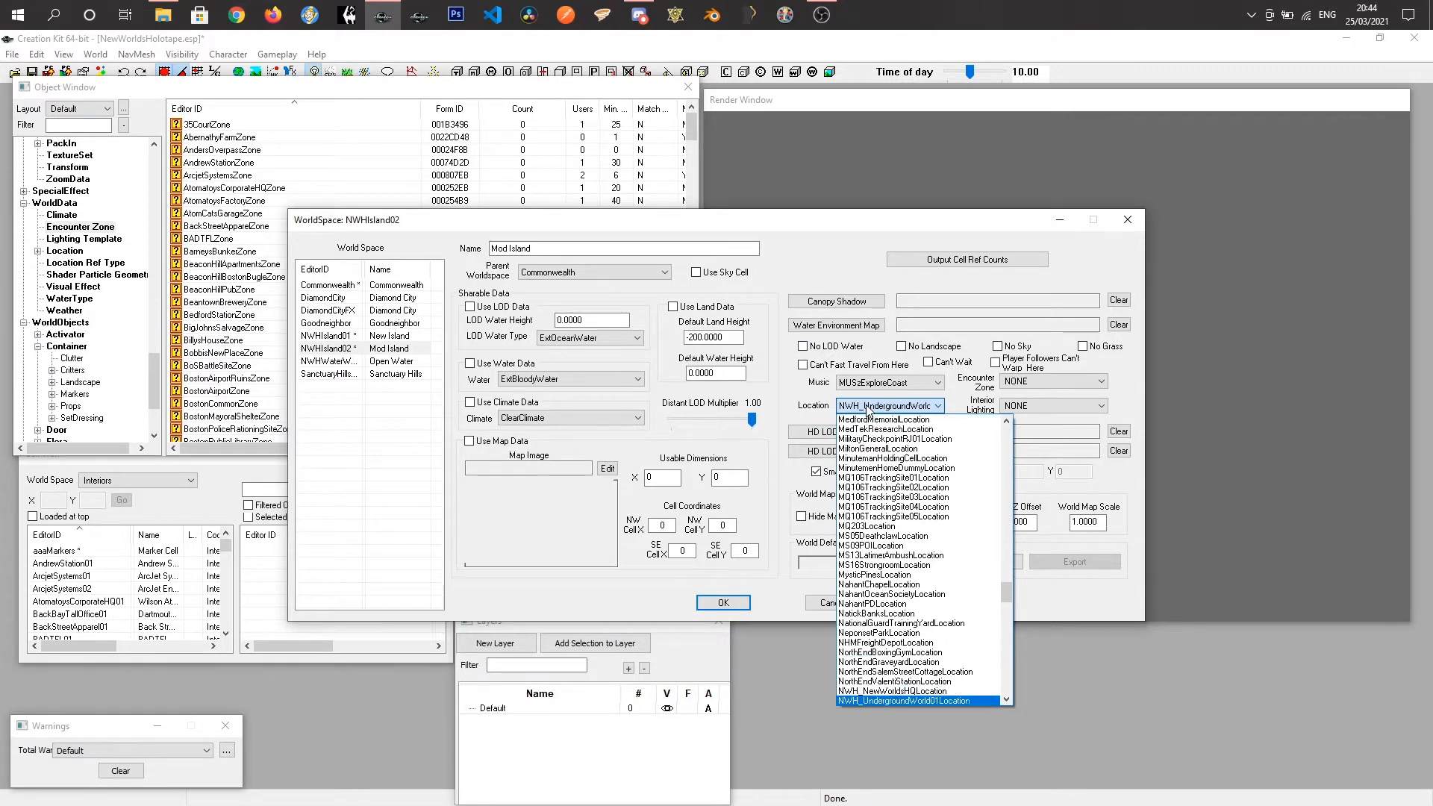
{"action": "key", "text": "Down"}
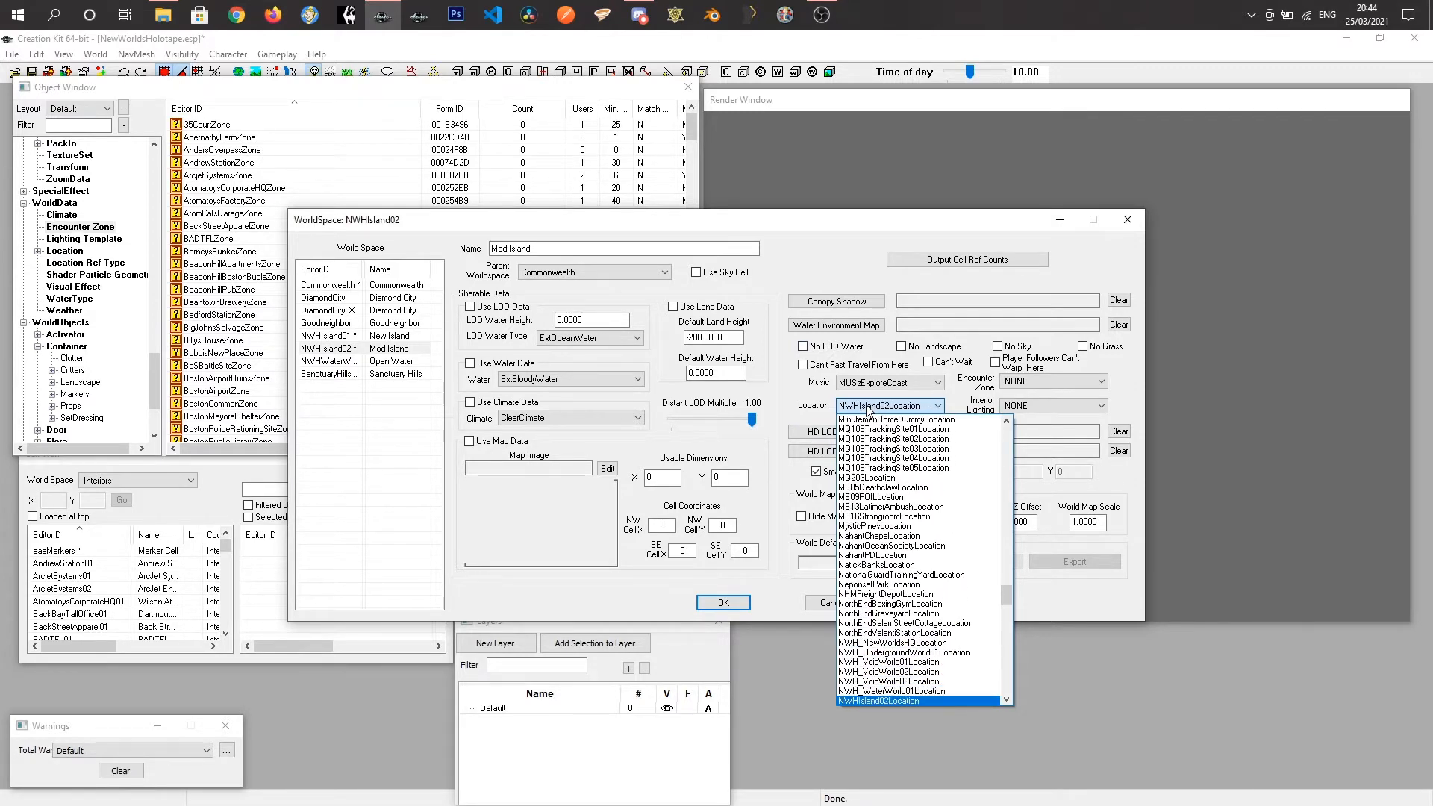
{"action": "key", "text": "Return"}
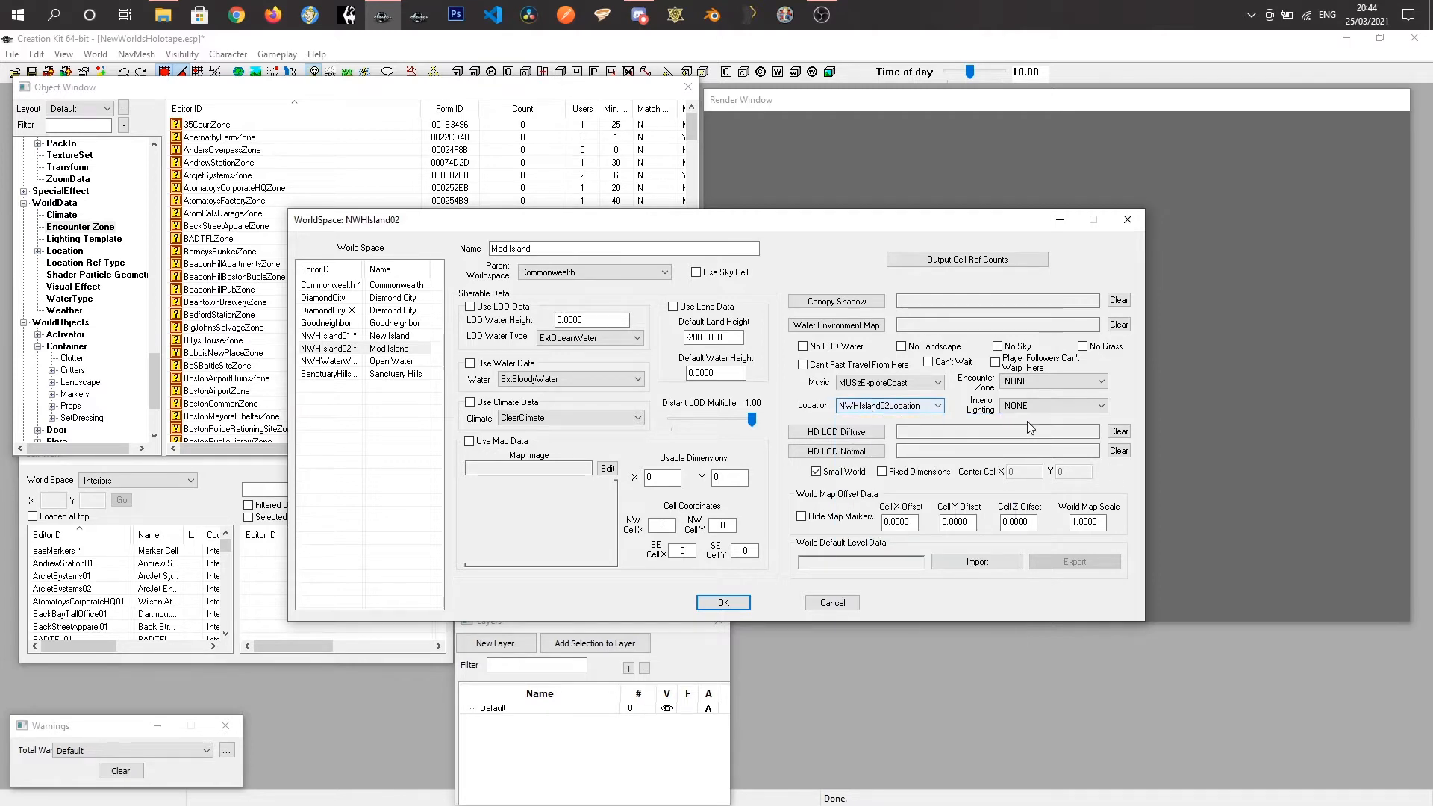
Set the NWHIsland02 worldspace's encounter zone to NWHIsland02Zone and accept the worldspace settings.
{"action": "left_click", "coordinate": [1034, 382]}
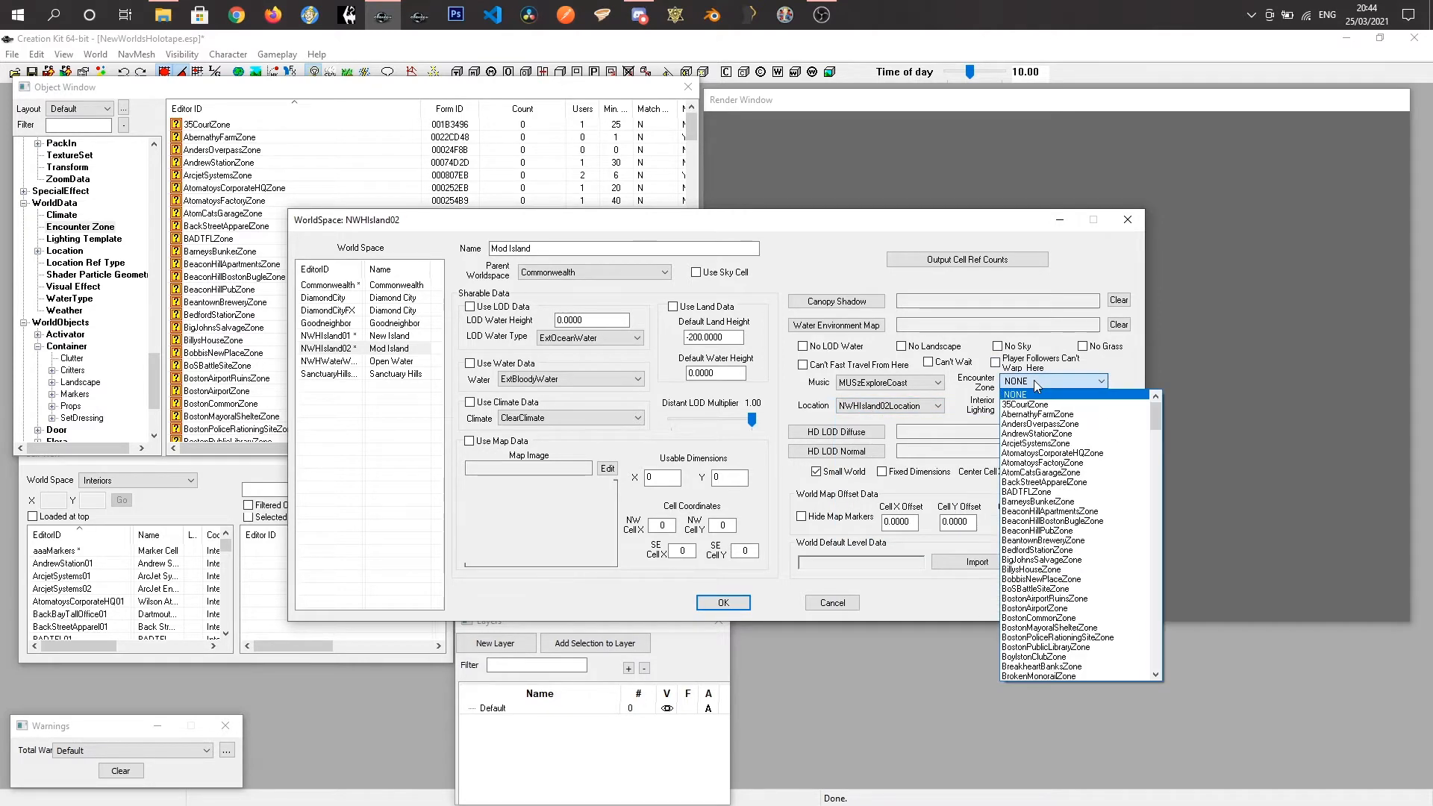
{"action": "type", "text": "nwh"}
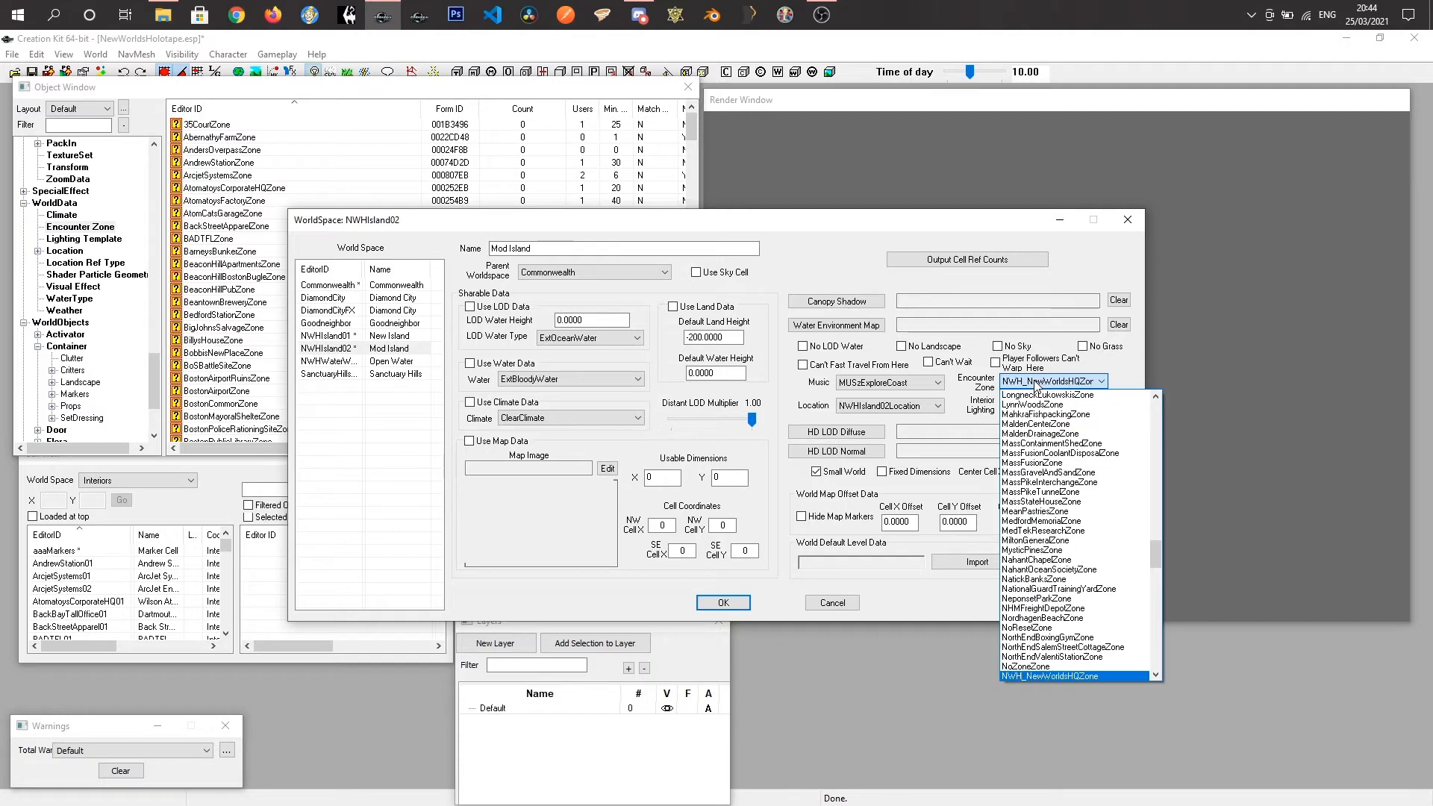
{"action": "key", "text": "Down"}
{"action": "key", "text": "Down"}
{"action": "key", "text": "Down"}
{"action": "key", "text": "Down"}
{"action": "key", "text": "Down"}
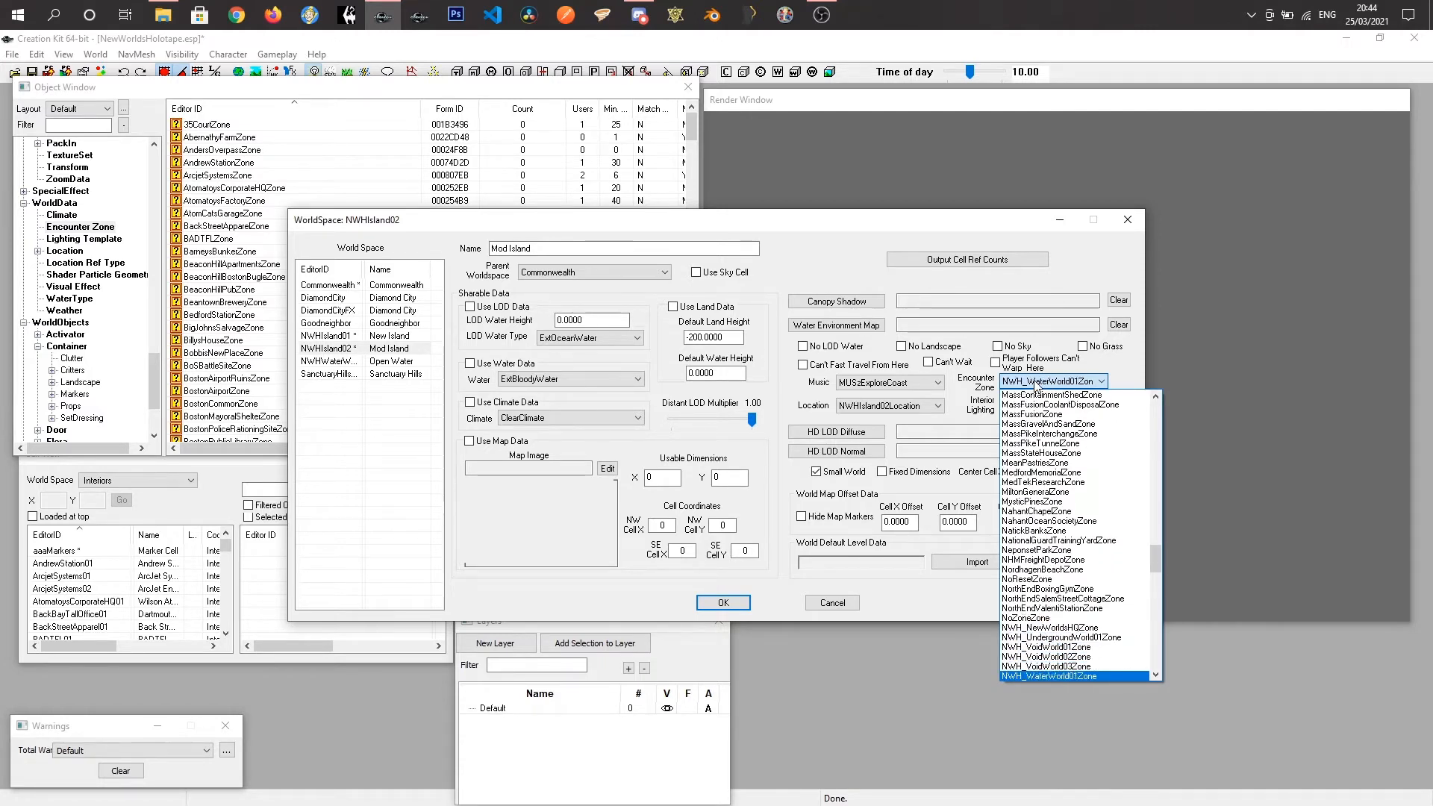
{"action": "key", "text": "Down"}
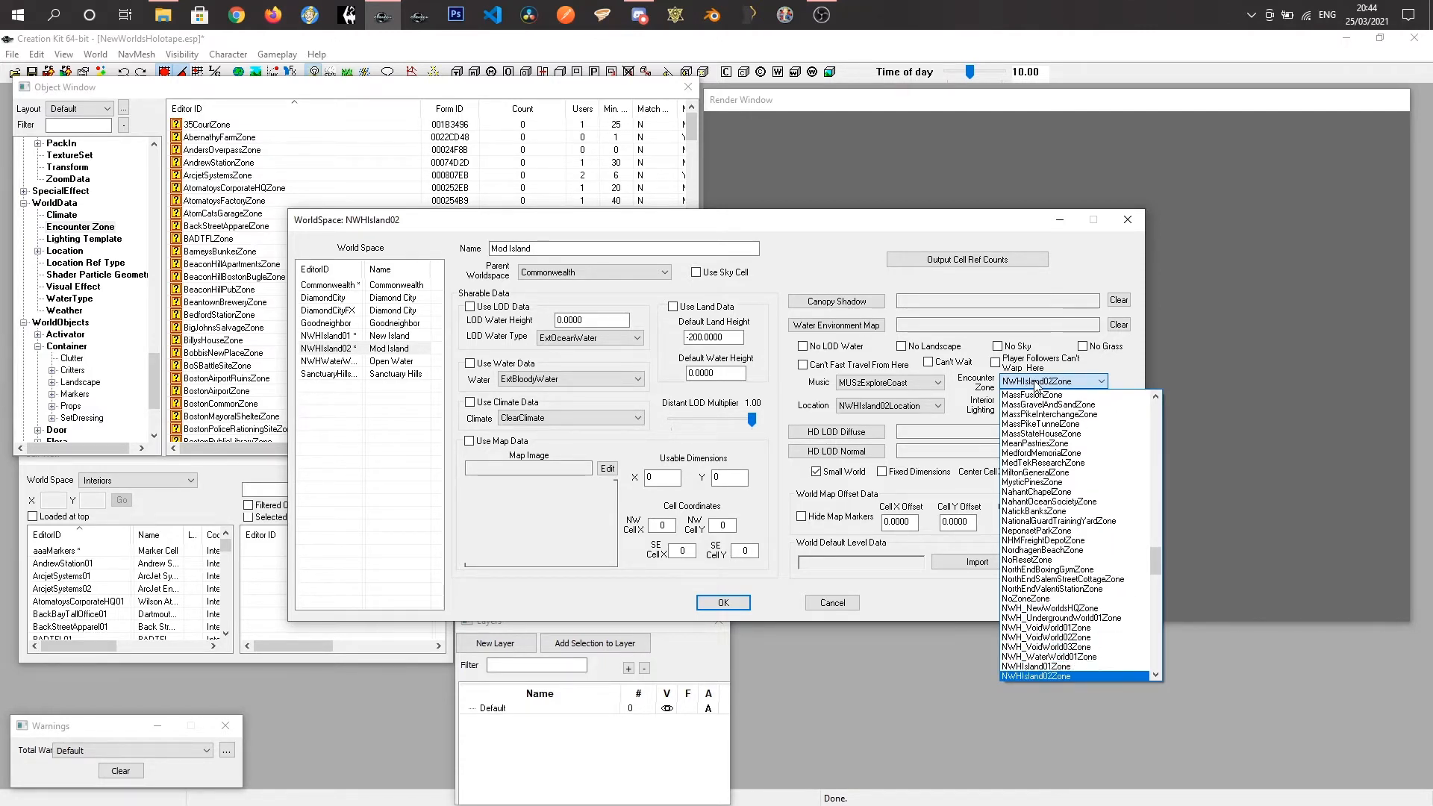
{"action": "key", "text": "Return"}
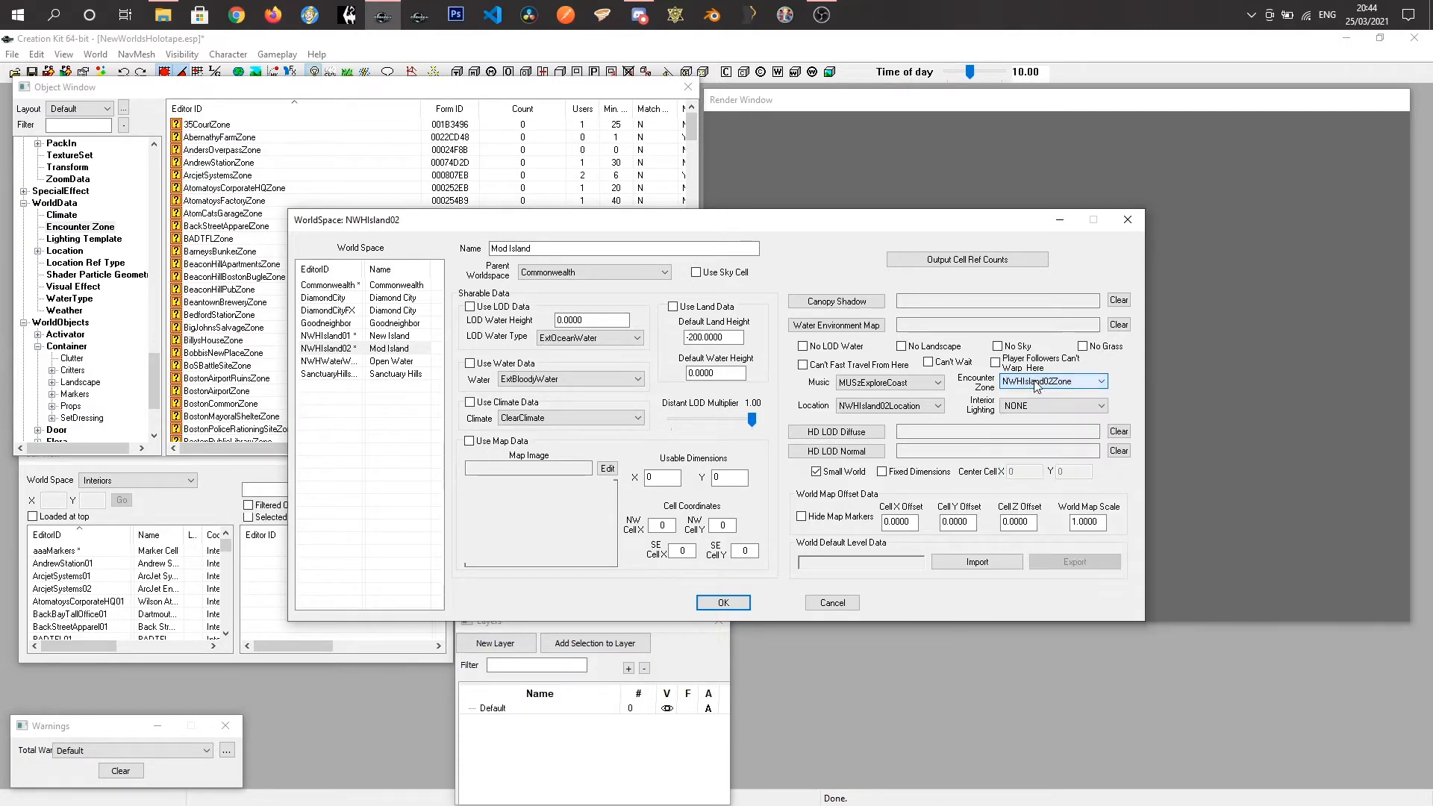
{"action": "left_click", "coordinate": [725, 603]}
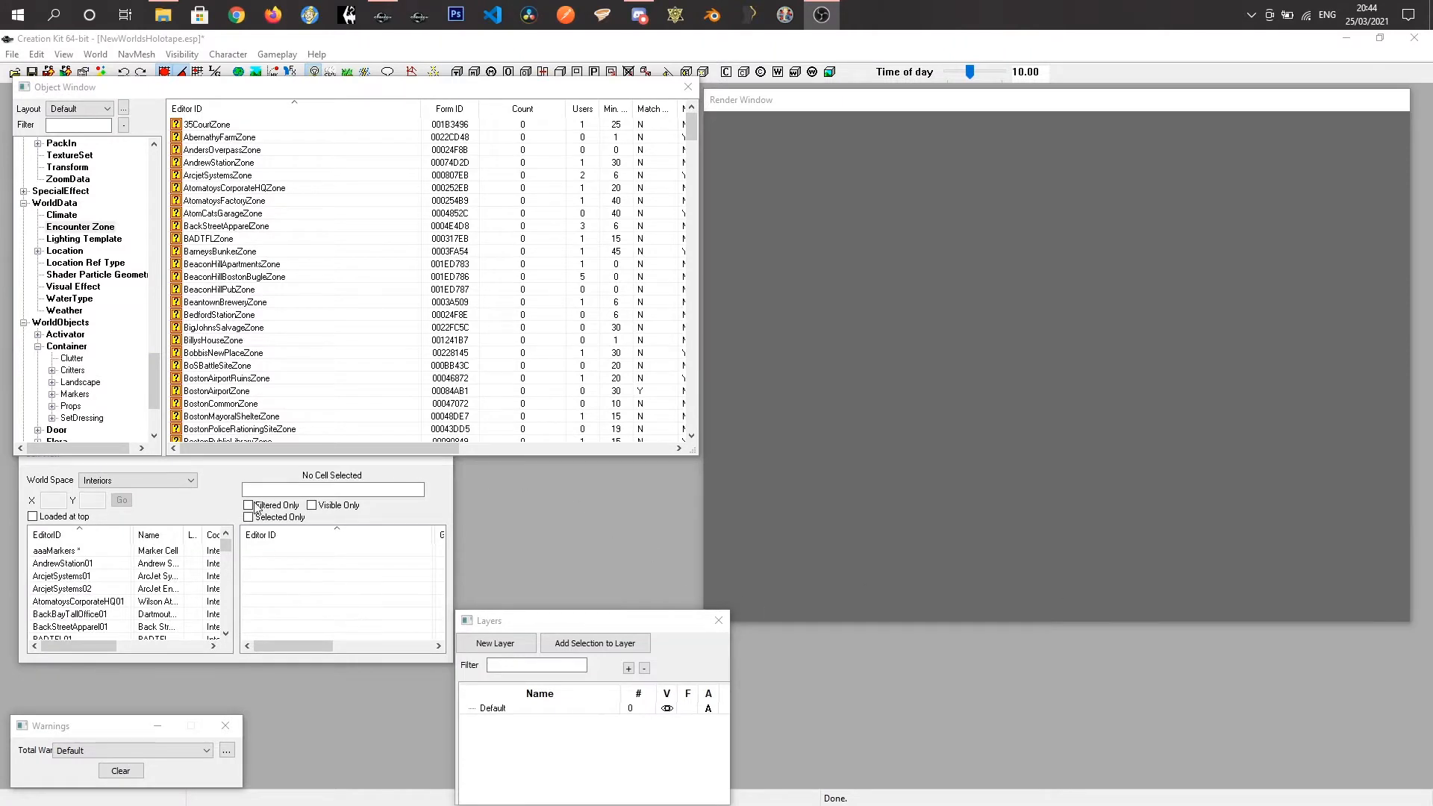
Move the Cell View clear of the Object Window and list the cells of the NWHIsland02 worldspace.
{"action": "left_click", "coordinate": [222, 465]}
{"action": "mouse_move", "coordinate": [227, 457]}
{"action": "left_mouse_down"}
{"action": "mouse_move", "coordinate": [302, 481]}
{"action": "mouse_move", "coordinate": [422, 467]}
{"action": "mouse_move", "coordinate": [564, 484]}
{"action": "mouse_move", "coordinate": [210, 487]}
{"action": "mouse_move", "coordinate": [239, 481]}
{"action": "mouse_move", "coordinate": [226, 475]}
{"action": "left_mouse_up"}
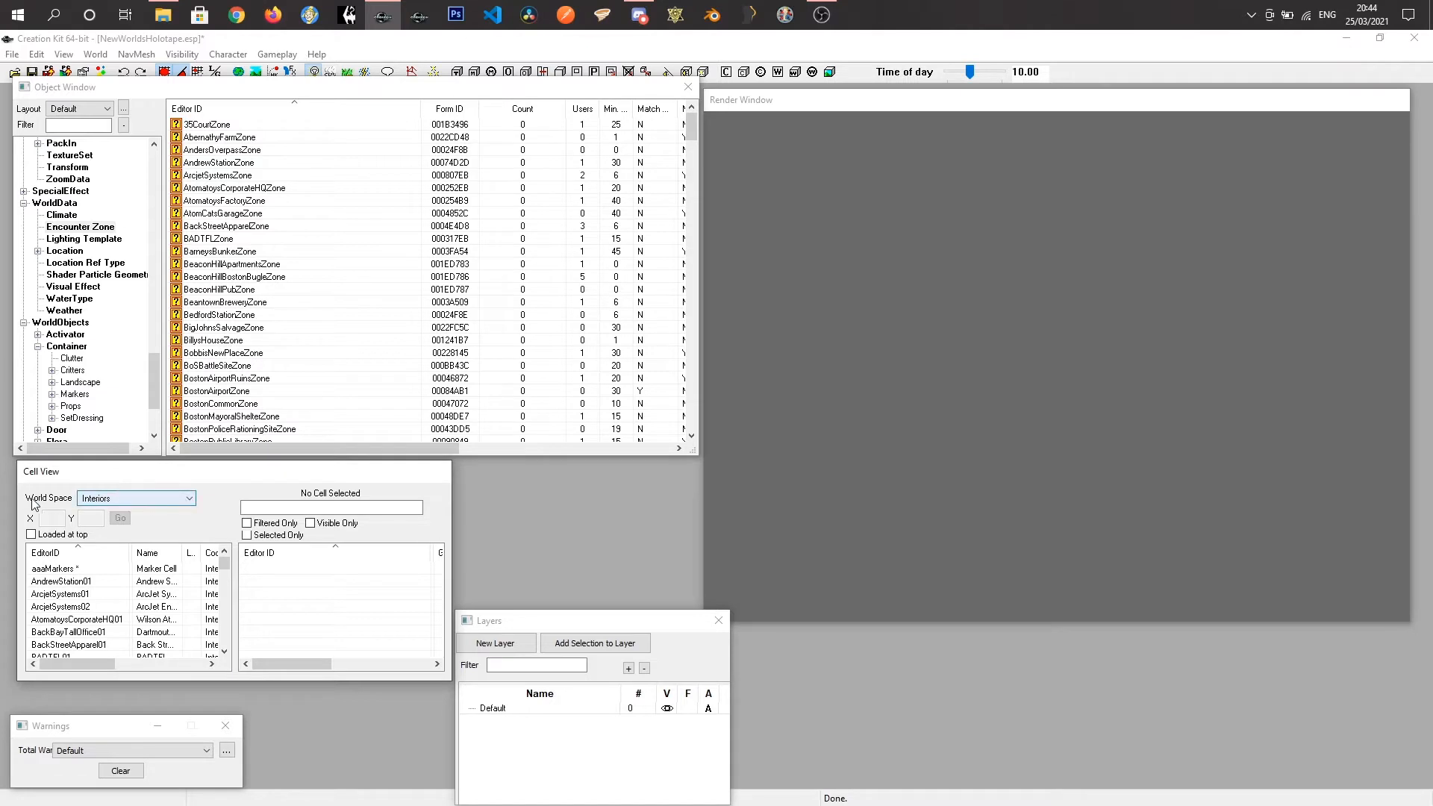
{"action": "left_click", "coordinate": [102, 500]}
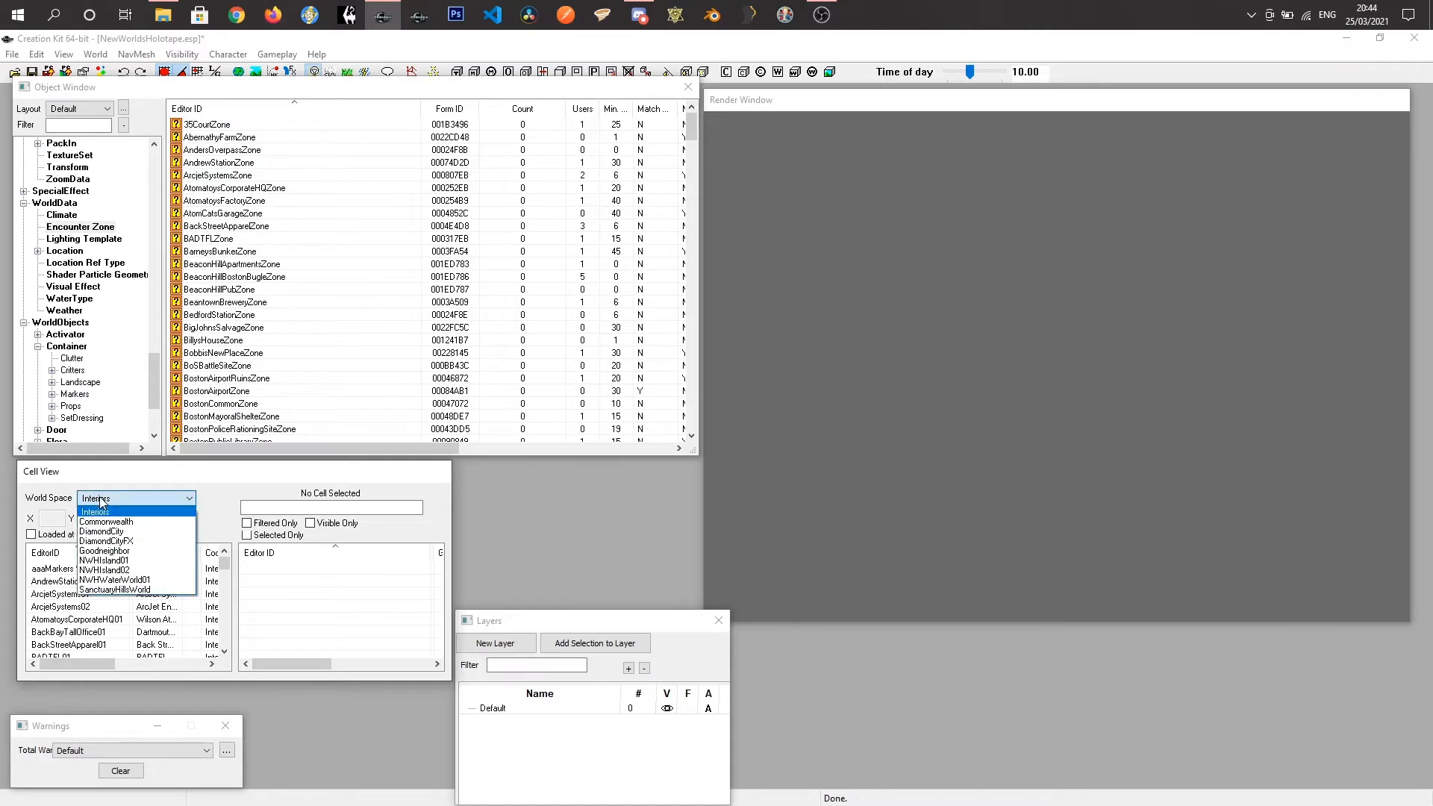
{"action": "left_click", "coordinate": [139, 571]}
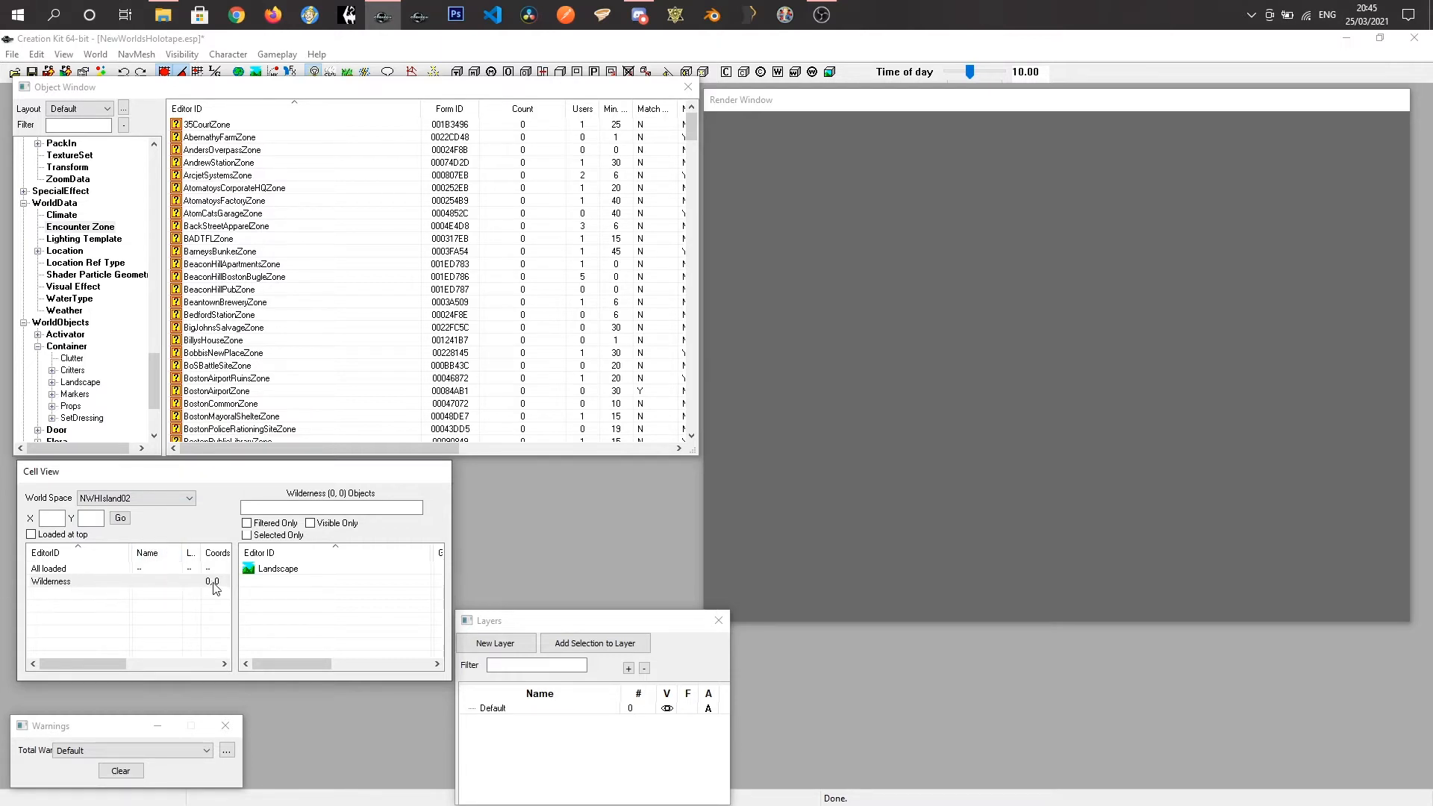
Rename the Wilderness cell at coordinates 0, 0 as NWHIsland02Center.
{"action": "left_click", "coordinate": [63, 589]}
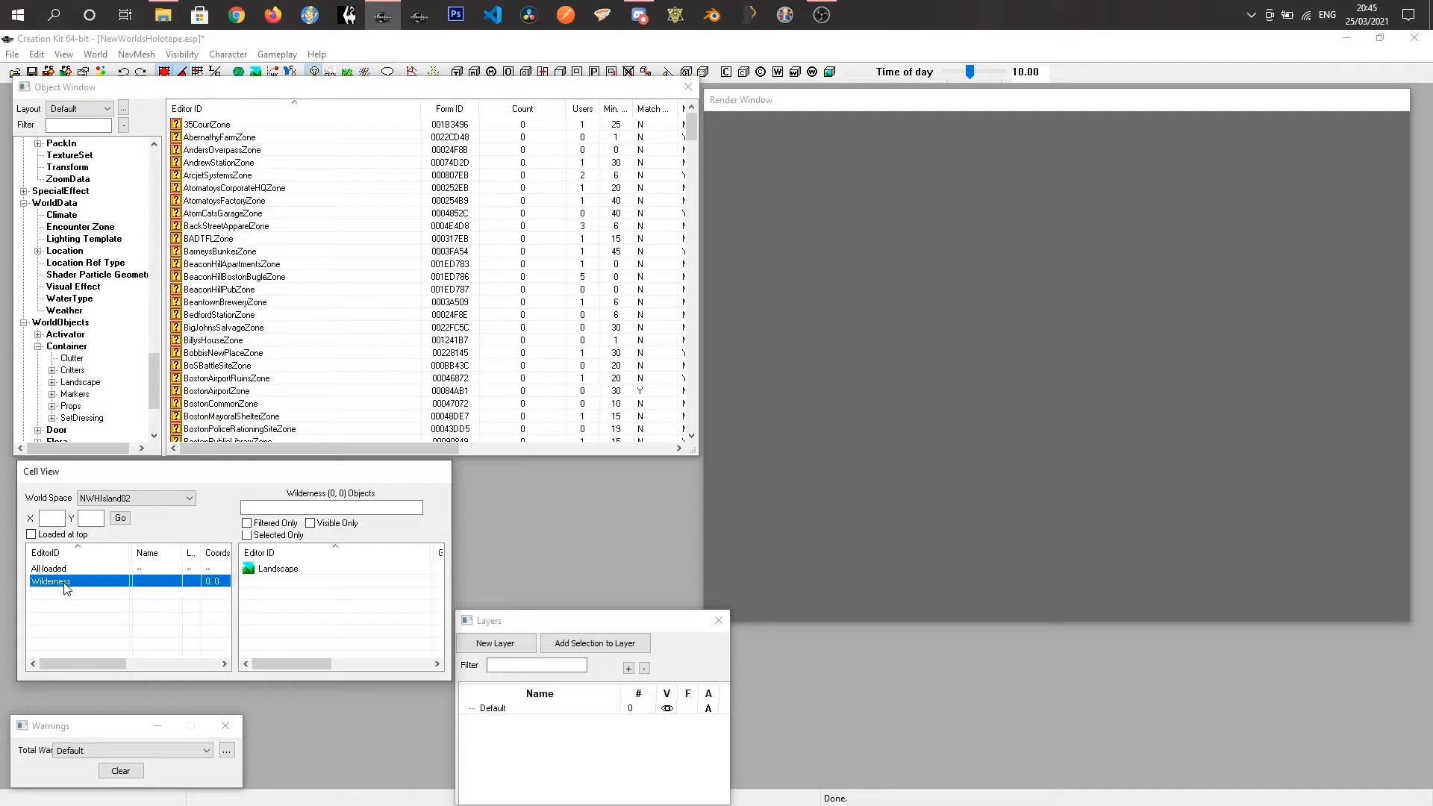
{"action": "left_click", "coordinate": [65, 584]}
{"action": "type", "text": "NWHIsland02Cent"}
{"action": "left_click", "coordinate": [85, 599]}
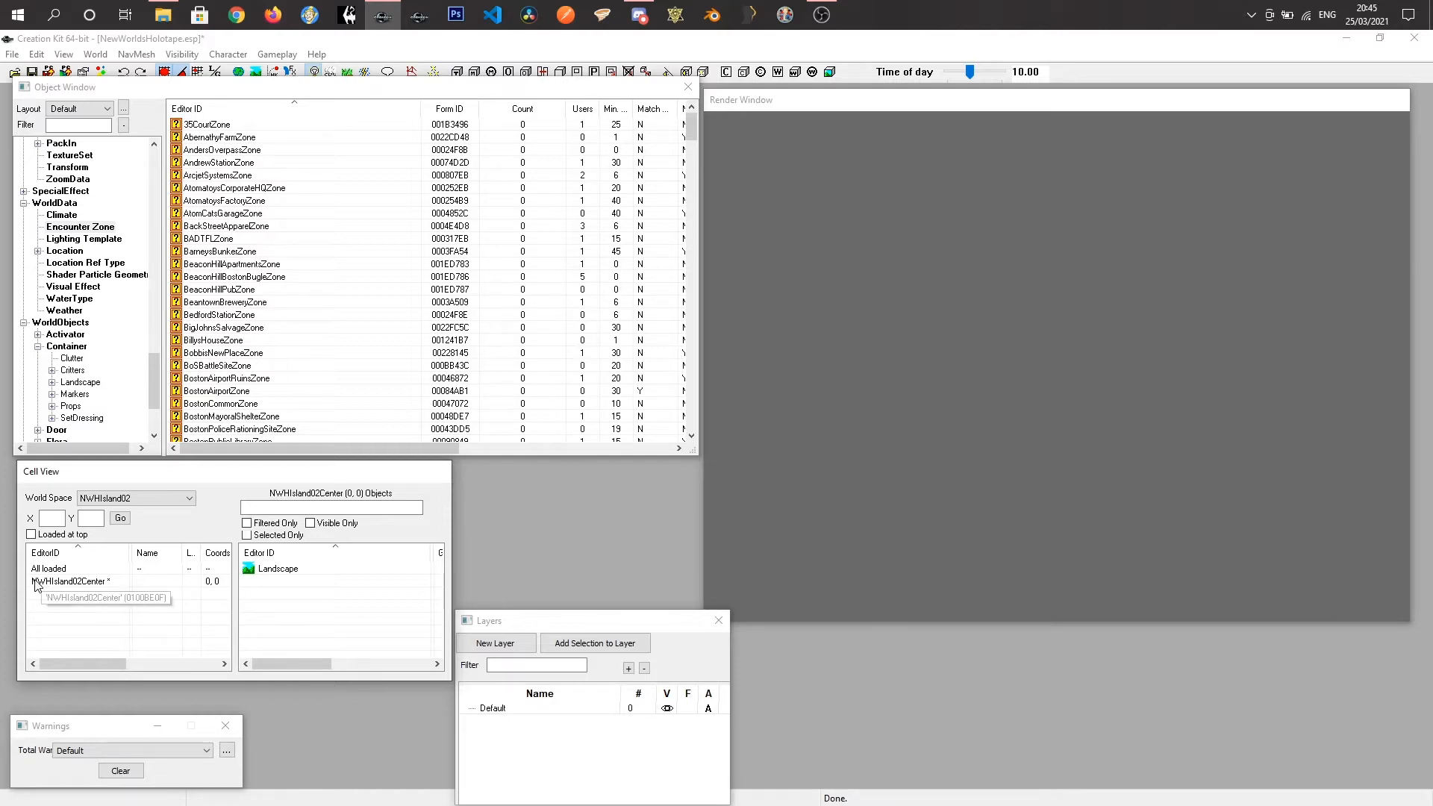
Load the NWHIsland02Center cell in the render view and examine its water surface and the terrain beneath it.
{"action": "double_click", "coordinate": [72, 582]}
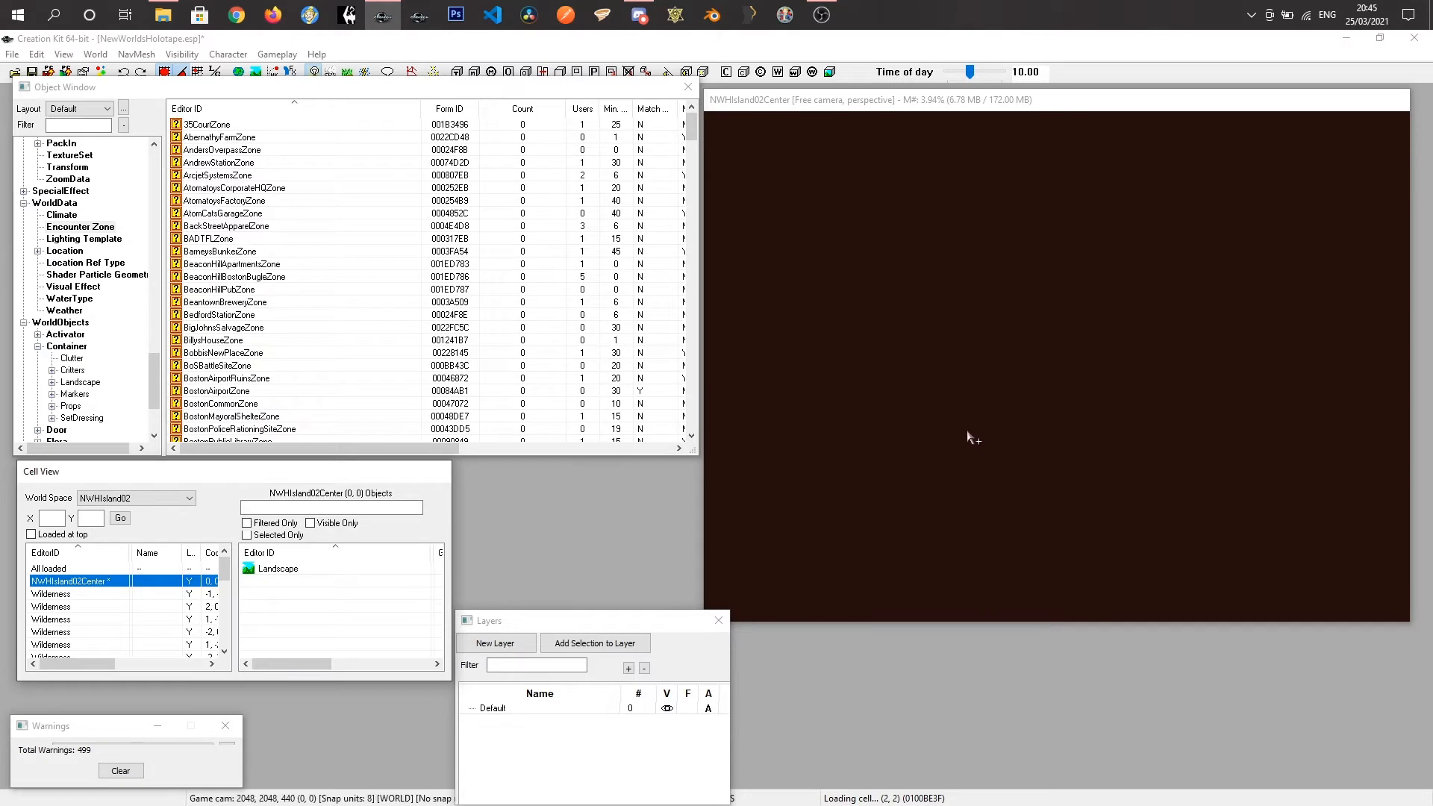
{"action": "left_click", "coordinate": [912, 111]}
{"action": "scroll", "coordinate": [983, 427], "scroll_direction": "down", "scroll_amount": 6}
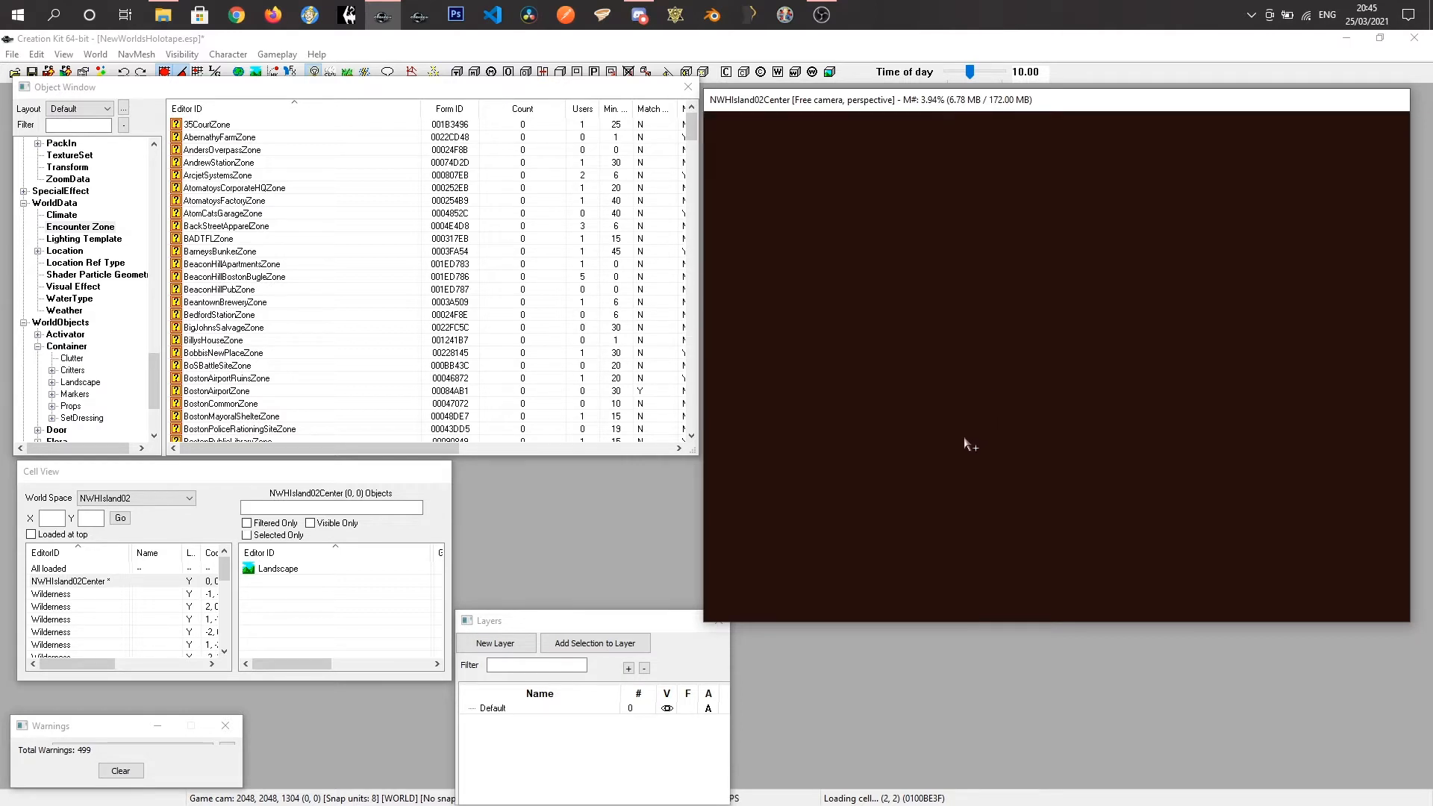
{"action": "scroll", "coordinate": [959, 414], "scroll_direction": "up", "scroll_amount": 5}
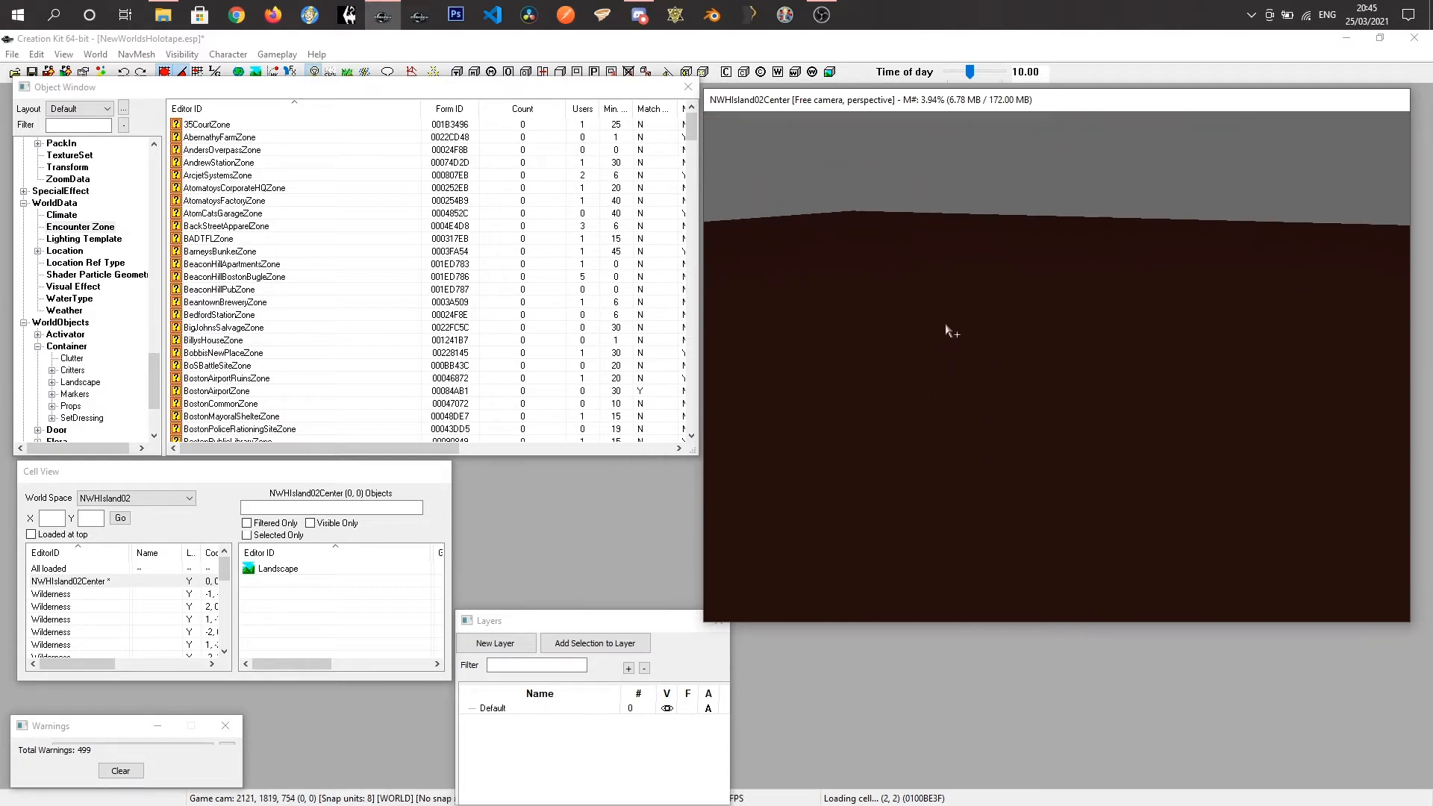
{"action": "scroll", "coordinate": [964, 445], "scroll_direction": "up", "scroll_amount": 2}
{"action": "middle_click_drag", "start_coordinate": [974, 462], "coordinate": [980, 475]}
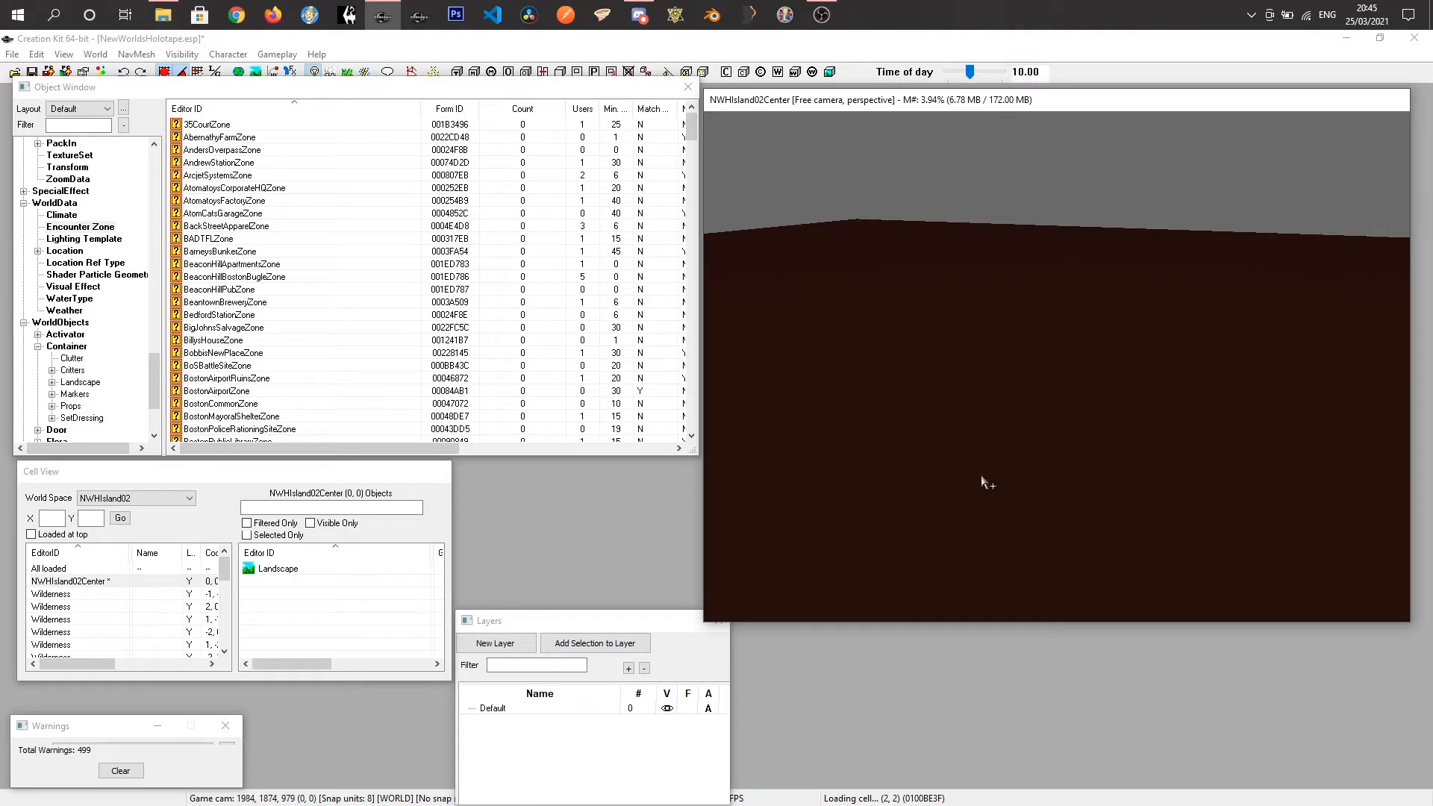
{"action": "scroll", "coordinate": [982, 453], "scroll_direction": "up", "scroll_amount": 12}
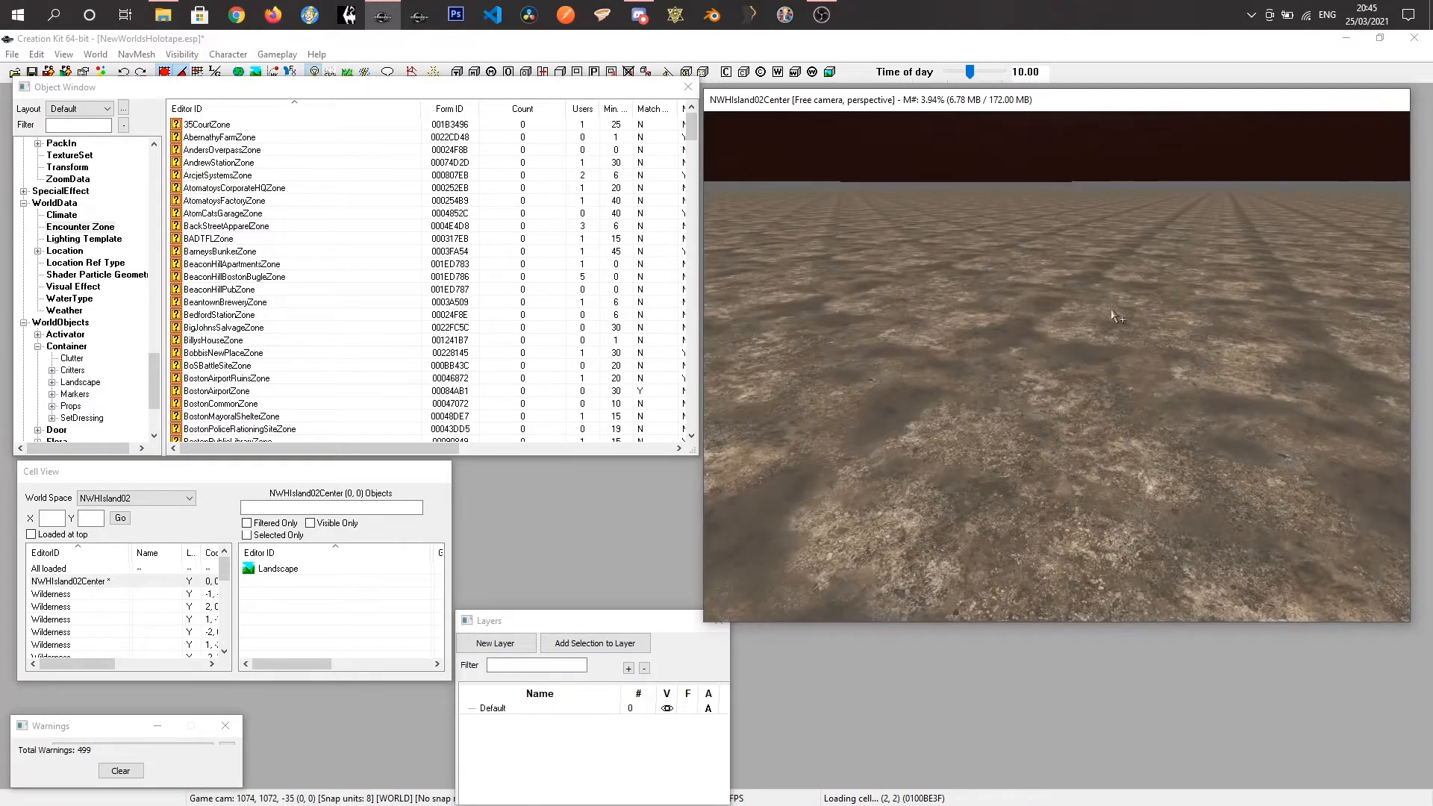
{"action": "middle_click_drag", "start_coordinate": [1112, 316], "coordinate": [1096, 404]}
{"action": "scroll", "coordinate": [1095, 404], "scroll_direction": "down", "scroll_amount": 10}
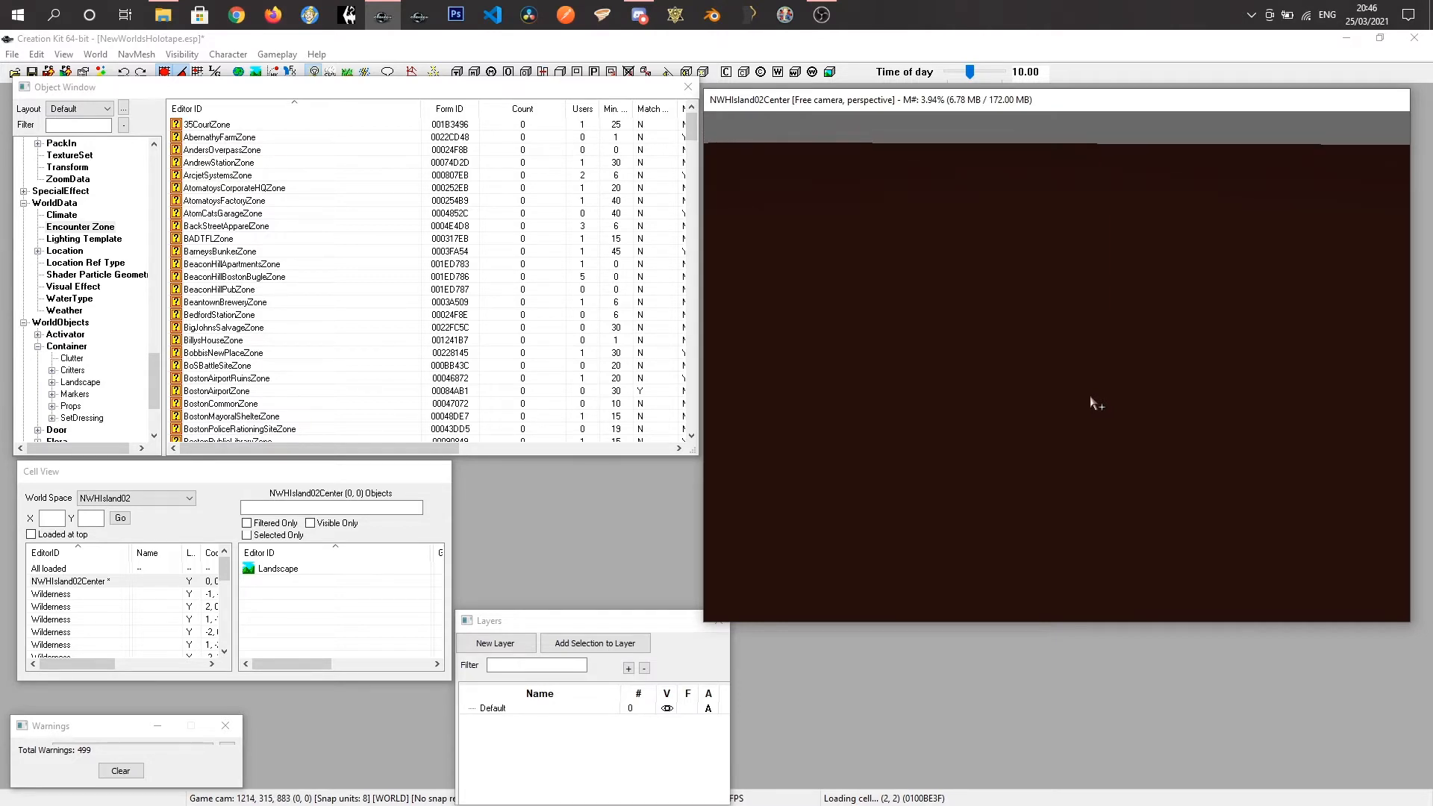
Show the cell borders in the render view and examine the grid across the NWHIsland02 terrain.
{"action": "key", "text": "b"}
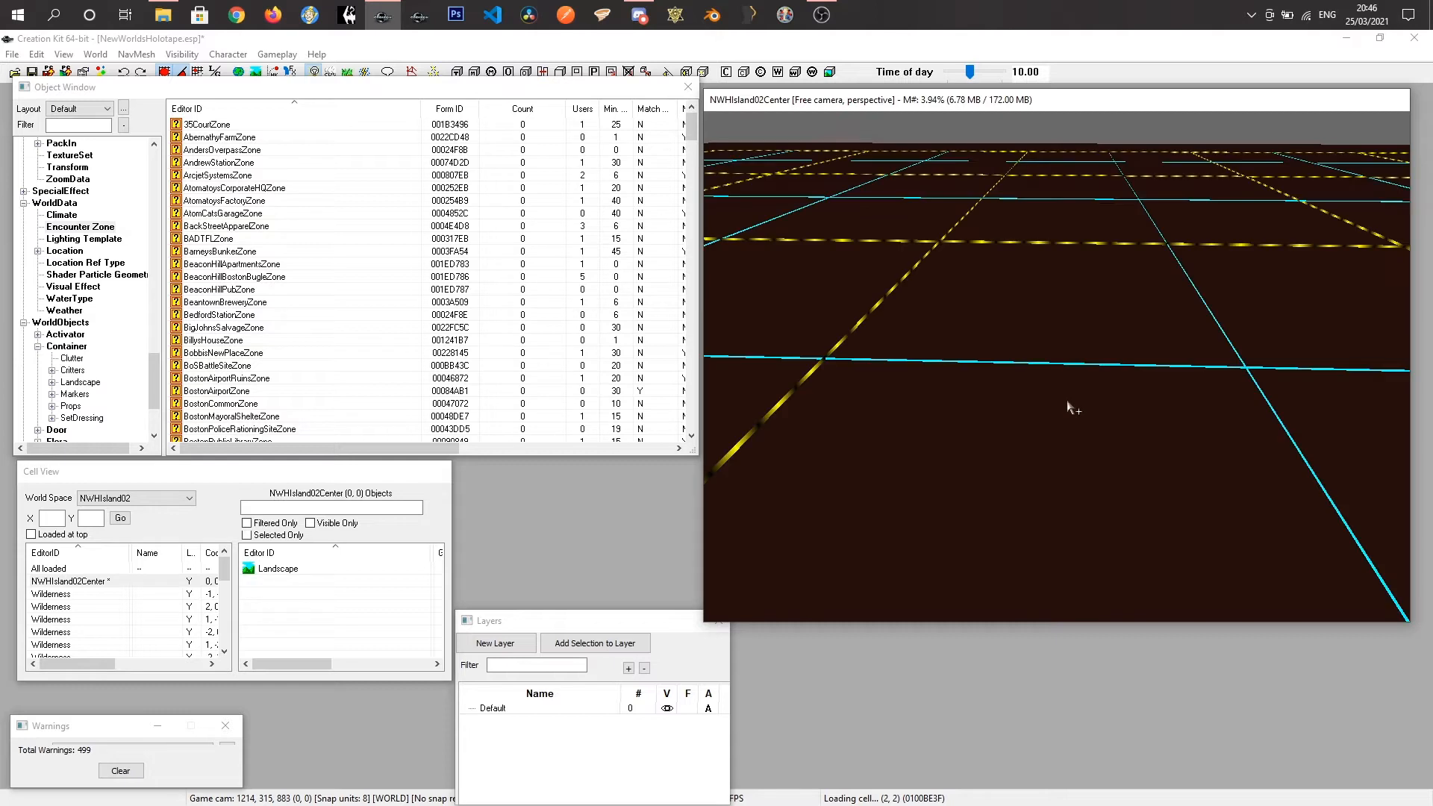
{"action": "mouse_move", "coordinate": [1043, 387]}
{"action": "middle_mouse_down", "text": "shift"}
{"action": "mouse_move", "coordinate": [1066, 423]}
{"action": "mouse_move", "coordinate": [1056, 396]}
{"action": "middle_mouse_up", "text": "shift"}
{"action": "scroll", "coordinate": [1057, 400], "scroll_direction": "down", "scroll_amount": 10}
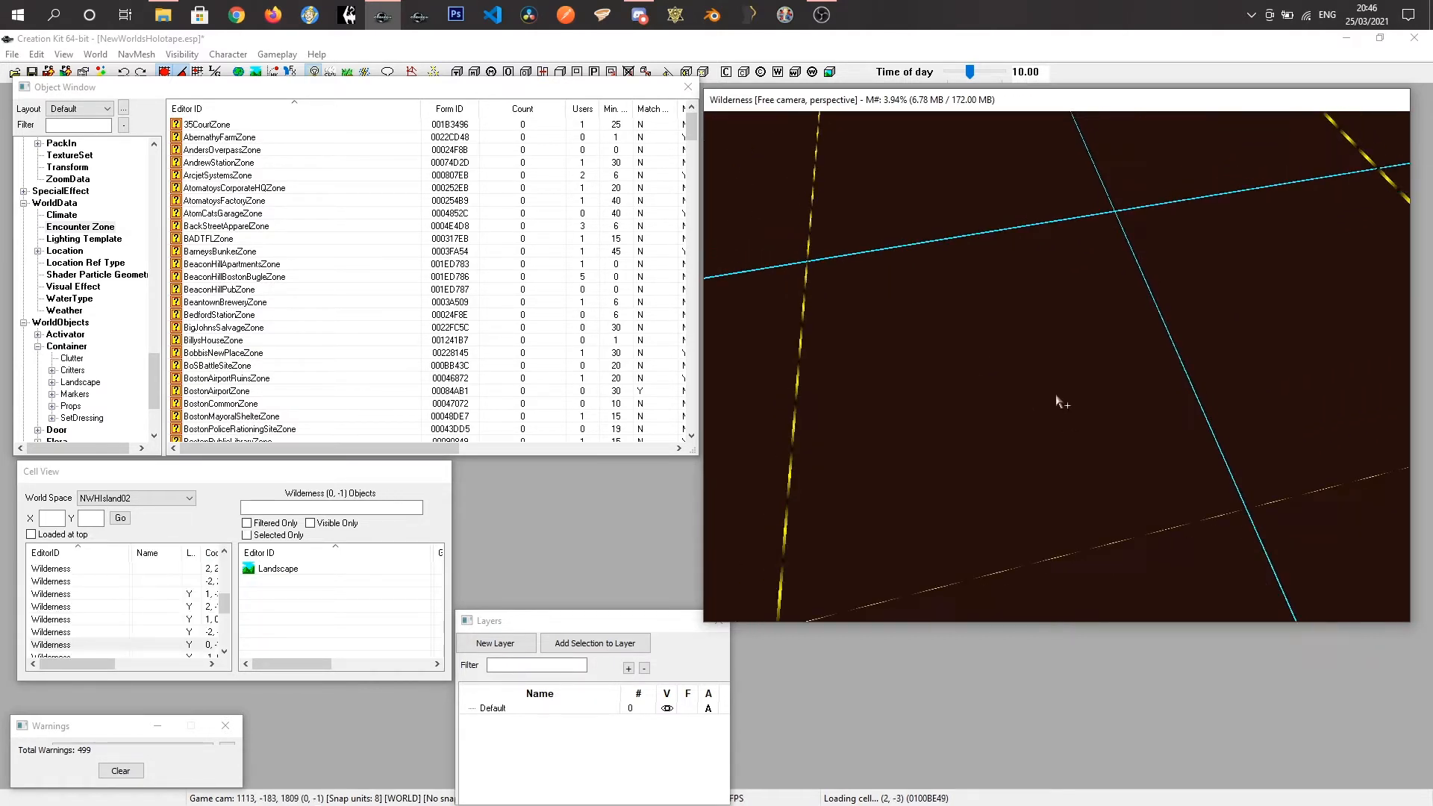
{"action": "middle_click_drag", "start_coordinate": [1051, 378], "coordinate": [1045, 381], "text": "shift"}
{"action": "scroll", "coordinate": [1045, 396], "scroll_direction": "down", "scroll_amount": 6}
{"action": "middle_click_drag", "start_coordinate": [1034, 423], "coordinate": [1165, 468]}
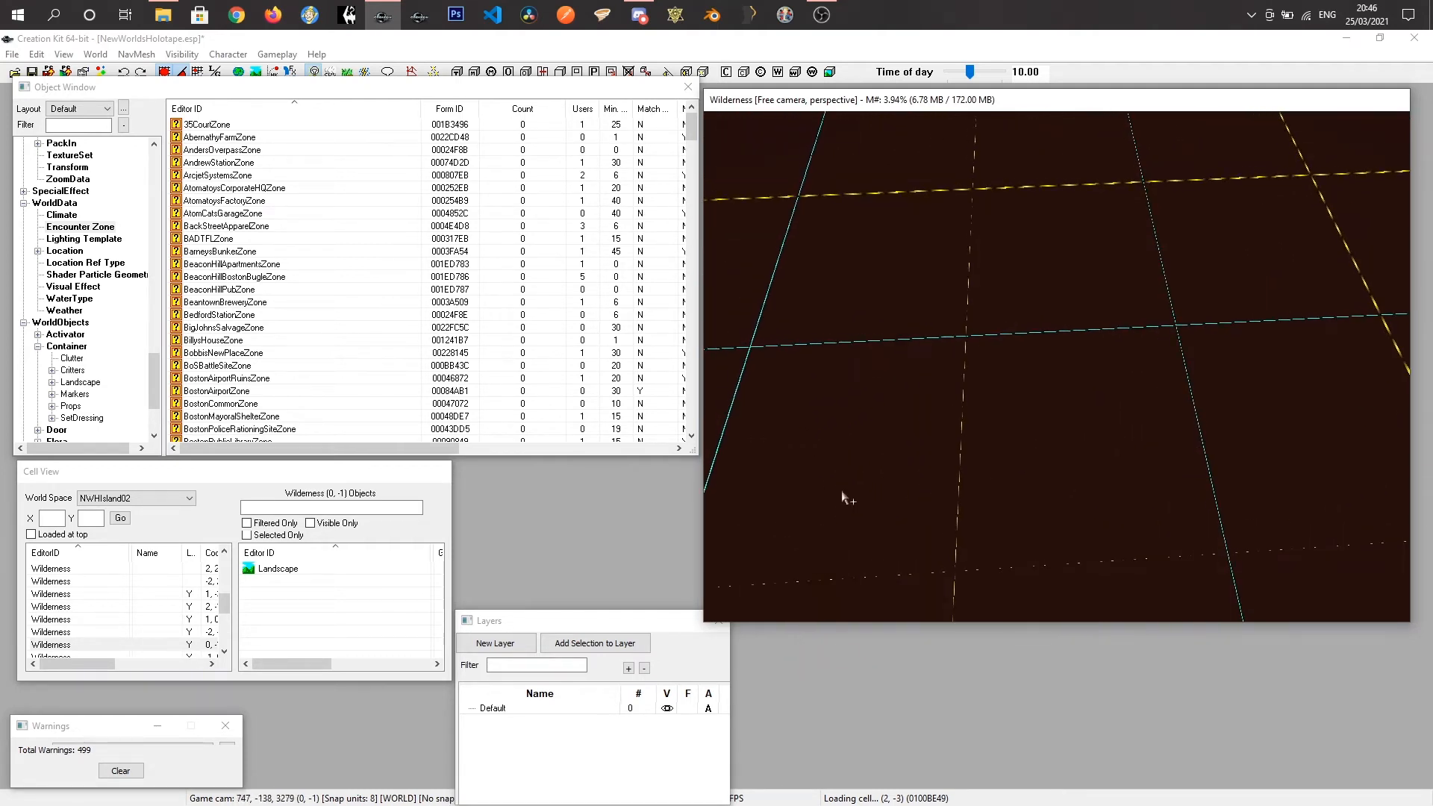
{"action": "scroll", "coordinate": [123, 626], "scroll_direction": "up", "scroll_amount": 3}
Recentre the render view on the NWHIsland02Center cell and frame its full border from above.
{"action": "double_click", "coordinate": [56, 582]}
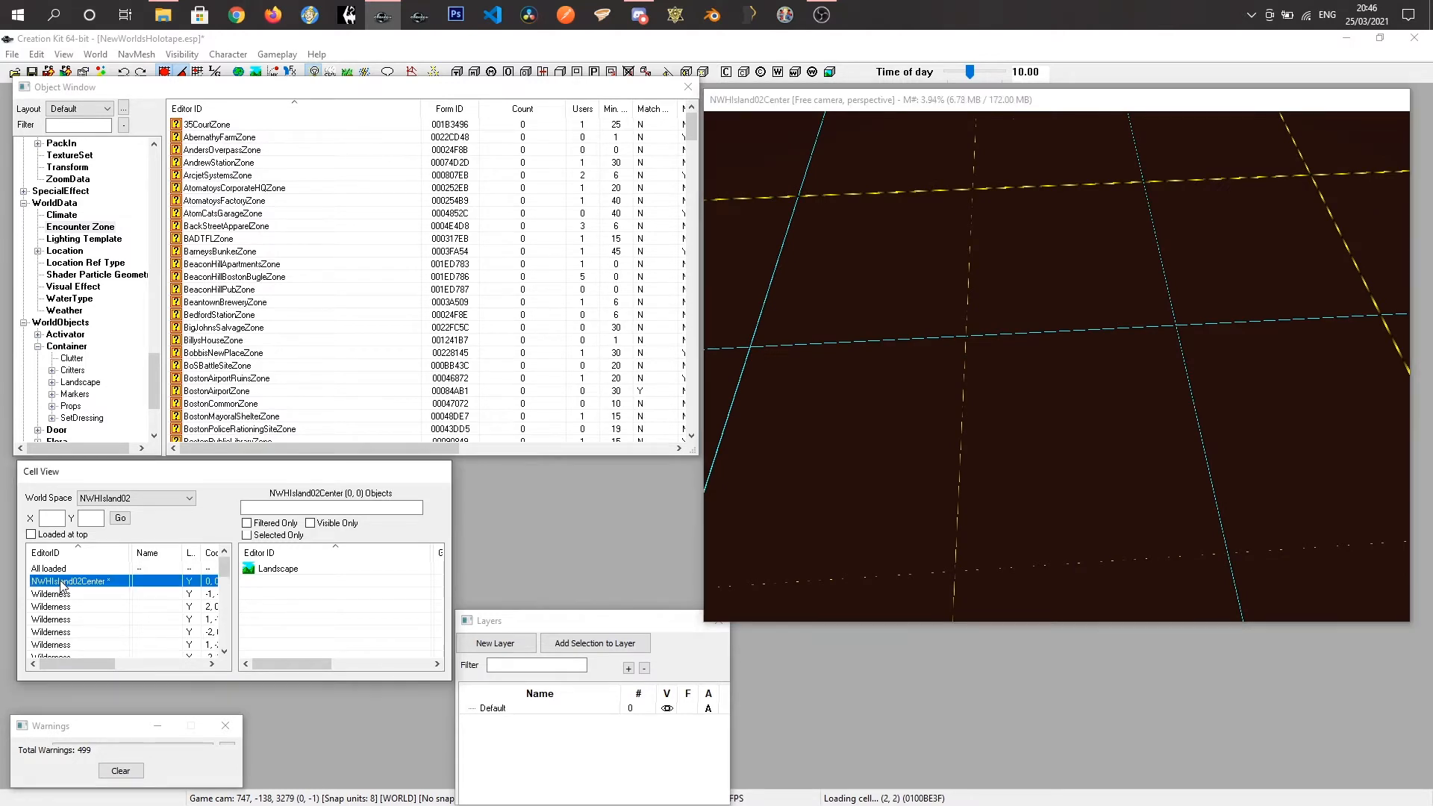
{"action": "scroll", "coordinate": [1117, 466], "scroll_direction": "down", "scroll_amount": 5}
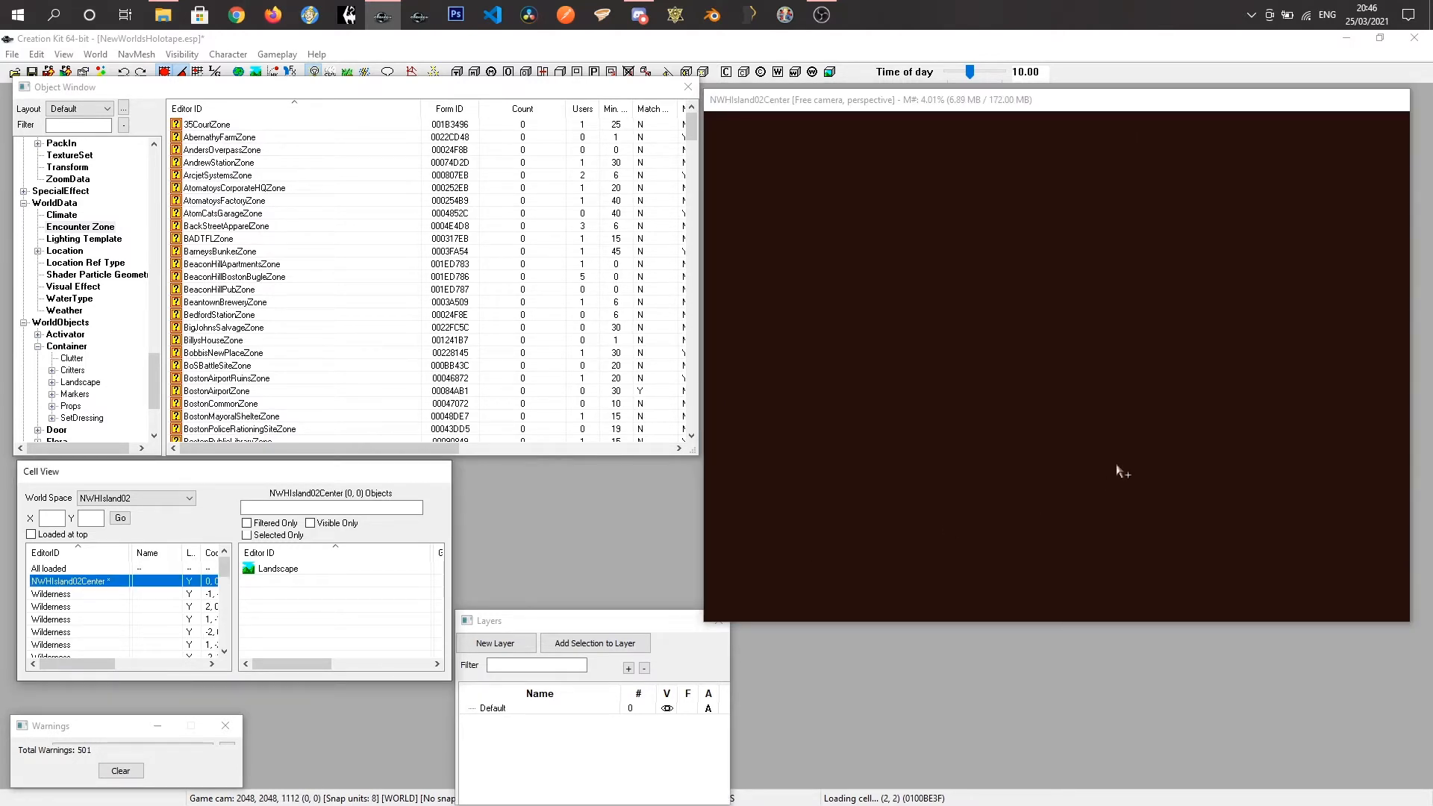
{"action": "left_click", "coordinate": [906, 97]}
{"action": "scroll", "coordinate": [993, 299], "scroll_direction": "down", "scroll_amount": 3}
{"action": "scroll", "coordinate": [998, 306], "scroll_direction": "down", "scroll_amount": 6}
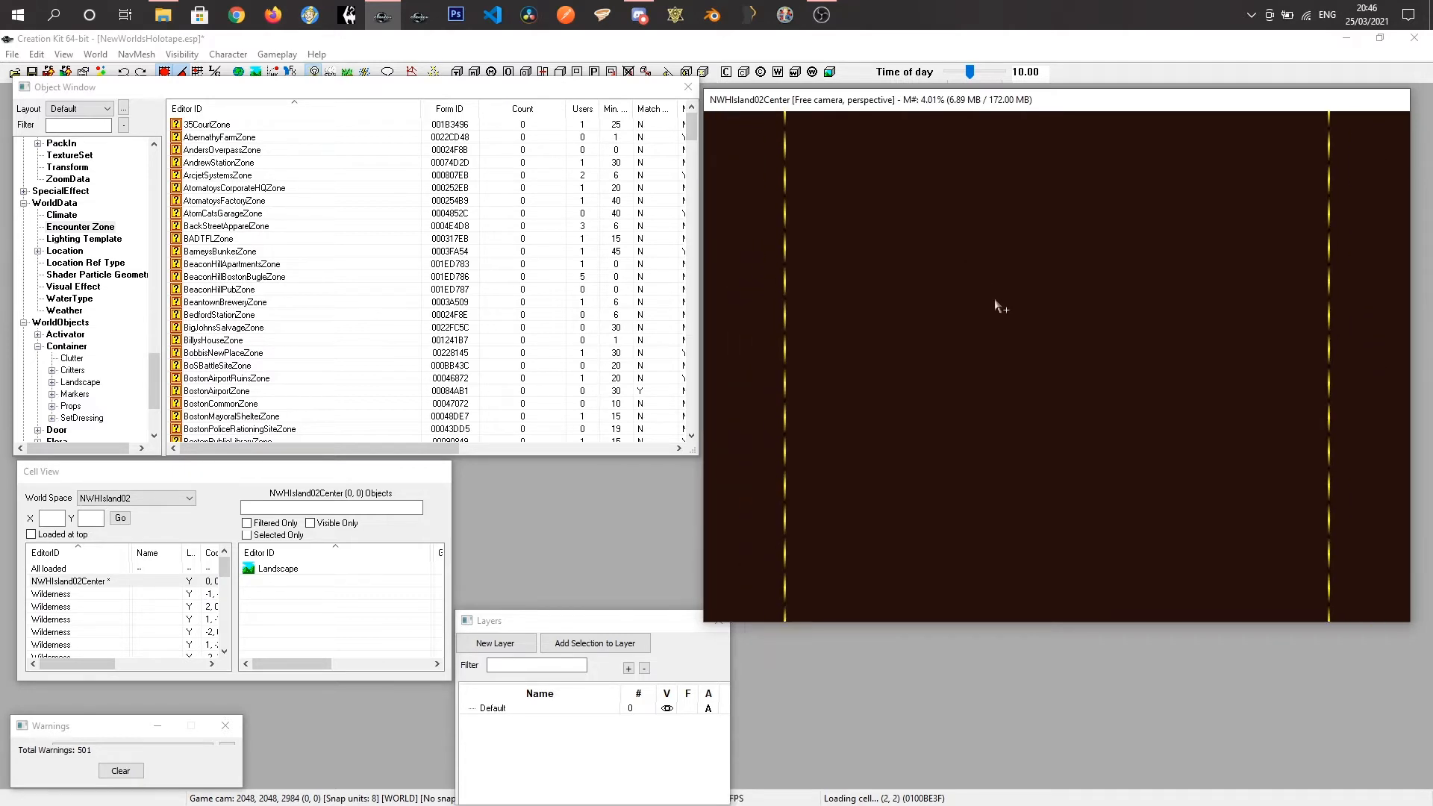
{"action": "scroll", "coordinate": [998, 306], "scroll_direction": "down", "scroll_amount": 1}
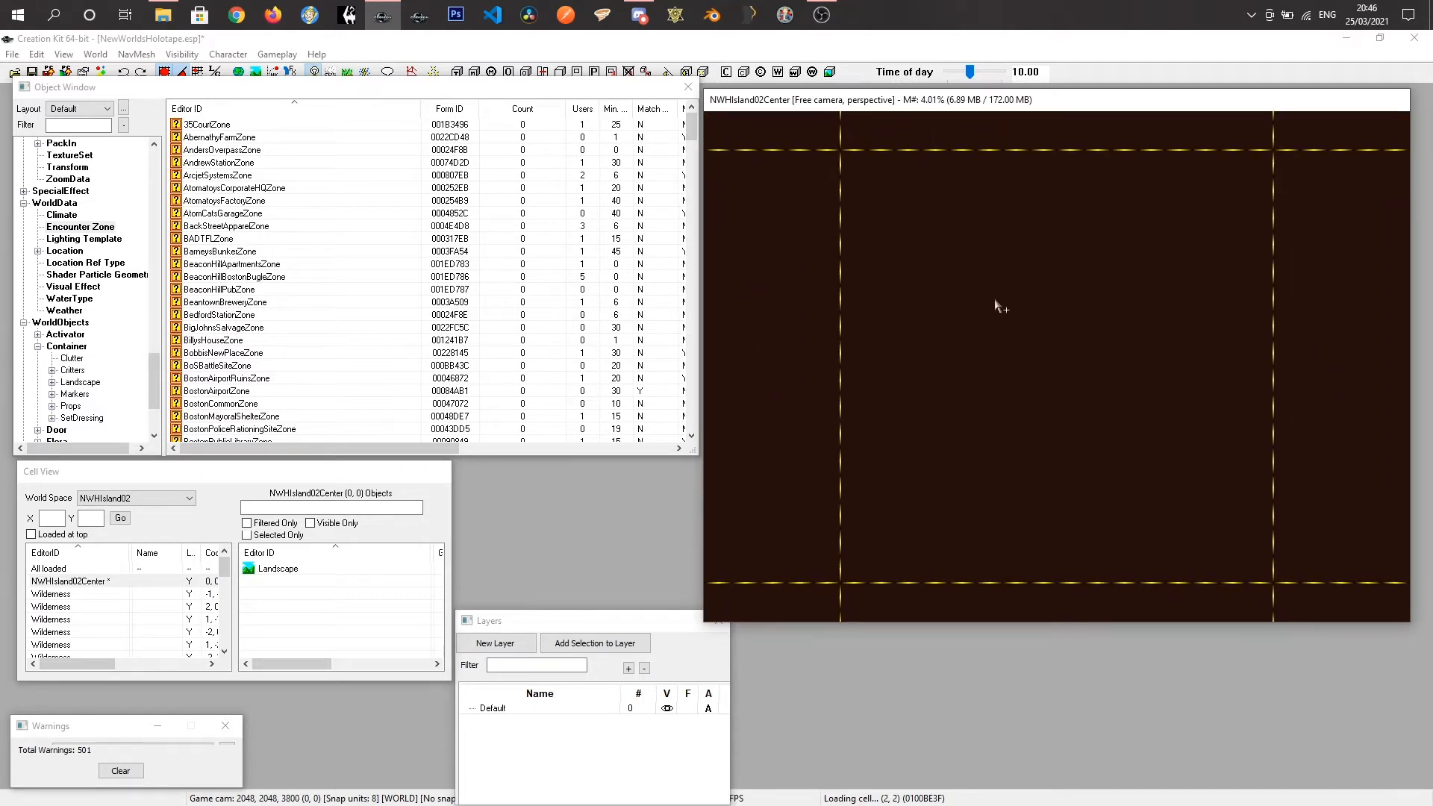
{"action": "scroll", "coordinate": [998, 306], "scroll_direction": "down", "scroll_amount": 1}
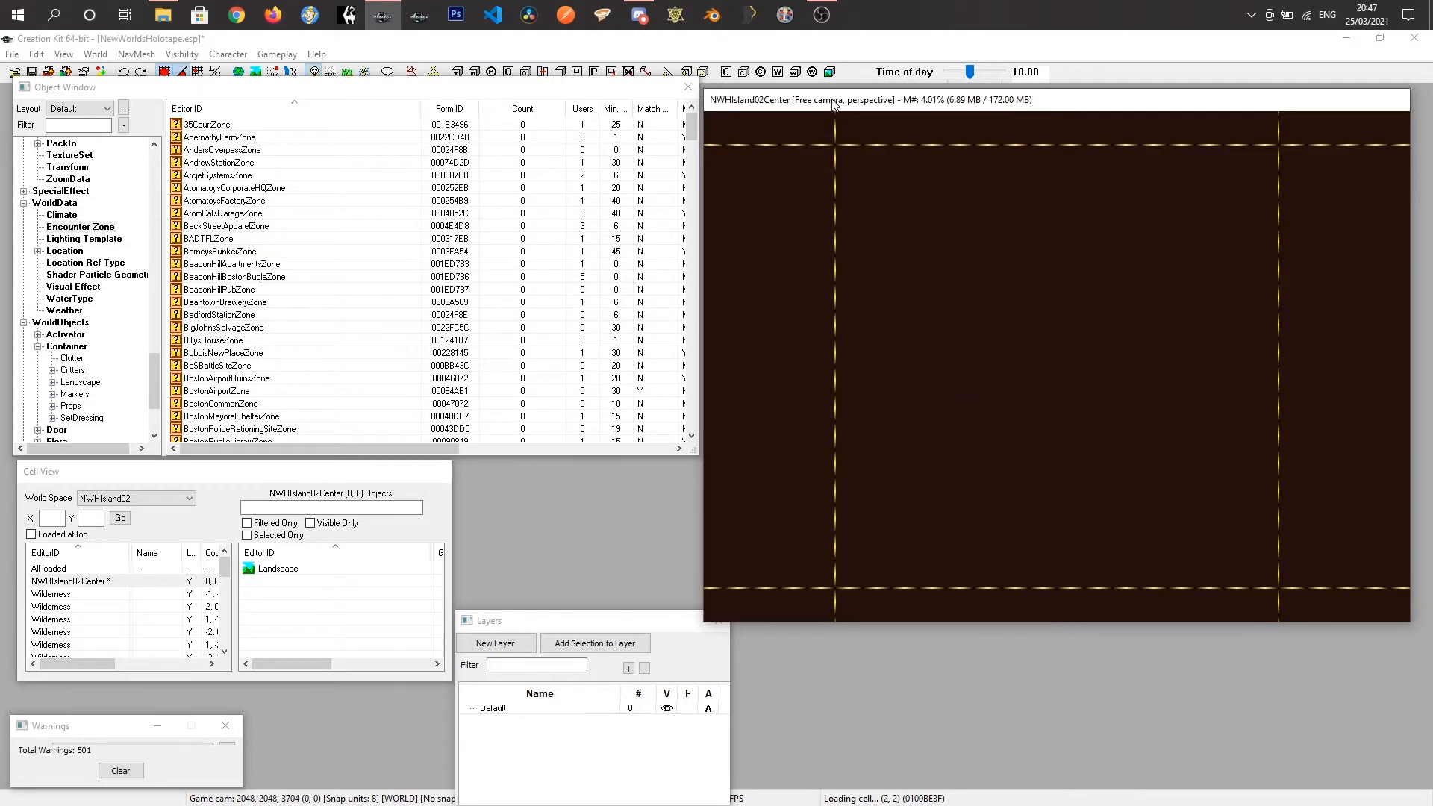
Save the NewWorldsHolotape.esp plugin and return to the render view.
{"action": "left_click", "coordinate": [13, 55]}
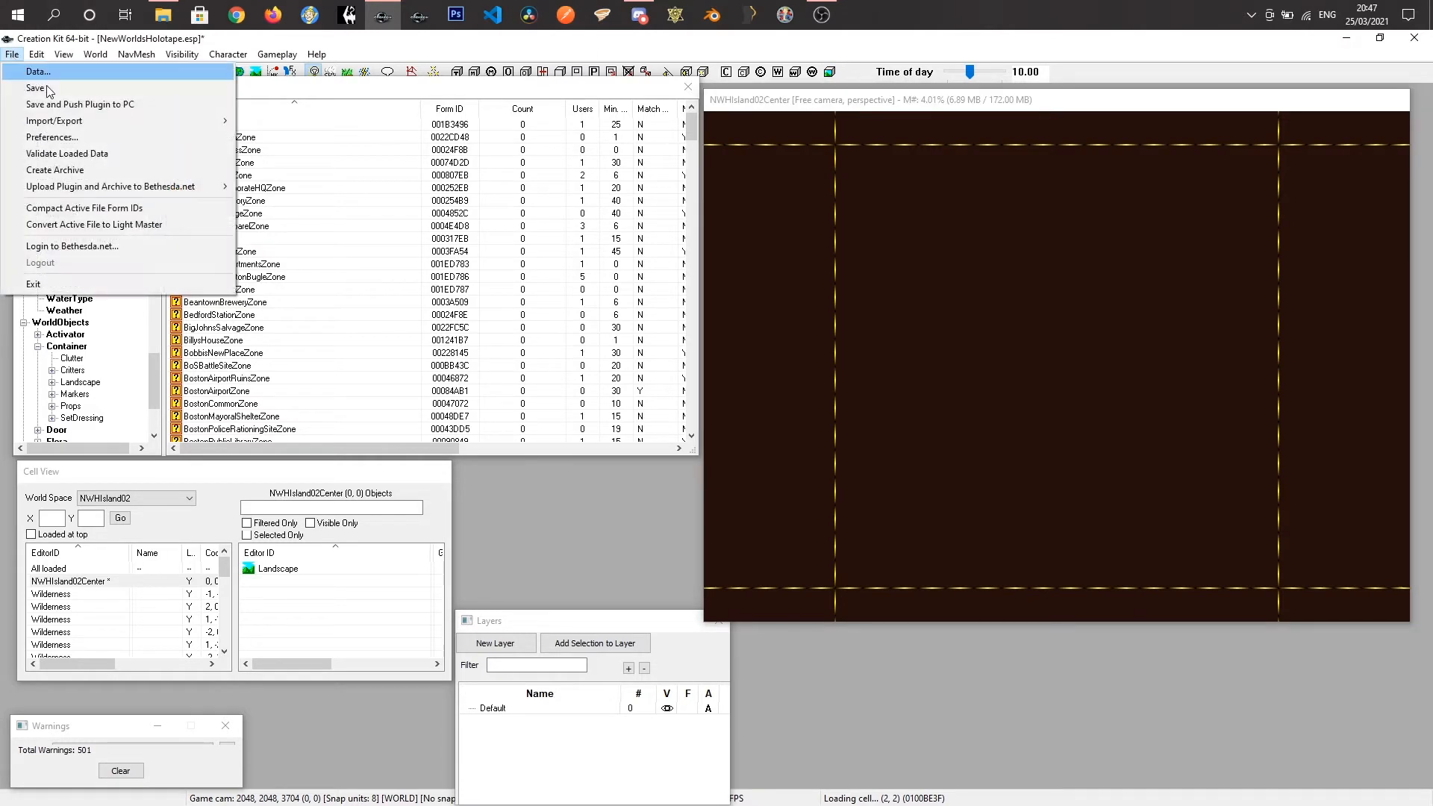
{"action": "left_click", "coordinate": [47, 90]}
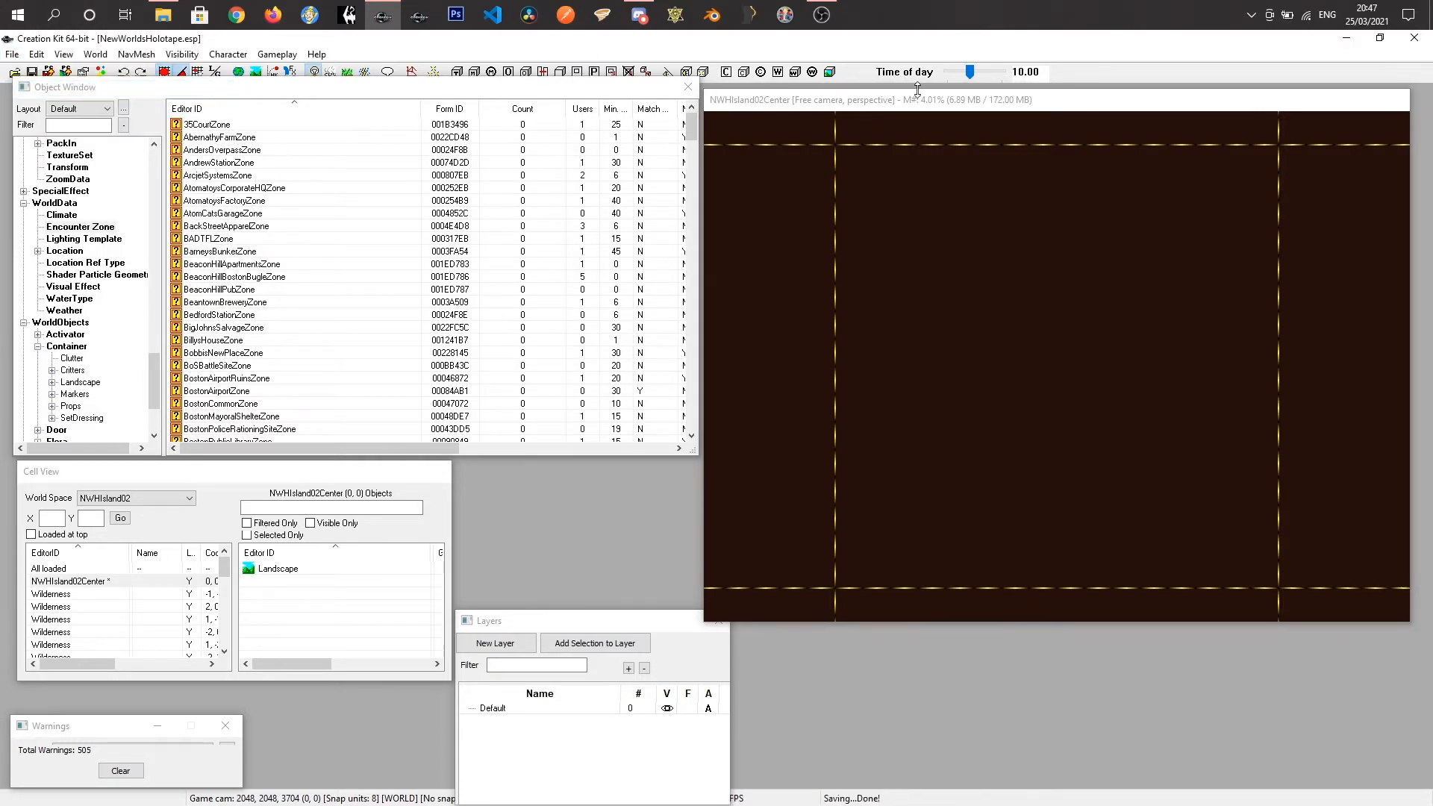
{"action": "left_click", "coordinate": [912, 113]}
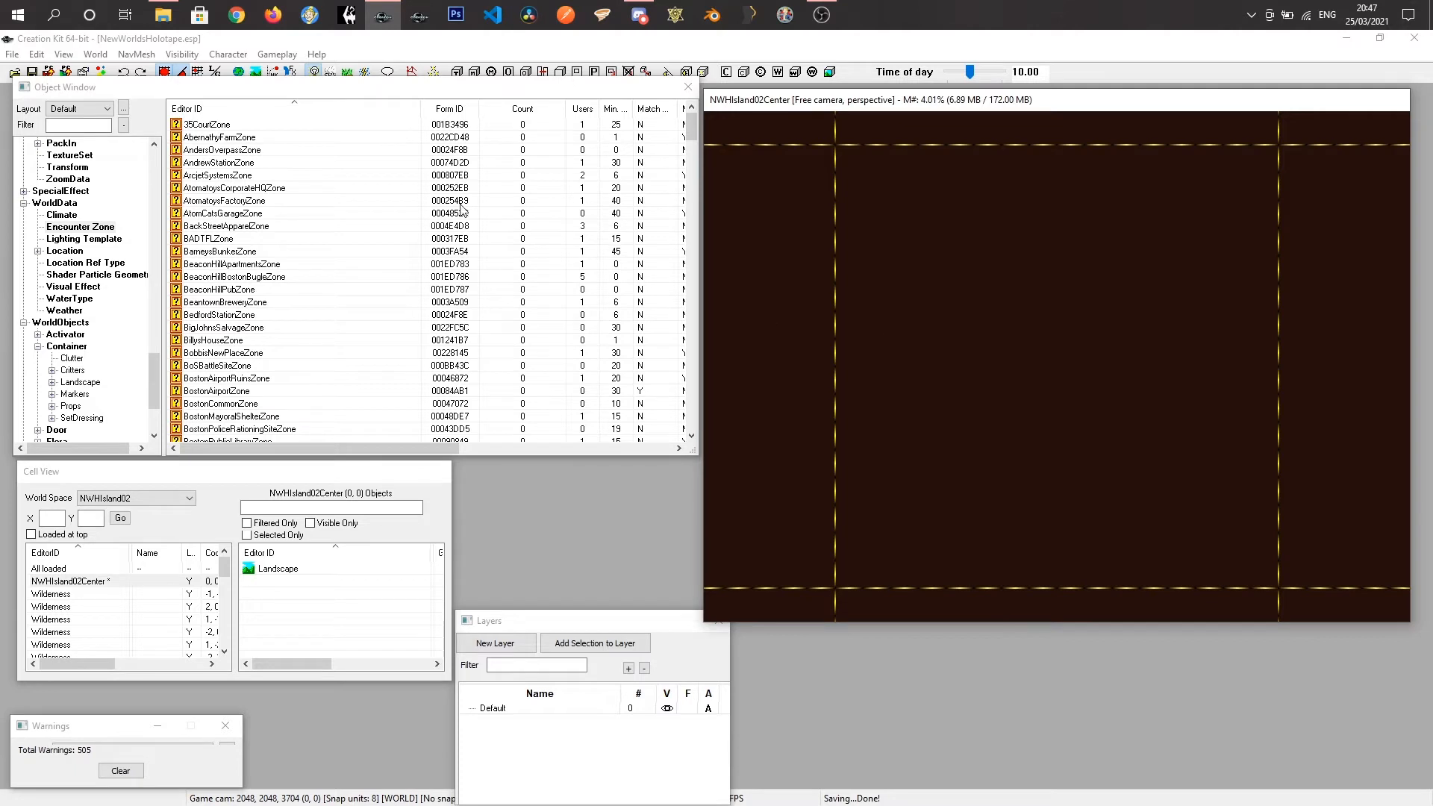
Start Landscape Editing, place its settings window clear of the render view and set the edit radius to 10.
{"action": "left_click", "coordinate": [95, 55]}
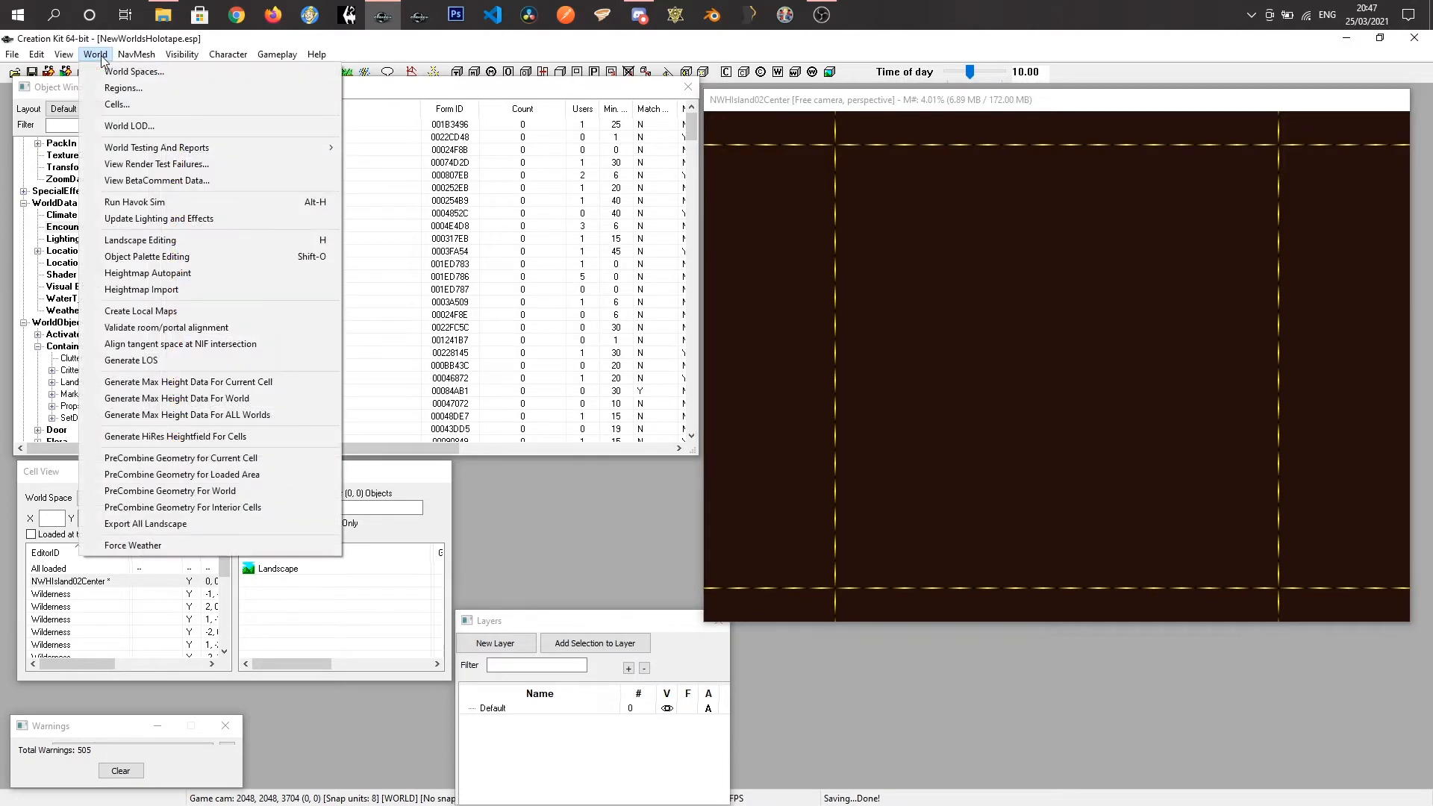
{"action": "left_click", "coordinate": [135, 241]}
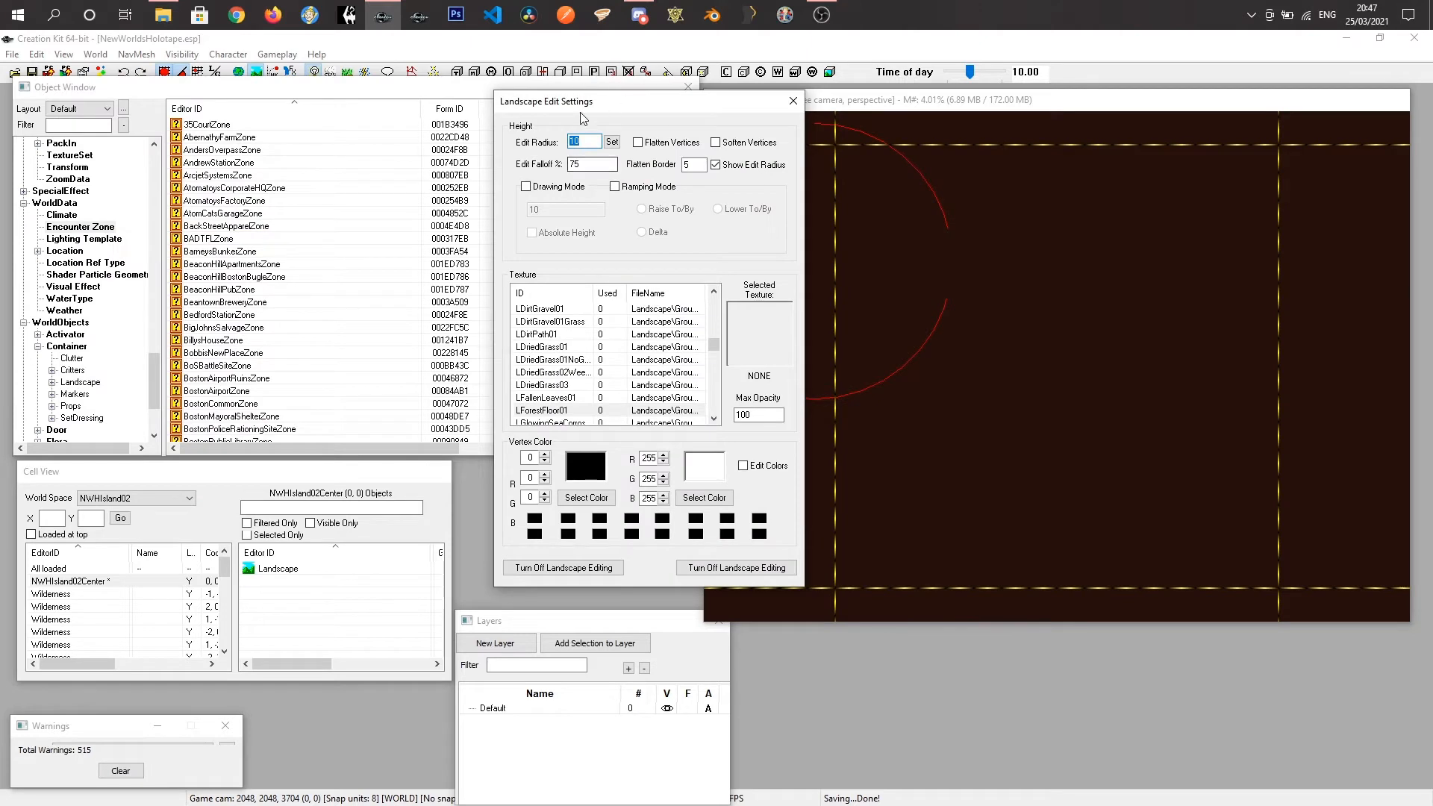
{"action": "left_click_drag", "start_coordinate": [551, 103], "coordinate": [516, 116]}
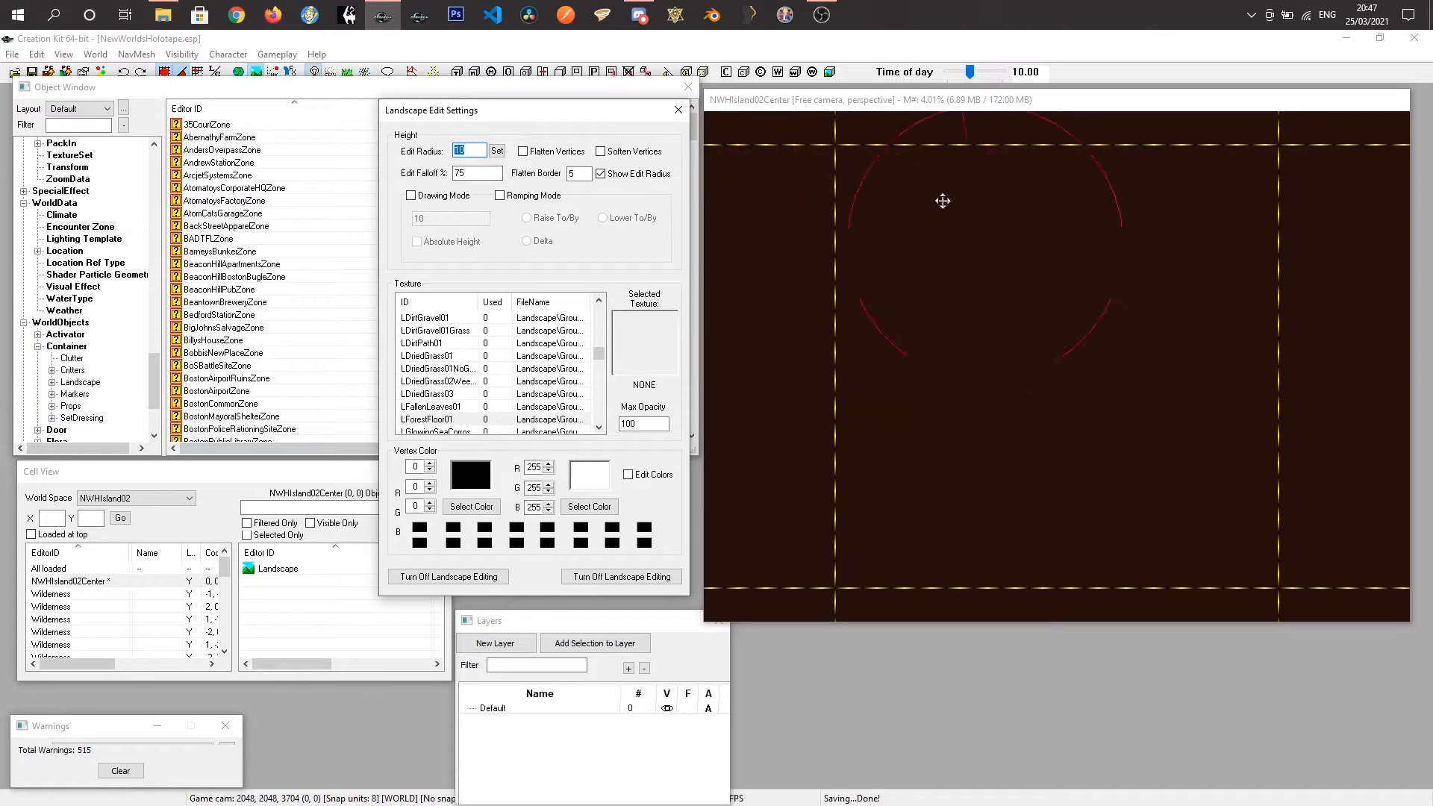
{"action": "left_click", "coordinate": [895, 103]}
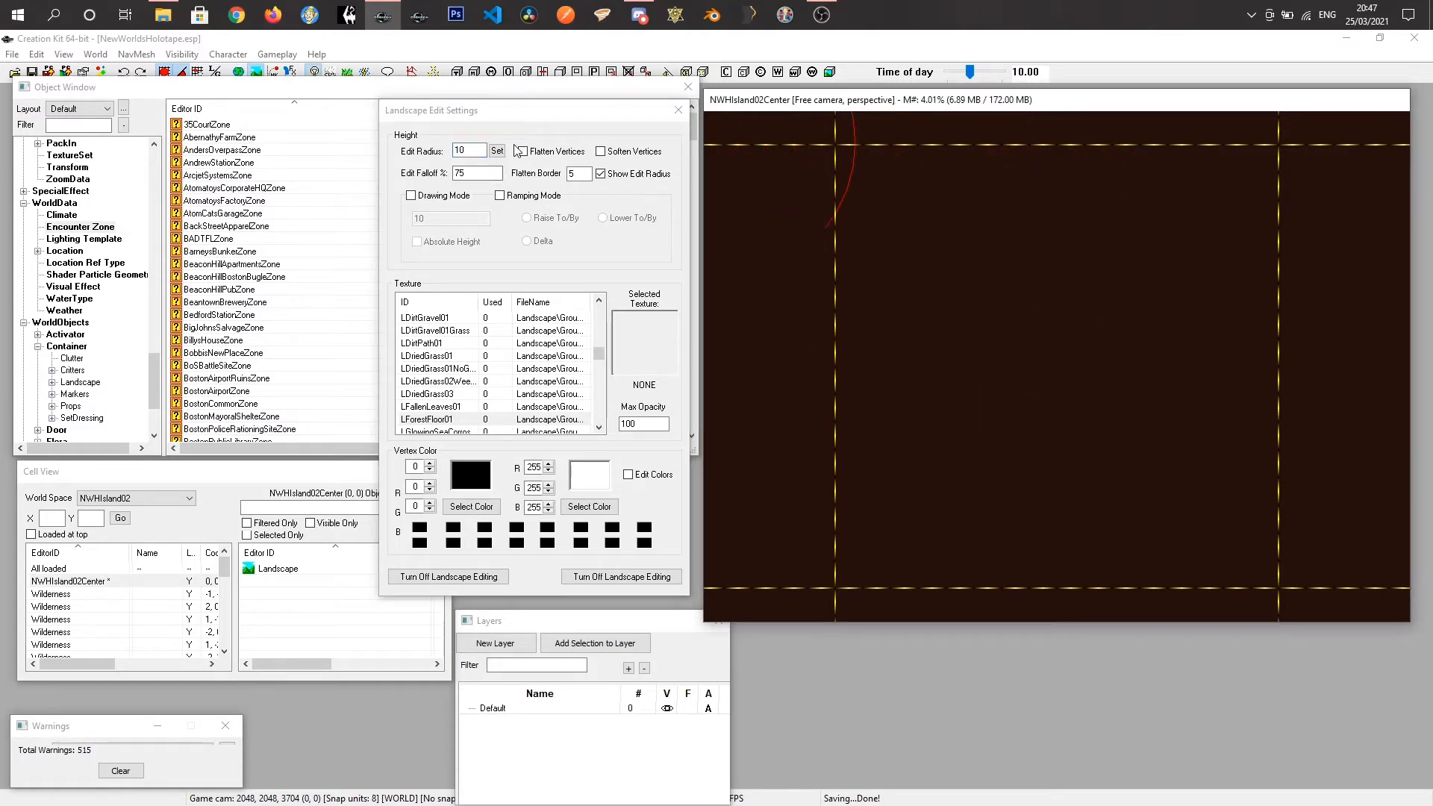
{"action": "left_click", "coordinate": [453, 120]}
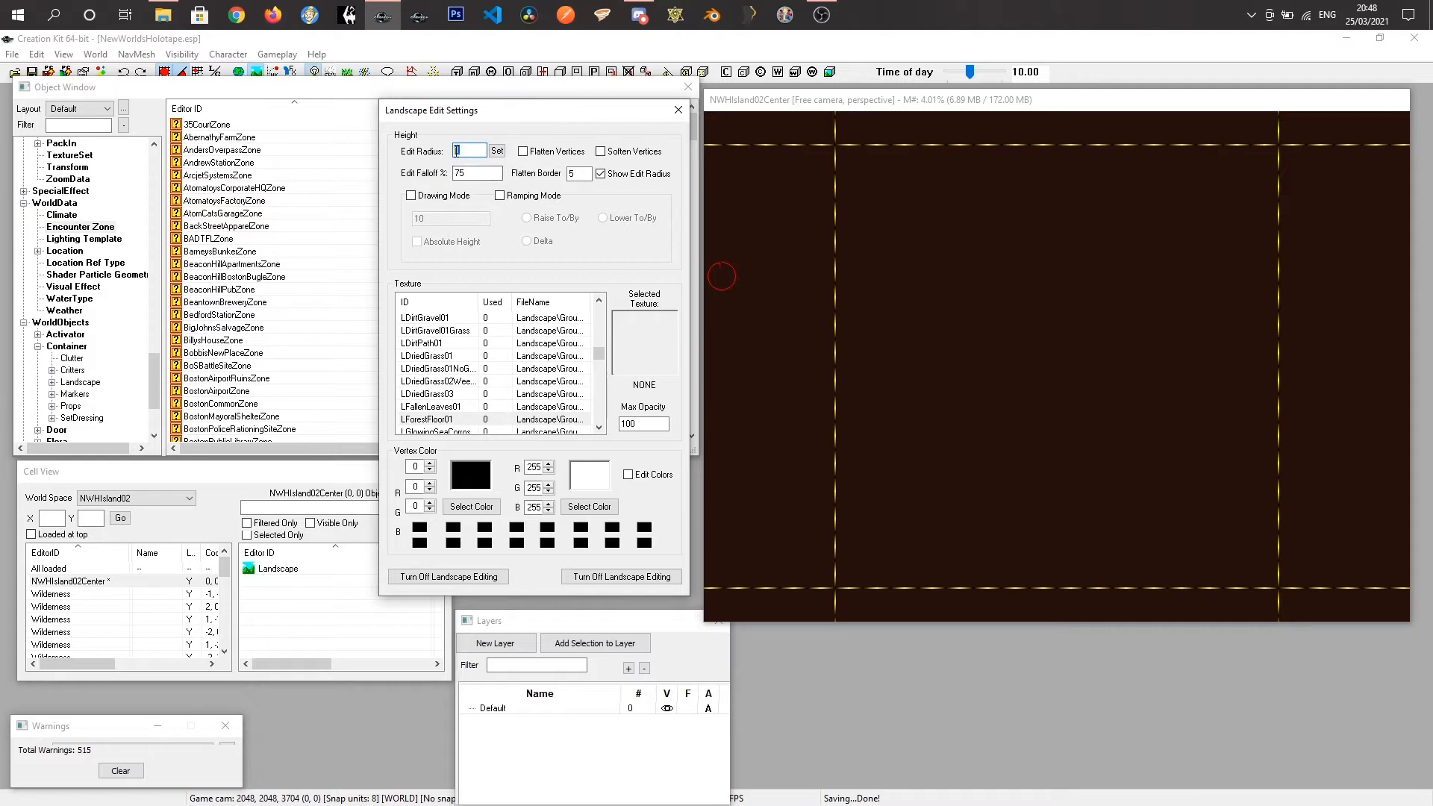
{"action": "type", "text": "0"}
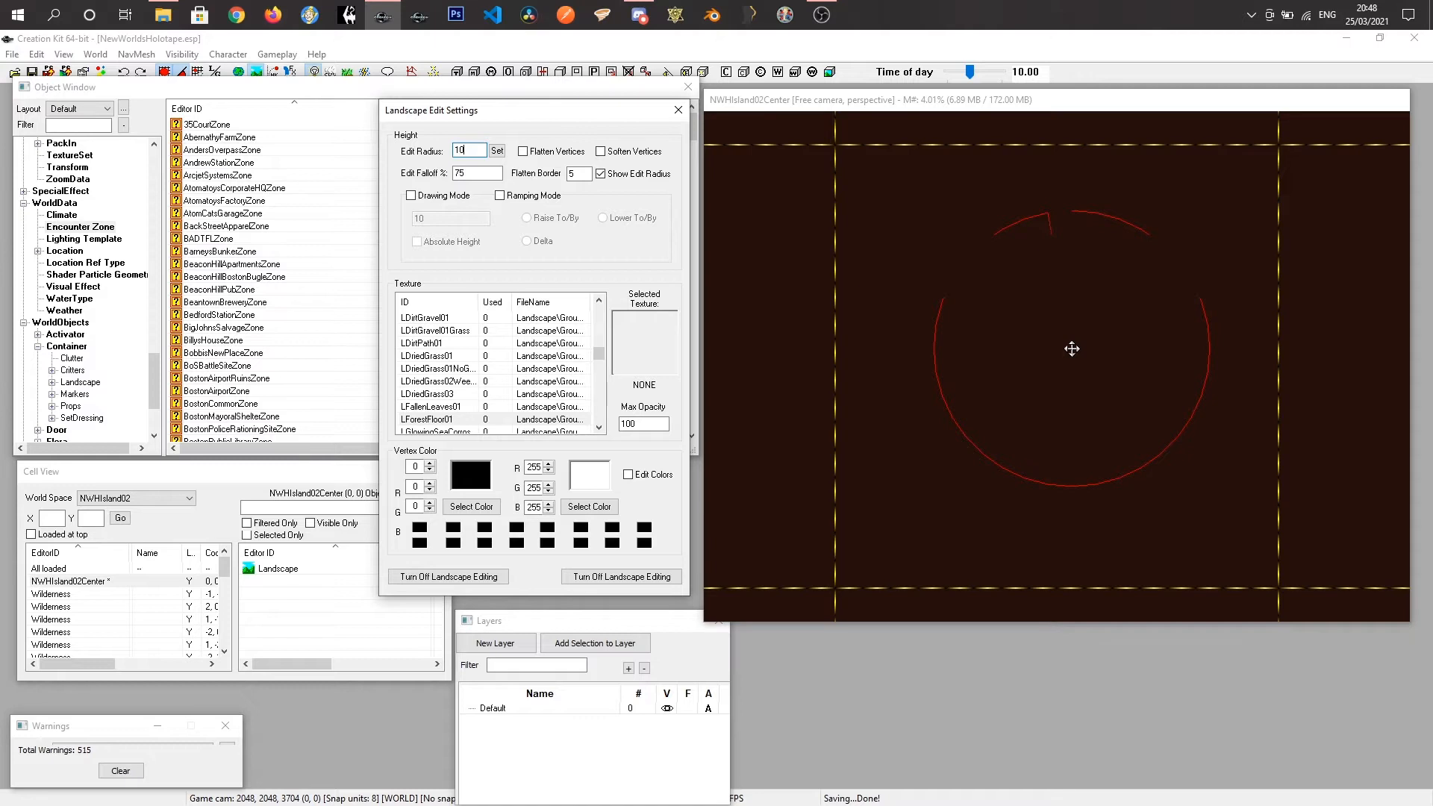
Raise the terrain above the water around the center cell into one broad island mound using the radius 10 brush.
{"action": "mouse_move", "coordinate": [1072, 347]}
{"action": "left_mouse_down"}
{"action": "mouse_move", "coordinate": [1062, 321]}
{"action": "mouse_move", "coordinate": [1064, 383]}
{"action": "mouse_move", "coordinate": [1090, 351]}
{"action": "mouse_move", "coordinate": [1097, 153]}
{"action": "mouse_move", "coordinate": [1087, 298]}
{"action": "mouse_move", "coordinate": [1094, 288]}
{"action": "left_mouse_up"}
{"action": "middle_click_drag", "start_coordinate": [1095, 288], "coordinate": [1070, 204], "text": "shift"}
{"action": "mouse_move", "coordinate": [1080, 366]}
{"action": "left_mouse_down"}
{"action": "mouse_move", "coordinate": [1085, 420]}
{"action": "mouse_move", "coordinate": [1081, 299]}
{"action": "mouse_move", "coordinate": [1084, 315]}
{"action": "left_mouse_up"}
{"action": "mouse_move", "coordinate": [961, 385]}
{"action": "left_mouse_down"}
{"action": "mouse_move", "coordinate": [936, 371]}
{"action": "mouse_move", "coordinate": [915, 395]}
{"action": "mouse_move", "coordinate": [909, 378]}
{"action": "mouse_move", "coordinate": [1008, 415]}
{"action": "left_mouse_up"}
{"action": "middle_click_drag", "start_coordinate": [1007, 415], "coordinate": [1050, 410], "text": "shift"}
{"action": "mouse_move", "coordinate": [1050, 411]}
{"action": "left_mouse_down"}
{"action": "mouse_move", "coordinate": [1092, 416]}
{"action": "mouse_move", "coordinate": [1140, 449]}
{"action": "mouse_move", "coordinate": [1109, 446]}
{"action": "left_mouse_up"}
{"action": "mouse_move", "coordinate": [1108, 446]}
{"action": "middle_mouse_down", "text": "shift"}
{"action": "mouse_move", "coordinate": [1019, 377]}
{"action": "mouse_move", "coordinate": [1006, 390]}
{"action": "mouse_move", "coordinate": [940, 250]}
{"action": "mouse_move", "coordinate": [1012, 241]}
{"action": "middle_mouse_up", "text": "shift"}
{"action": "left_click_drag", "start_coordinate": [1028, 242], "coordinate": [1034, 256]}
{"action": "mouse_move", "coordinate": [1022, 309]}
{"action": "left_mouse_down"}
{"action": "mouse_move", "coordinate": [935, 316]}
{"action": "mouse_move", "coordinate": [945, 268]}
{"action": "mouse_move", "coordinate": [944, 284]}
{"action": "left_mouse_up"}
{"action": "mouse_move", "coordinate": [892, 251]}
{"action": "middle_mouse_down", "text": "shift"}
{"action": "mouse_move", "coordinate": [1052, 253]}
{"action": "mouse_move", "coordinate": [1013, 255]}
{"action": "middle_mouse_up", "text": "shift"}
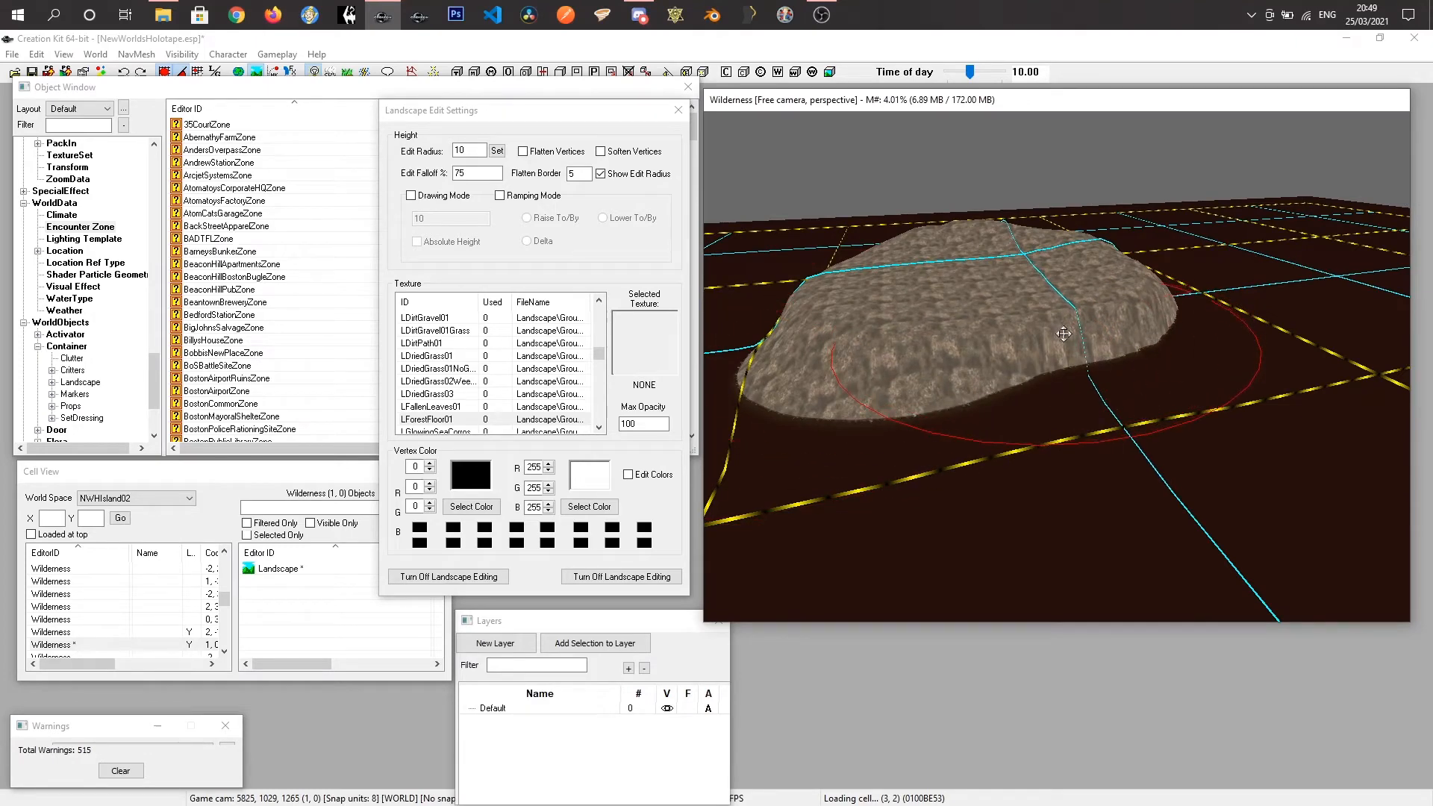
{"action": "left_click_drag", "start_coordinate": [992, 379], "coordinate": [996, 358]}
{"action": "middle_click_drag", "start_coordinate": [996, 358], "coordinate": [1060, 392], "text": "shift"}
{"action": "left_click_drag", "start_coordinate": [1060, 391], "coordinate": [1062, 382]}
{"action": "left_click_drag", "start_coordinate": [1156, 450], "coordinate": [1157, 435]}
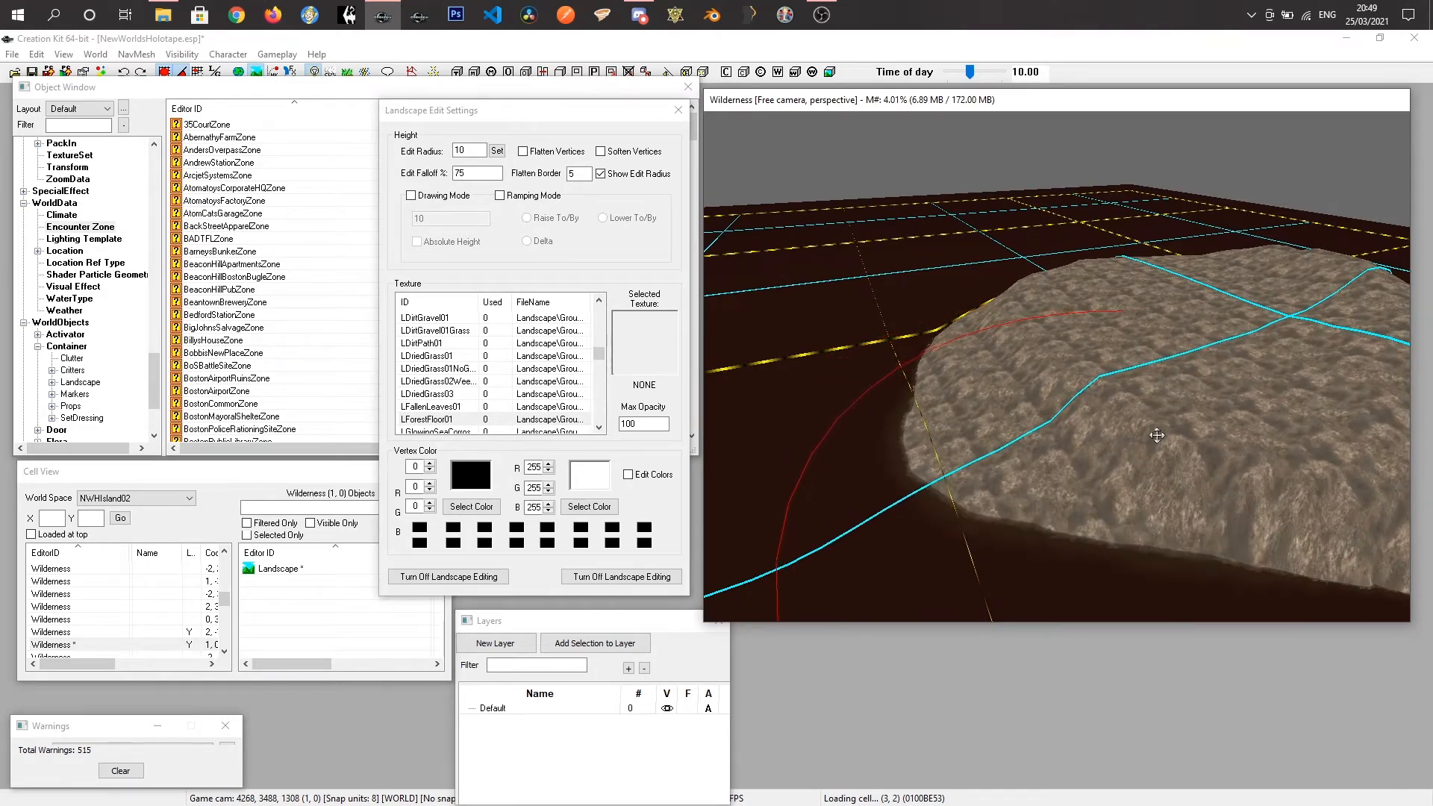
Set the edit radius to 5 and reshape the island's edge and slopes around the NWHIsland02Center cell.
{"action": "double_click", "coordinate": [470, 151]}
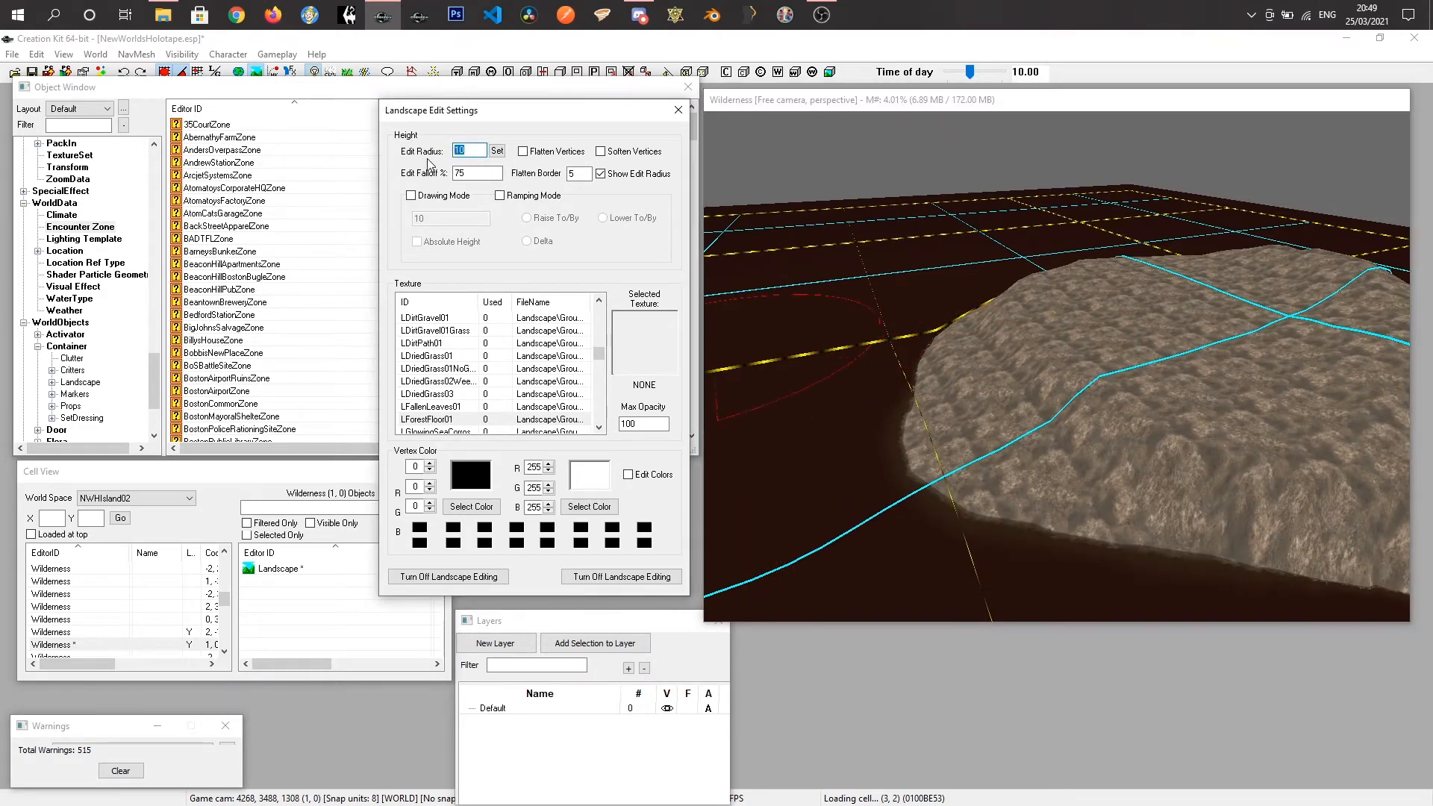
{"action": "type", "text": "5"}
{"action": "left_click", "coordinate": [1091, 463]}
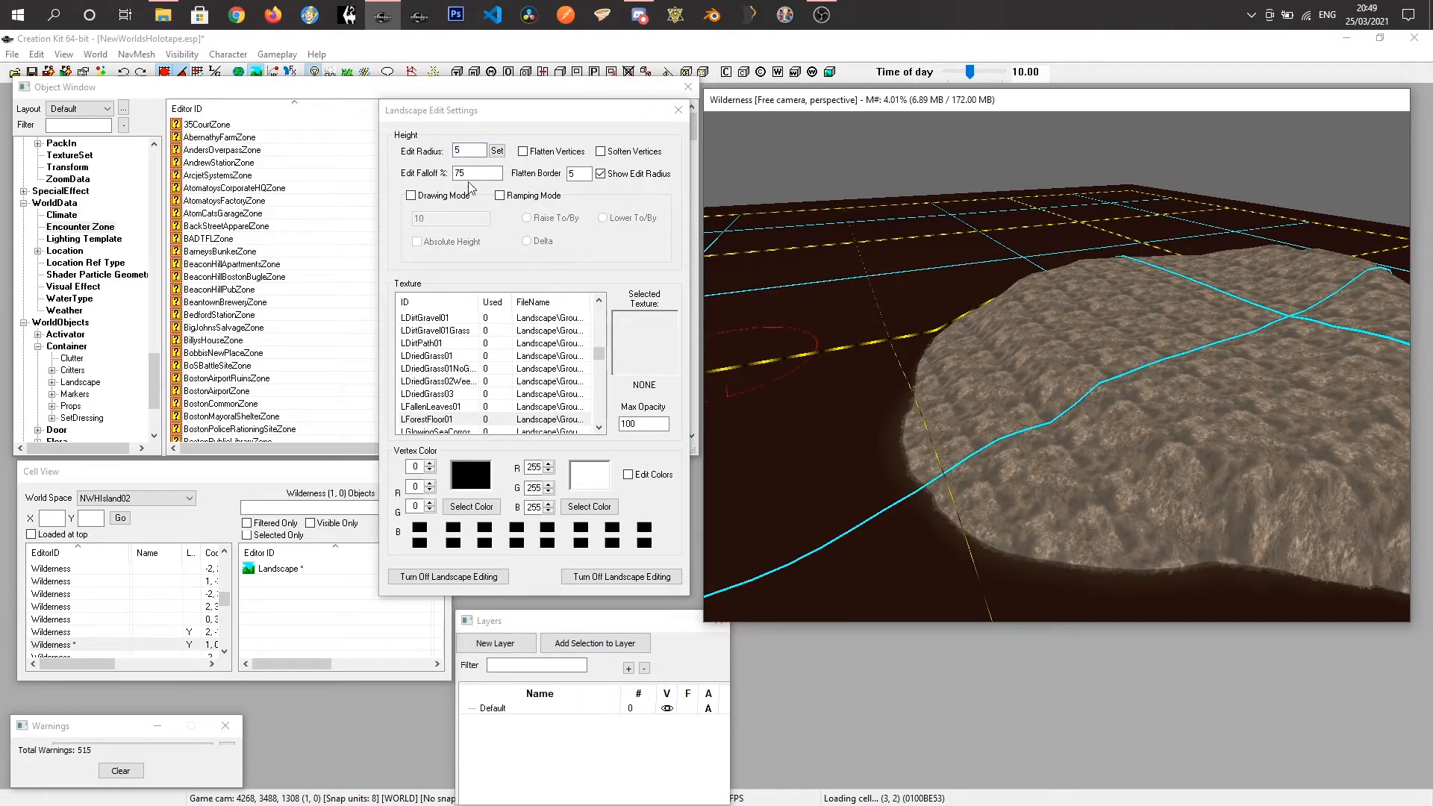
{"action": "middle_click_drag", "start_coordinate": [1156, 458], "coordinate": [1110, 371], "text": "shift"}
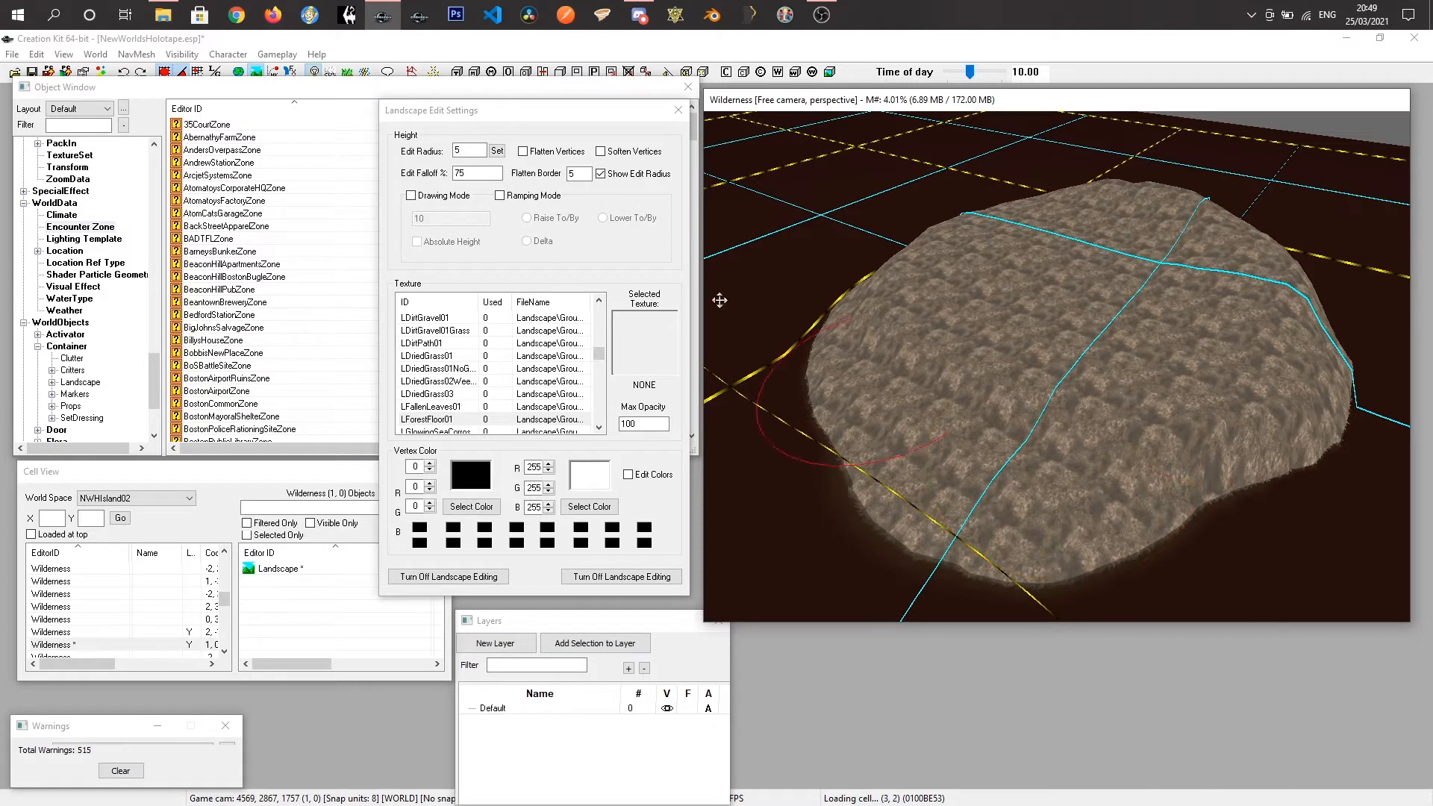
{"action": "left_click", "coordinate": [574, 117]}
{"action": "middle_click_drag", "start_coordinate": [1112, 396], "coordinate": [953, 371], "text": "shift"}
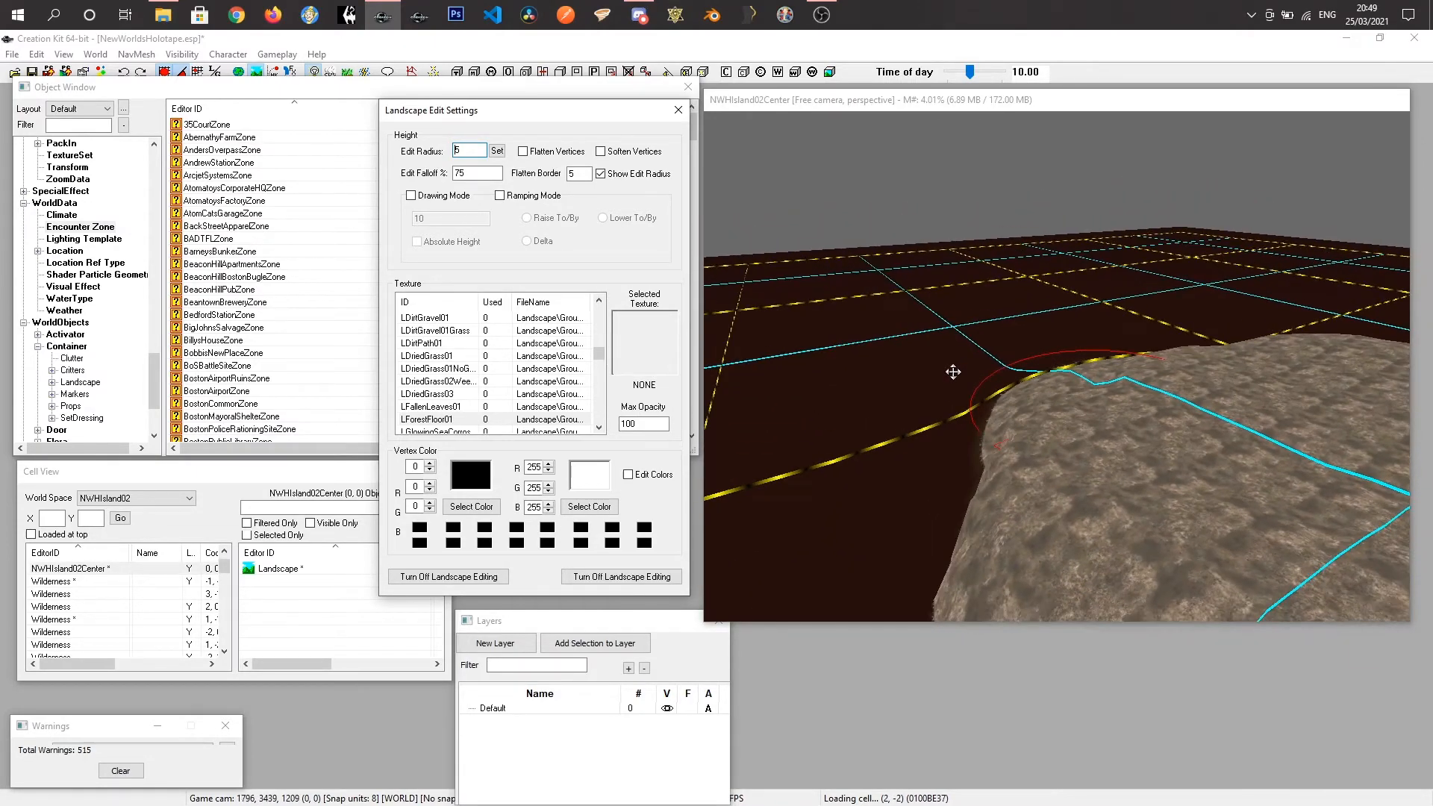
{"action": "middle_click_drag", "start_coordinate": [1012, 437], "coordinate": [1109, 446], "text": "shift"}
{"action": "left_click_drag", "start_coordinate": [1109, 441], "coordinate": [1215, 445], "text": "shift"}
{"action": "middle_click_drag", "start_coordinate": [1027, 548], "coordinate": [1043, 562], "text": "shift"}
{"action": "left_click_drag", "start_coordinate": [1083, 540], "coordinate": [1023, 574]}
{"action": "middle_click_drag", "start_coordinate": [1023, 573], "coordinate": [949, 598], "text": "shift"}
{"action": "middle_click_drag", "start_coordinate": [1121, 522], "coordinate": [1011, 493]}
{"action": "scroll", "coordinate": [1087, 477], "scroll_direction": "down", "scroll_amount": 1}
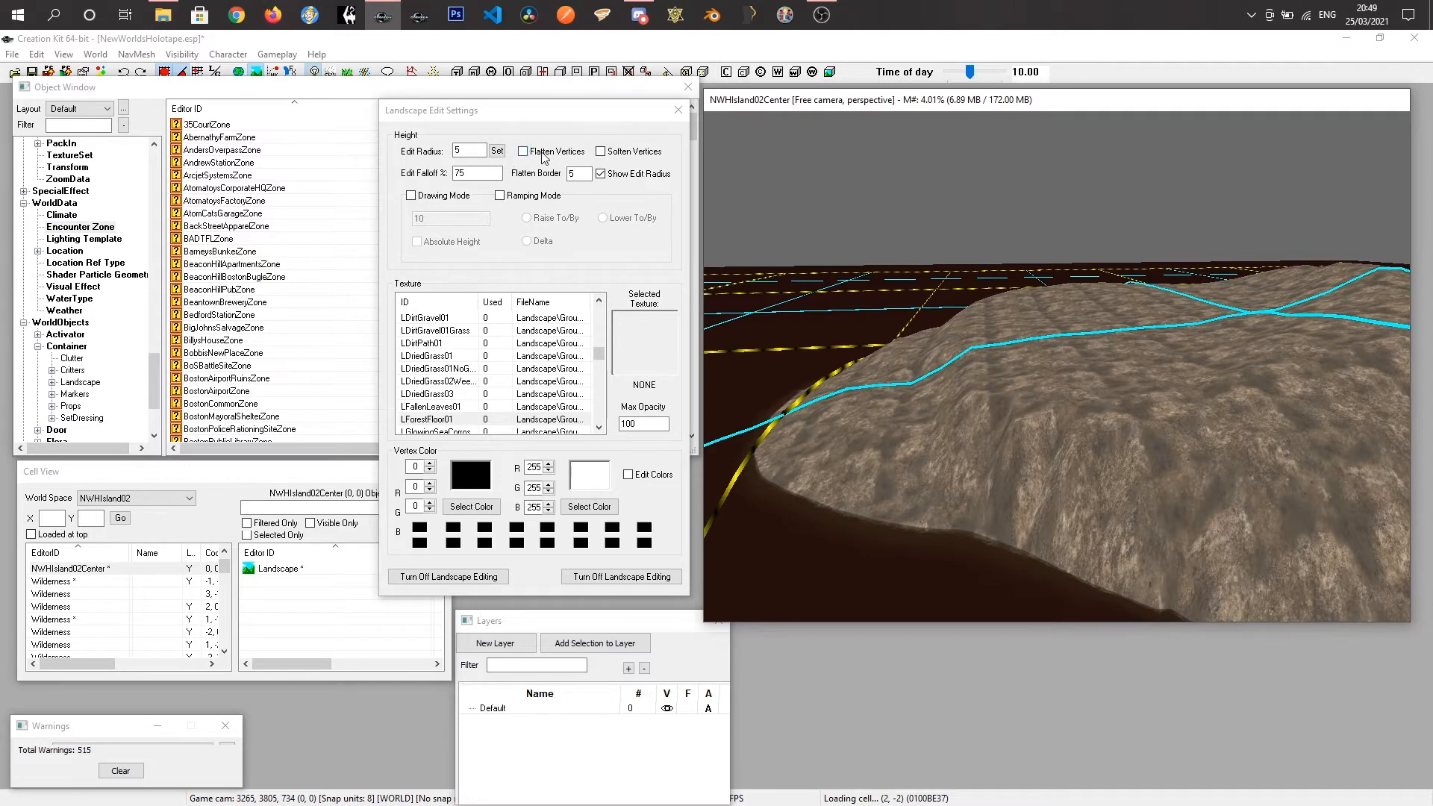
Turn on Flatten Vertices and try flattening the island's upper slopes with the radius 5 brush.
{"action": "left_click", "coordinate": [522, 152]}
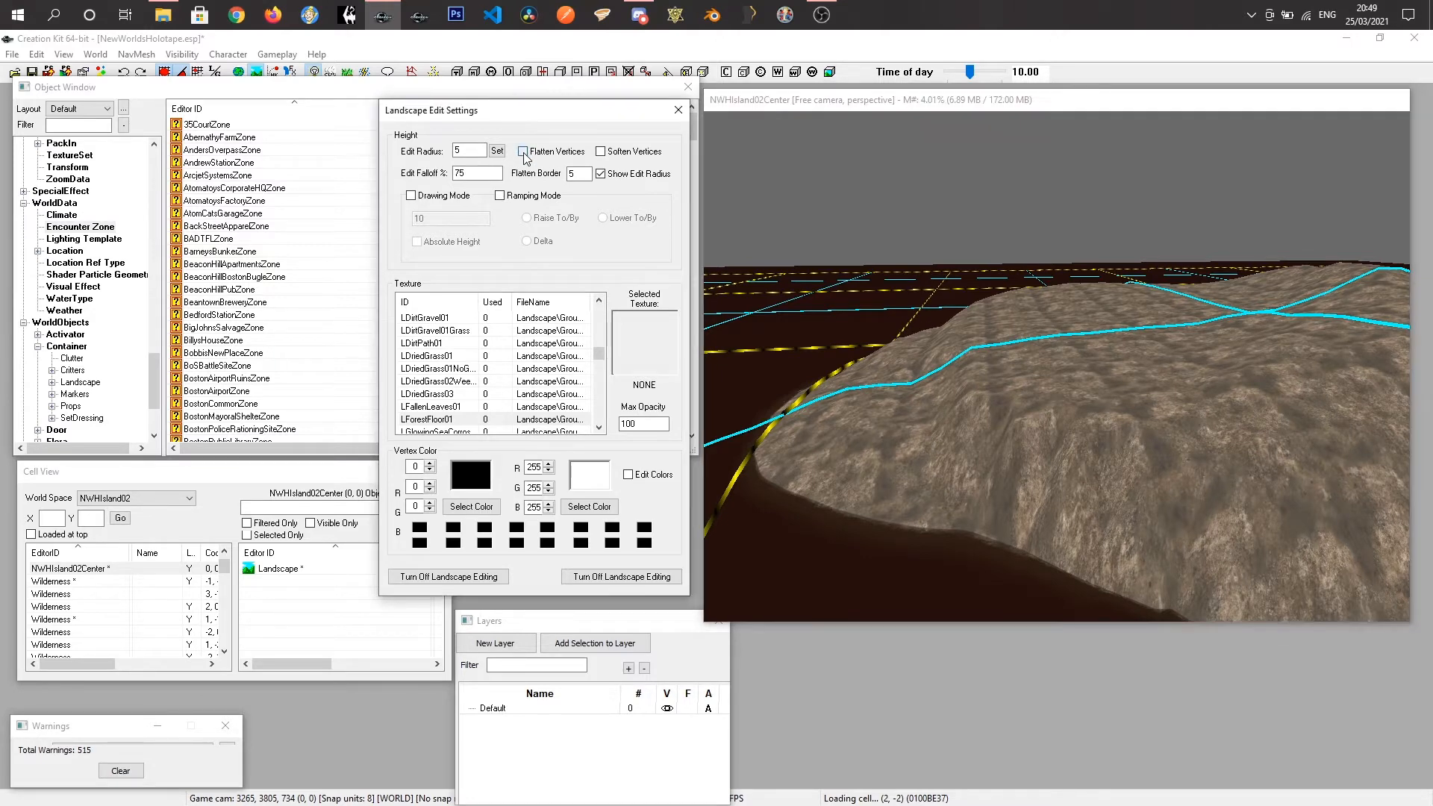
{"action": "left_click_drag", "start_coordinate": [1073, 435], "coordinate": [1112, 418]}
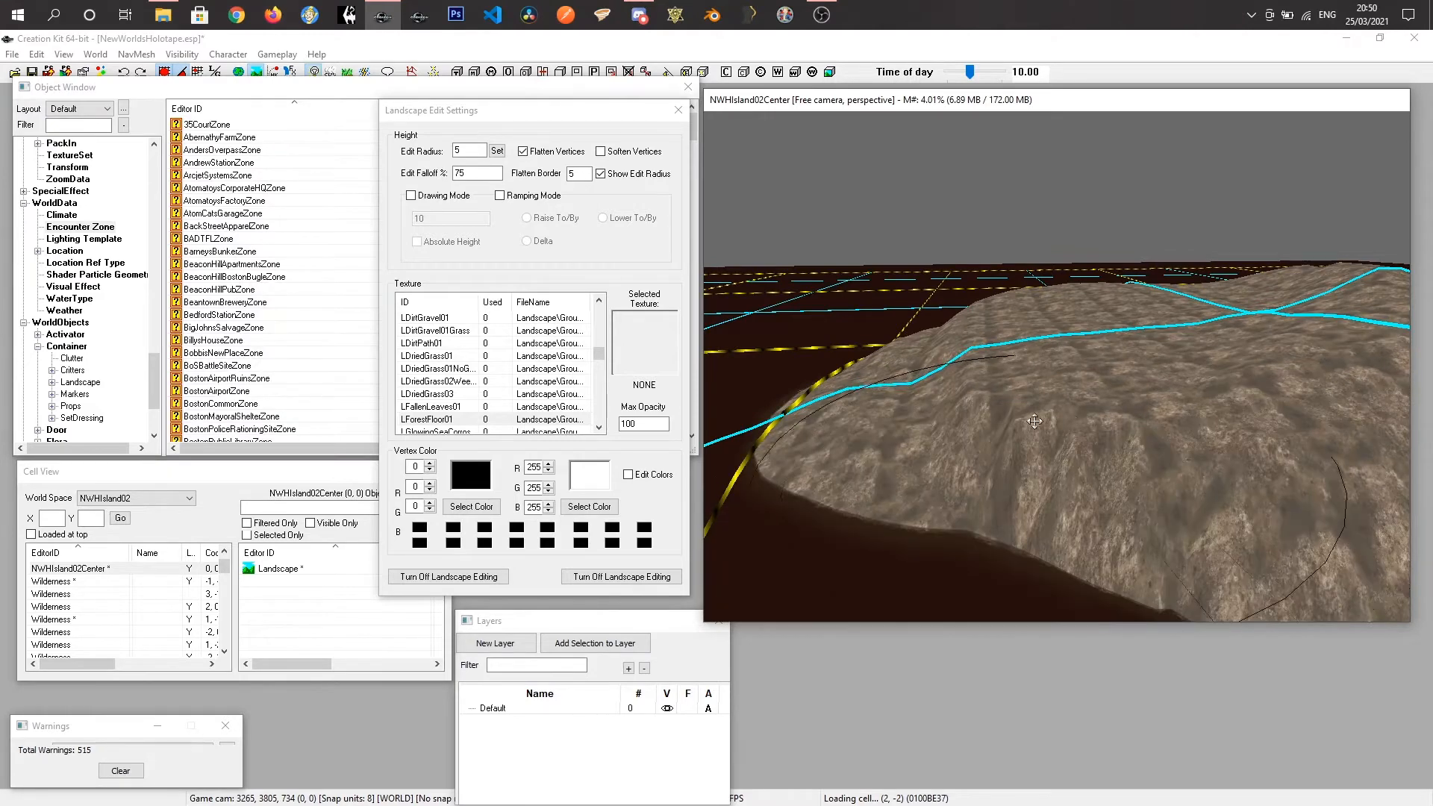
{"action": "scroll", "coordinate": [1031, 389], "scroll_direction": "down", "scroll_amount": 5}
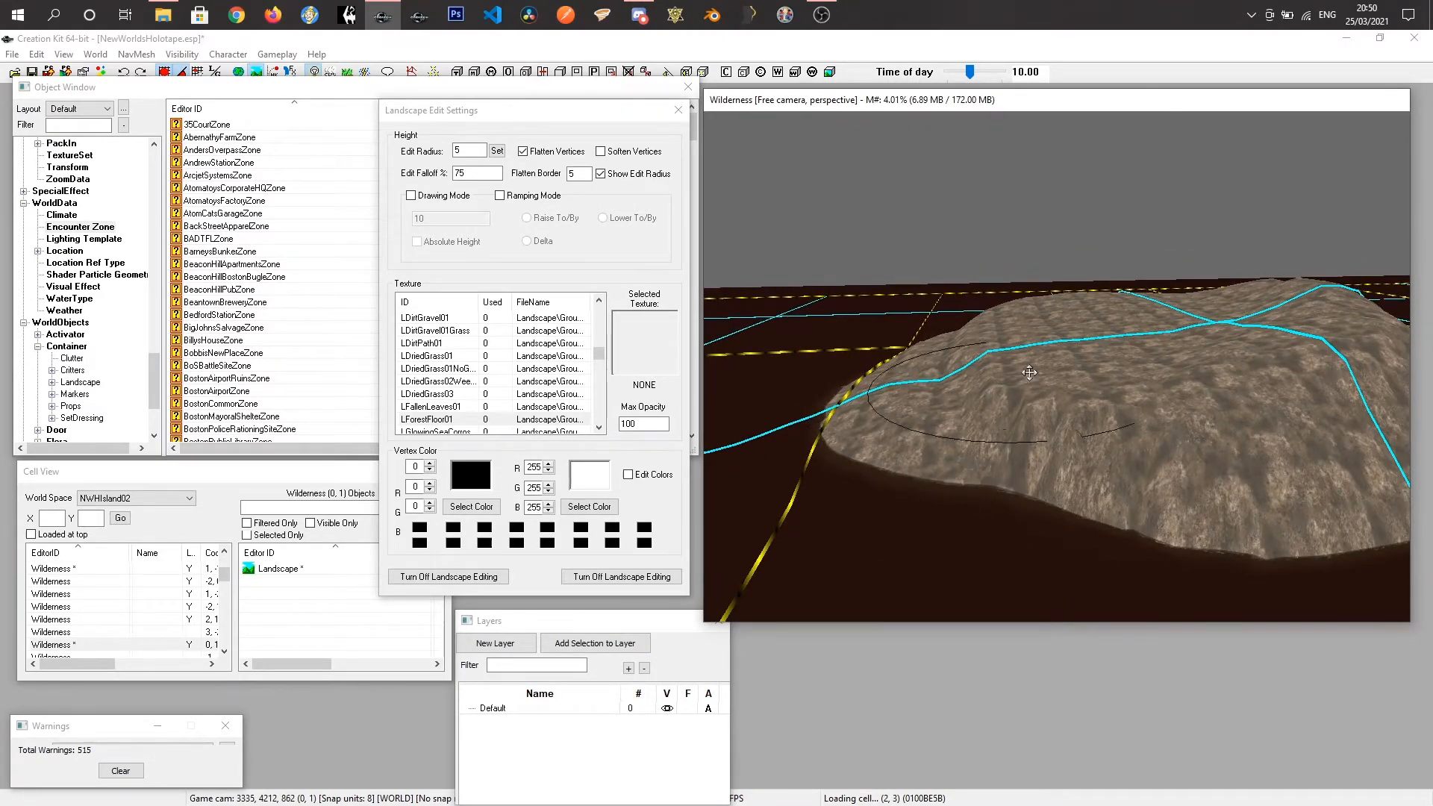
{"action": "middle_click_drag", "start_coordinate": [1047, 396], "coordinate": [1077, 381]}
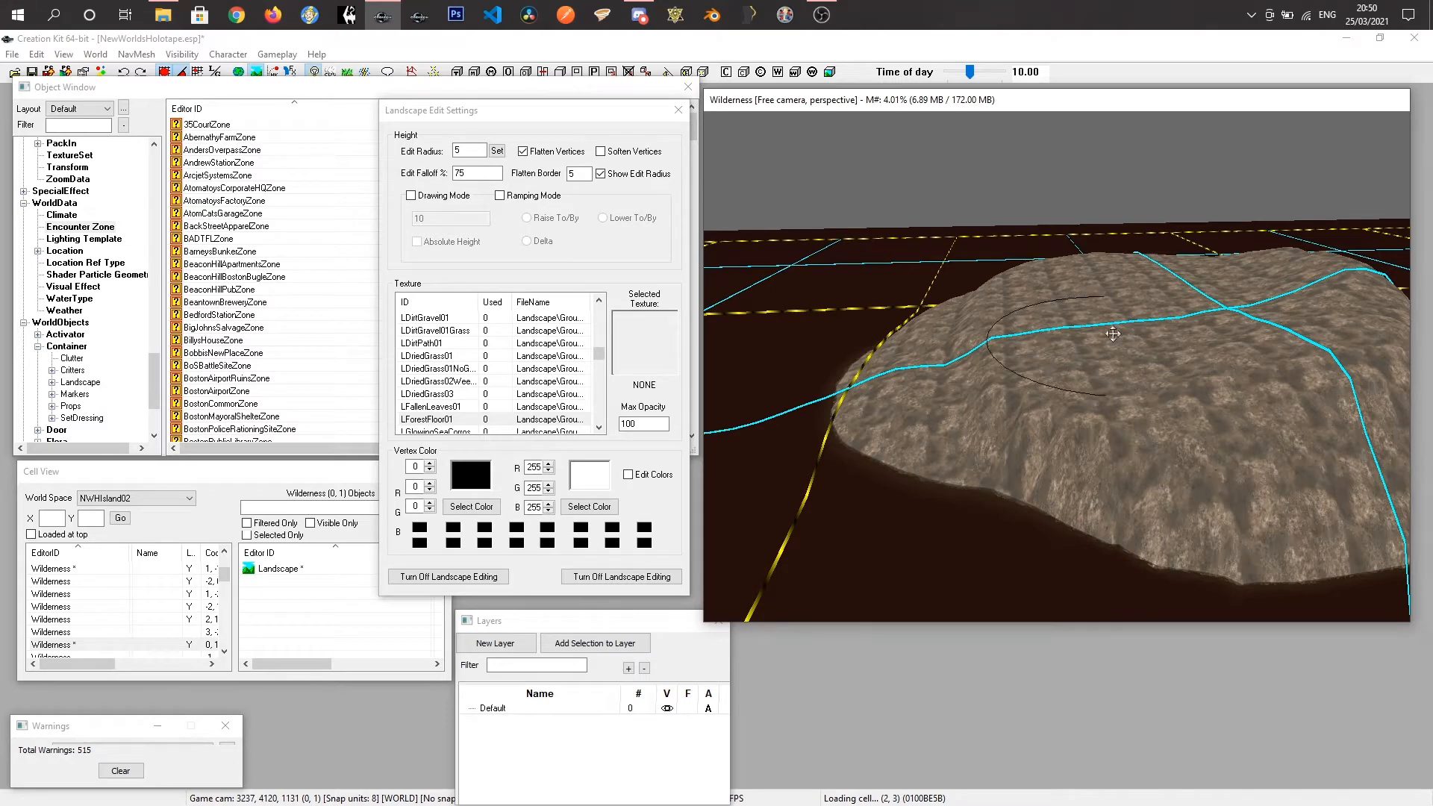
{"action": "mouse_move", "coordinate": [1127, 337]}
{"action": "left_mouse_down"}
{"action": "mouse_move", "coordinate": [1280, 302]}
{"action": "mouse_move", "coordinate": [1351, 309]}
{"action": "mouse_move", "coordinate": [1203, 300]}
{"action": "mouse_move", "coordinate": [1151, 336]}
{"action": "mouse_move", "coordinate": [1128, 325]}
{"action": "left_mouse_up"}
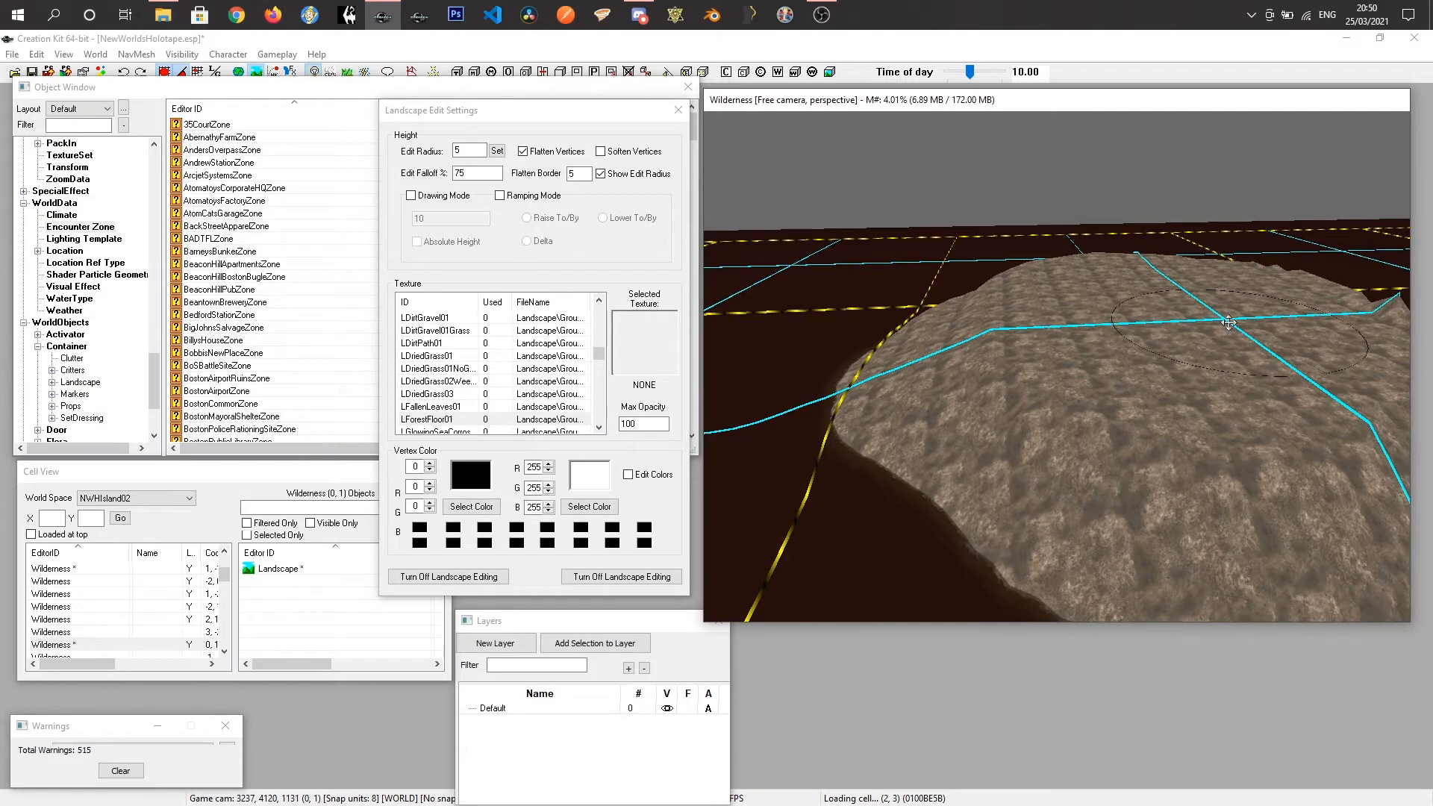
{"action": "left_click", "coordinate": [1154, 340]}
{"action": "middle_click_drag", "start_coordinate": [1149, 339], "coordinate": [717, 198], "text": "shift"}
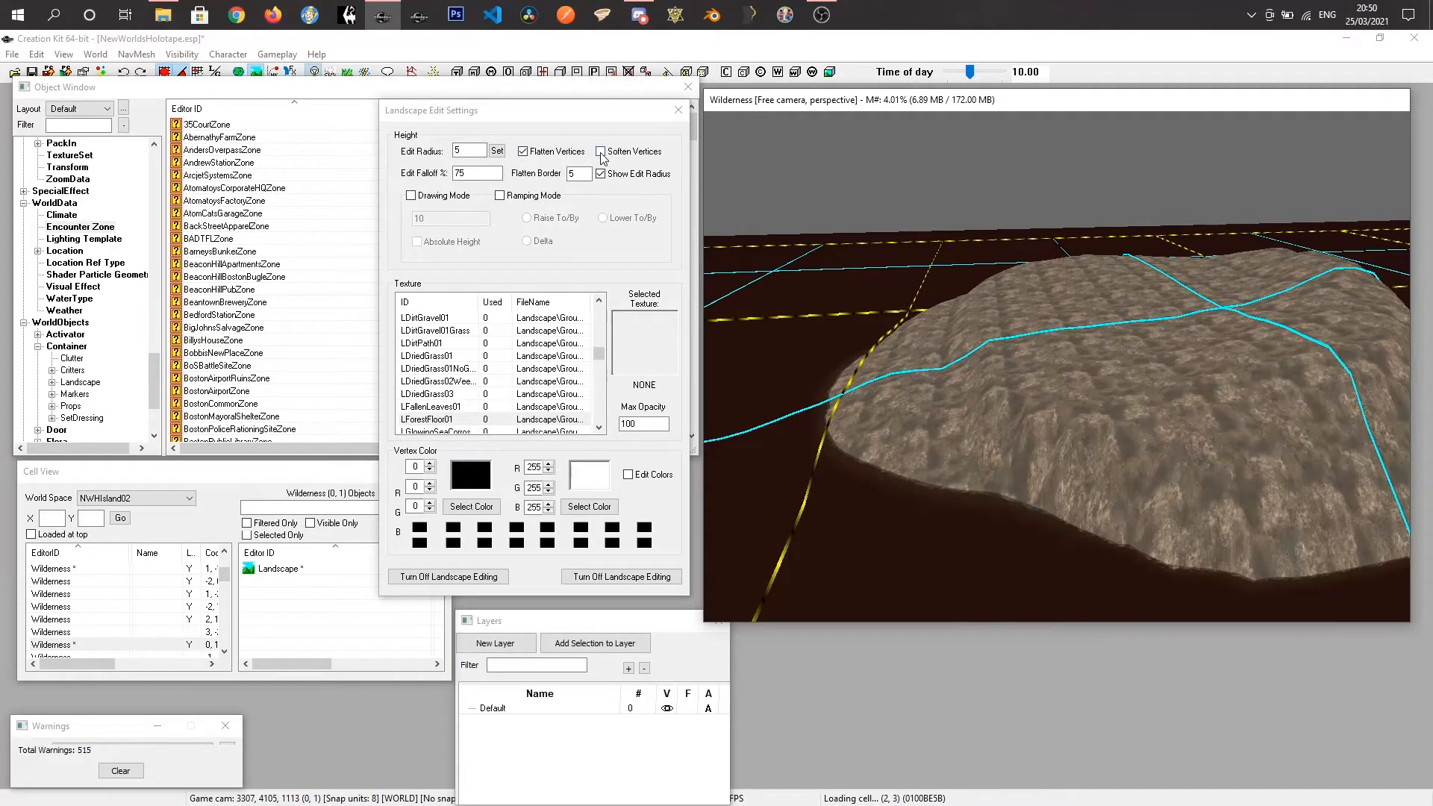
Switch from Flatten Vertices to Soften Vertices, set the edit radius to 2 and smooth the island's slopes and shoreline.
{"action": "left_click", "coordinate": [600, 151]}
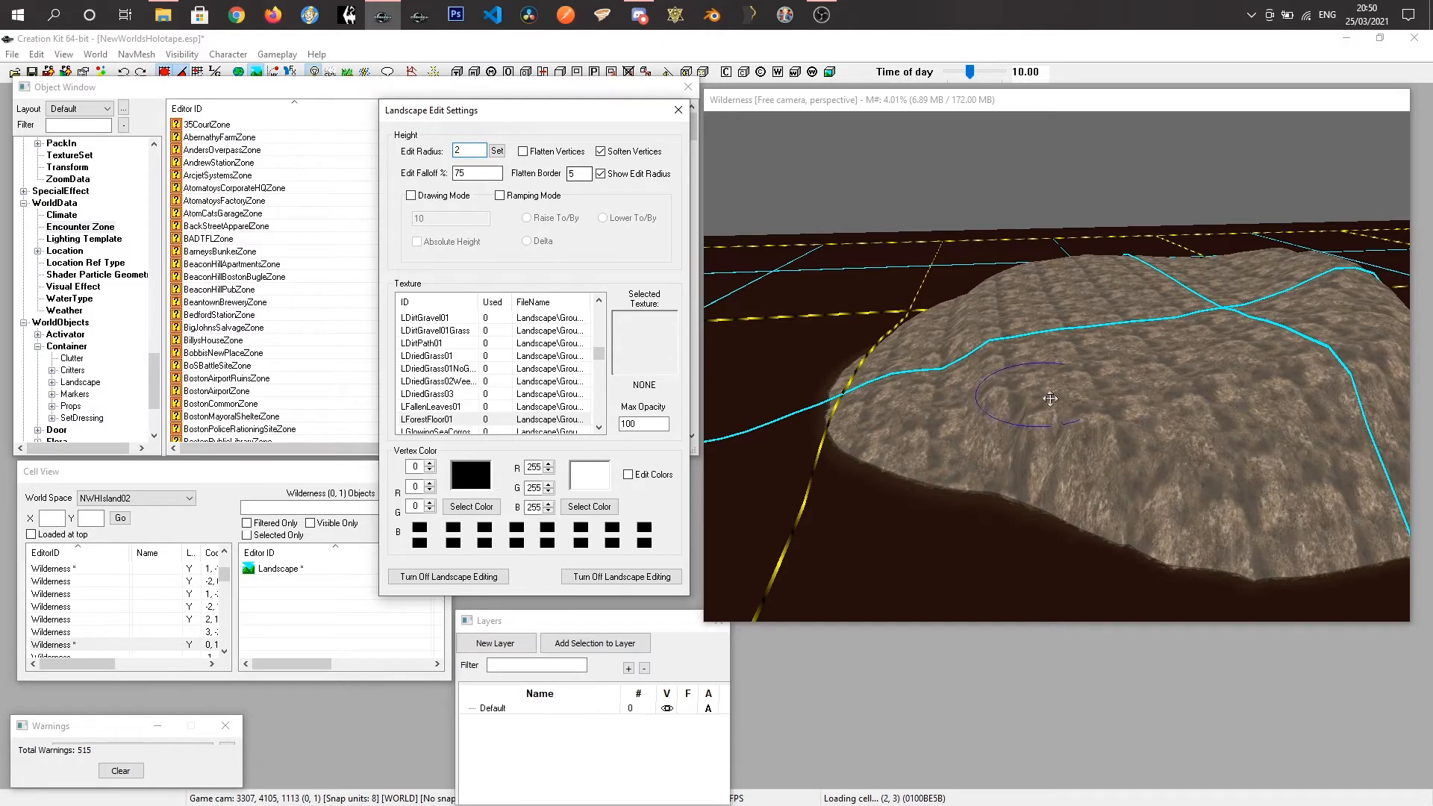
{"action": "middle_click_drag", "start_coordinate": [1129, 415], "coordinate": [1053, 411], "text": "shift"}
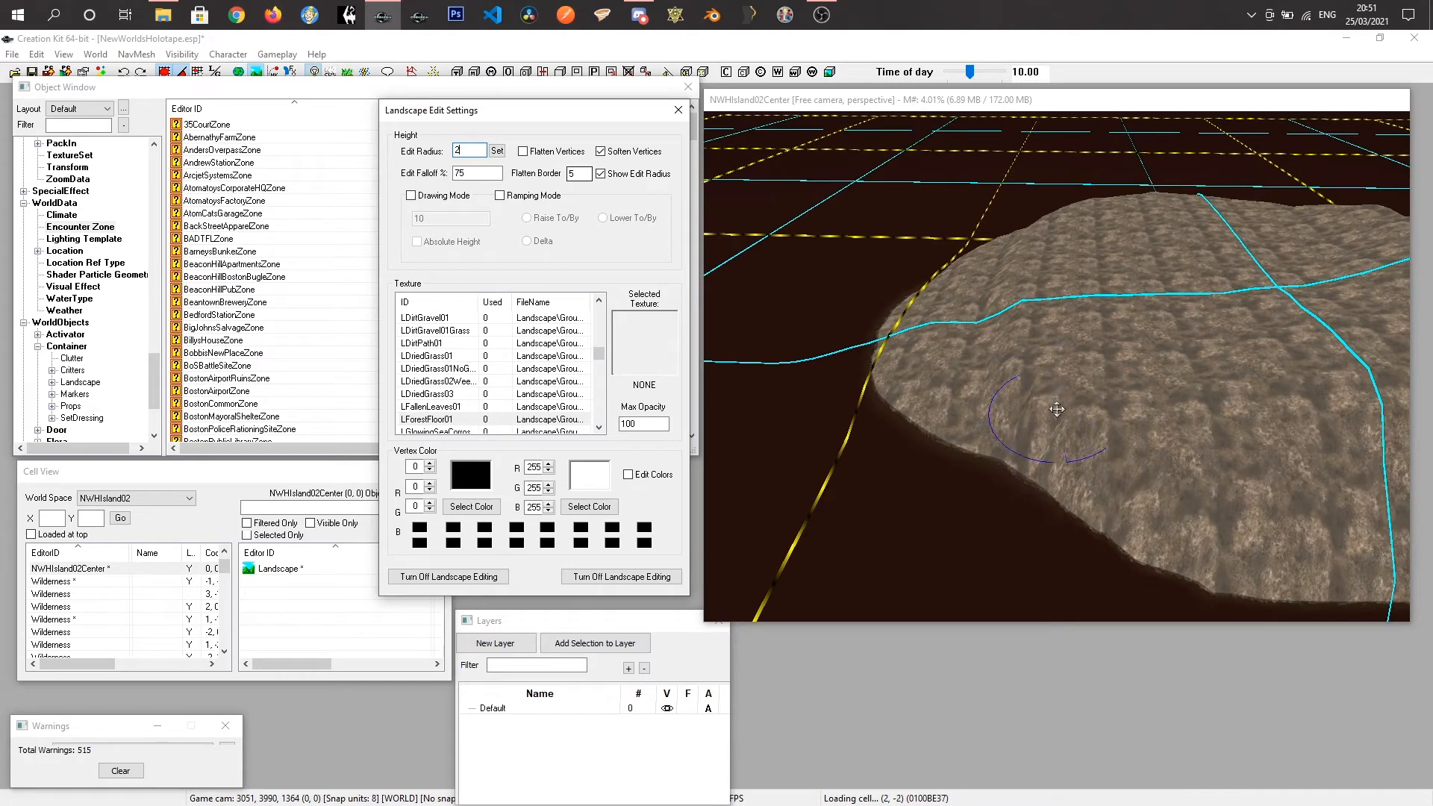
{"action": "left_click", "coordinate": [1051, 407]}
{"action": "mouse_move", "coordinate": [1049, 425]}
{"action": "middle_mouse_down", "text": "shift"}
{"action": "mouse_move", "coordinate": [1034, 408]}
{"action": "mouse_move", "coordinate": [1046, 398]}
{"action": "middle_mouse_up", "text": "shift"}
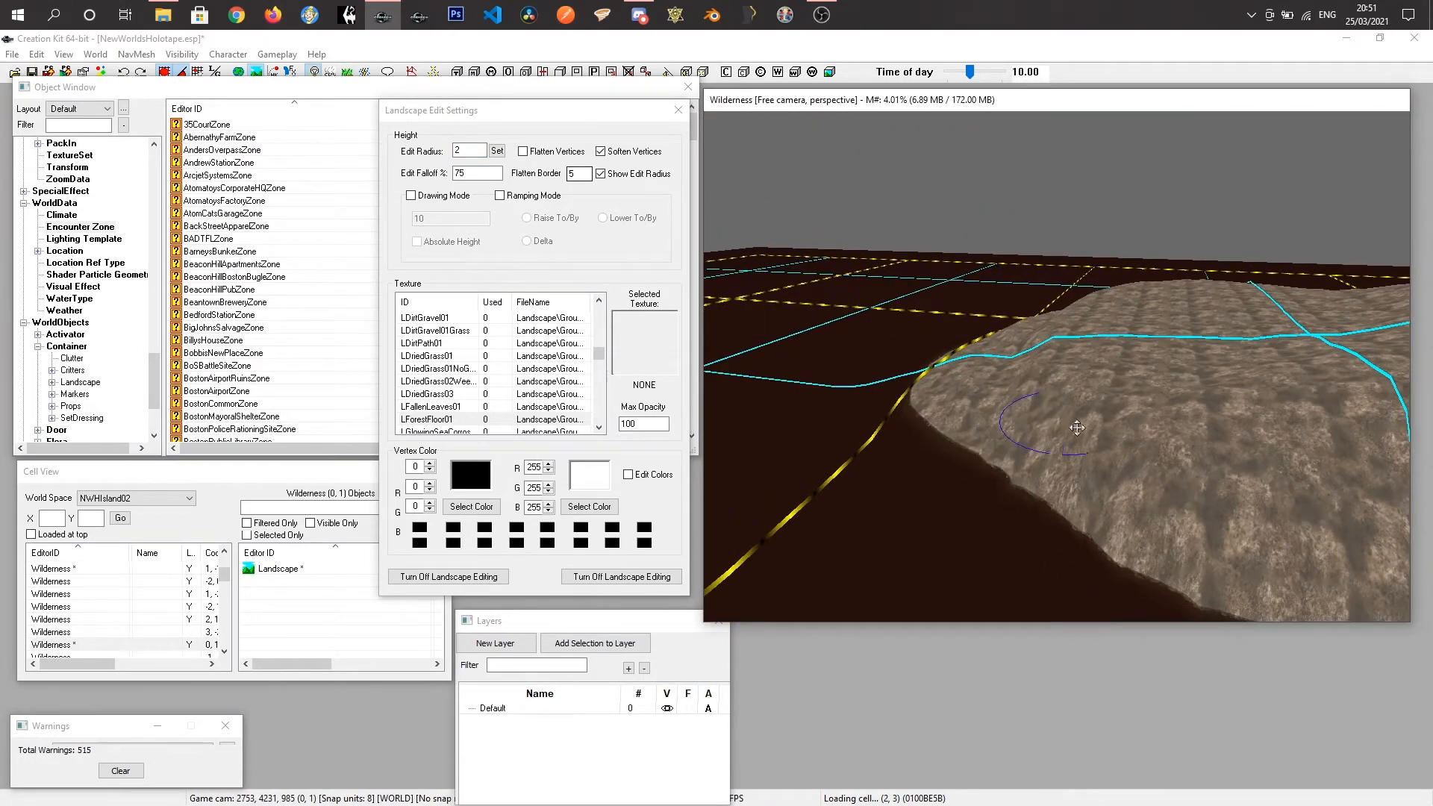
{"action": "middle_click_drag", "start_coordinate": [1161, 450], "coordinate": [1108, 446], "text": "shift"}
{"action": "middle_click_drag", "start_coordinate": [1182, 403], "coordinate": [1109, 391], "text": "shift"}
{"action": "middle_click_drag", "start_coordinate": [1151, 403], "coordinate": [1174, 447]}
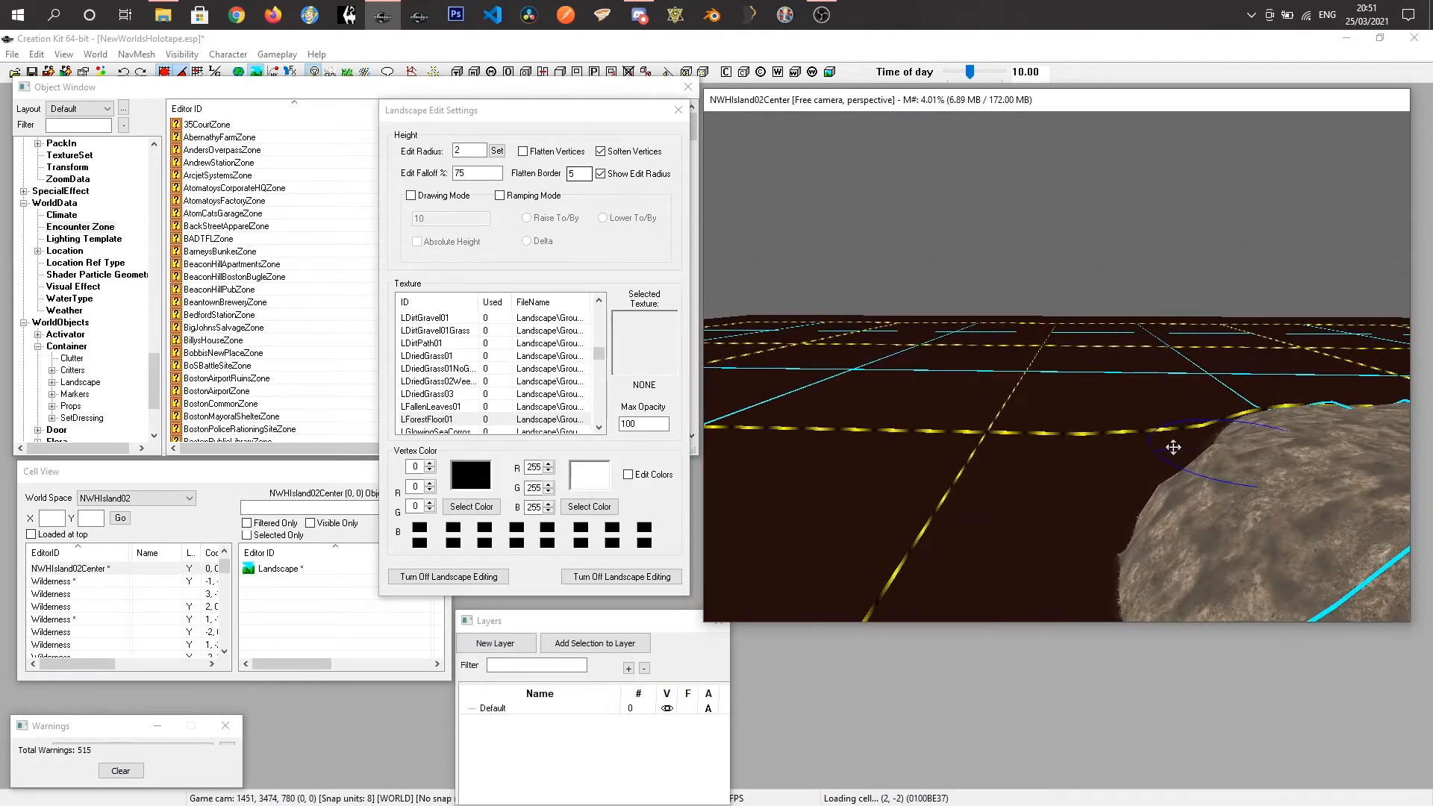
{"action": "left_click_drag", "start_coordinate": [1214, 479], "coordinate": [1232, 476]}
{"action": "middle_click_drag", "start_coordinate": [1232, 477], "coordinate": [1257, 473]}
{"action": "left_click_drag", "start_coordinate": [1257, 473], "coordinate": [1238, 518]}
{"action": "mouse_move", "coordinate": [1238, 518]}
{"action": "middle_mouse_down"}
{"action": "mouse_move", "coordinate": [1260, 503]}
{"action": "mouse_move", "coordinate": [1323, 515]}
{"action": "middle_mouse_up"}
{"action": "middle_click_drag", "start_coordinate": [1220, 429], "coordinate": [1292, 418]}
{"action": "left_click_drag", "start_coordinate": [947, 508], "coordinate": [958, 499]}
{"action": "middle_click_drag", "start_coordinate": [958, 499], "coordinate": [1062, 567]}
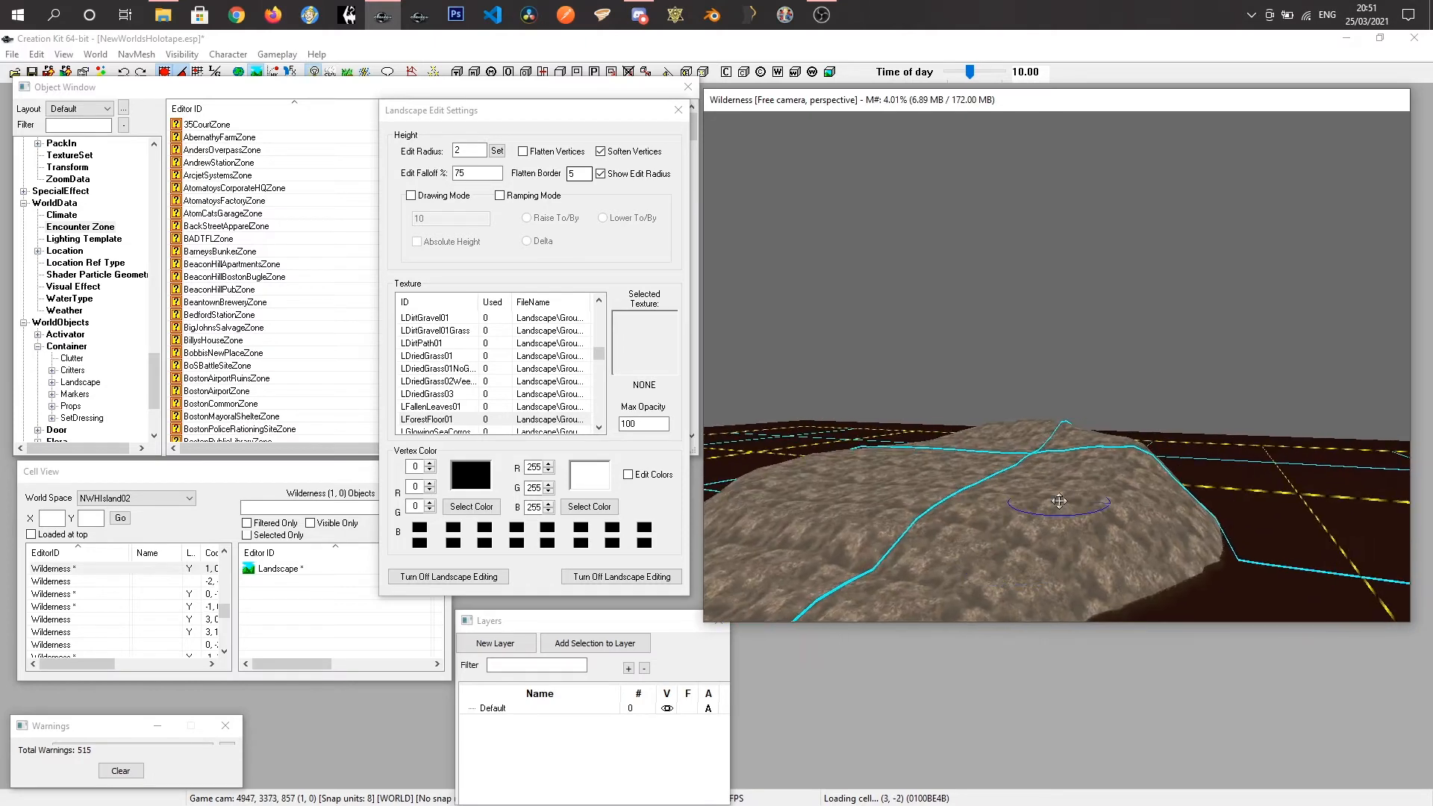
Continue softening the steep edges and shoreline on the far sides of the island with the radius 2 brush.
{"action": "middle_click_drag", "start_coordinate": [1058, 505], "coordinate": [923, 535]}
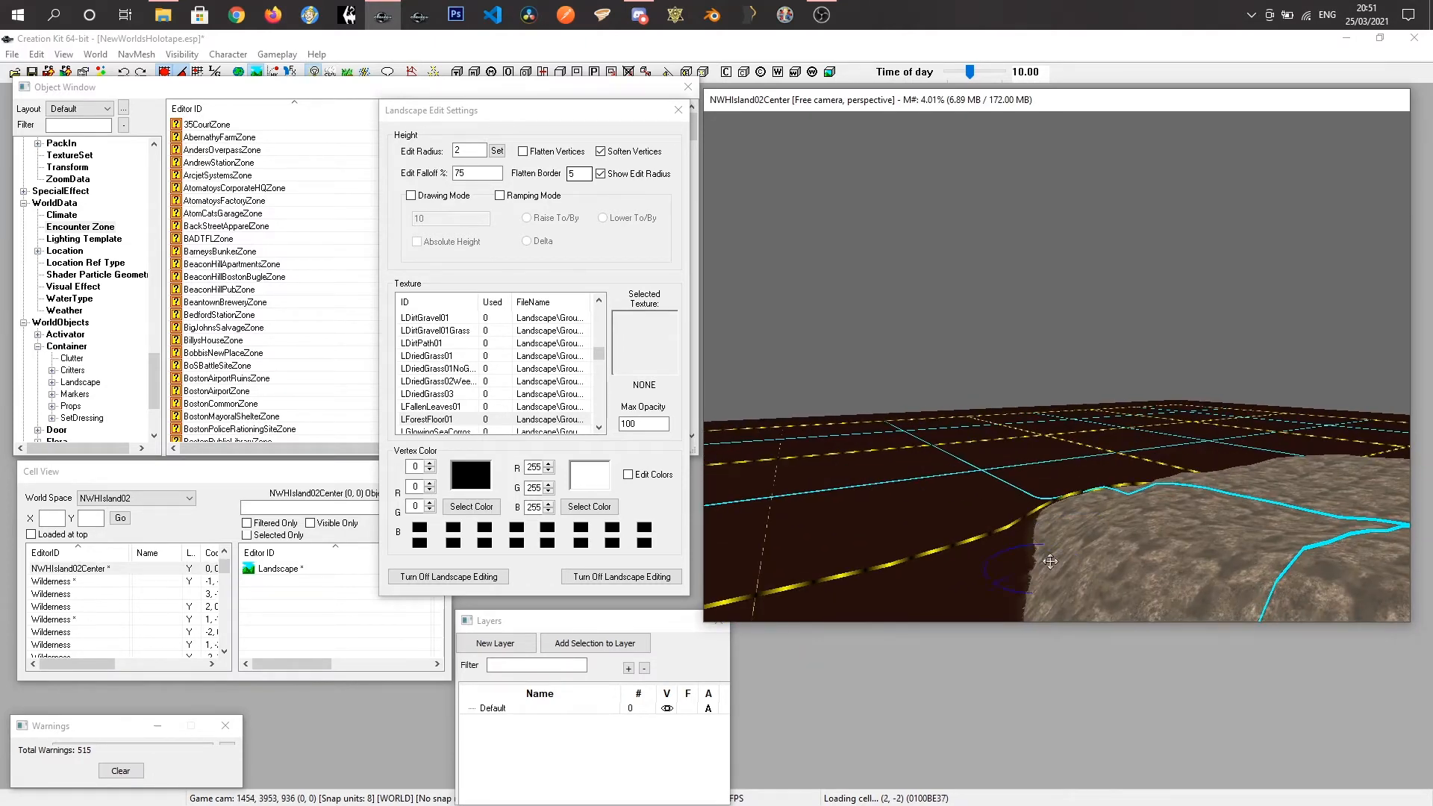
{"action": "middle_click_drag", "start_coordinate": [1090, 552], "coordinate": [1171, 576]}
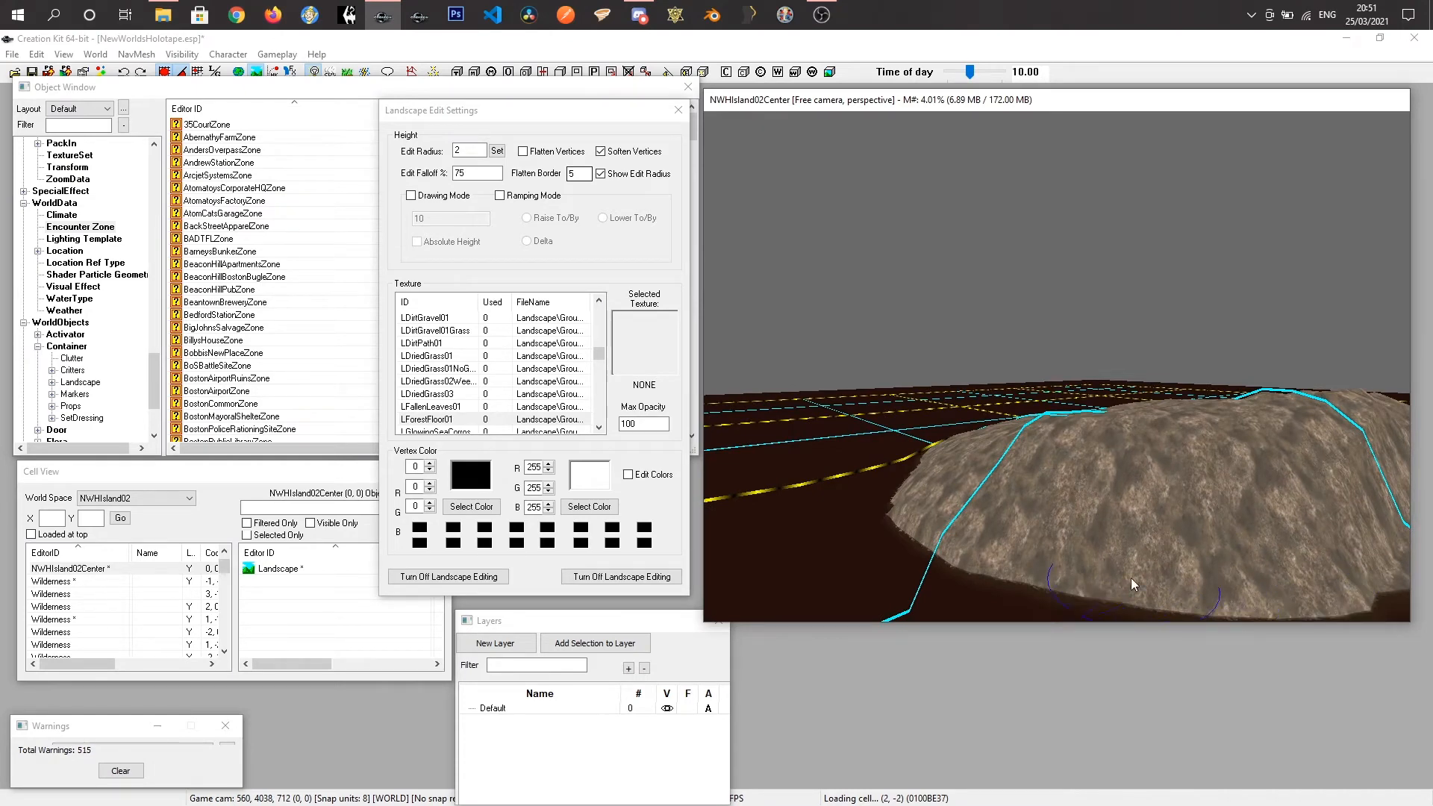
{"action": "middle_click_drag", "start_coordinate": [1068, 572], "coordinate": [1110, 547]}
{"action": "left_click_drag", "start_coordinate": [1112, 544], "coordinate": [1077, 546]}
{"action": "middle_click_drag", "start_coordinate": [1077, 546], "coordinate": [1133, 552]}
{"action": "left_click_drag", "start_coordinate": [1182, 553], "coordinate": [1247, 519]}
{"action": "middle_click_drag", "start_coordinate": [1247, 520], "coordinate": [1074, 517]}
{"action": "left_click", "coordinate": [1142, 515]}
{"action": "left_click", "coordinate": [1224, 507]}
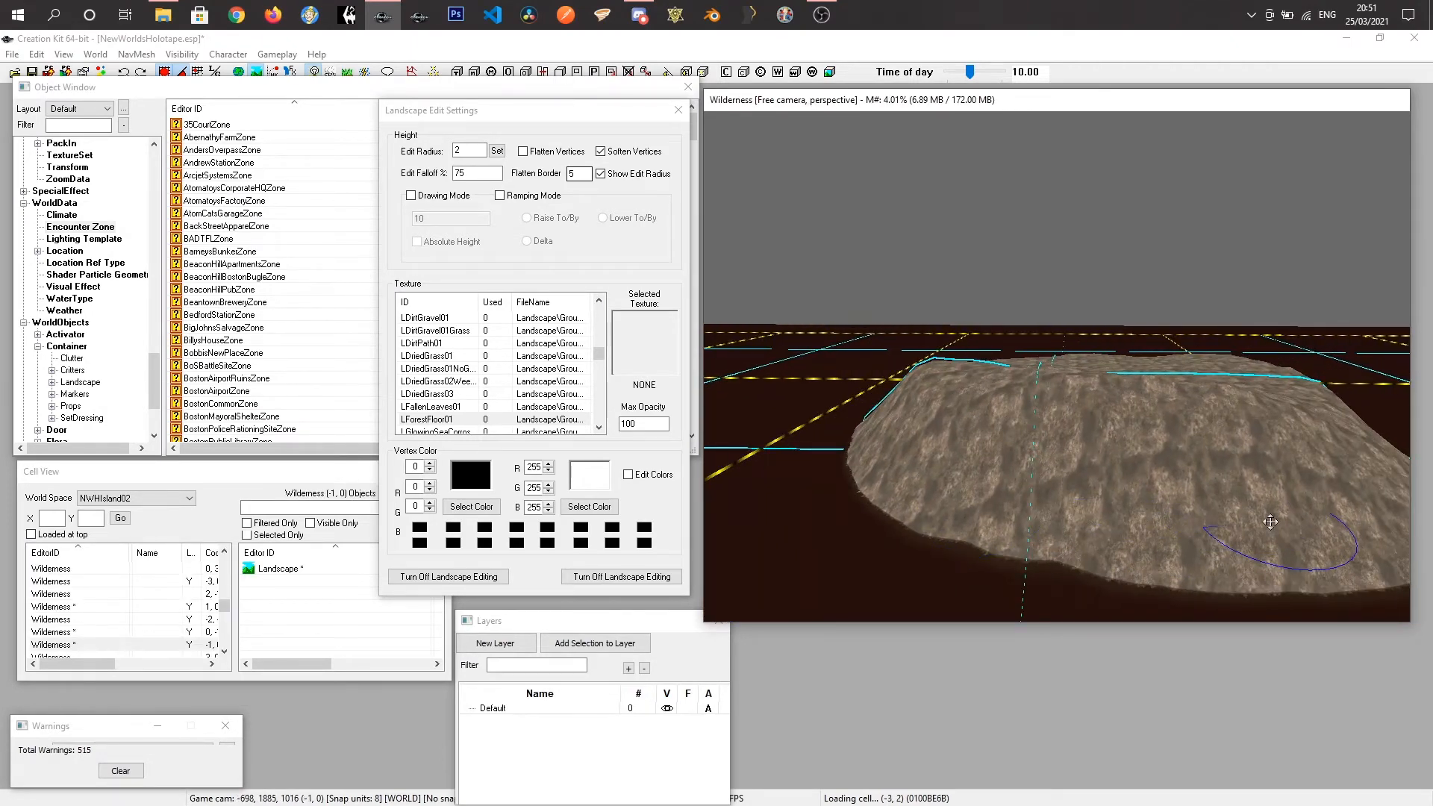
{"action": "middle_click_drag", "start_coordinate": [1284, 520], "coordinate": [1267, 518]}
{"action": "scroll", "coordinate": [1228, 419], "scroll_direction": "down", "scroll_amount": 4}
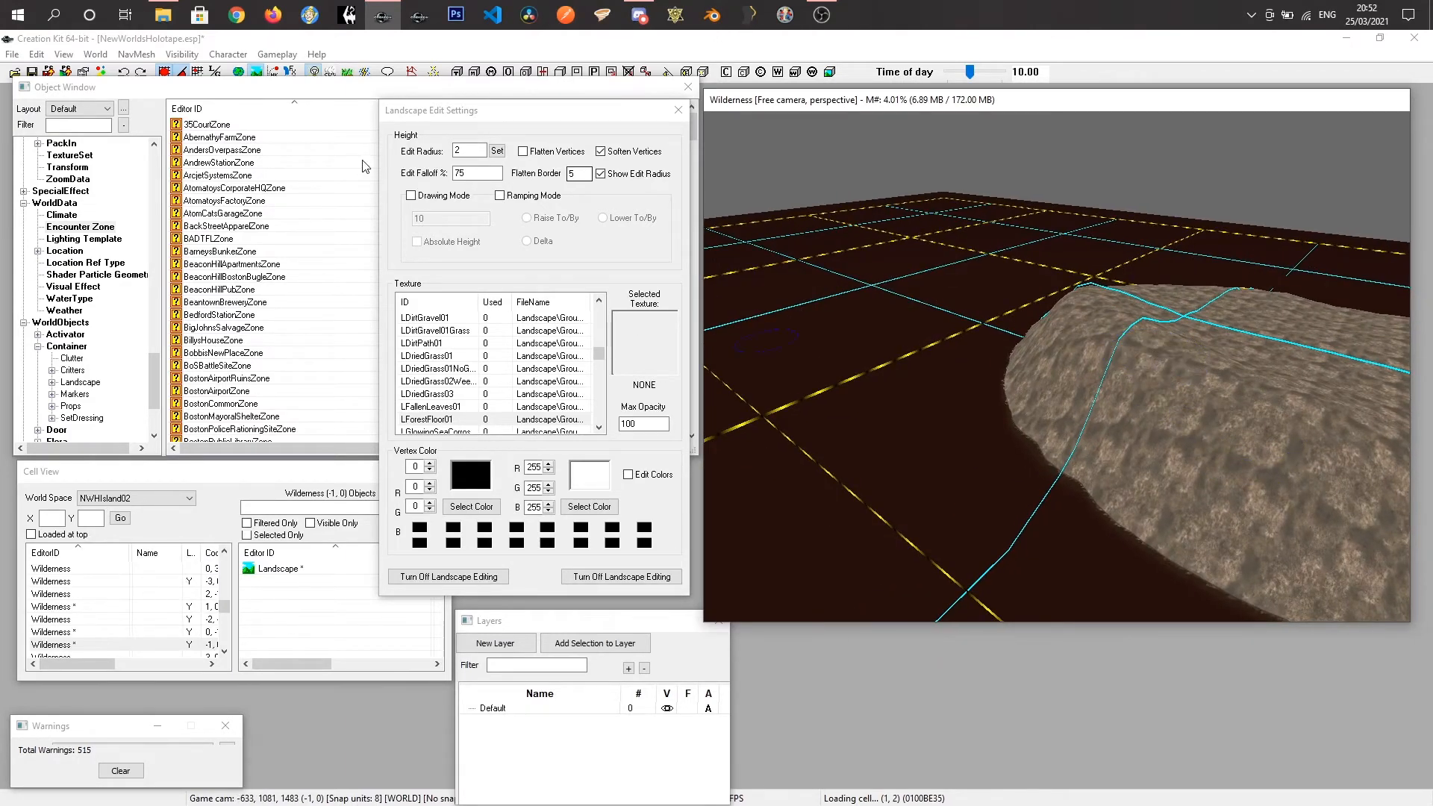
Soften the island's ridge and side slope with an edit radius of 1 and again with an edit radius of 10.
{"action": "double_click", "coordinate": [459, 149]}
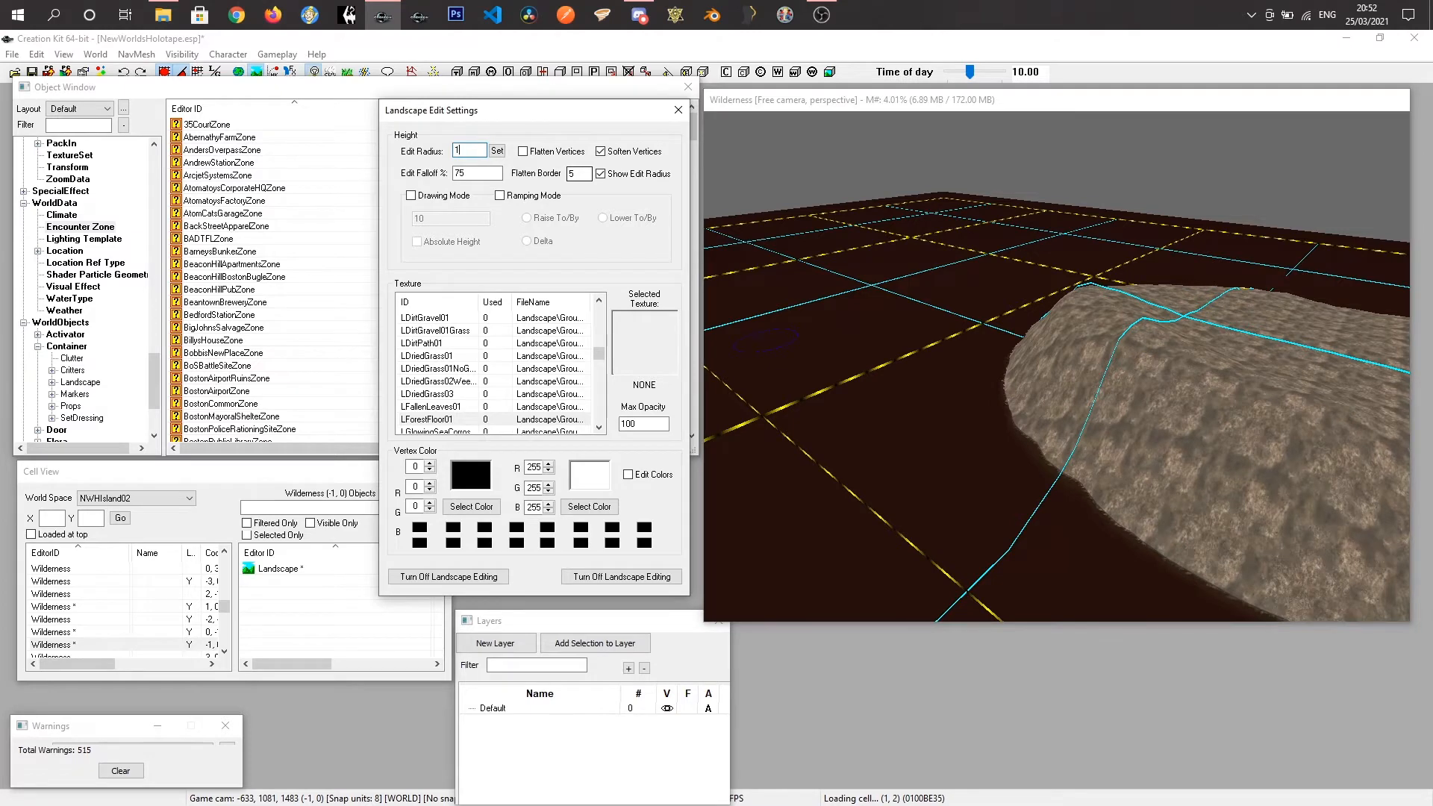
{"action": "left_click", "coordinate": [1142, 332]}
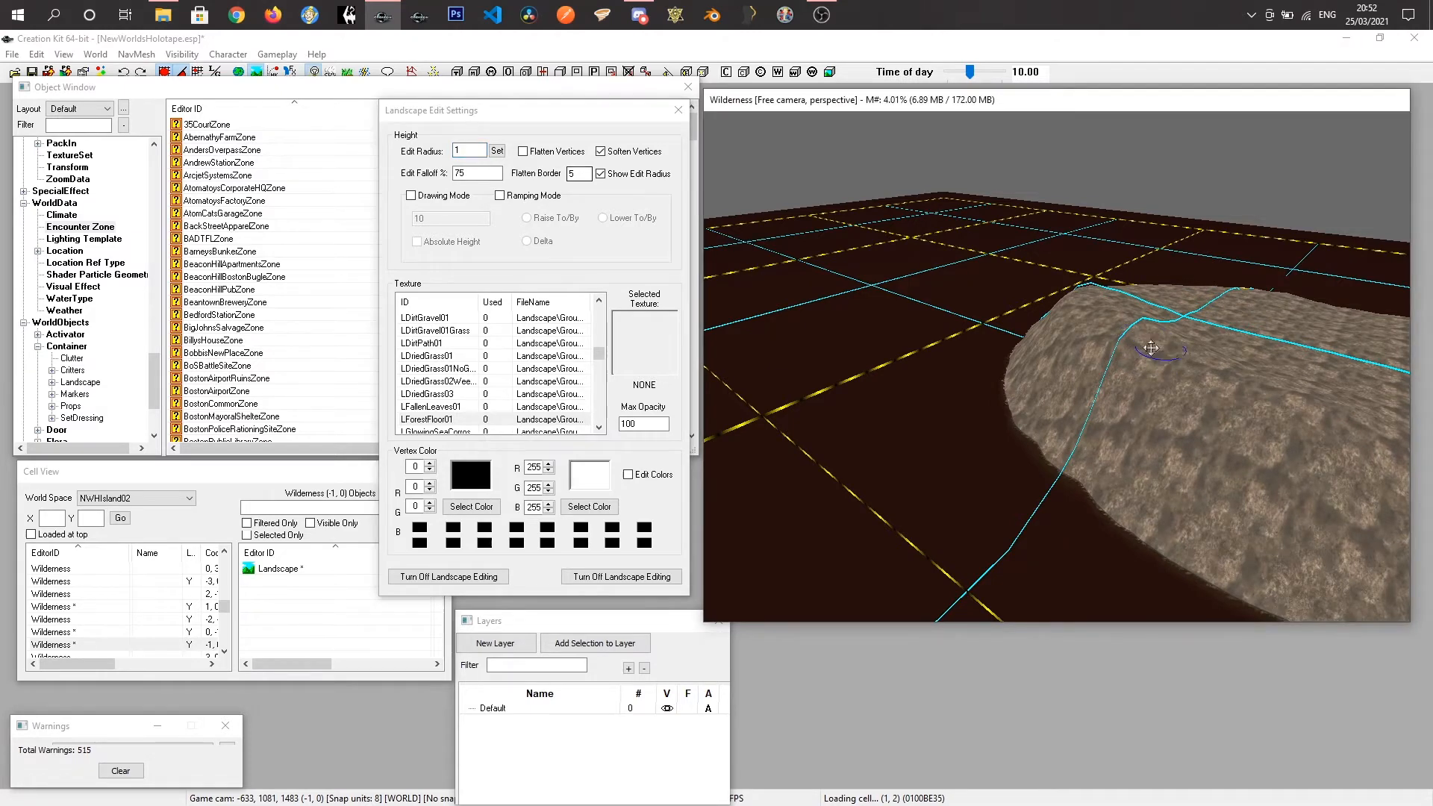
{"action": "left_click", "coordinate": [475, 151]}
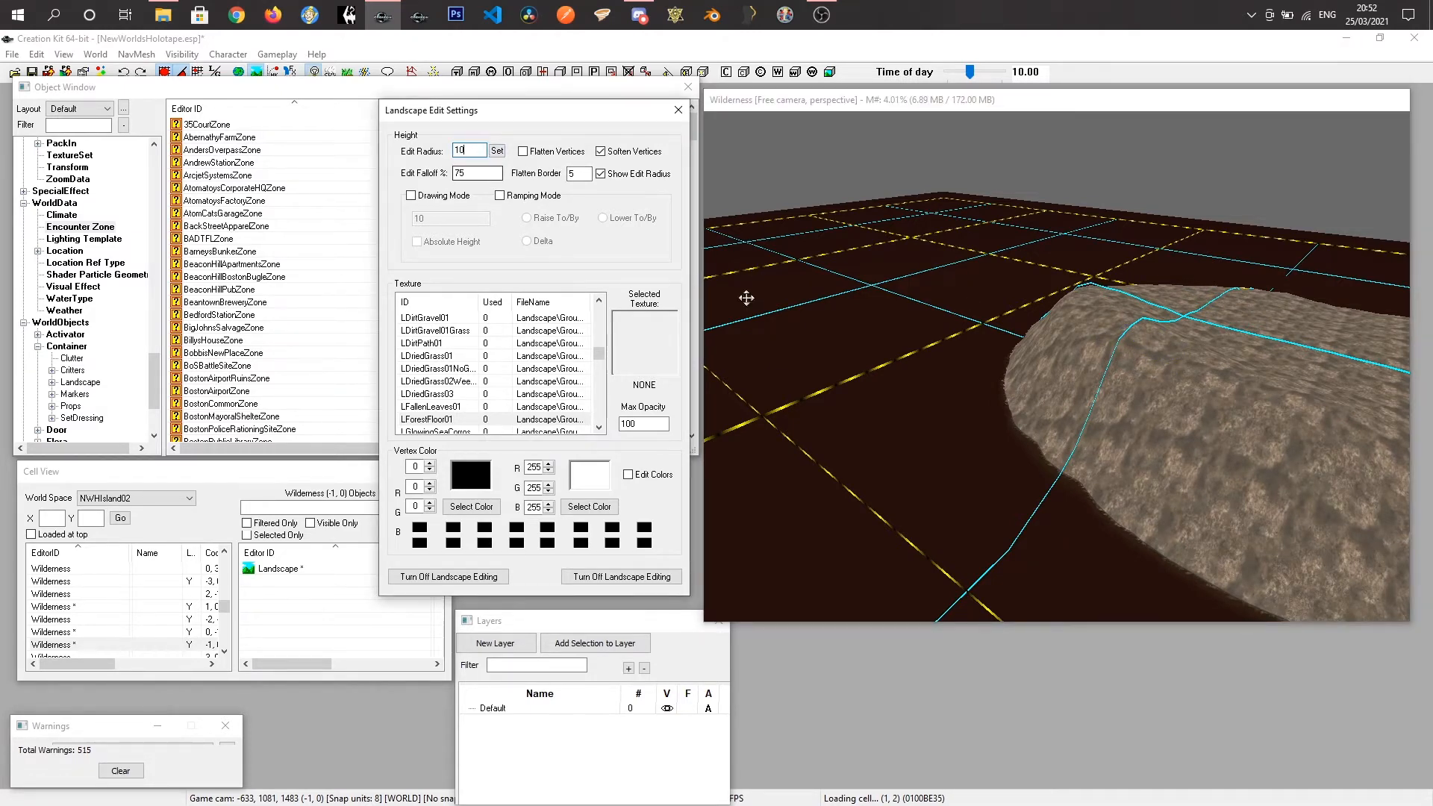
{"action": "left_click", "coordinate": [1142, 340]}
{"action": "mouse_move", "coordinate": [1145, 335]}
{"action": "middle_mouse_down", "text": "shift"}
{"action": "mouse_move", "coordinate": [1004, 331]}
{"action": "mouse_move", "coordinate": [1068, 373]}
{"action": "mouse_move", "coordinate": [1142, 377]}
{"action": "mouse_move", "coordinate": [1193, 347]}
{"action": "mouse_move", "coordinate": [966, 323]}
{"action": "mouse_move", "coordinate": [1103, 324]}
{"action": "mouse_move", "coordinate": [1132, 350]}
{"action": "mouse_move", "coordinate": [945, 362]}
{"action": "middle_mouse_up", "text": "shift"}
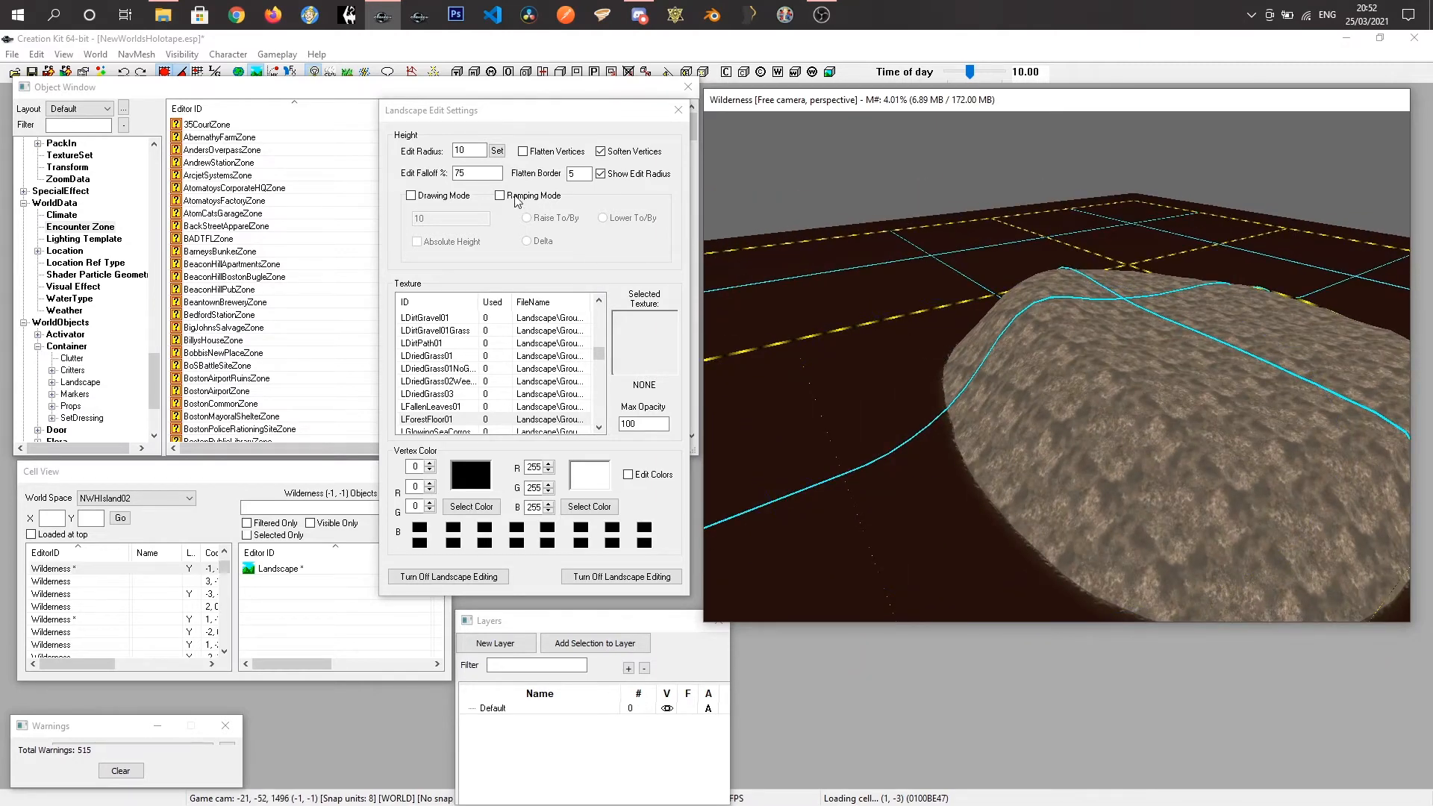
Turn on Drawing Mode with the Delta option and value 10, and try brushing over the island's slope.
{"action": "left_click", "coordinate": [411, 197]}
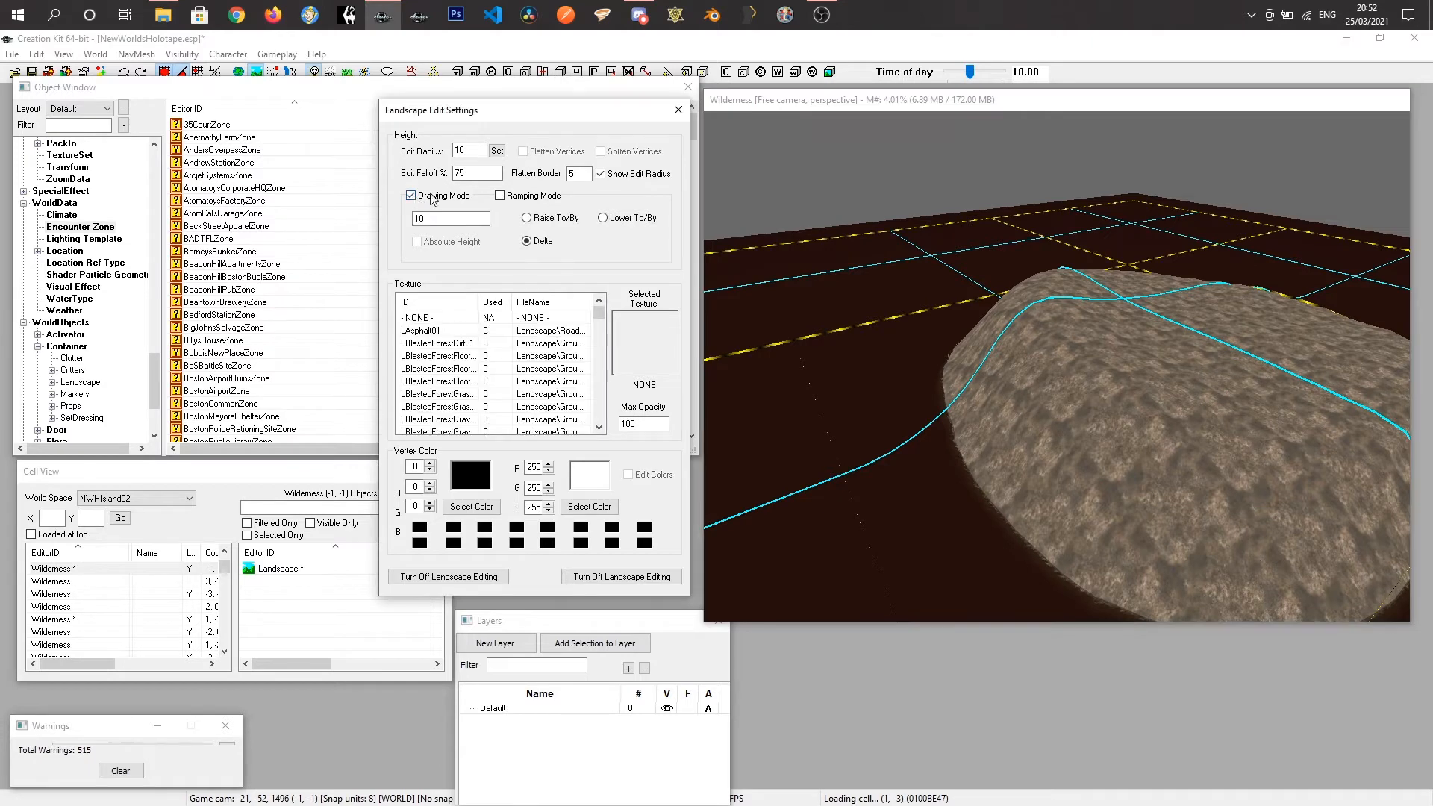
{"action": "mouse_move", "coordinate": [997, 429]}
{"action": "left_mouse_down"}
{"action": "mouse_move", "coordinate": [1022, 336]}
{"action": "mouse_move", "coordinate": [1040, 369]}
{"action": "mouse_move", "coordinate": [1015, 451]}
{"action": "mouse_move", "coordinate": [1122, 373]}
{"action": "mouse_move", "coordinate": [1062, 316]}
{"action": "mouse_move", "coordinate": [1093, 329]}
{"action": "mouse_move", "coordinate": [1091, 385]}
{"action": "mouse_move", "coordinate": [1108, 371]}
{"action": "left_mouse_up"}
{"action": "middle_click_drag", "start_coordinate": [1107, 371], "coordinate": [1045, 406]}
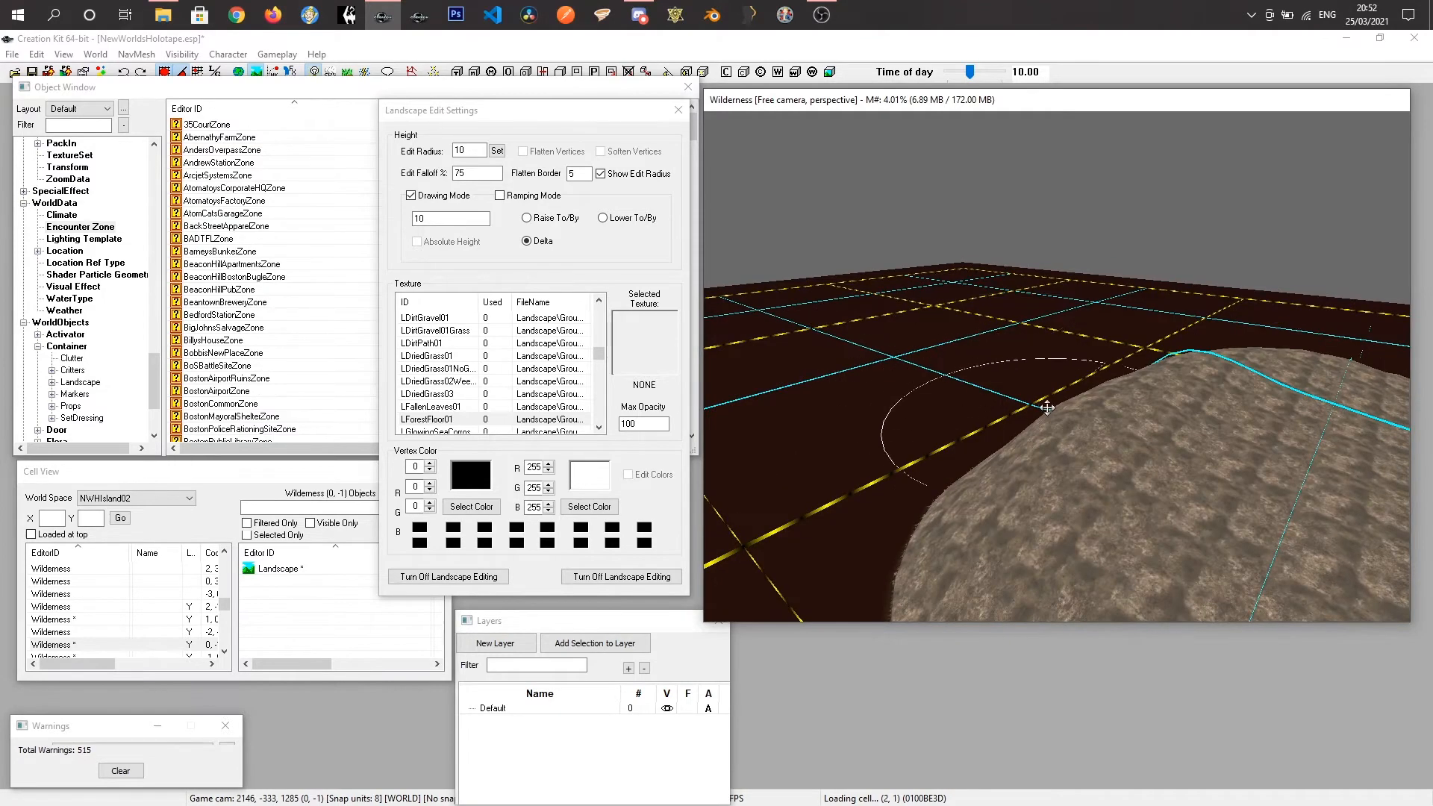
Switch Drawing Mode to Raise To/By with value 10 and try raising the terrain along and beyond the island's edge.
{"action": "left_click", "coordinate": [527, 218]}
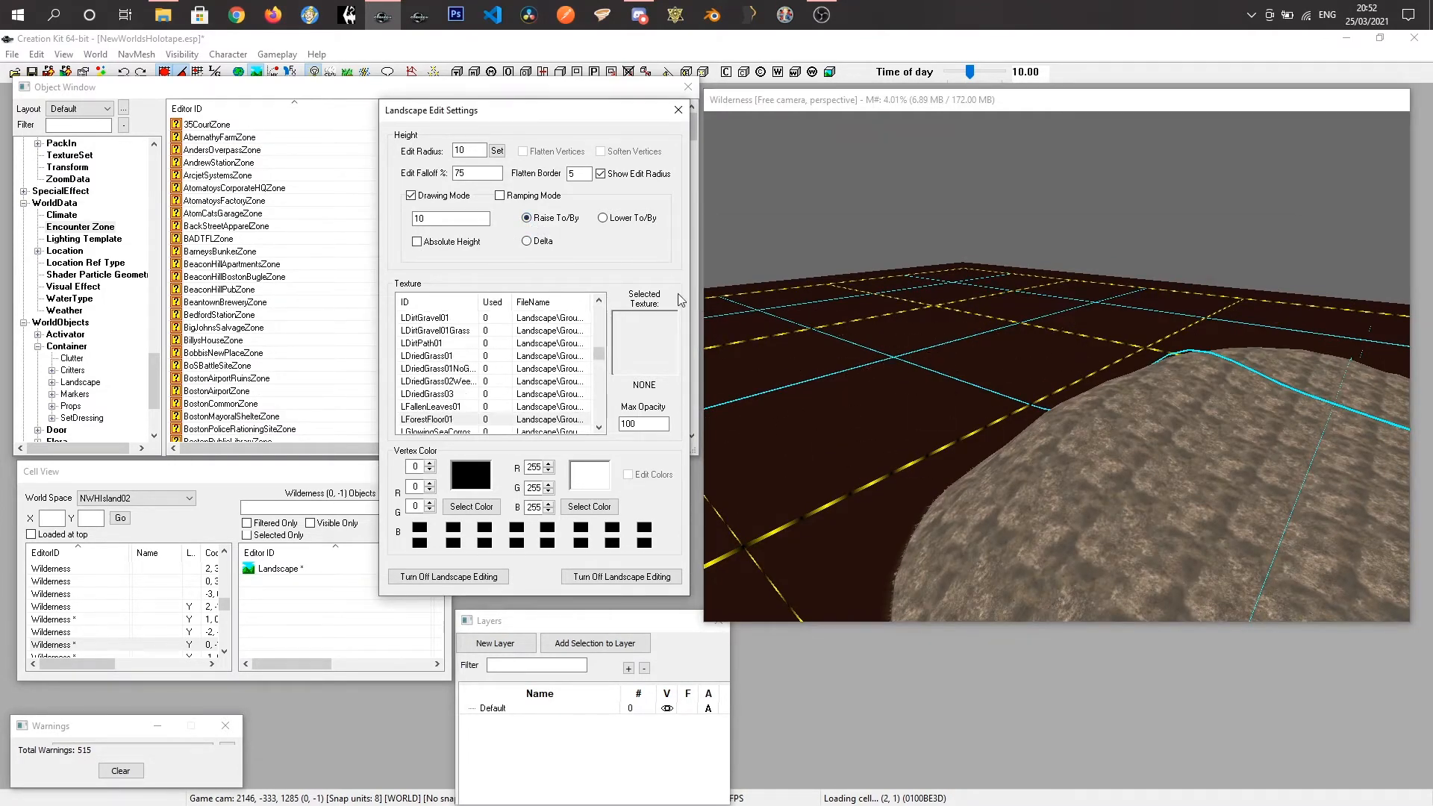
{"action": "mouse_move", "coordinate": [1192, 498]}
{"action": "left_mouse_down"}
{"action": "mouse_move", "coordinate": [1187, 420]}
{"action": "mouse_move", "coordinate": [923, 363]}
{"action": "mouse_move", "coordinate": [873, 385]}
{"action": "mouse_move", "coordinate": [950, 454]}
{"action": "mouse_move", "coordinate": [883, 400]}
{"action": "left_mouse_up"}
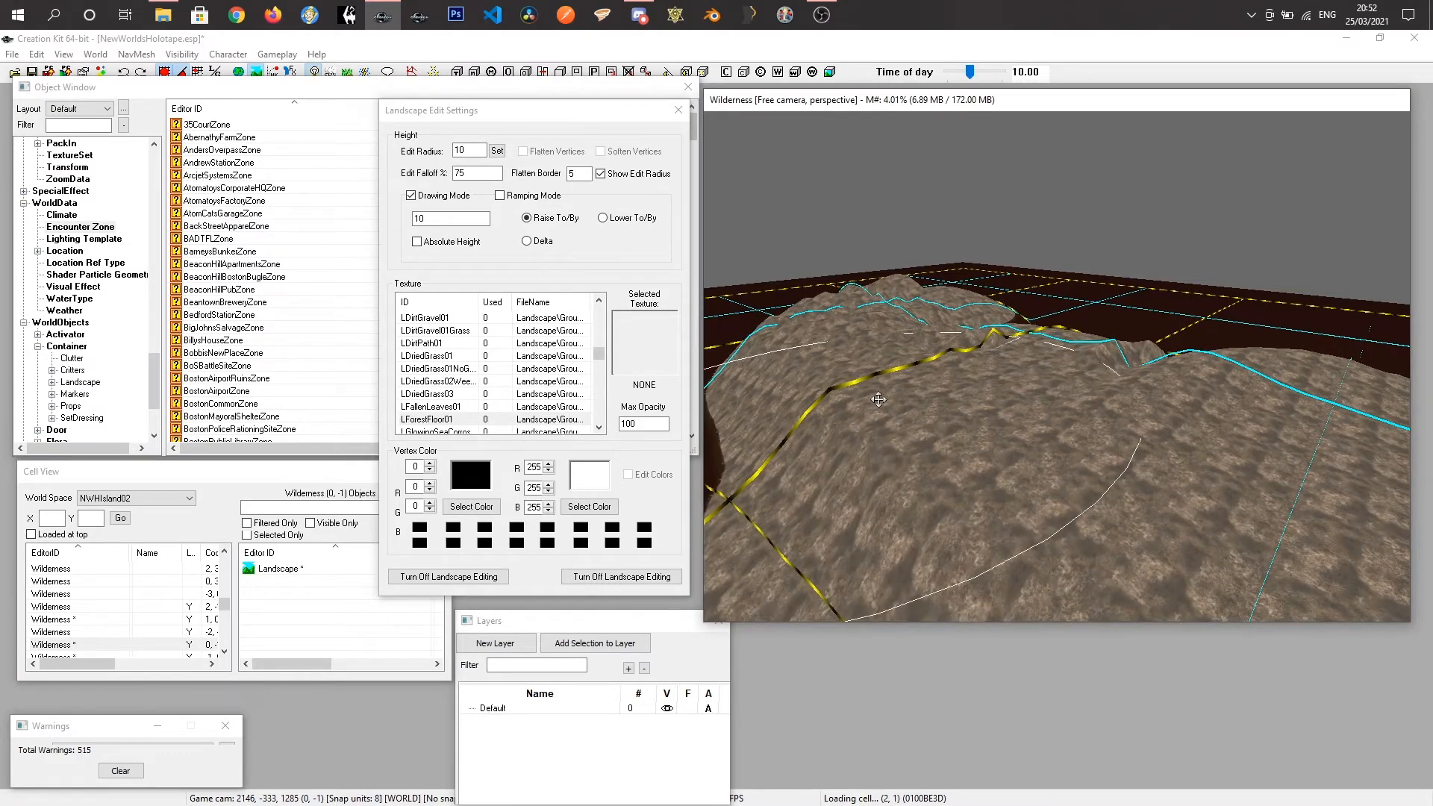
{"action": "middle_click_drag", "start_coordinate": [1203, 343], "coordinate": [1167, 356]}
{"action": "mouse_move", "coordinate": [1166, 356]}
{"action": "left_mouse_down"}
{"action": "mouse_move", "coordinate": [1164, 268]}
{"action": "mouse_move", "coordinate": [1239, 248]}
{"action": "mouse_move", "coordinate": [1218, 280]}
{"action": "mouse_move", "coordinate": [1221, 183]}
{"action": "mouse_move", "coordinate": [1103, 183]}
{"action": "left_mouse_up"}
{"action": "mouse_move", "coordinate": [1135, 278]}
{"action": "middle_mouse_down"}
{"action": "mouse_move", "coordinate": [1033, 337]}
{"action": "mouse_move", "coordinate": [891, 334]}
{"action": "mouse_move", "coordinate": [902, 324]}
{"action": "middle_mouse_up"}
{"action": "left_click", "coordinate": [903, 325]}
Undo the Raise To/By strokes made on and around the island.
{"action": "key", "text": "ctrl+z"}
{"action": "key", "text": "ctrl+z"}
{"action": "key", "text": "ctrl+z"}
{"action": "key", "text": "ctrl+z"}
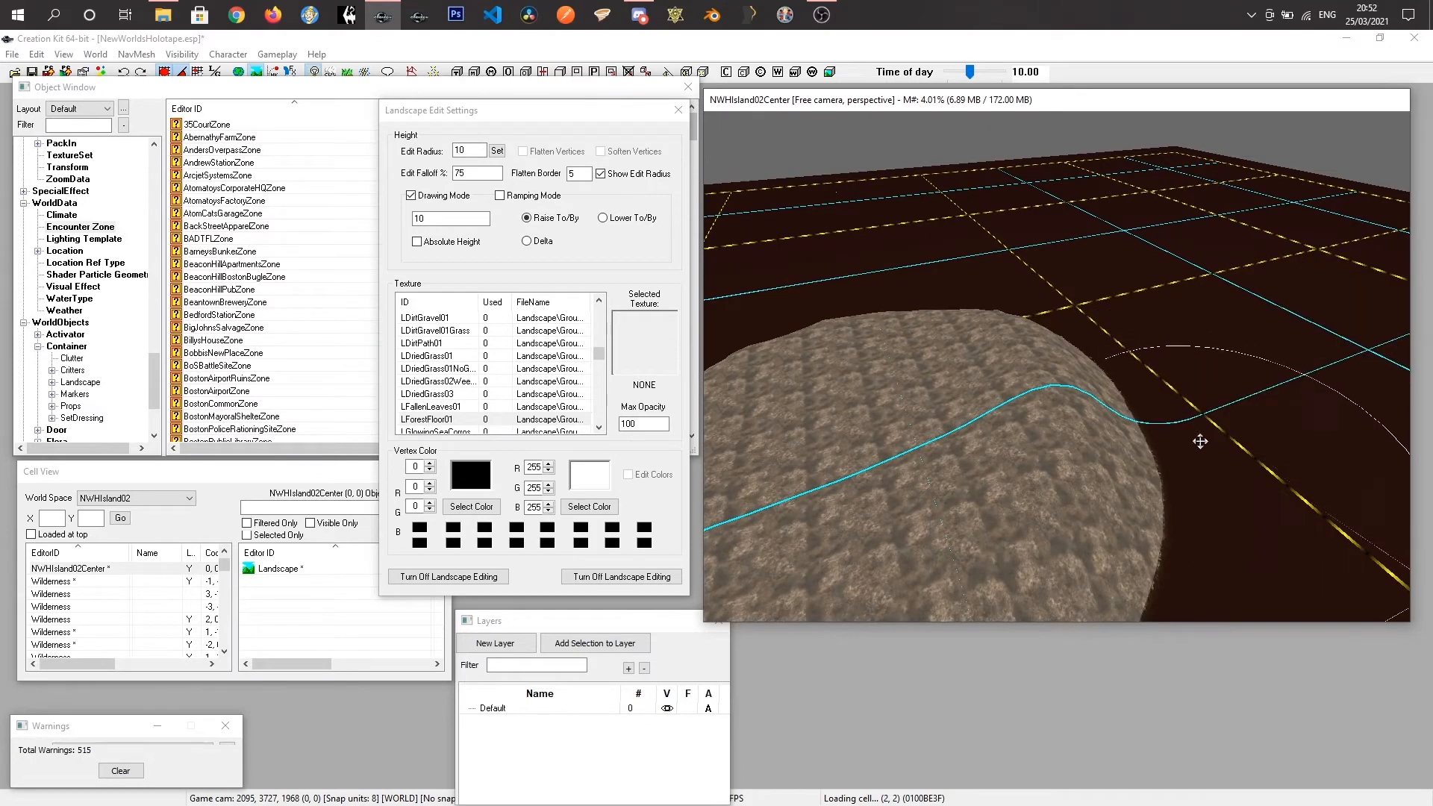
Lower the island's top using Lower To/By with value 10, and turn off Drawing Mode.
{"action": "middle_click_drag", "start_coordinate": [964, 441], "coordinate": [862, 407]}
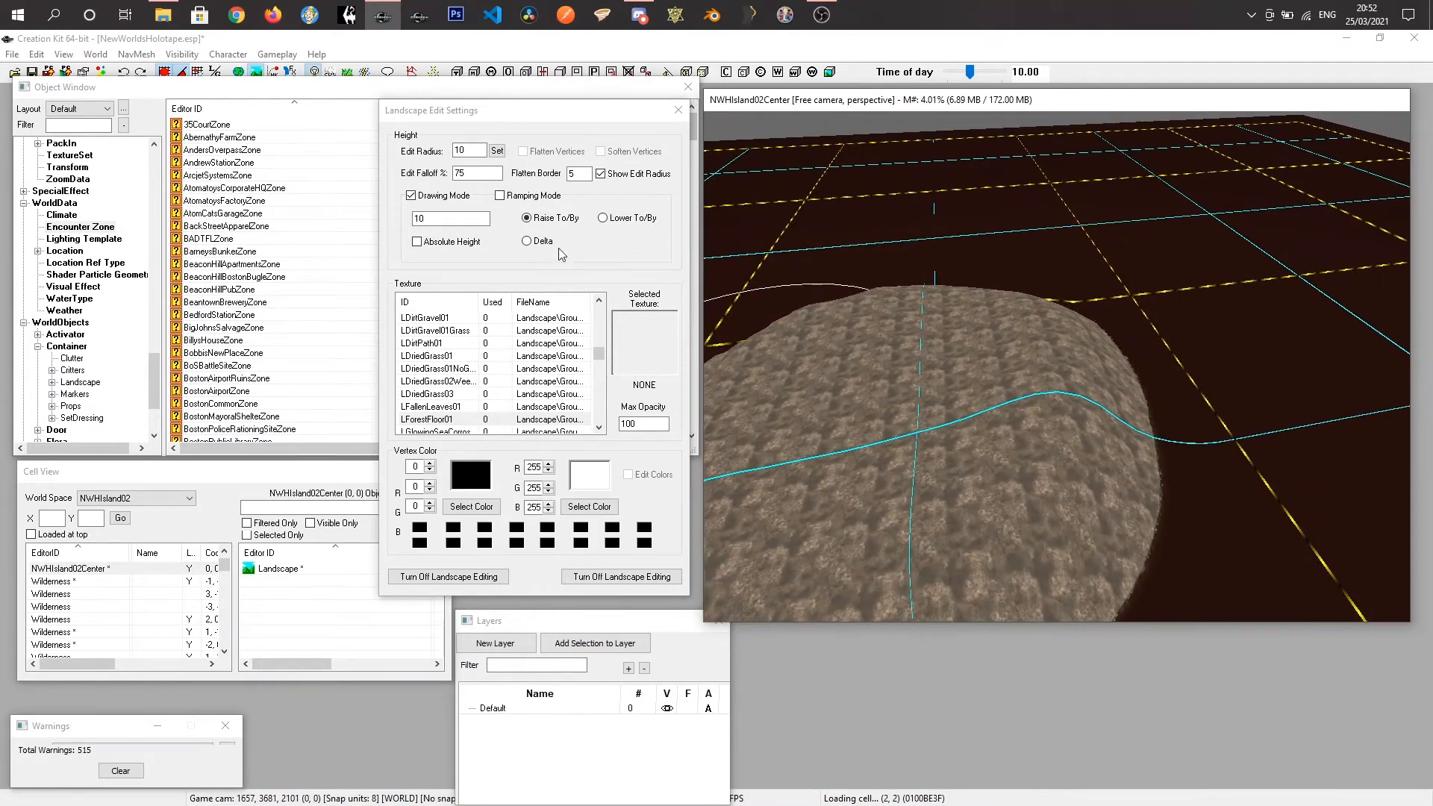
{"action": "left_click", "coordinate": [603, 218]}
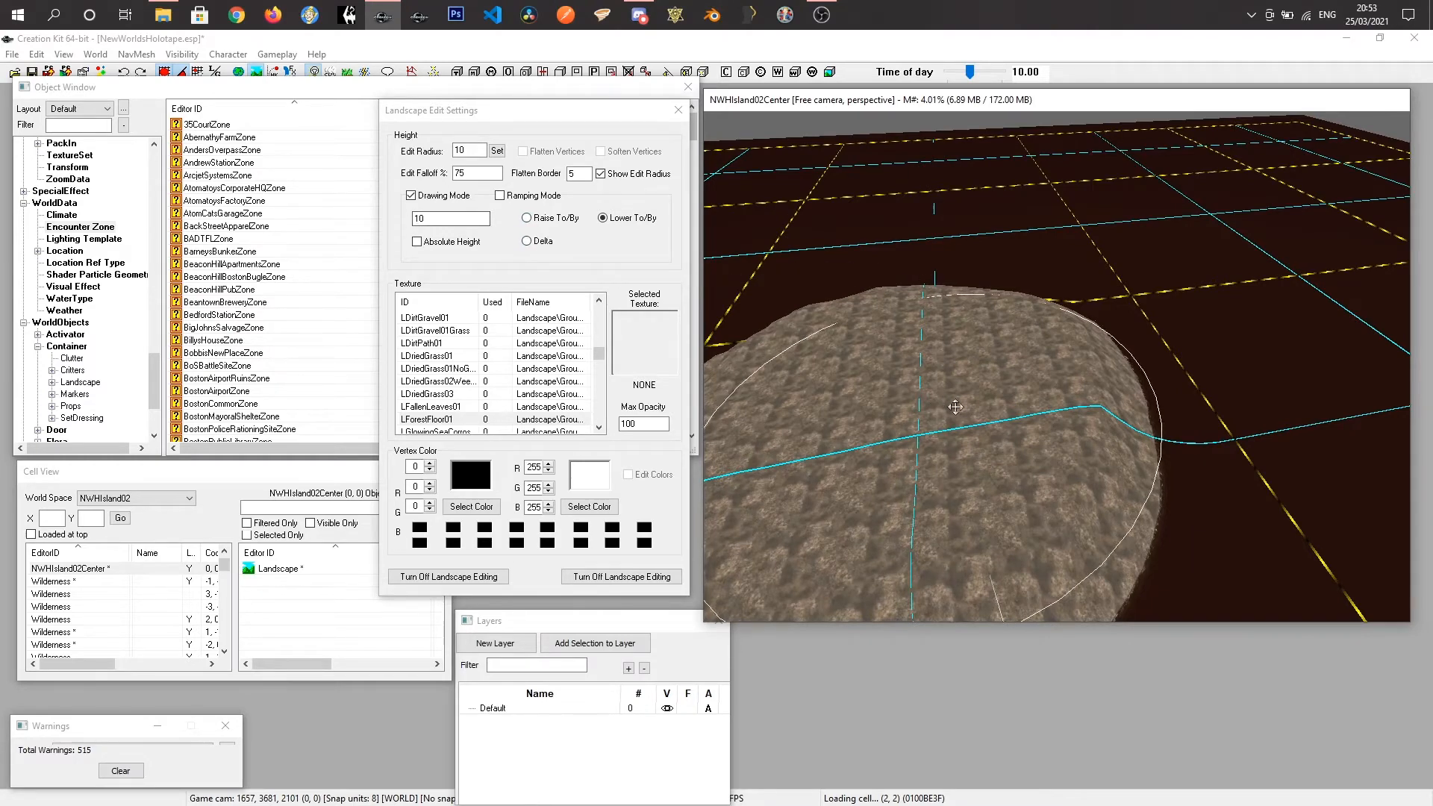
{"action": "middle_click_drag", "start_coordinate": [813, 358], "coordinate": [1092, 355], "text": "shift"}
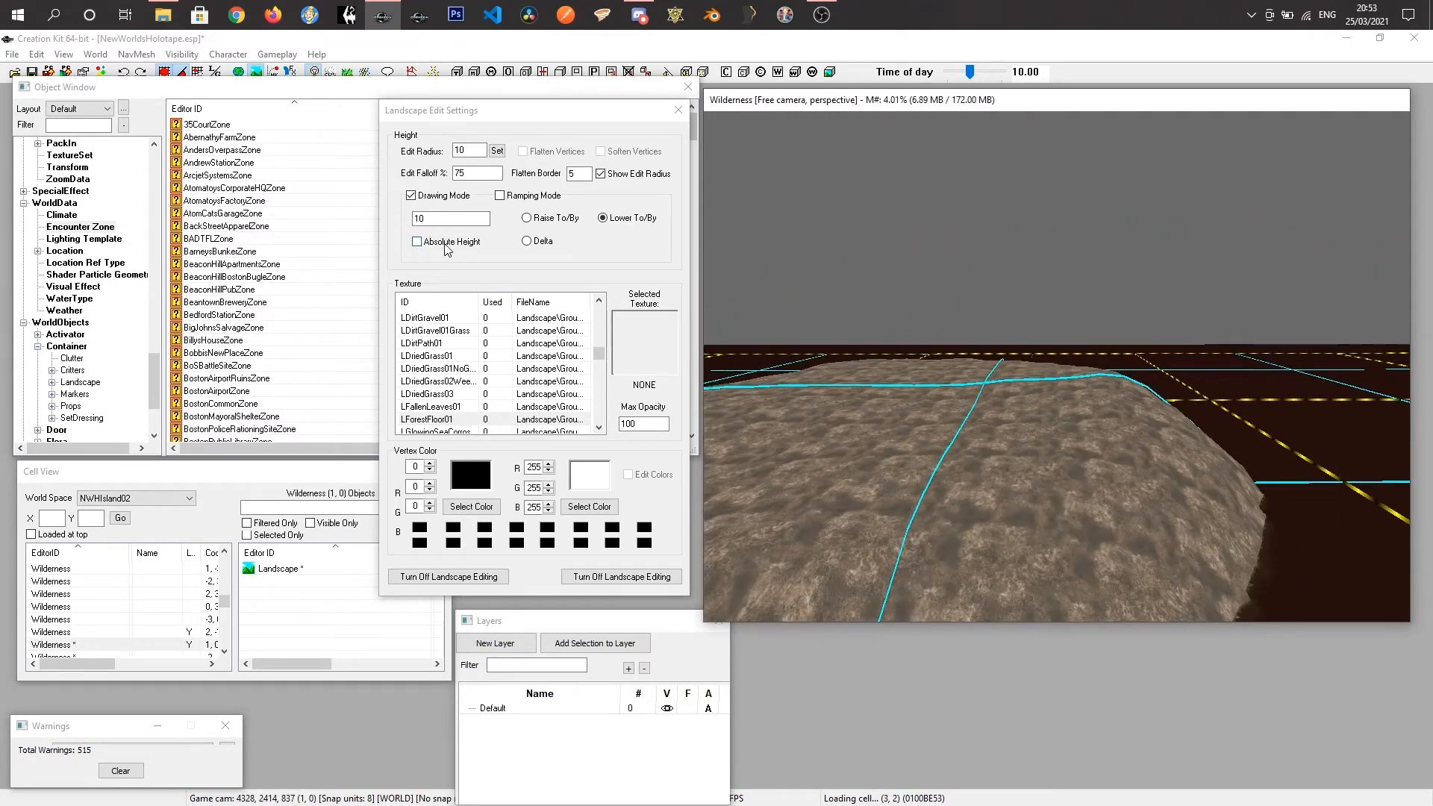
{"action": "left_click", "coordinate": [412, 197]}
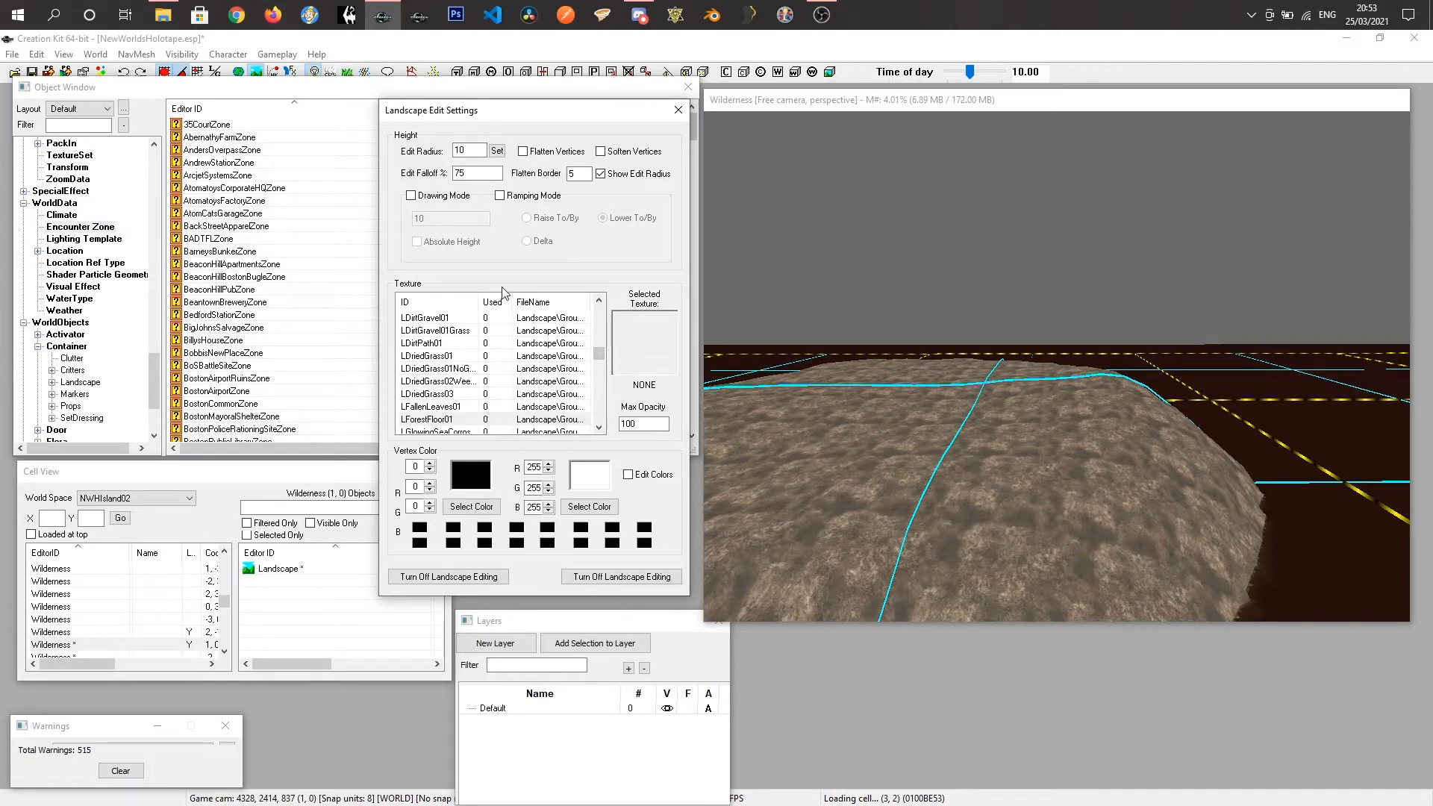
Widen the texture list's ID column, select the LAsphalt01 landscape texture and look through the other available textures.
{"action": "left_click_drag", "start_coordinate": [598, 355], "coordinate": [590, 305]}
{"action": "left_click_drag", "start_coordinate": [478, 302], "coordinate": [598, 311]}
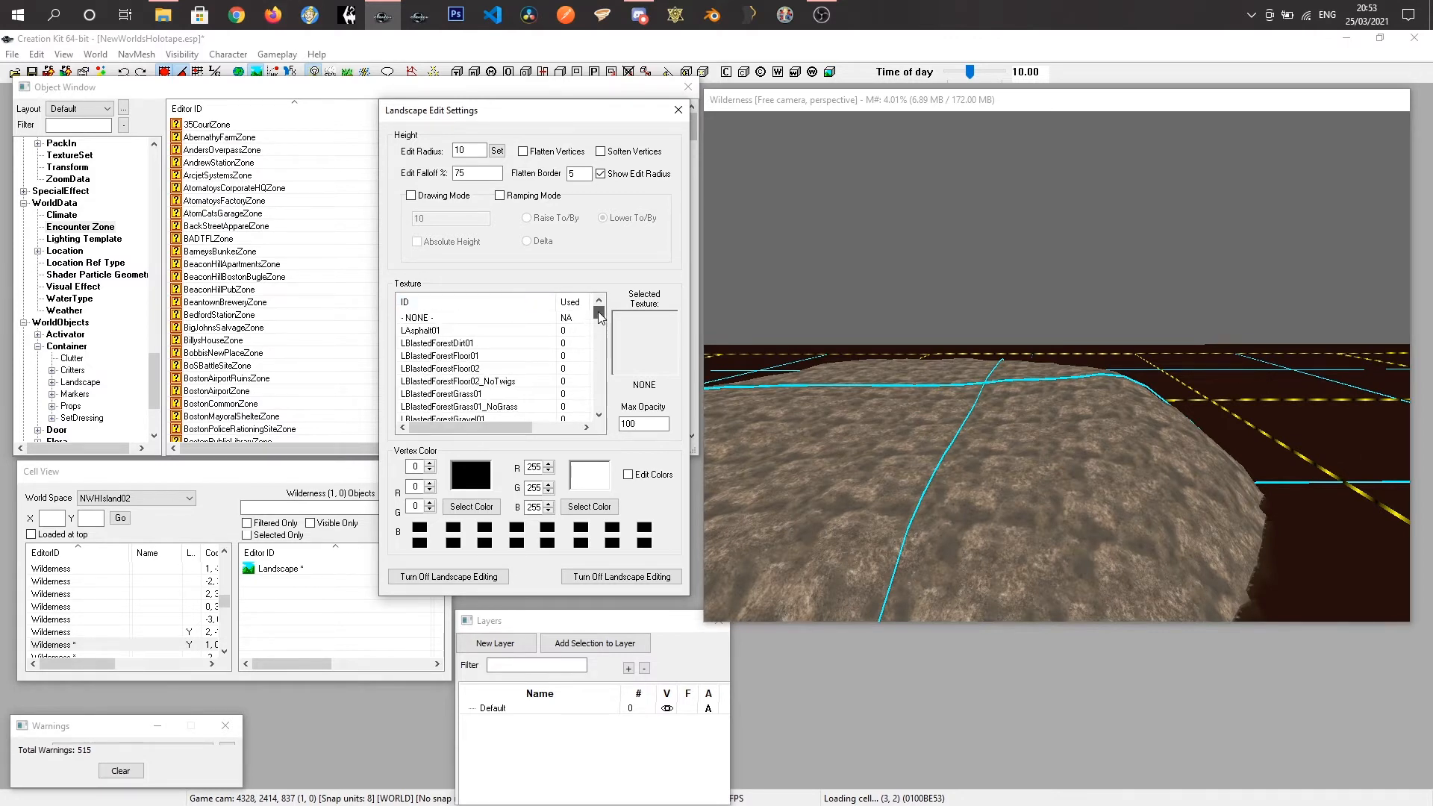
{"action": "left_click", "coordinate": [433, 331]}
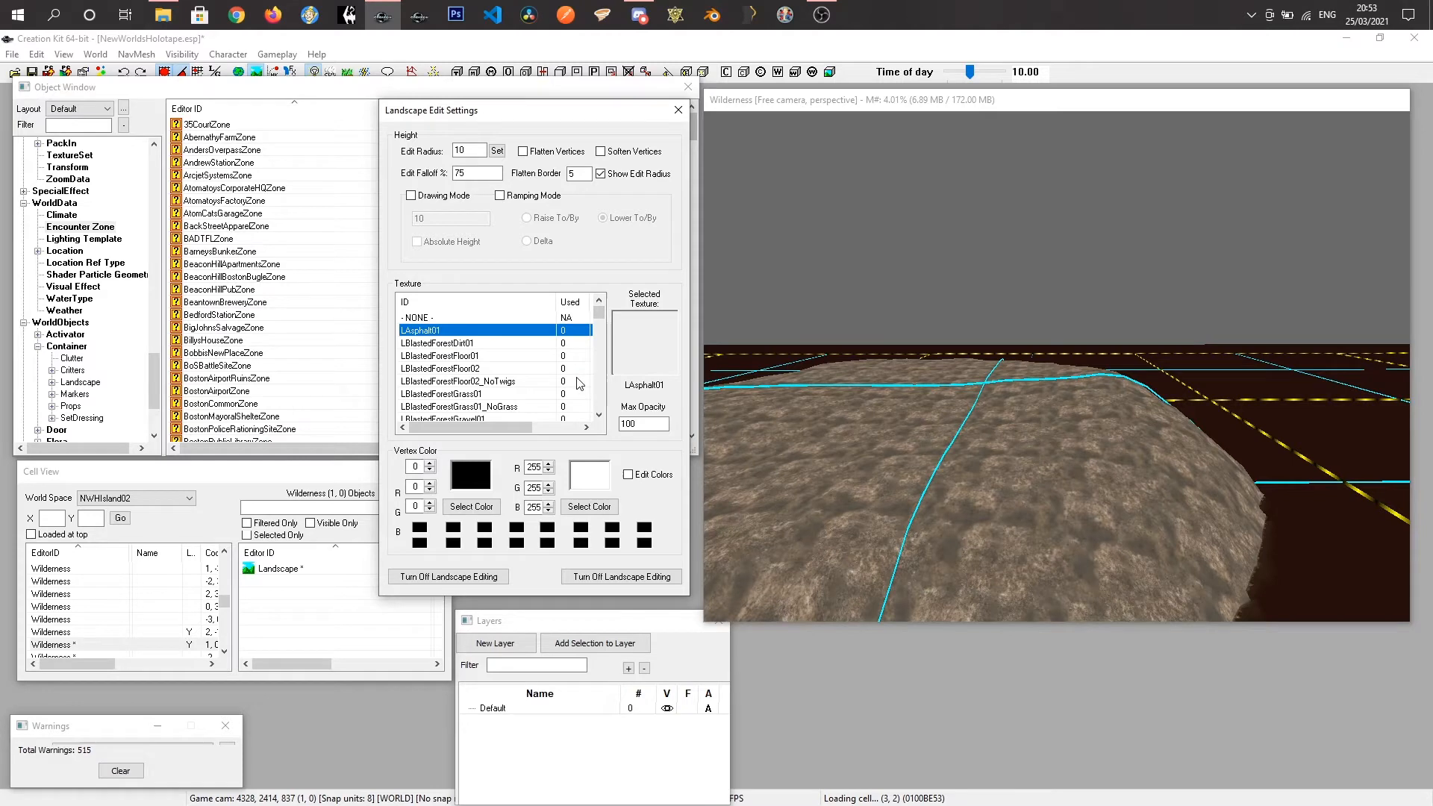
{"action": "middle_click_drag", "start_coordinate": [767, 416], "coordinate": [635, 420], "text": "shift"}
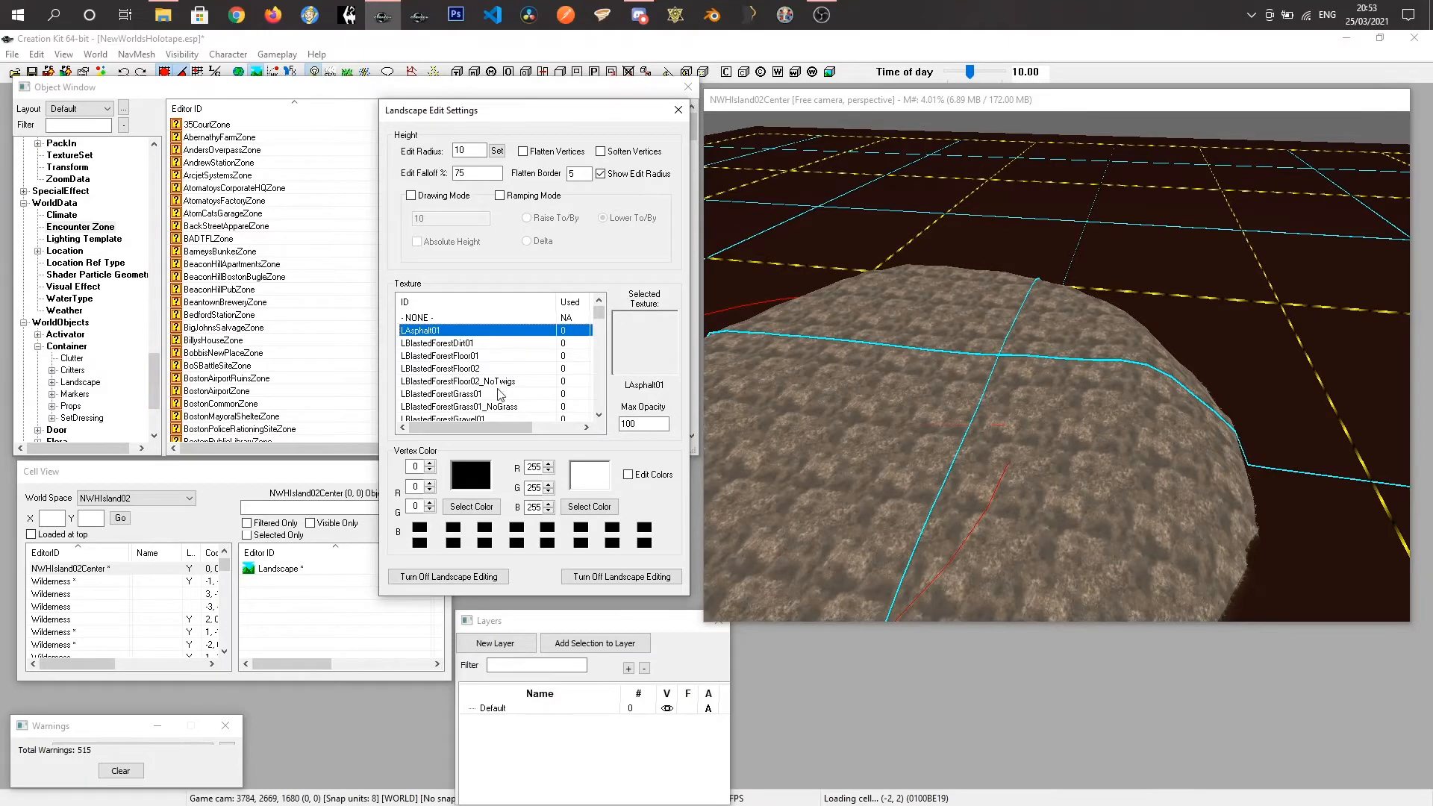
{"action": "scroll", "coordinate": [492, 389], "scroll_direction": "down", "scroll_amount": 2}
{"action": "scroll", "coordinate": [459, 384], "scroll_direction": "down", "scroll_amount": 1}
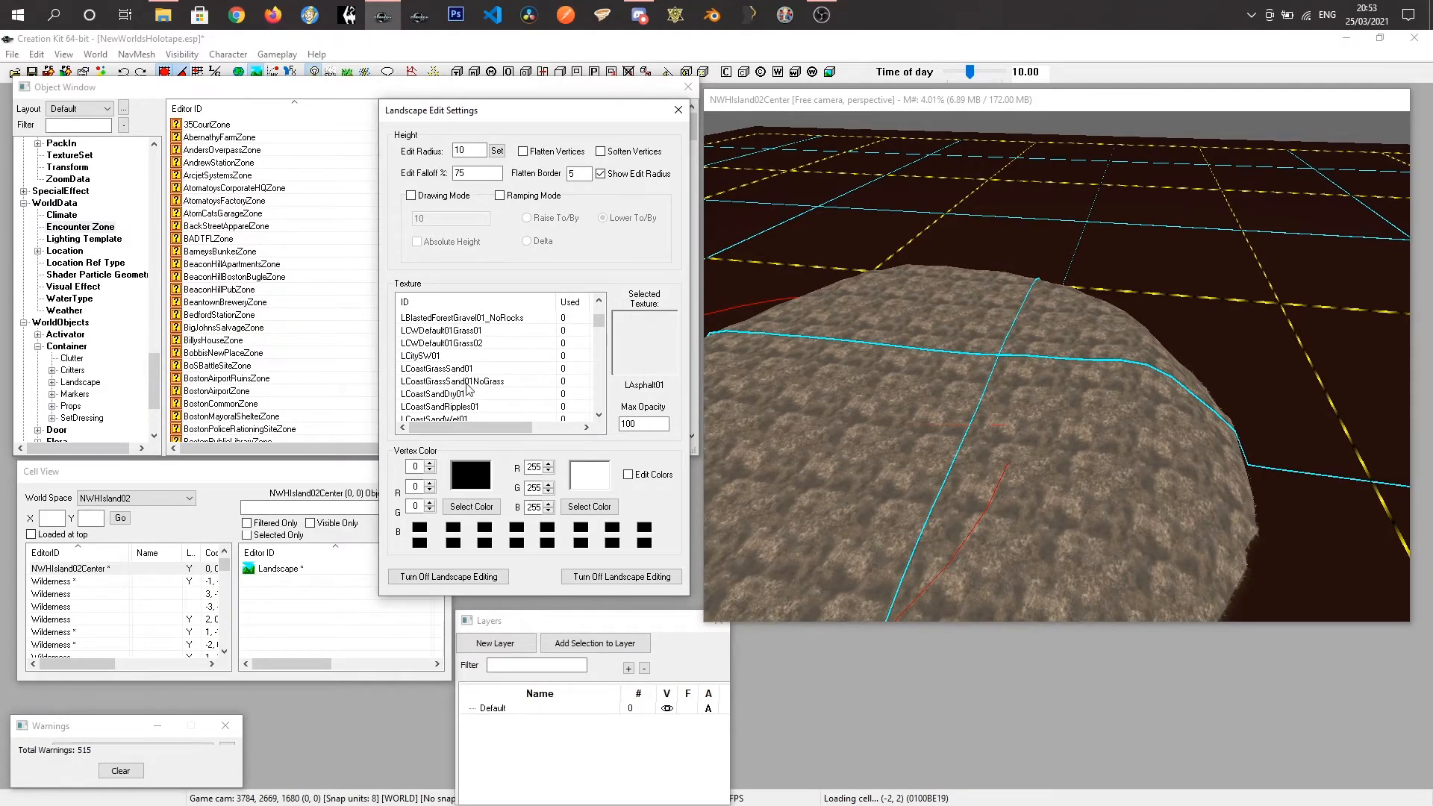
{"action": "scroll", "coordinate": [483, 399], "scroll_direction": "down", "scroll_amount": 3}
{"action": "scroll", "coordinate": [493, 397], "scroll_direction": "down", "scroll_amount": 3}
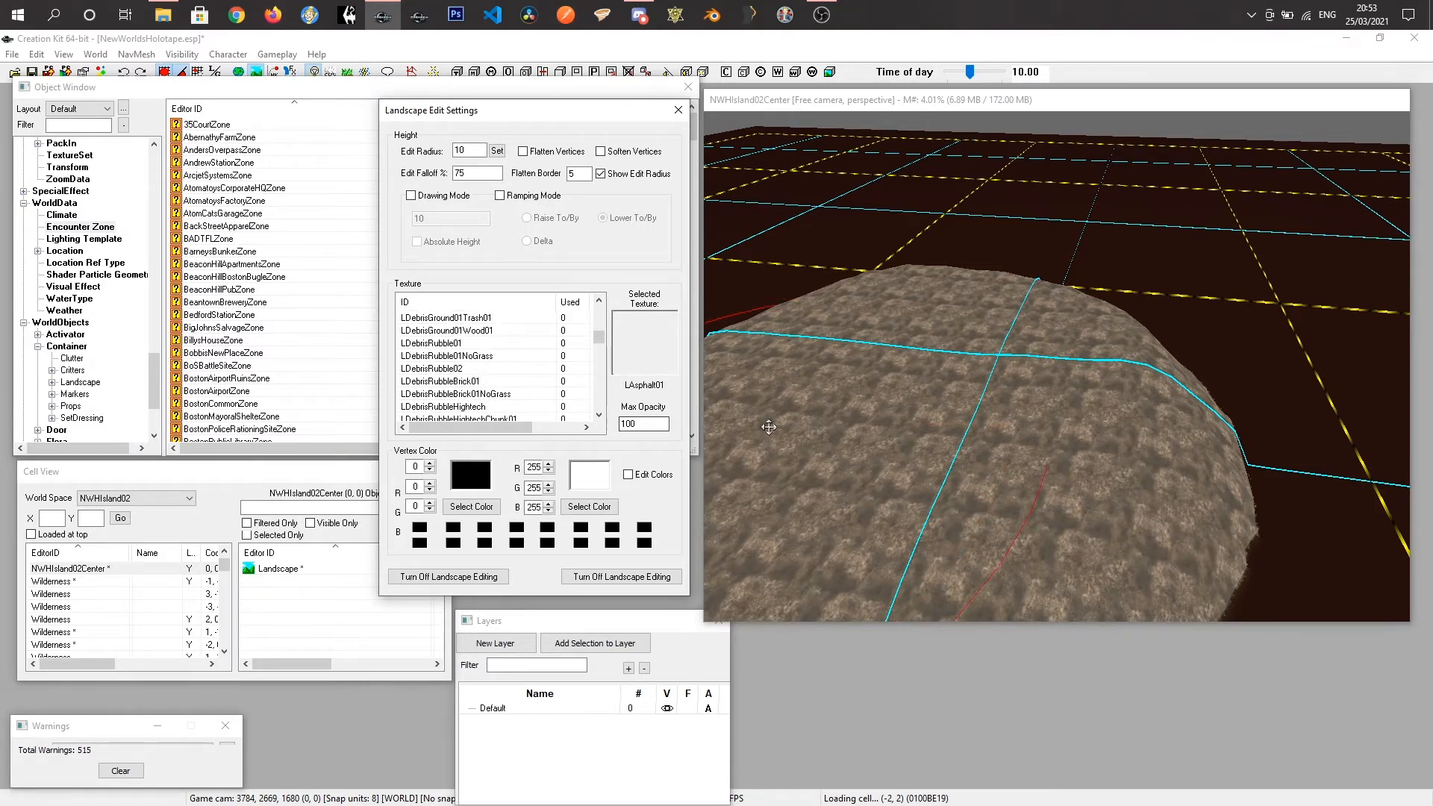
{"action": "middle_click_drag", "start_coordinate": [861, 418], "coordinate": [956, 408]}
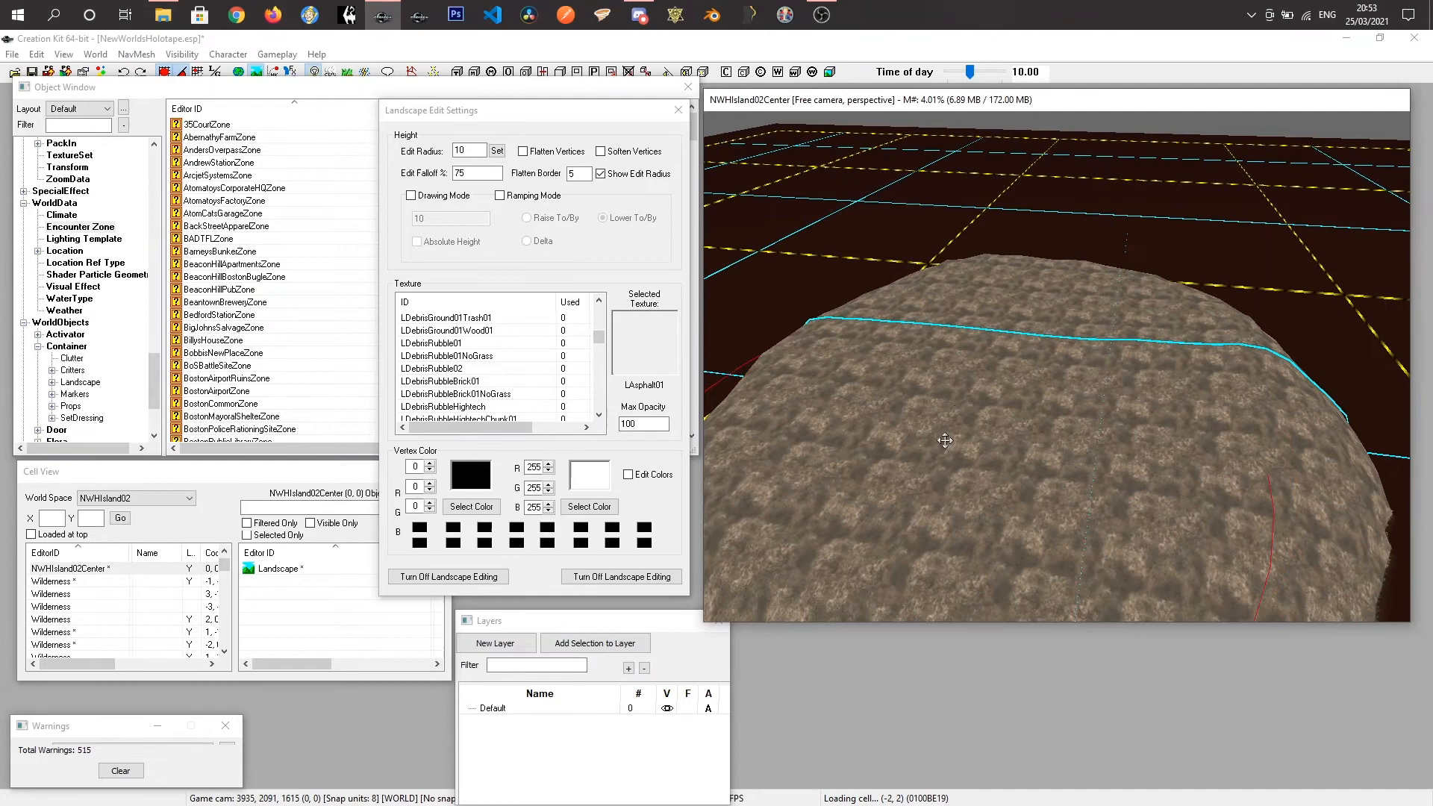
{"action": "scroll", "coordinate": [517, 366], "scroll_direction": "up", "scroll_amount": 7}
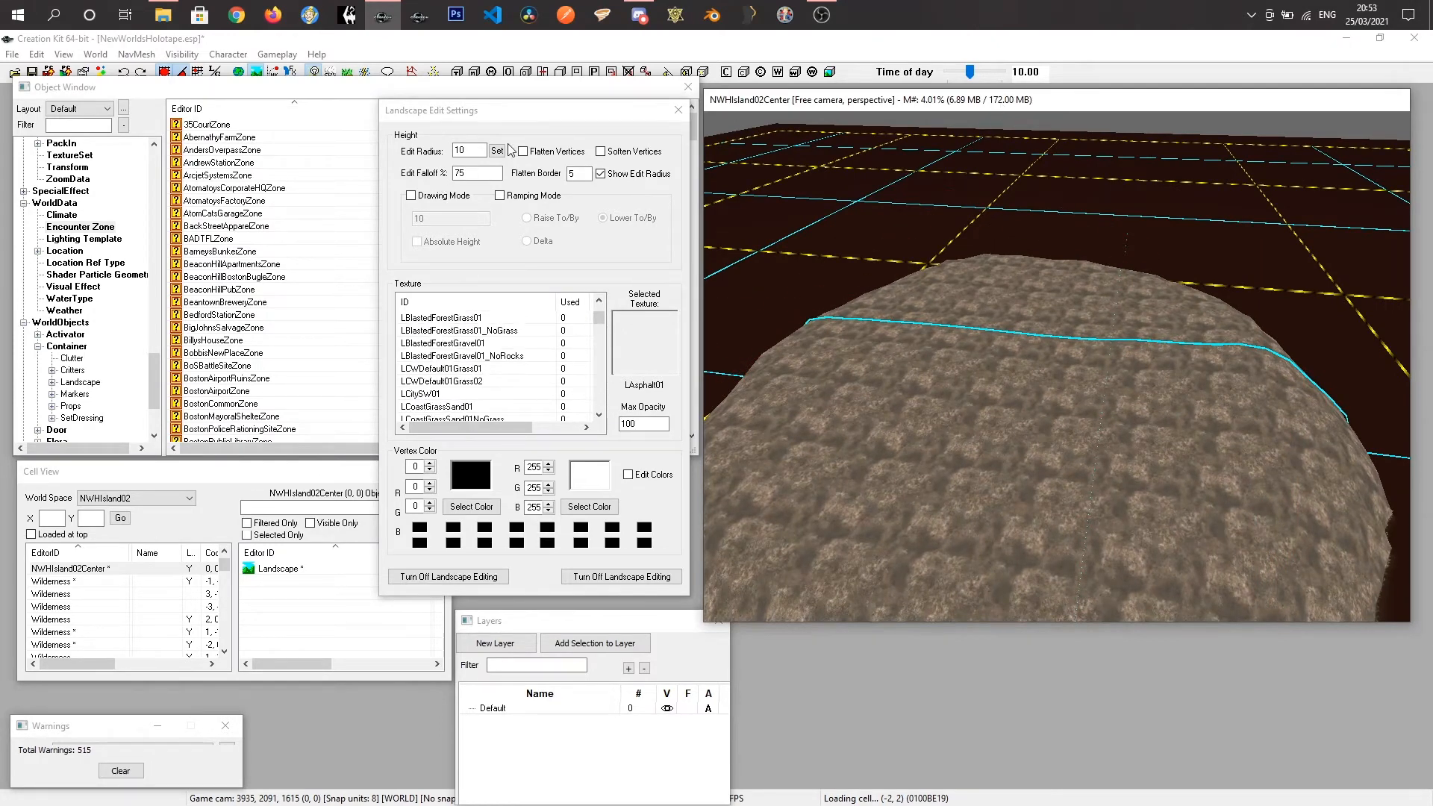
Set the edit radius to 5 and paint the LAsphalt01 texture across the top of the island.
{"action": "double_click", "coordinate": [467, 150]}
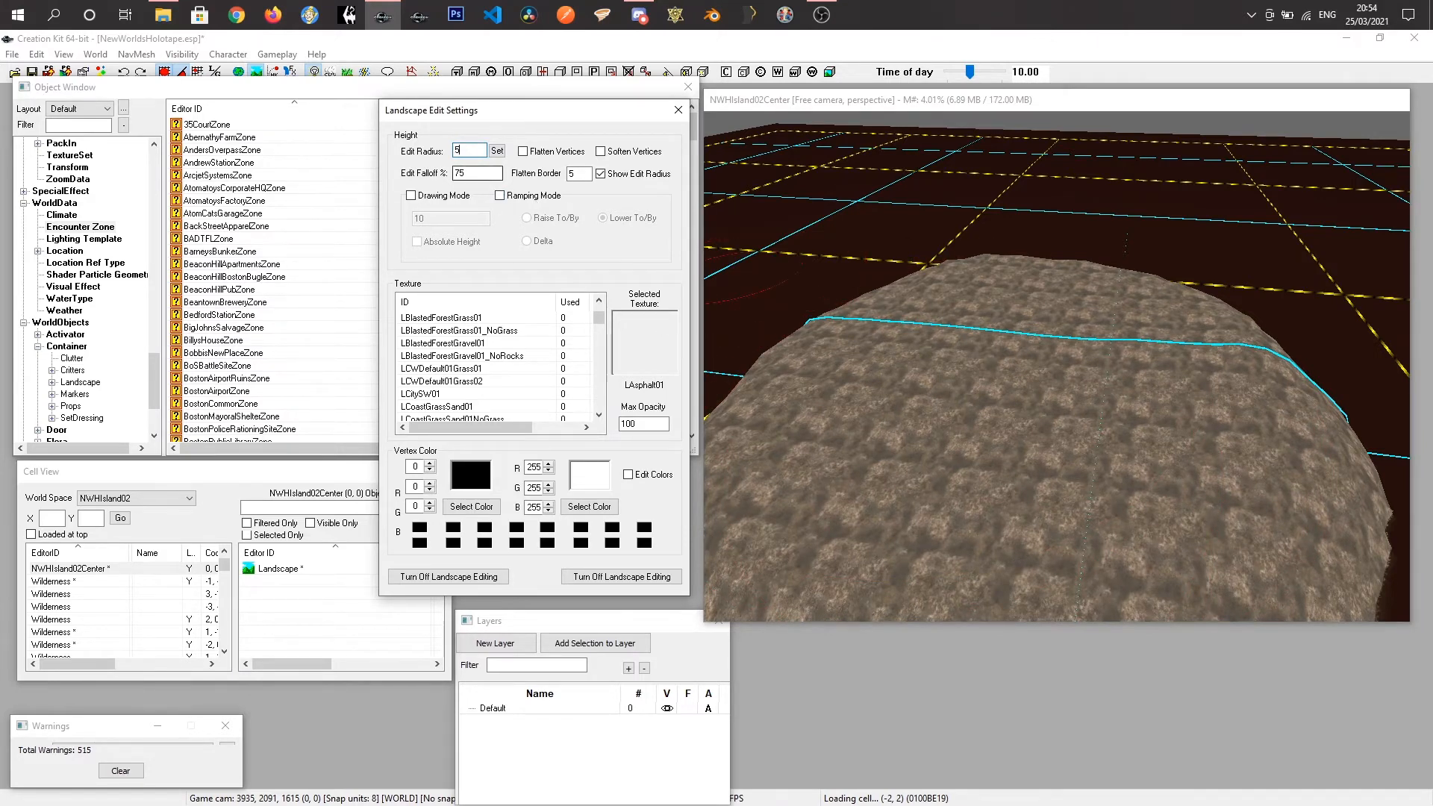
{"action": "scroll", "coordinate": [1003, 409], "scroll_direction": "down", "scroll_amount": 5}
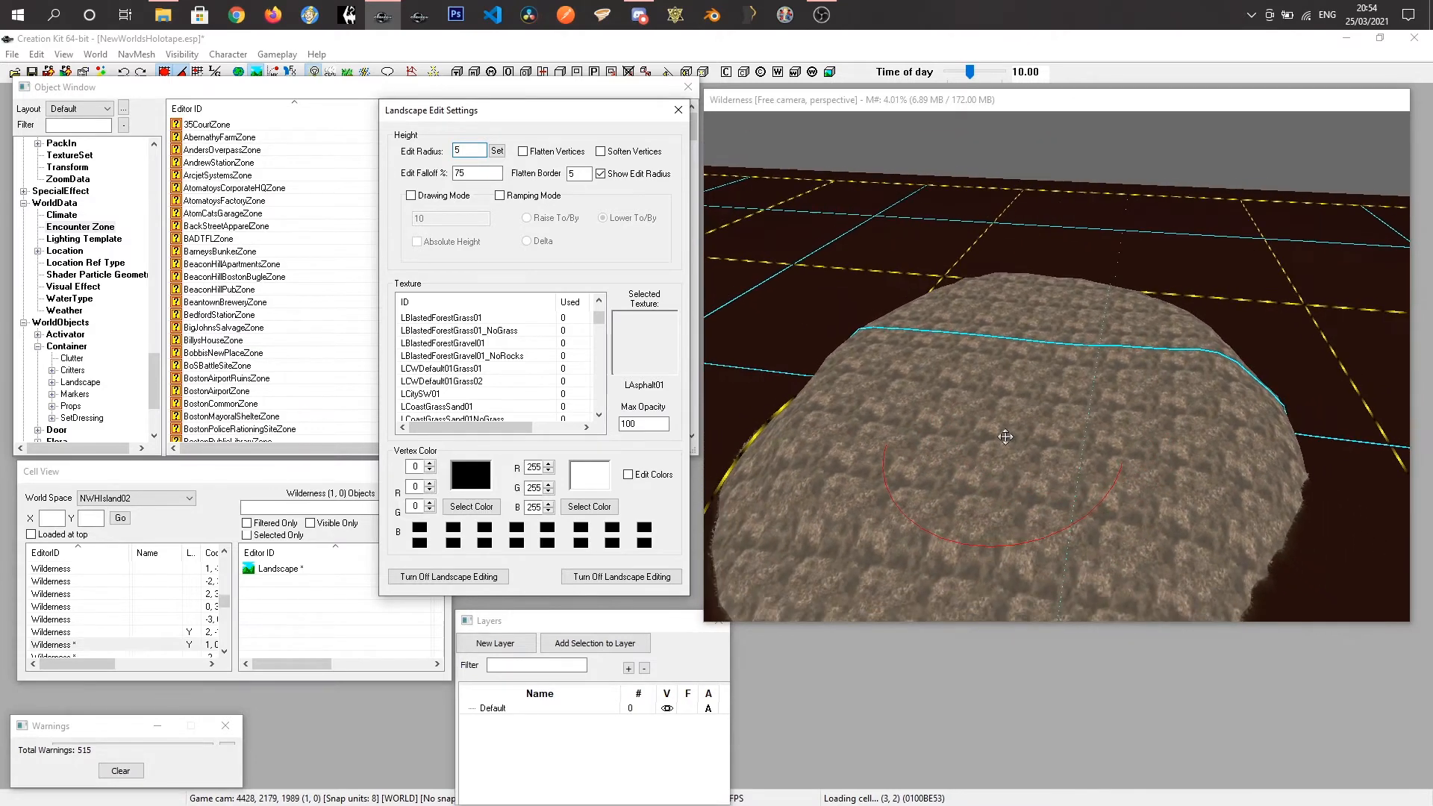
{"action": "middle_click_drag", "start_coordinate": [1005, 436], "coordinate": [1011, 485], "text": "shift"}
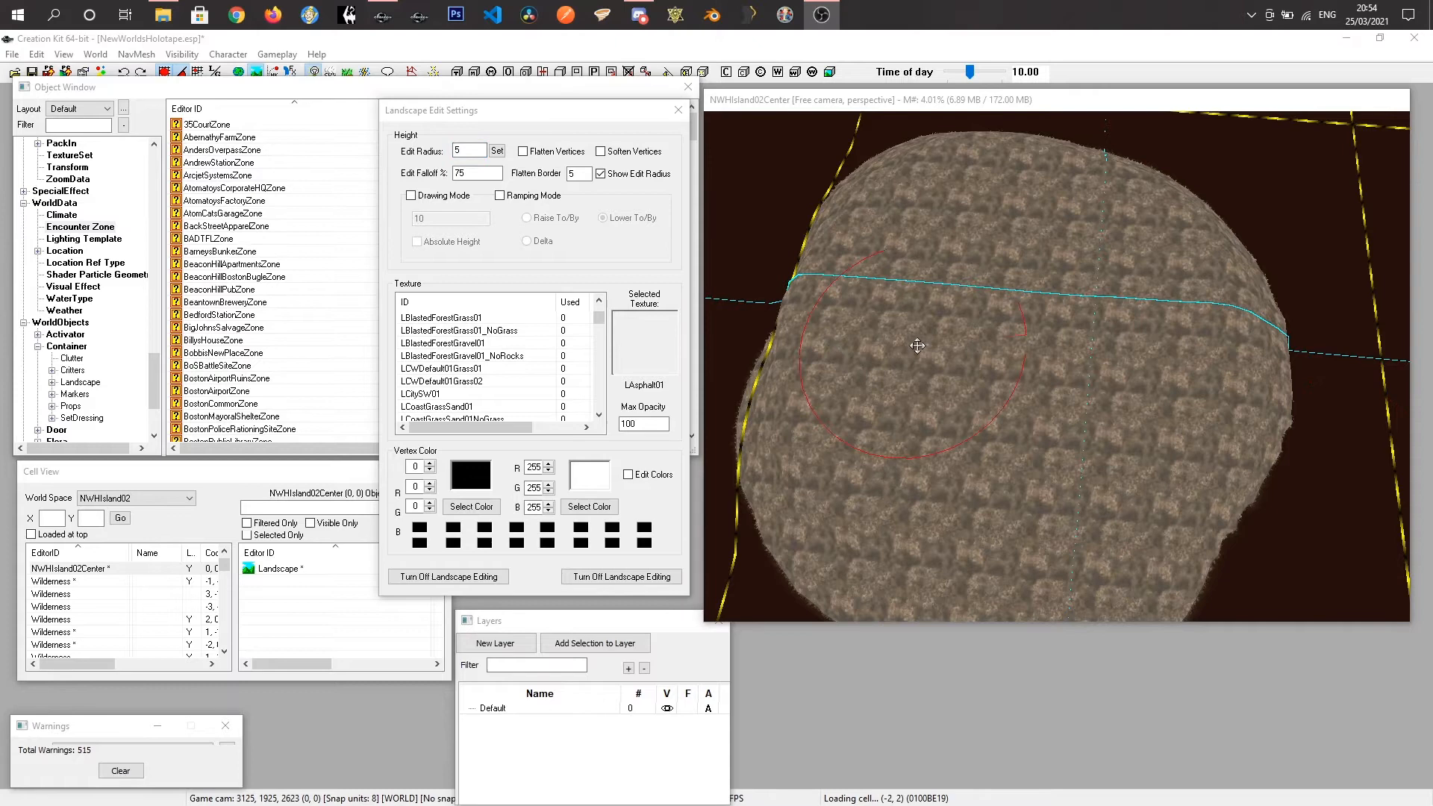
{"action": "middle_click_drag", "start_coordinate": [911, 362], "coordinate": [921, 380], "text": "shift"}
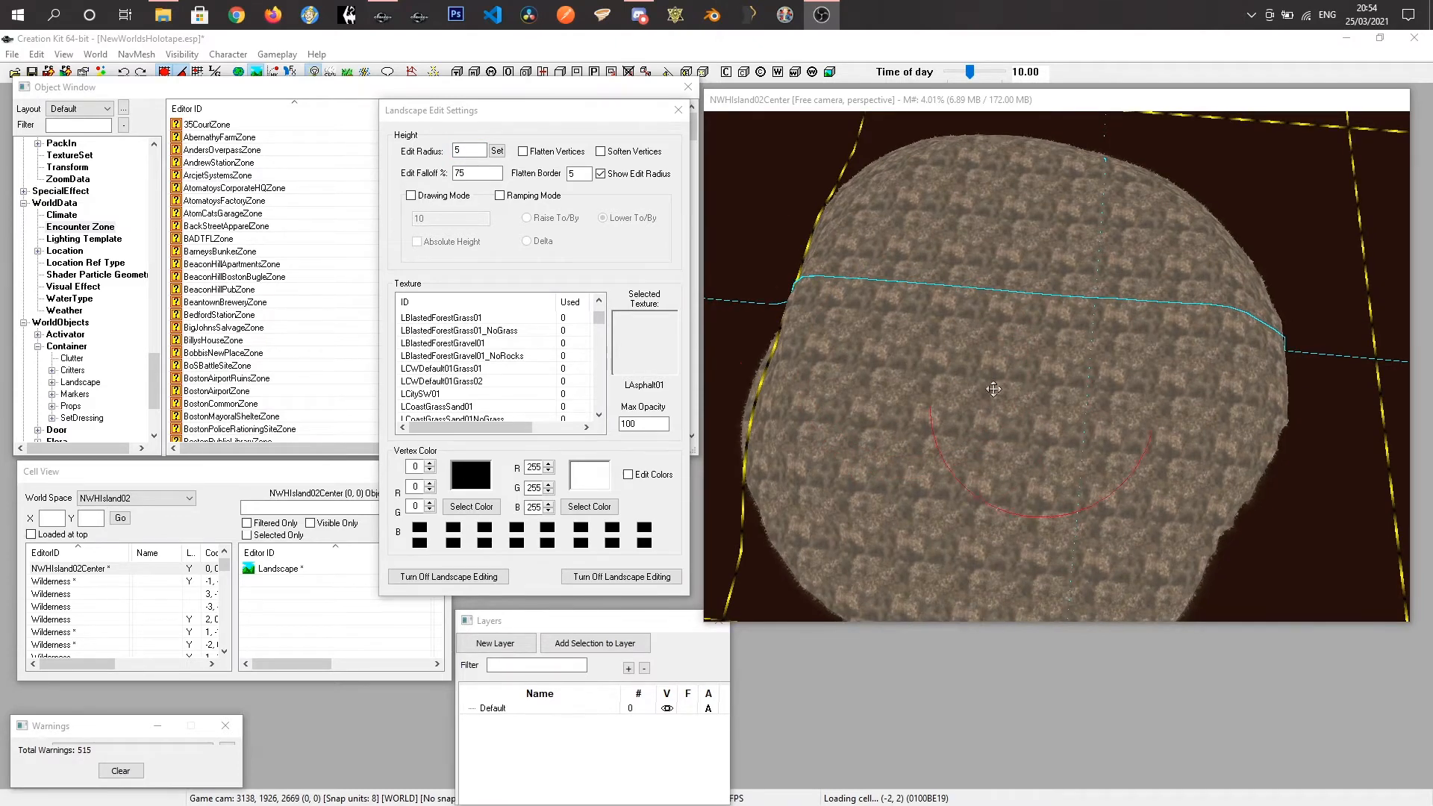
{"action": "scroll", "coordinate": [1033, 397], "scroll_direction": "down", "scroll_amount": 4}
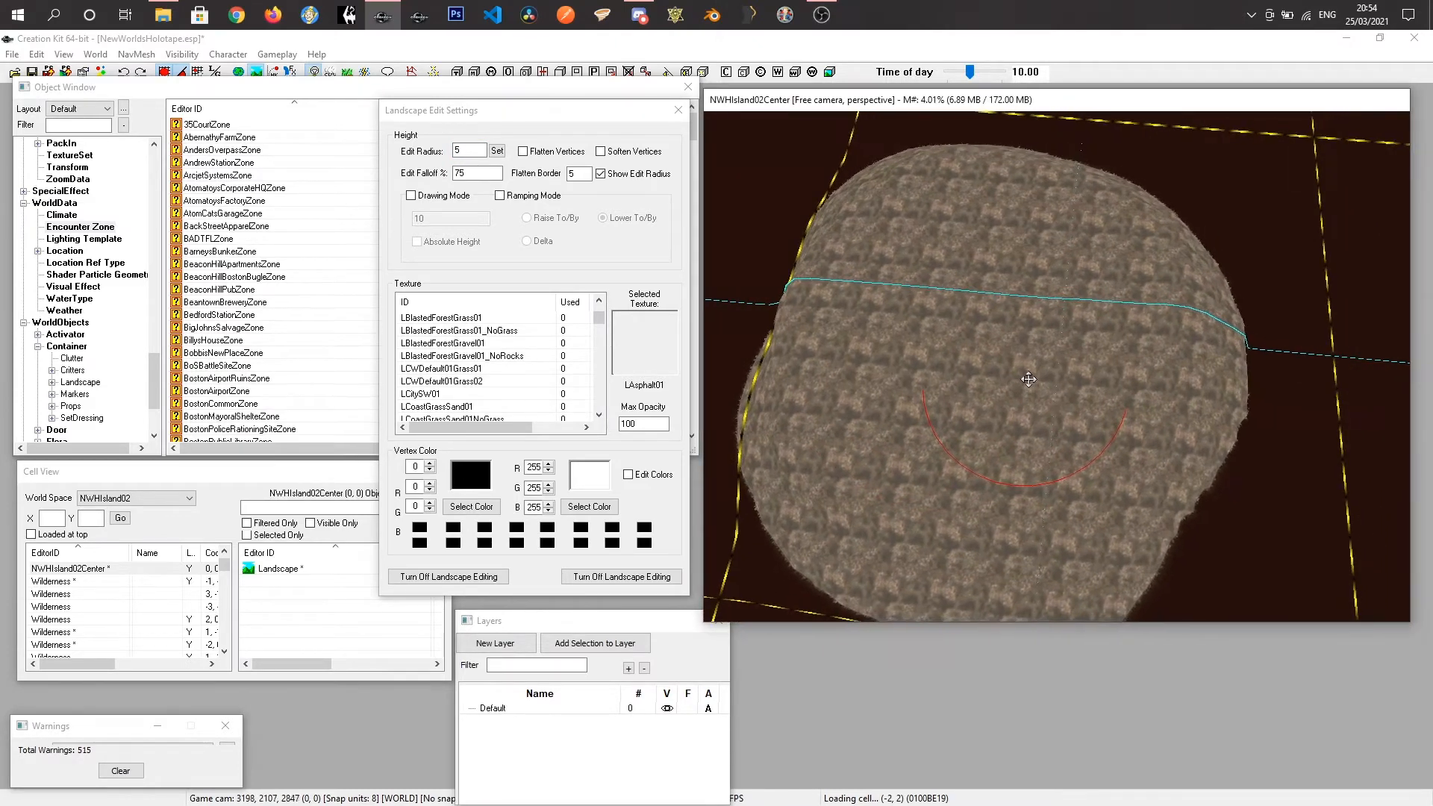
{"action": "middle_click_drag", "start_coordinate": [1028, 379], "coordinate": [1032, 404]}
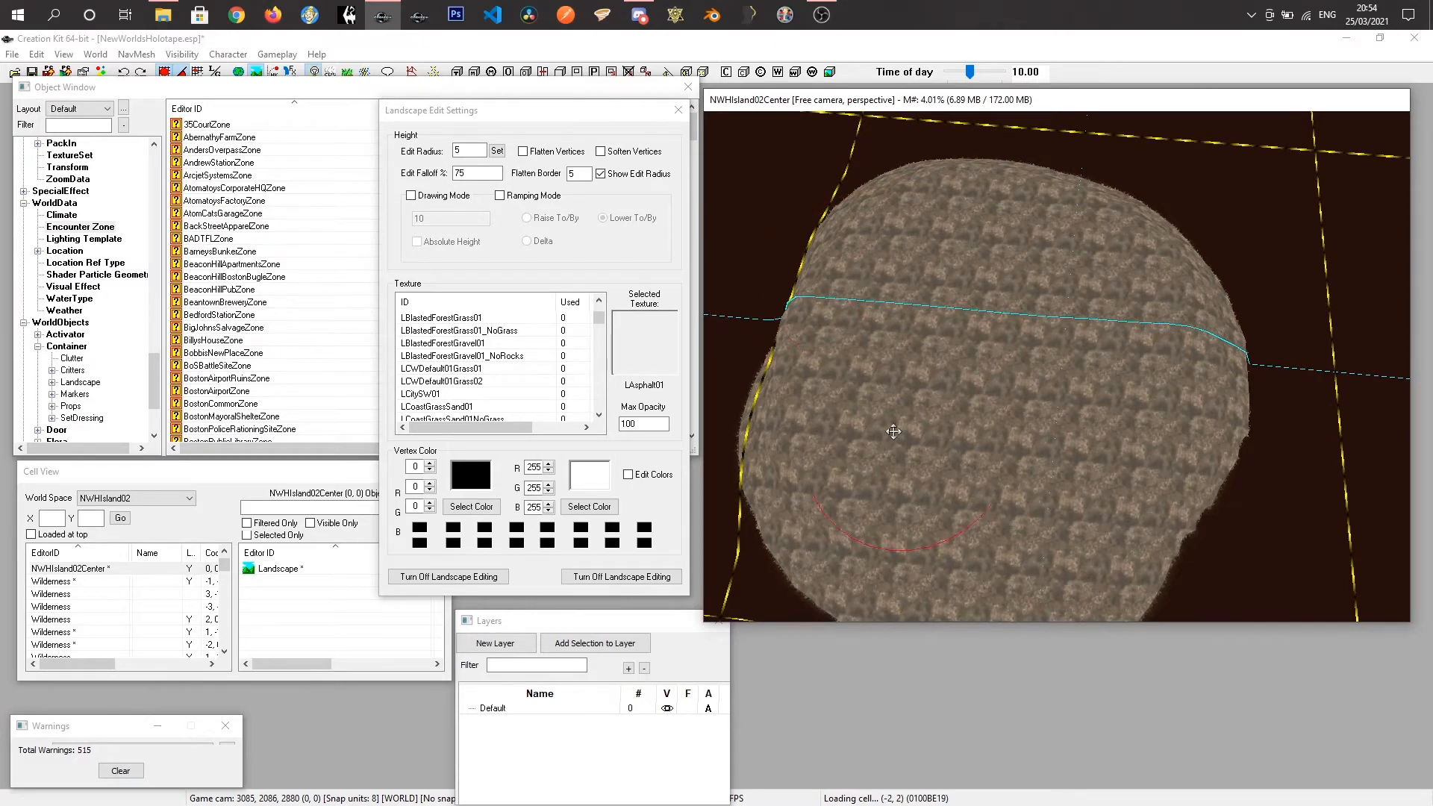
{"action": "left_click_drag", "start_coordinate": [878, 410], "coordinate": [928, 426]}
{"action": "mouse_move", "coordinate": [927, 426]}
{"action": "right_mouse_down"}
{"action": "mouse_move", "coordinate": [967, 409]}
{"action": "mouse_move", "coordinate": [870, 415]}
{"action": "right_mouse_up"}
{"action": "mouse_move", "coordinate": [869, 415]}
{"action": "middle_mouse_down", "text": "shift"}
{"action": "mouse_move", "coordinate": [887, 350]}
{"action": "mouse_move", "coordinate": [967, 438]}
{"action": "middle_mouse_up", "text": "shift"}
{"action": "middle_click_drag", "start_coordinate": [945, 453], "coordinate": [984, 435], "text": "shift"}
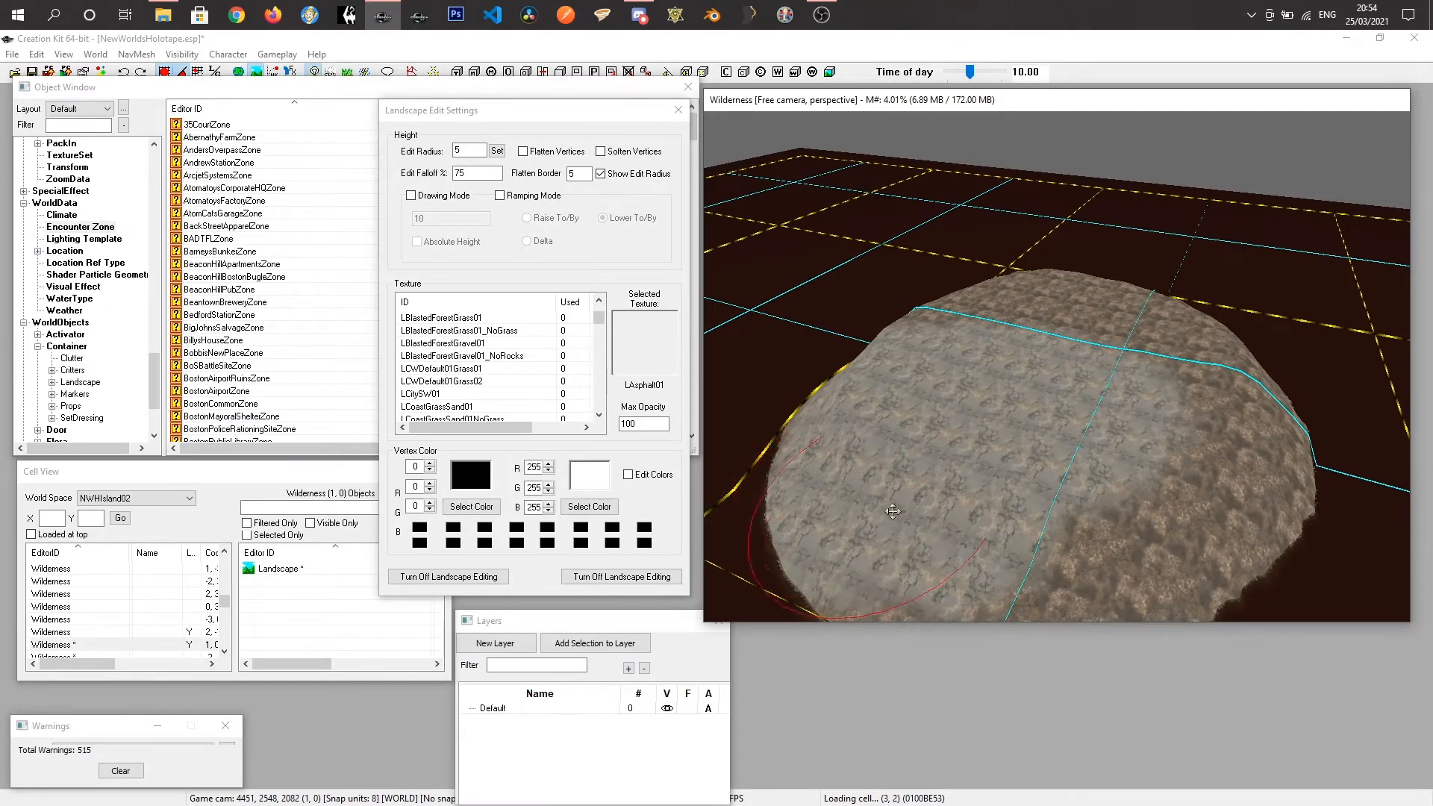
Extend the LAsphalt01 texture down the island's side slopes.
{"action": "left_click_drag", "start_coordinate": [1042, 466], "coordinate": [1175, 534]}
{"action": "mouse_move", "coordinate": [1152, 506]}
{"action": "middle_mouse_down", "text": "shift"}
{"action": "mouse_move", "coordinate": [1082, 471]}
{"action": "mouse_move", "coordinate": [1096, 472]}
{"action": "mouse_move", "coordinate": [1067, 489]}
{"action": "middle_mouse_up", "text": "shift"}
{"action": "mouse_move", "coordinate": [952, 530]}
{"action": "right_mouse_down"}
{"action": "mouse_move", "coordinate": [942, 552]}
{"action": "mouse_move", "coordinate": [1092, 570]}
{"action": "right_mouse_up"}
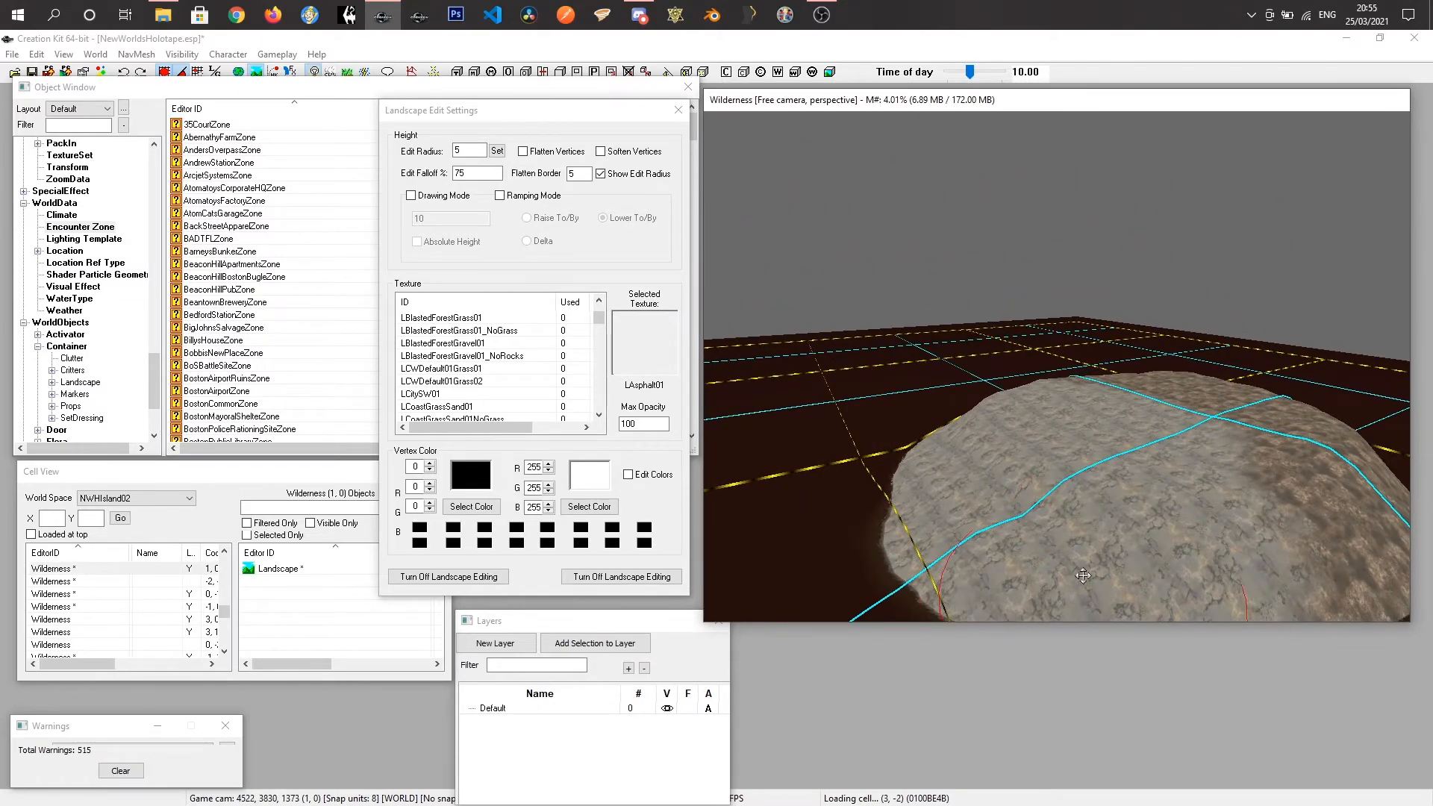
{"action": "mouse_move", "coordinate": [959, 478]}
{"action": "middle_mouse_down", "text": "shift"}
{"action": "mouse_move", "coordinate": [1067, 456]}
{"action": "mouse_move", "coordinate": [1049, 511]}
{"action": "mouse_move", "coordinate": [1068, 503]}
{"action": "mouse_move", "coordinate": [970, 478]}
{"action": "middle_mouse_up", "text": "shift"}
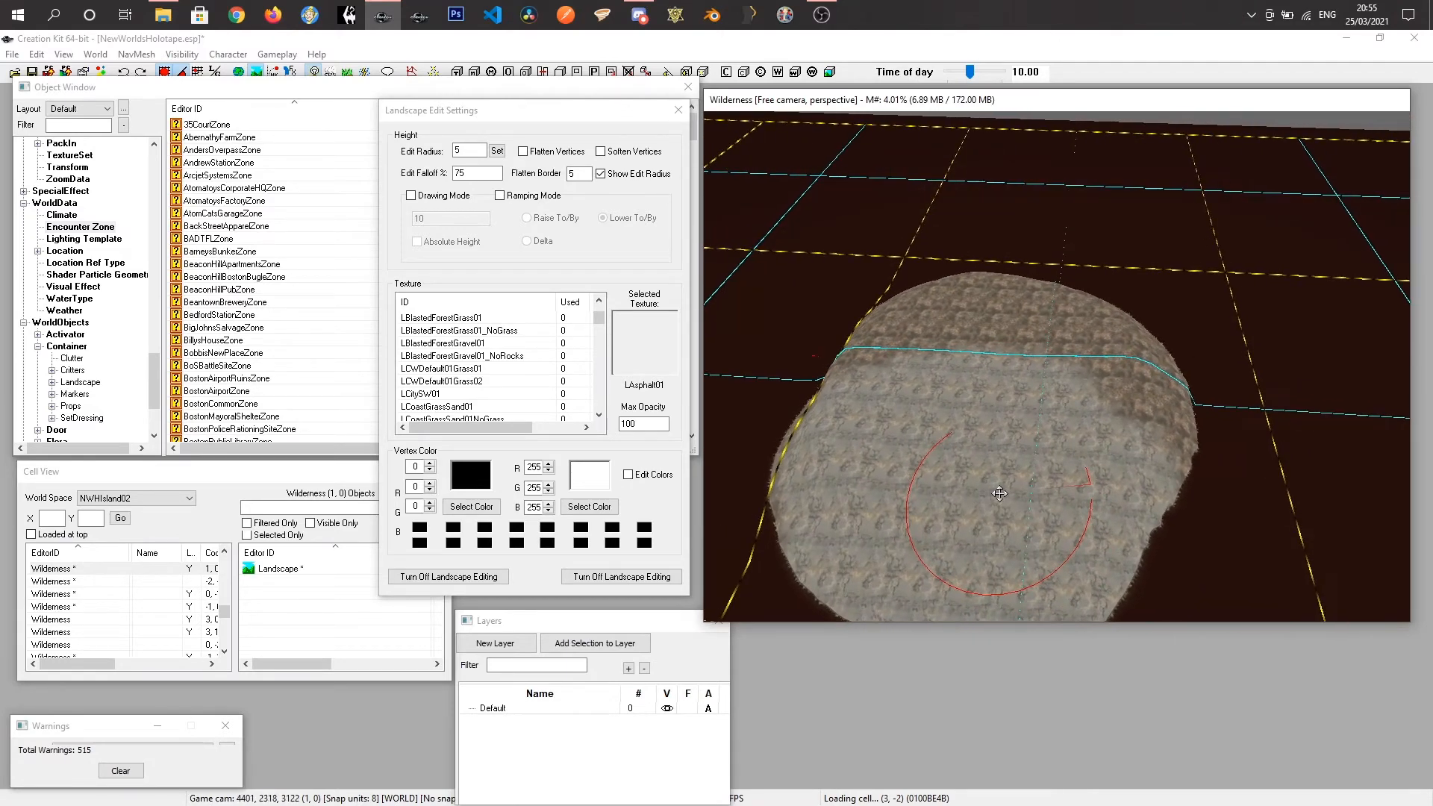
Select the LCoastSandWet01 texture and paint a patch of it over the asphalt on the island's top.
{"action": "scroll", "coordinate": [438, 381], "scroll_direction": "down", "scroll_amount": 2}
{"action": "left_click", "coordinate": [440, 382]}
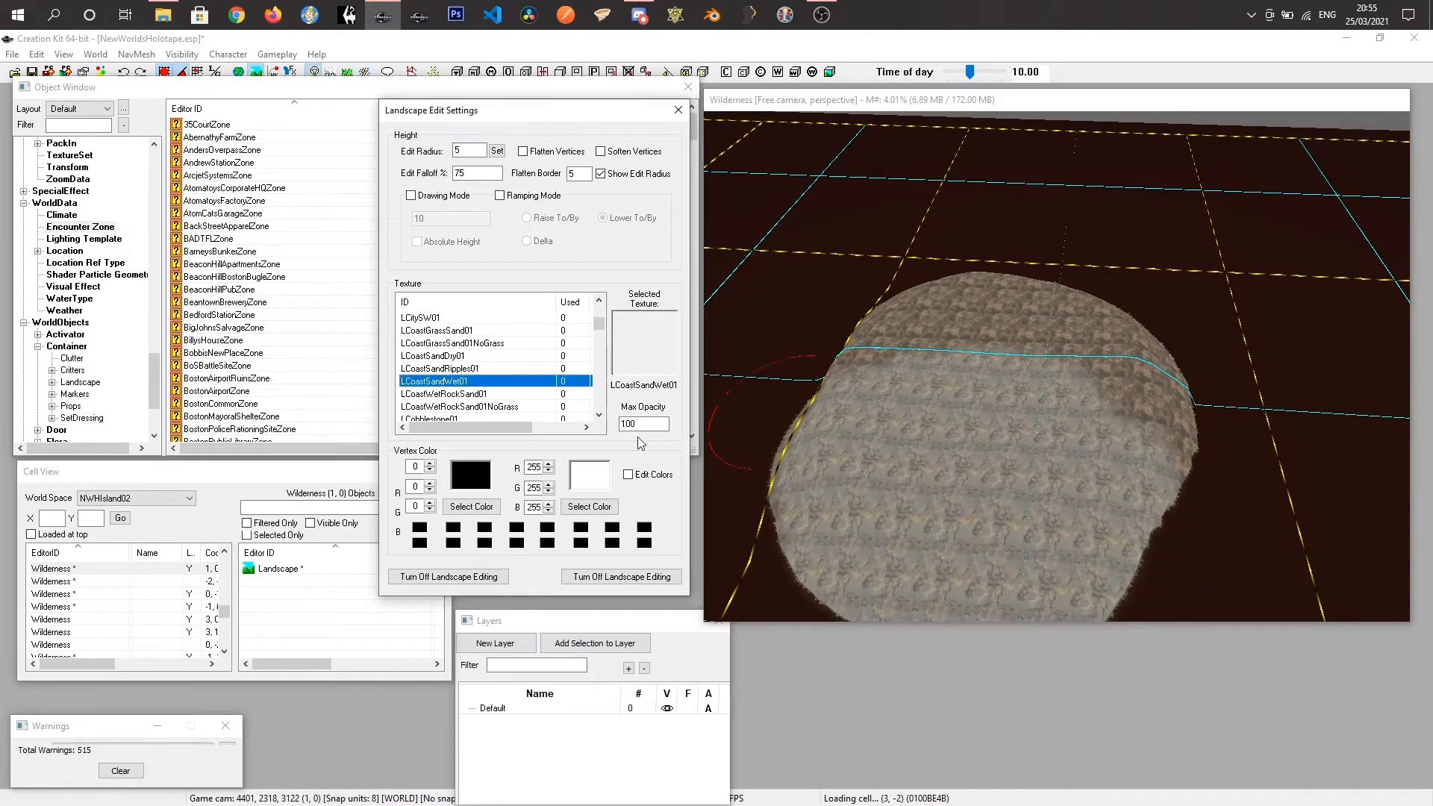
{"action": "mouse_move", "coordinate": [933, 477]}
{"action": "left_mouse_down"}
{"action": "mouse_move", "coordinate": [908, 448]}
{"action": "mouse_move", "coordinate": [843, 492]}
{"action": "left_mouse_up"}
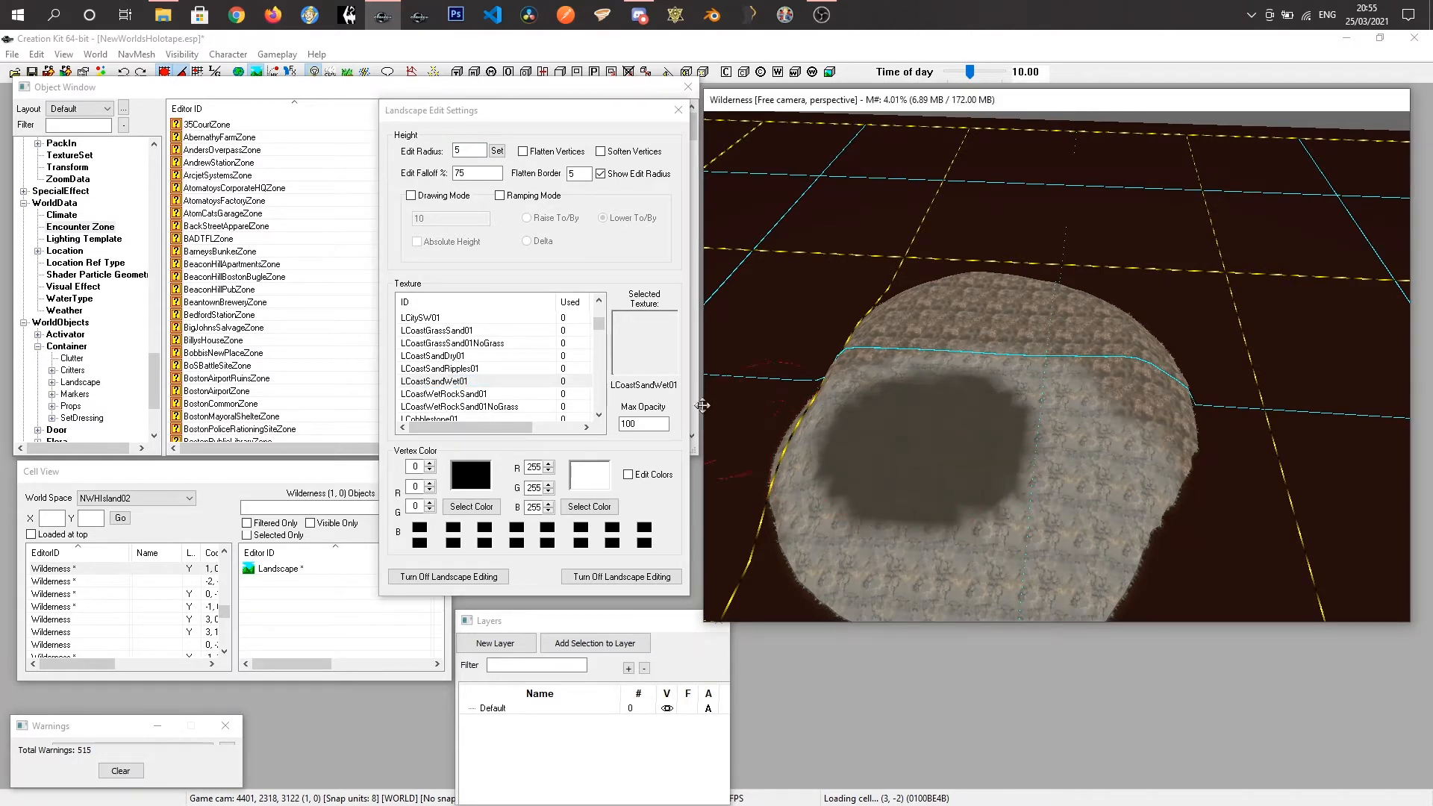
Paint a patch of LCoastWetRockSand01 beside the wet sand and a patch of LDebrisGround on the island's far slope.
{"action": "left_click", "coordinate": [448, 394]}
{"action": "left_click_drag", "start_coordinate": [1067, 418], "coordinate": [1033, 409]}
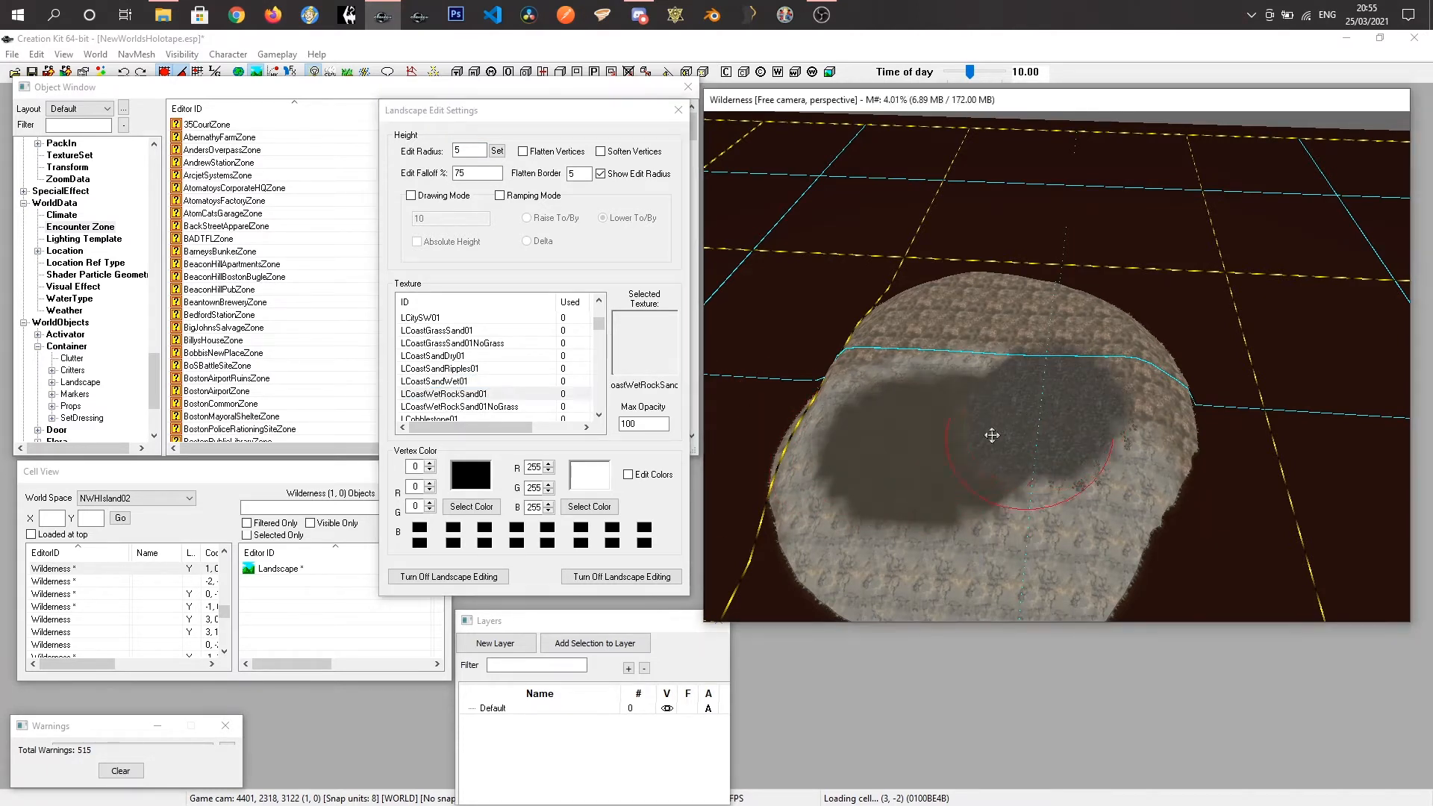
{"action": "left_click", "coordinate": [448, 407]}
{"action": "scroll", "coordinate": [448, 407], "scroll_direction": "down", "scroll_amount": 2}
{"action": "left_click", "coordinate": [447, 405]}
{"action": "mouse_move", "coordinate": [963, 322]}
{"action": "right_mouse_down"}
{"action": "mouse_move", "coordinate": [997, 344]}
{"action": "mouse_move", "coordinate": [1072, 343]}
{"action": "mouse_move", "coordinate": [1106, 432]}
{"action": "mouse_move", "coordinate": [1073, 433]}
{"action": "mouse_move", "coordinate": [1153, 391]}
{"action": "right_mouse_up"}
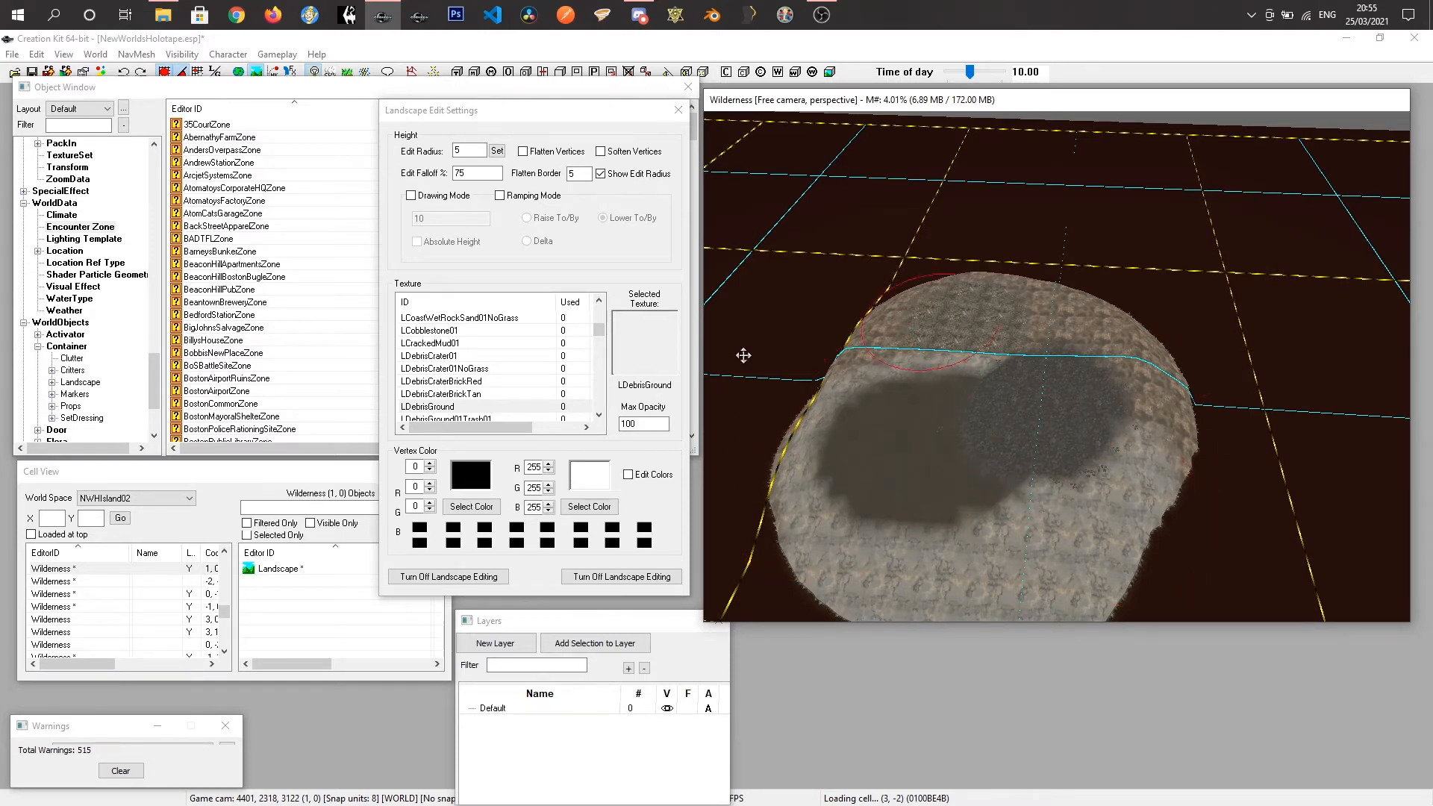
Select the LDebrisRubble02 texture and paint it over the far side of the island beside the debris ground patch.
{"action": "scroll", "coordinate": [430, 407], "scroll_direction": "down", "scroll_amount": 2}
{"action": "left_click", "coordinate": [447, 382]}
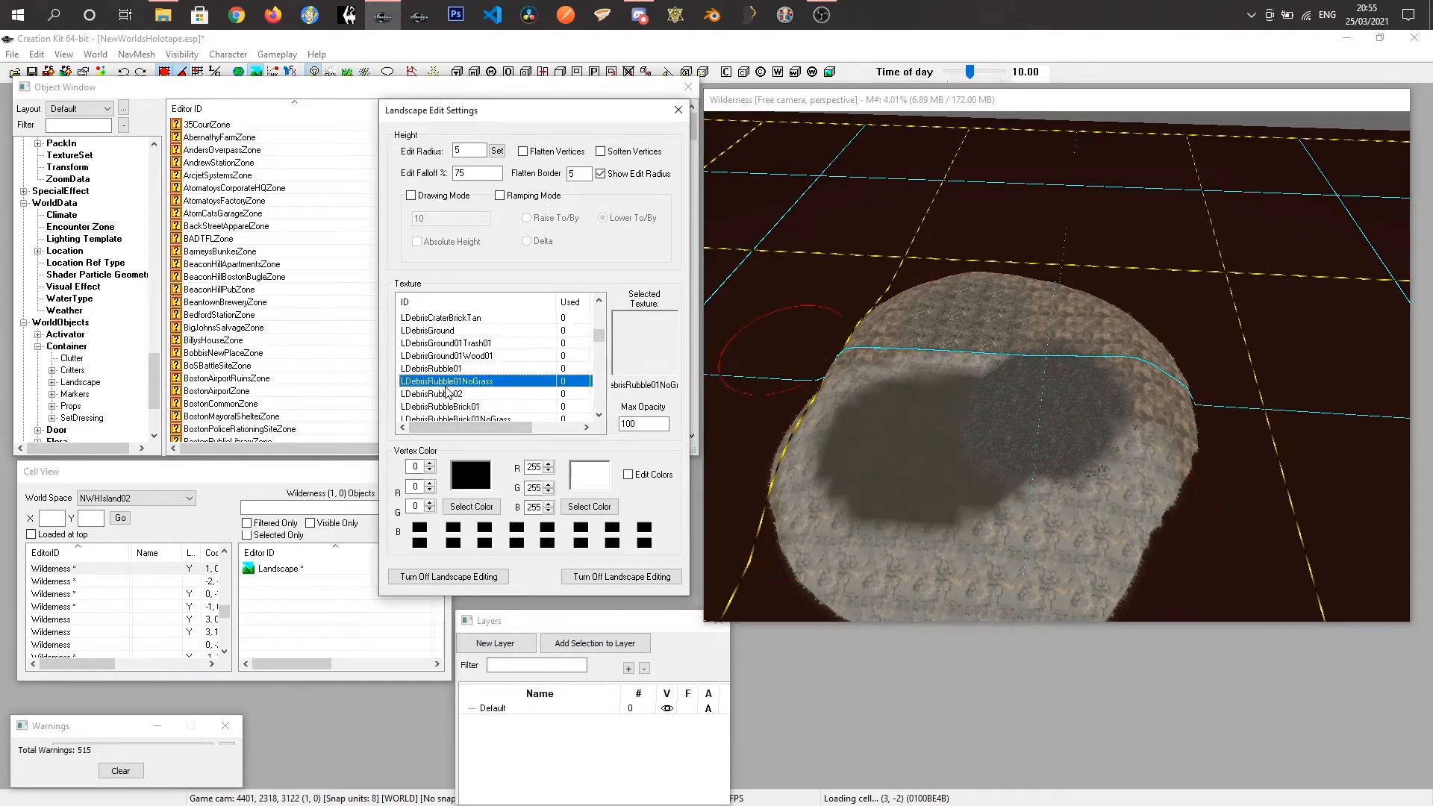
{"action": "left_click", "coordinate": [460, 395]}
{"action": "mouse_move", "coordinate": [1118, 320]}
{"action": "right_mouse_down"}
{"action": "mouse_move", "coordinate": [1124, 336]}
{"action": "mouse_move", "coordinate": [1019, 352]}
{"action": "right_mouse_up"}
Select the LDiamondTrash01 texture and paint it over part of the rubble area at the island's outer edge.
{"action": "scroll", "coordinate": [500, 410], "scroll_direction": "down", "scroll_amount": 2}
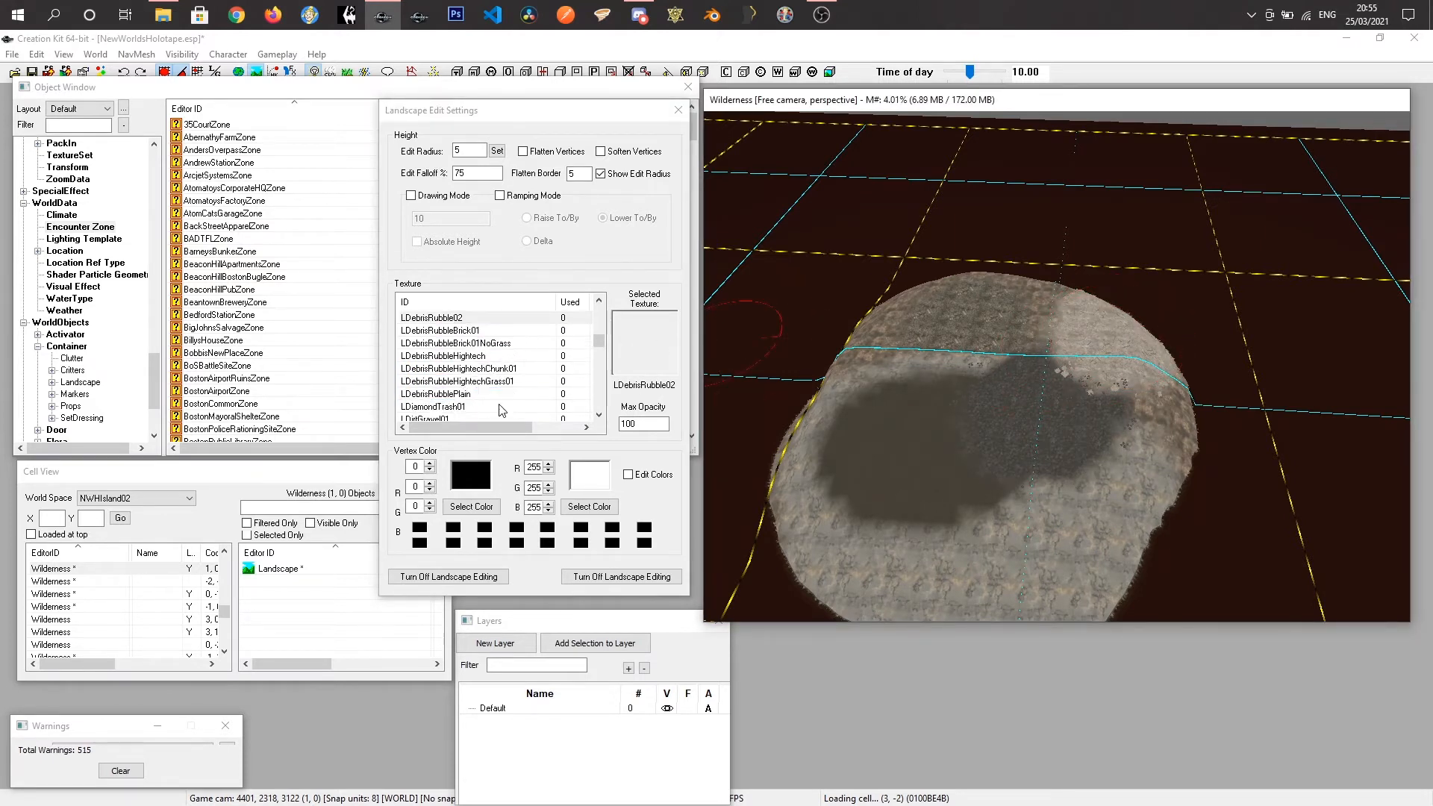
{"action": "left_click", "coordinate": [445, 406]}
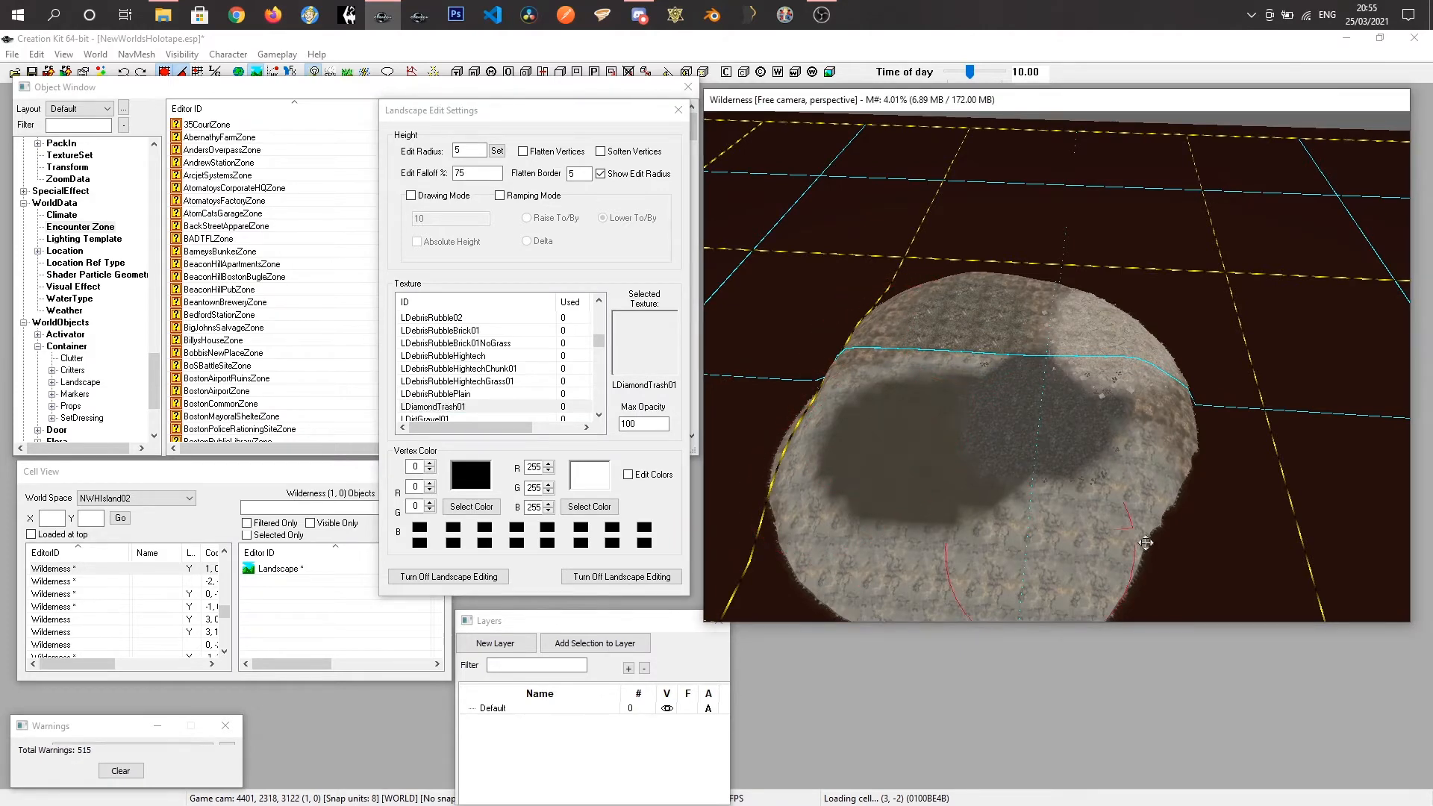
{"action": "key", "text": "shift"}
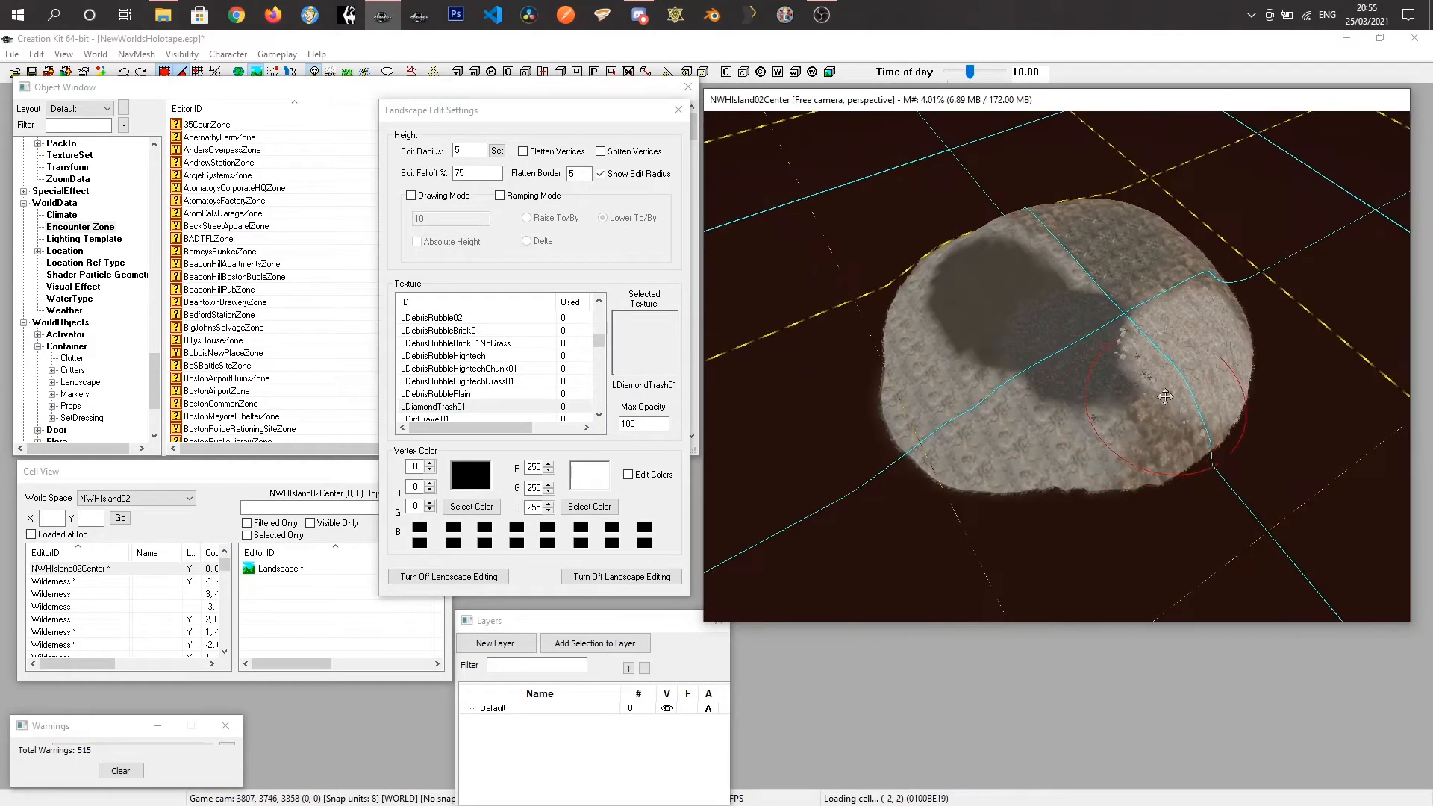
{"action": "right_click", "coordinate": [1178, 334]}
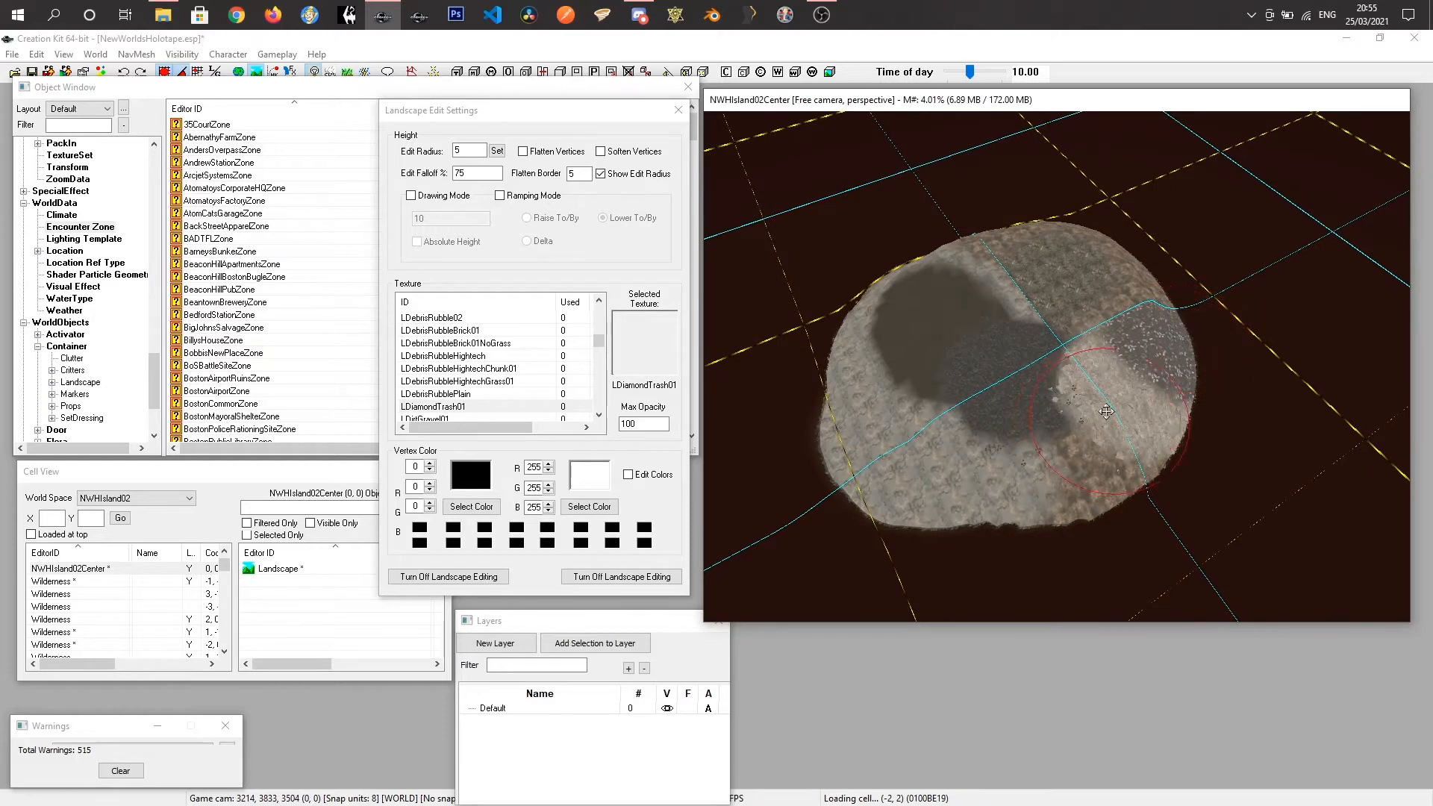
Try to paint the LDriedGrass01NoGrass texture over the bare area between the rubble and the wet rock sand.
{"action": "scroll", "coordinate": [482, 379], "scroll_direction": "down", "scroll_amount": 2}
{"action": "left_click", "coordinate": [442, 393]}
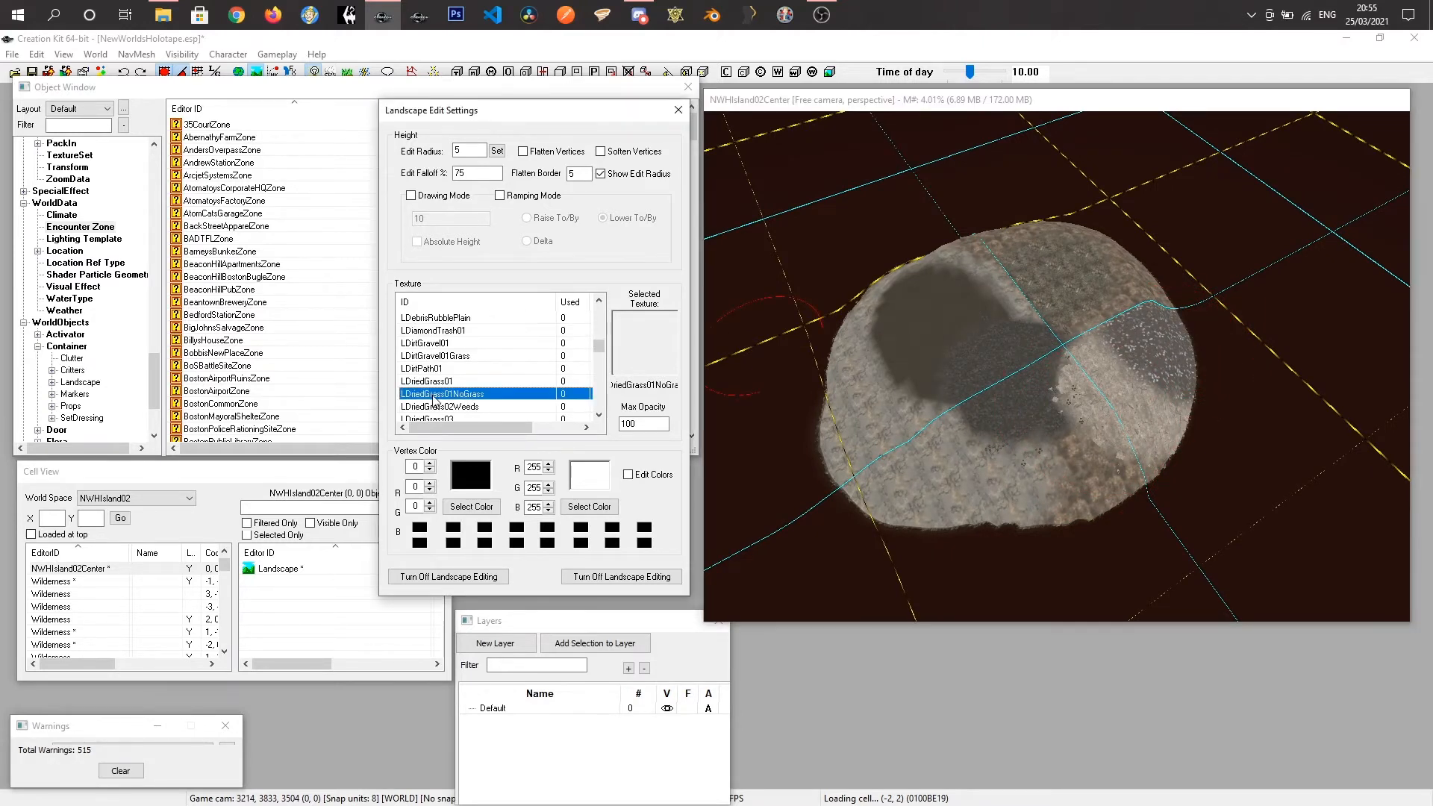
{"action": "right_click", "coordinate": [1108, 387]}
{"action": "right_click", "coordinate": [1117, 407]}
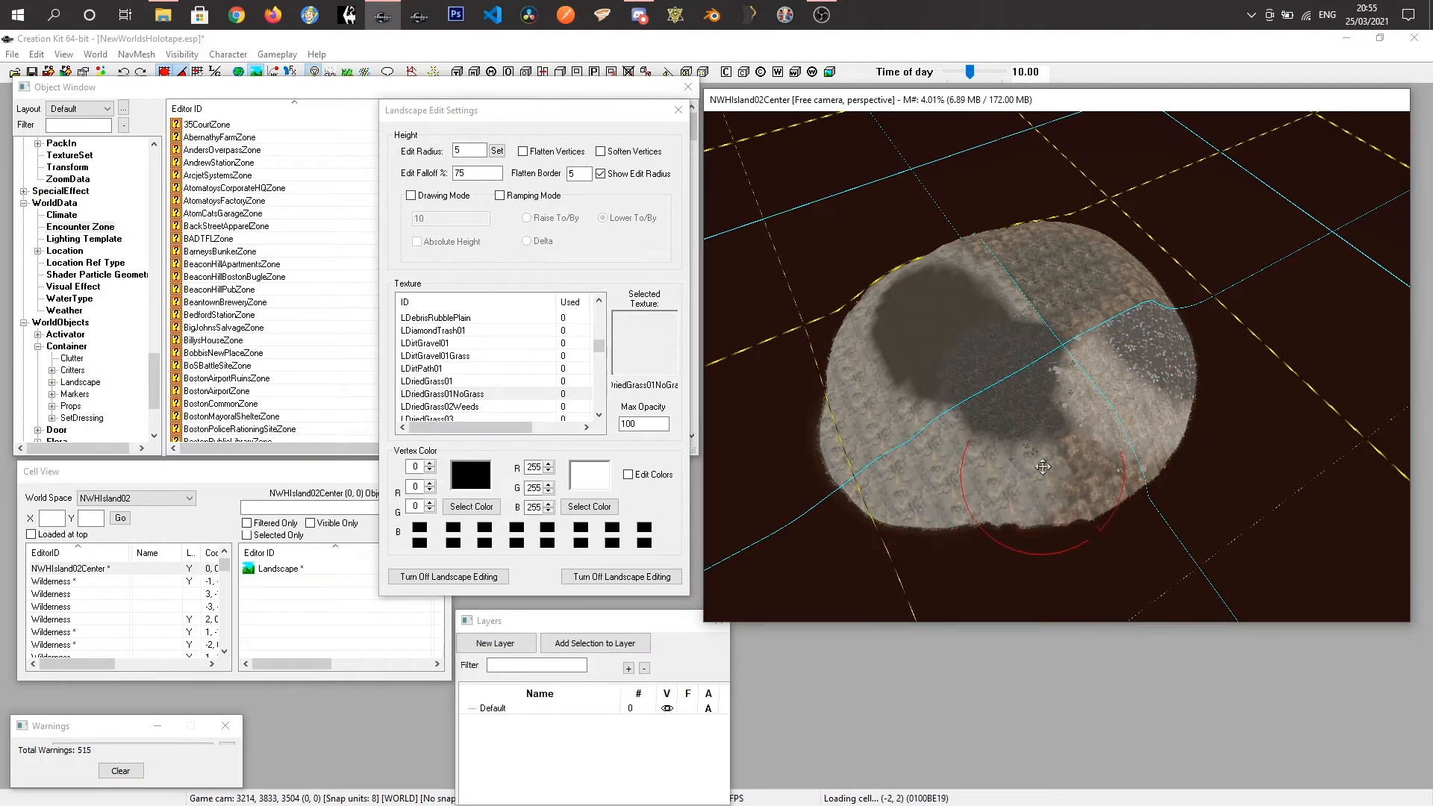
{"action": "middle_click_drag", "start_coordinate": [924, 473], "coordinate": [1086, 445], "text": "shift"}
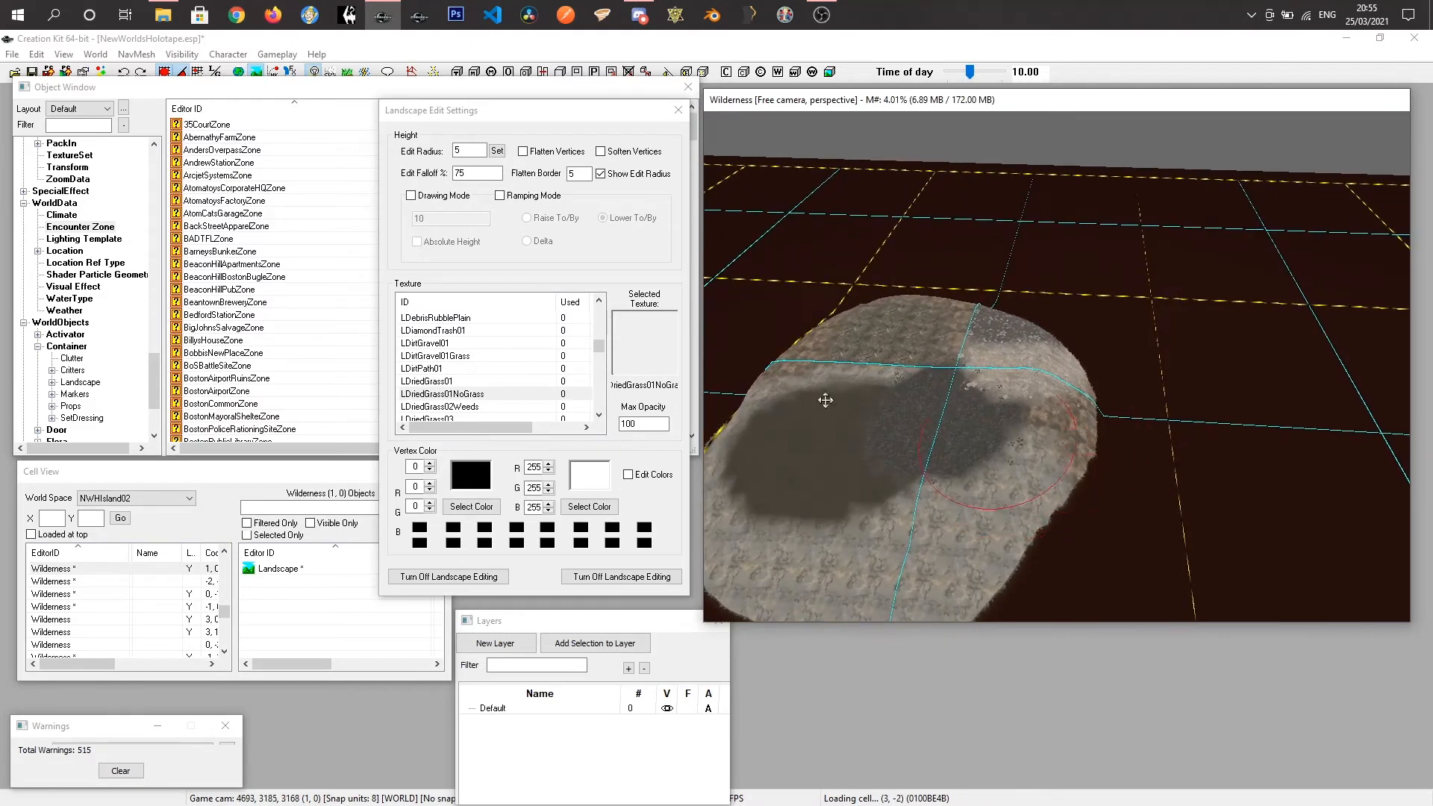
{"action": "middle_click_drag", "start_coordinate": [909, 418], "coordinate": [1039, 462], "text": "shift"}
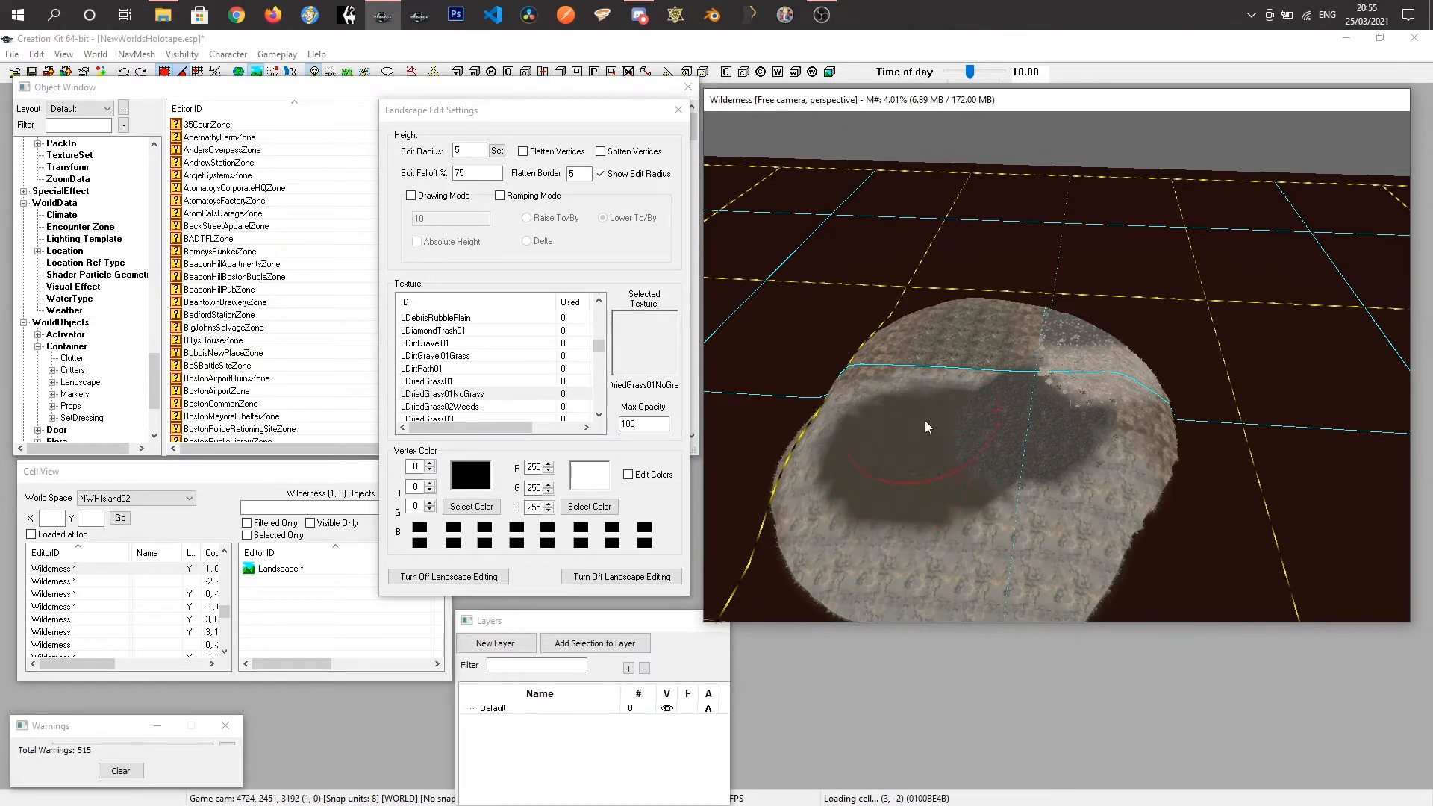
Select the LForestFloor01 landscape texture and inspect the quad boundaries across the painted island from above.
{"action": "scroll", "coordinate": [493, 399], "scroll_direction": "down", "scroll_amount": 2}
{"action": "left_click", "coordinate": [432, 369]}
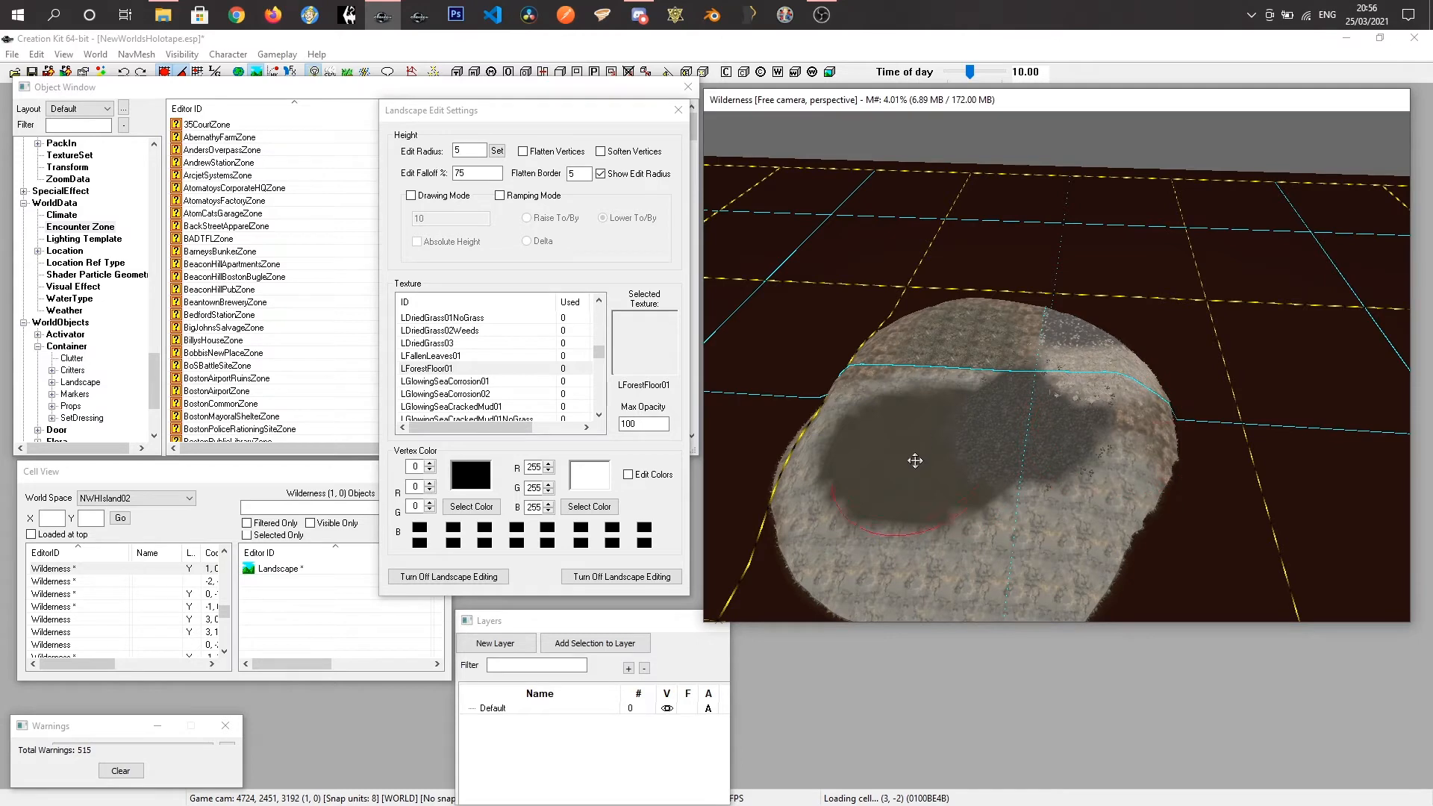
{"action": "mouse_move", "coordinate": [876, 451]}
{"action": "middle_mouse_down"}
{"action": "mouse_move", "coordinate": [895, 467]}
{"action": "mouse_move", "coordinate": [871, 480]}
{"action": "middle_mouse_up"}
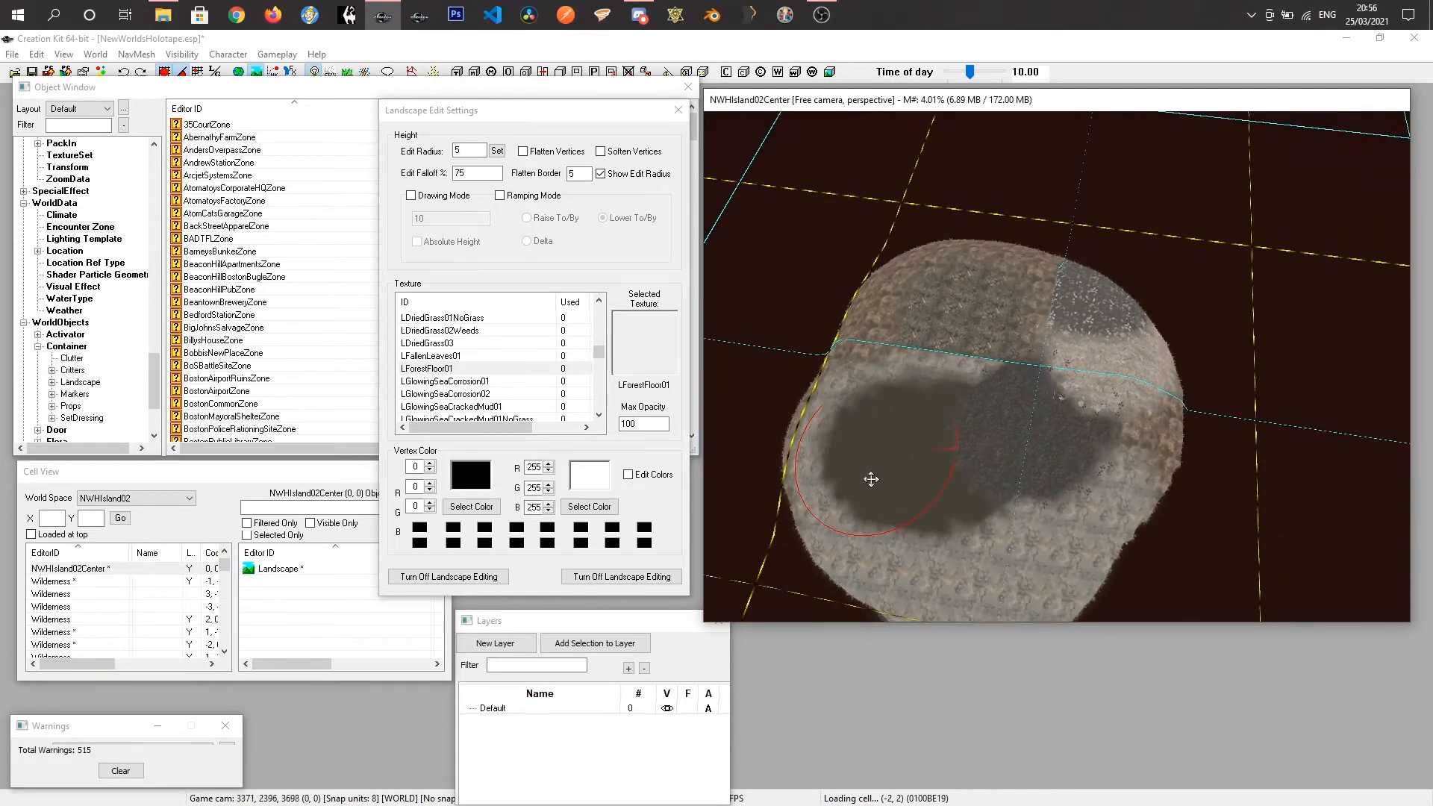
{"action": "middle_click_drag", "start_coordinate": [911, 417], "coordinate": [945, 449]}
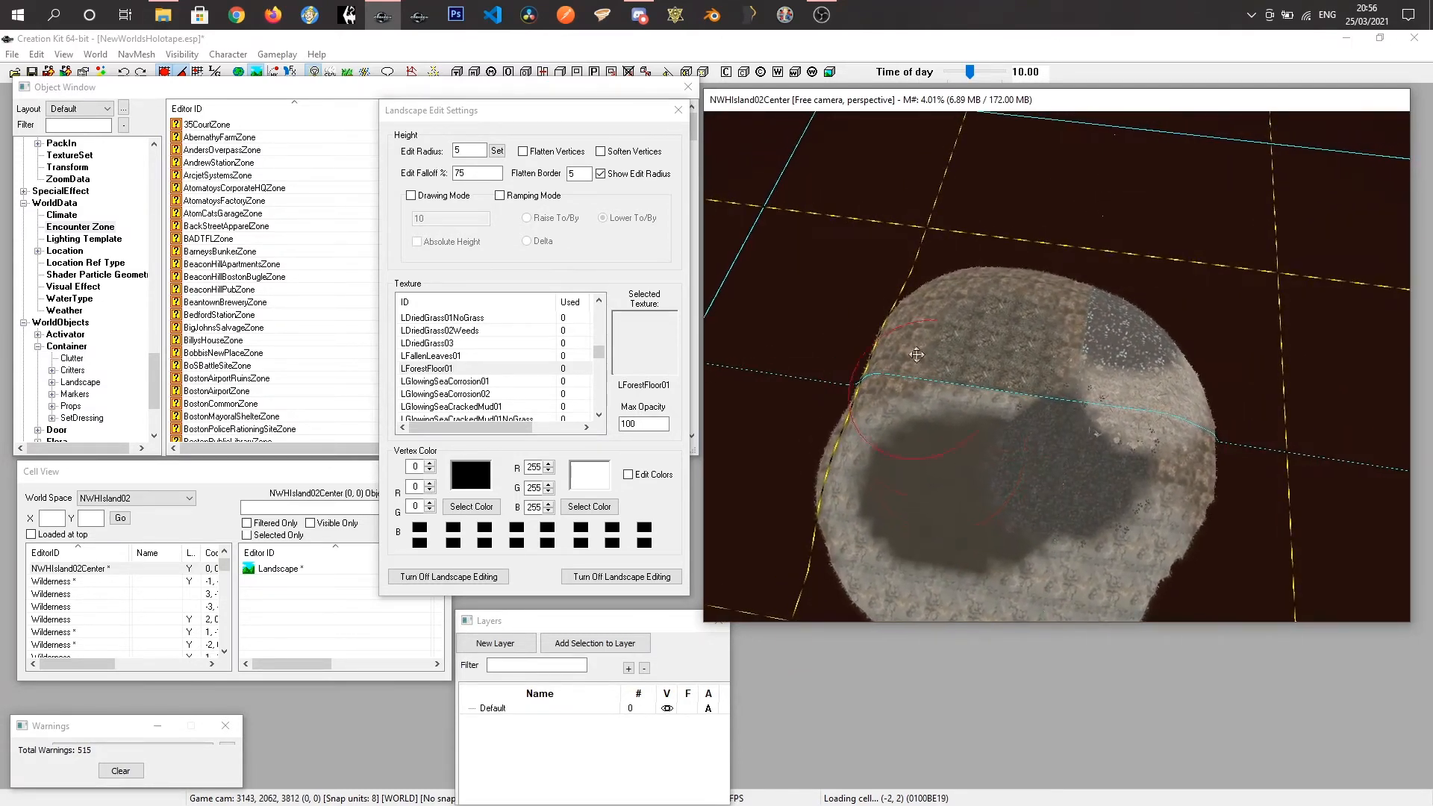
{"action": "middle_click_drag", "start_coordinate": [942, 312], "coordinate": [957, 349]}
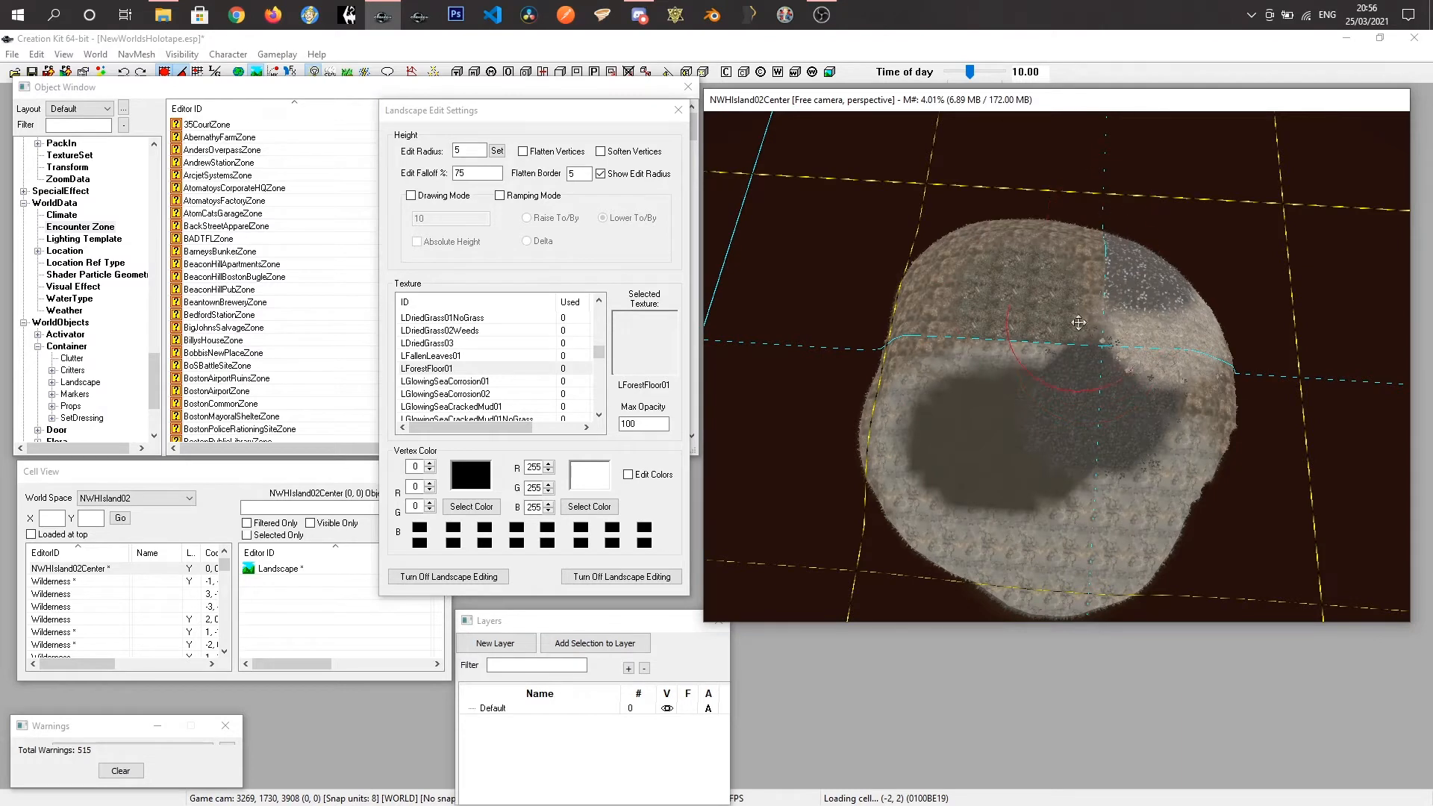
Open the land texture details of the NWHIsland02Center cell and examine the textures listed for each quad.
{"action": "left_click", "coordinate": [497, 117]}
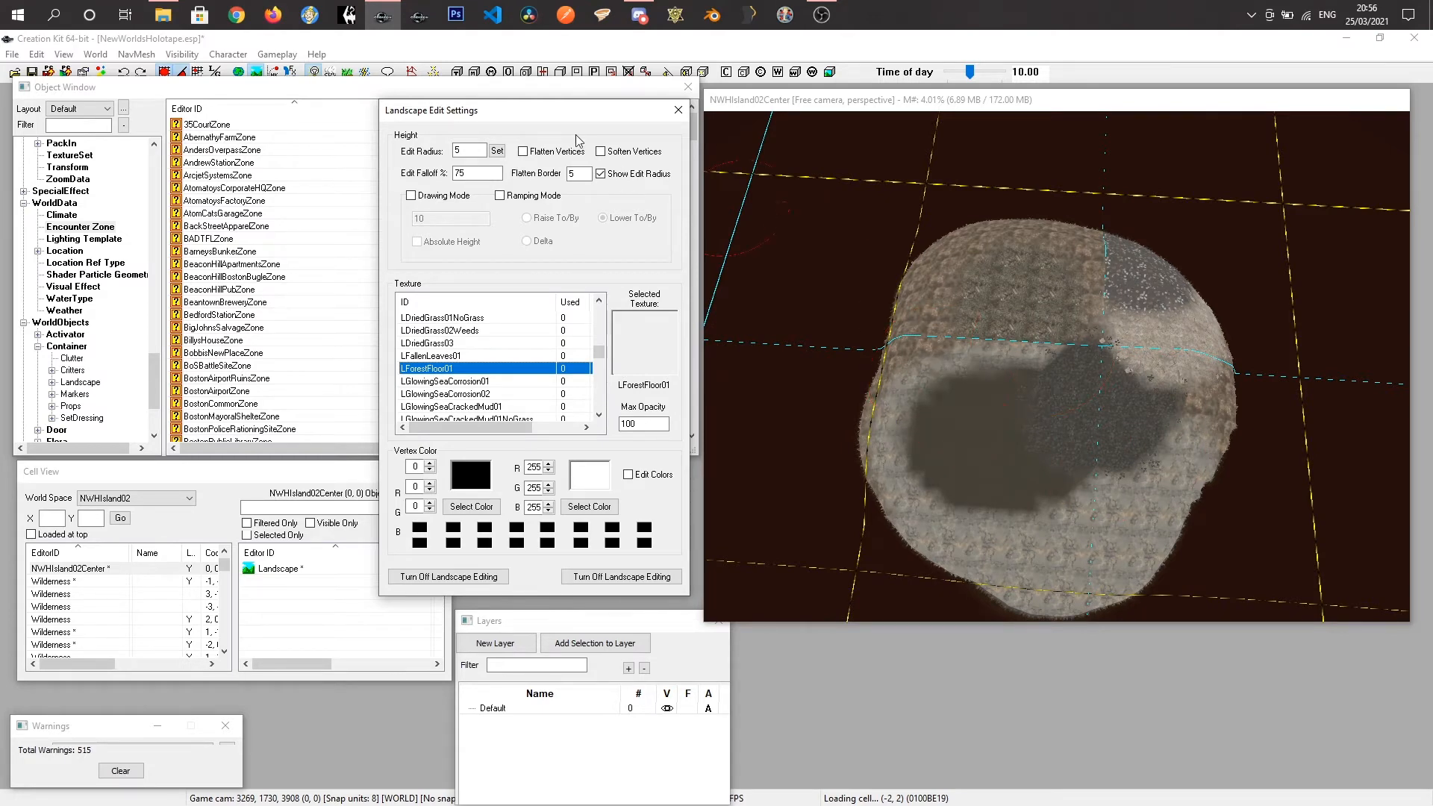
{"action": "right_click", "coordinate": [1025, 370]}
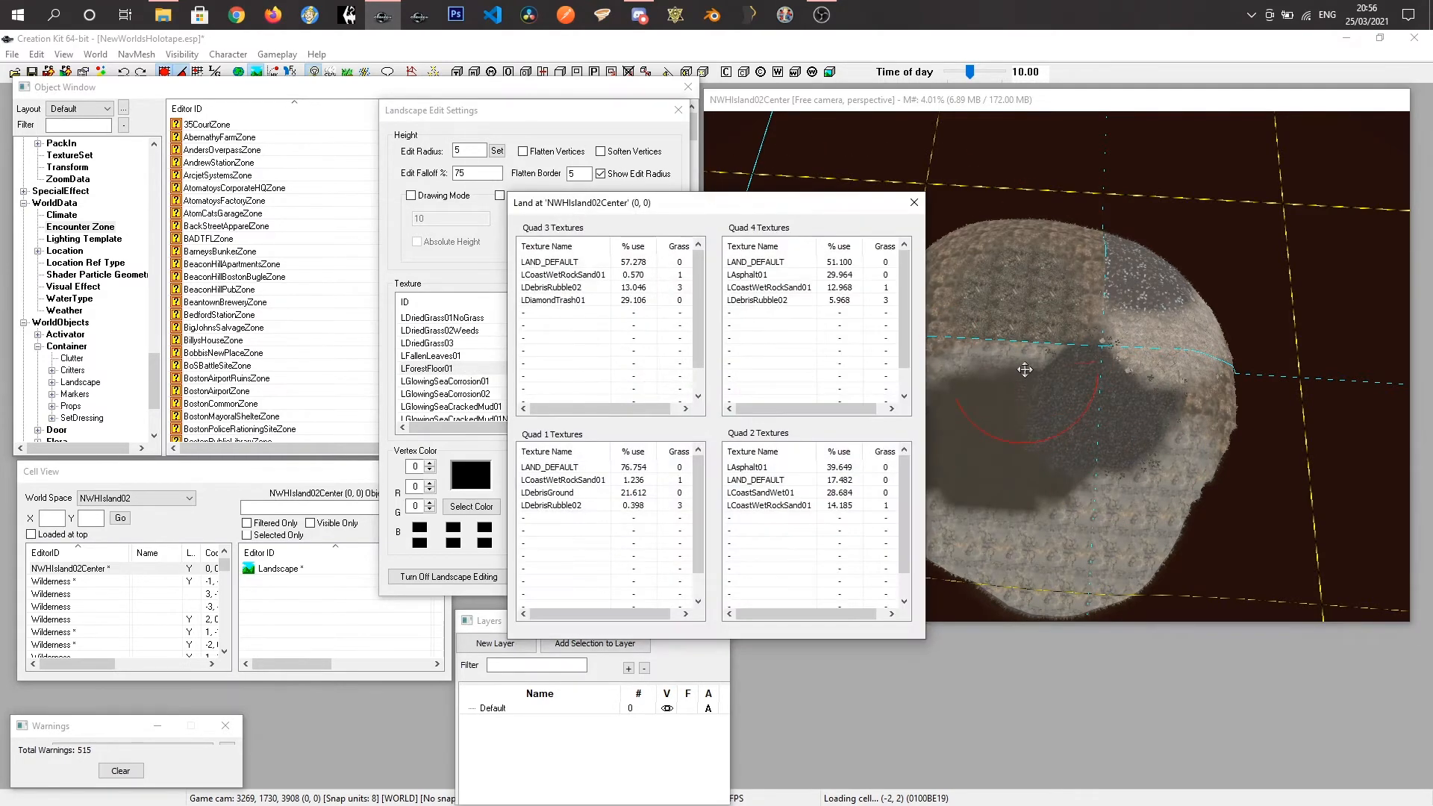
{"action": "left_click_drag", "start_coordinate": [640, 211], "coordinate": [704, 203]}
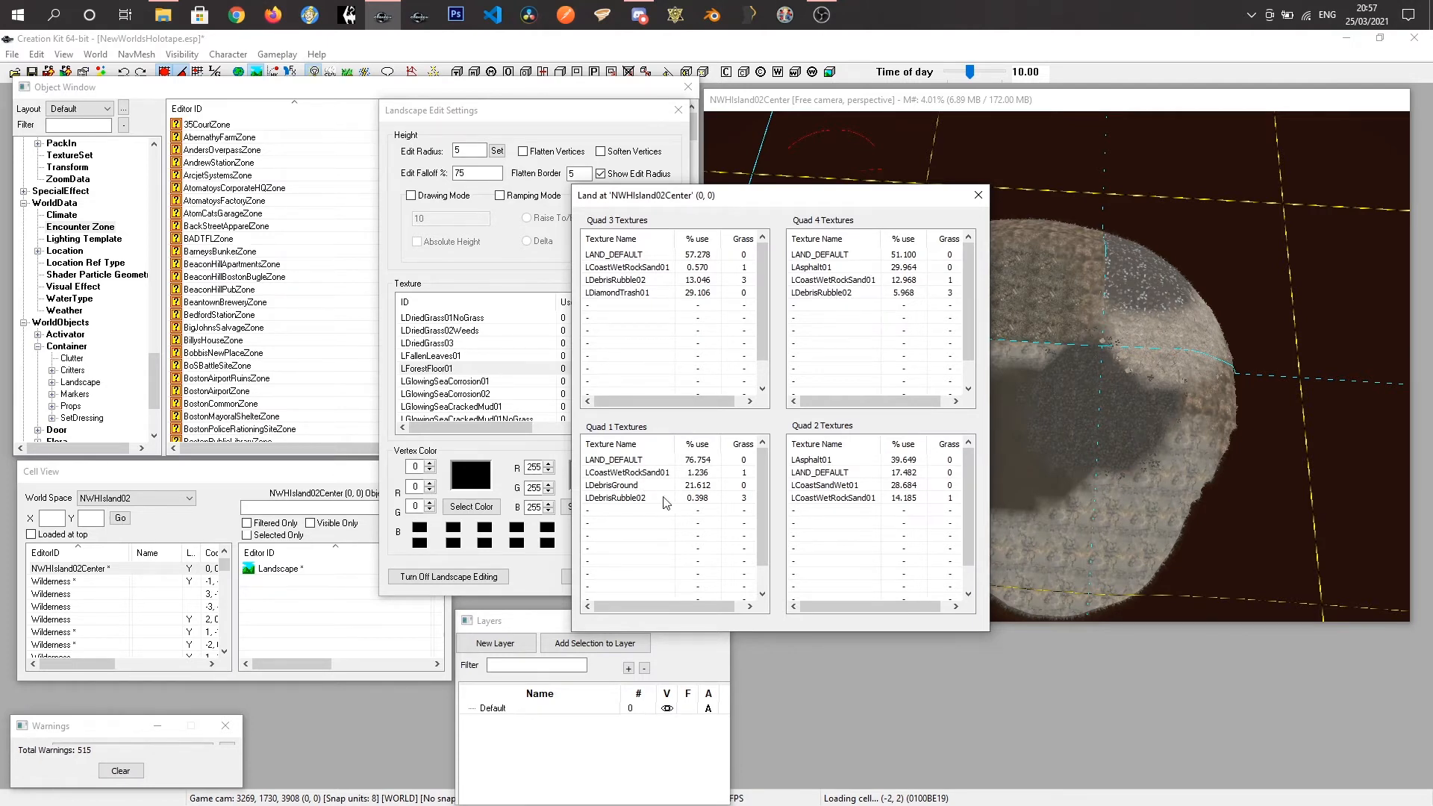
{"action": "left_click_drag", "start_coordinate": [733, 606], "coordinate": [744, 606]}
{"action": "left_click_drag", "start_coordinate": [847, 205], "coordinate": [691, 218]}
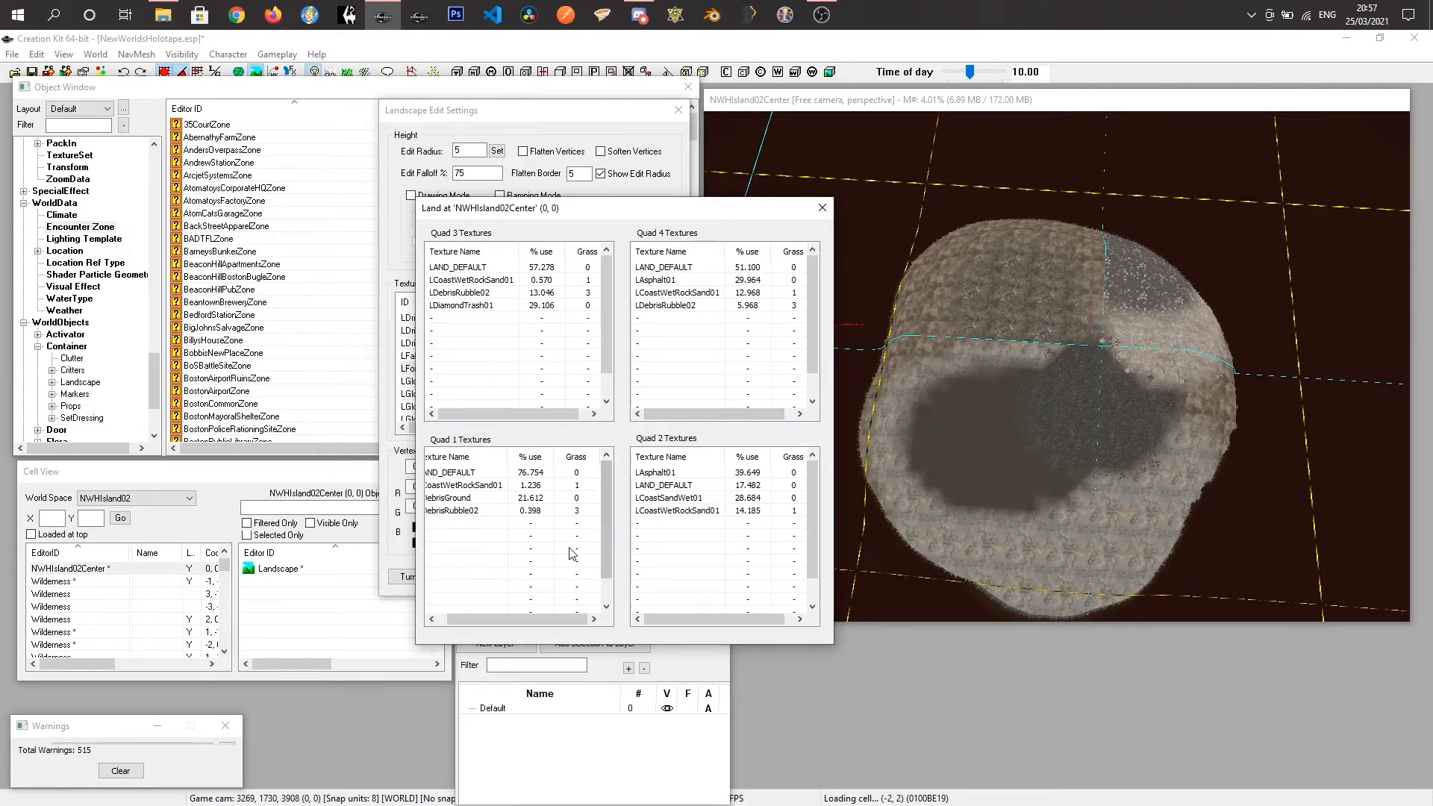
{"action": "left_click_drag", "start_coordinate": [506, 620], "coordinate": [497, 622]}
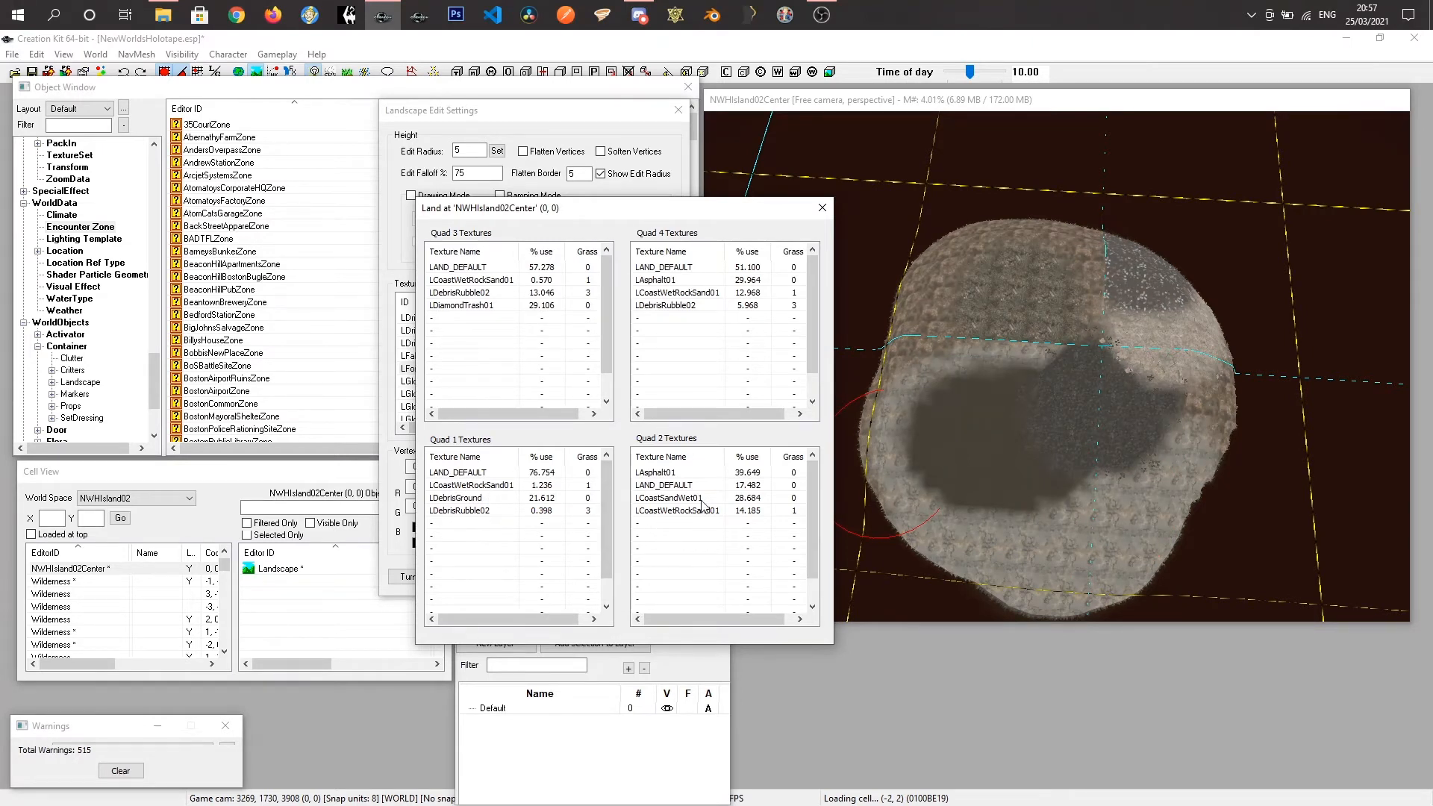
Try to delete the LAsphalt01 texture from Quad 2 of the cell.
{"action": "left_click", "coordinate": [662, 476]}
{"action": "right_click", "coordinate": [662, 475]}
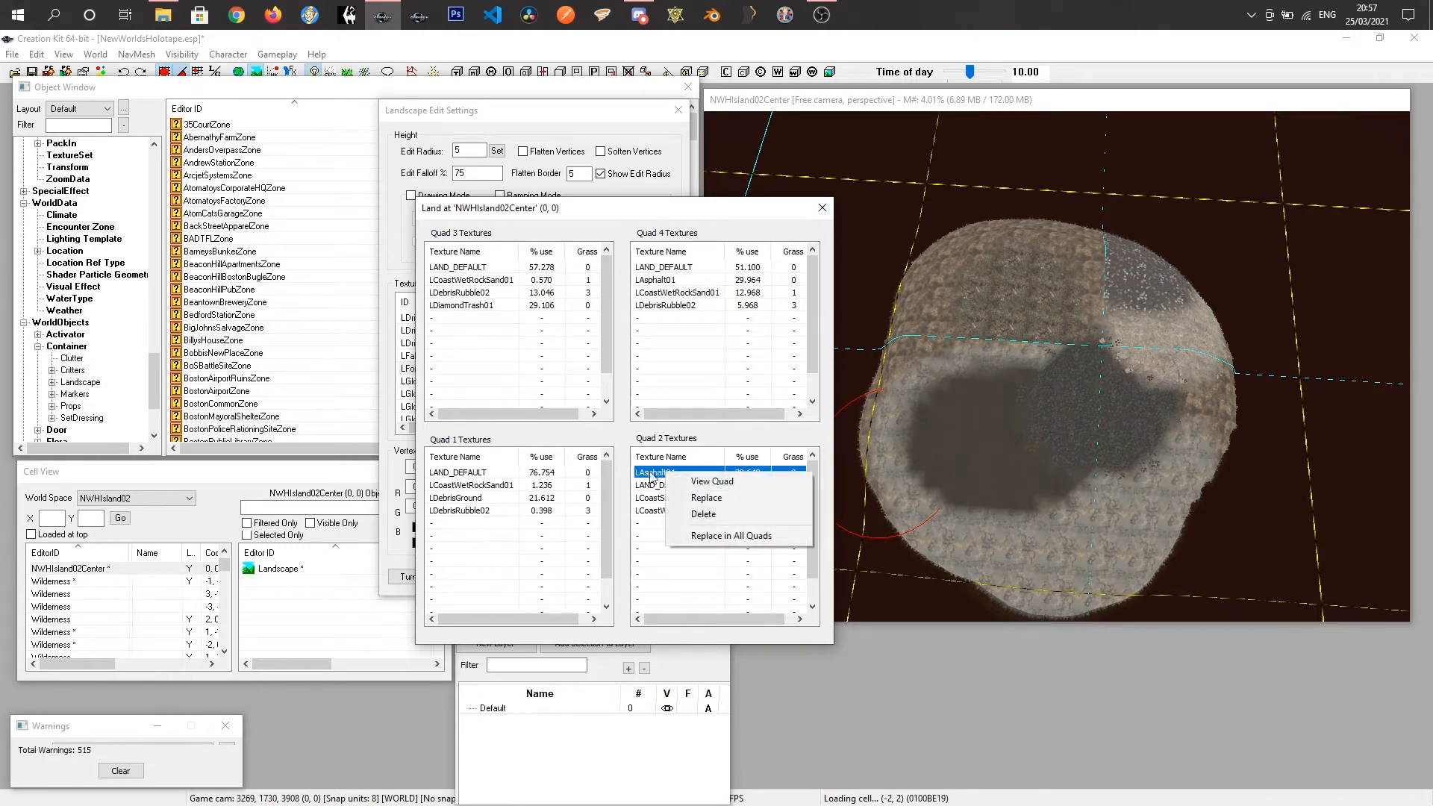
{"action": "left_click", "coordinate": [703, 515]}
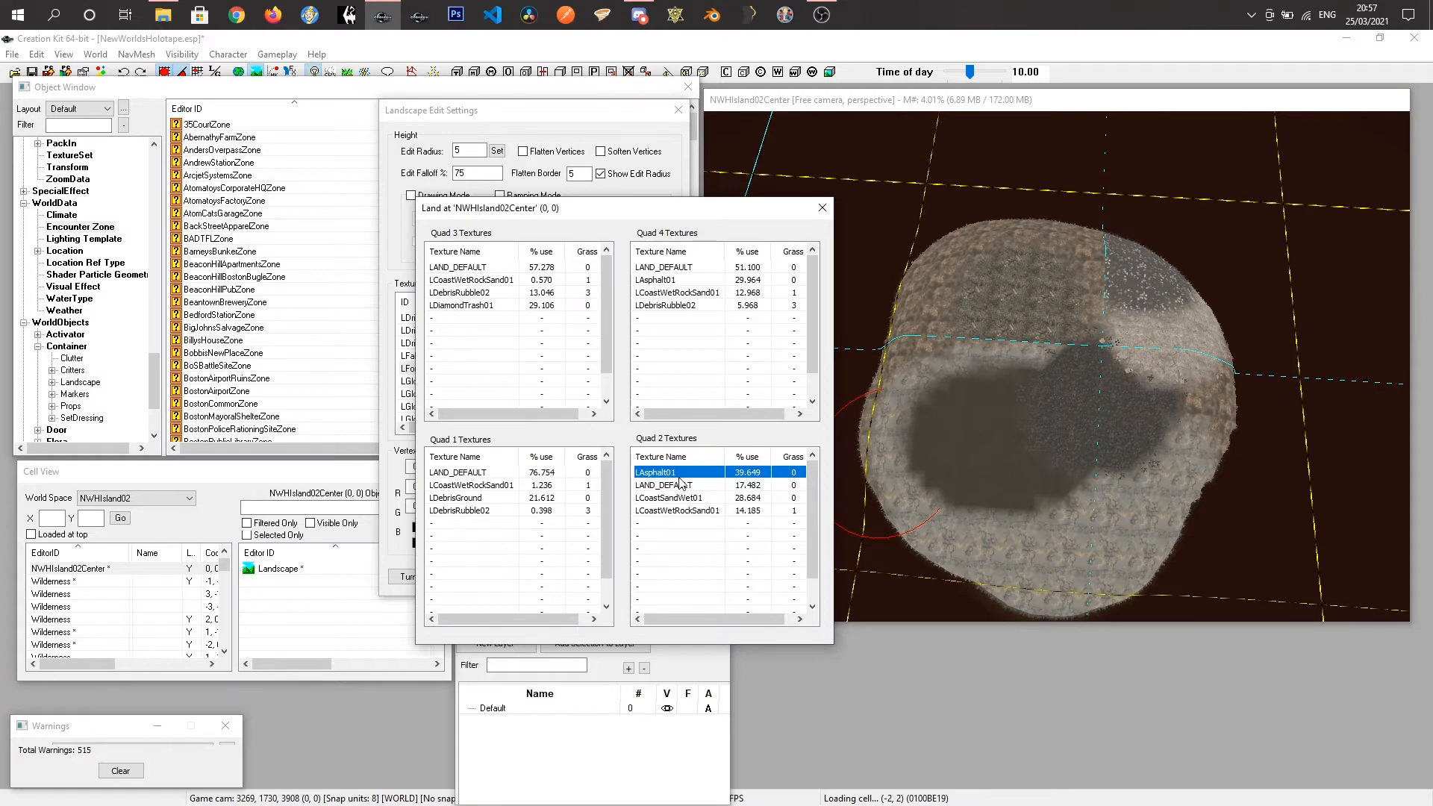
{"action": "right_click", "coordinate": [679, 482]}
{"action": "left_click", "coordinate": [712, 517]}
Replace LAsphalt01 with LCoastSandWet01 in all quads, filtering the forms by "lcoas", and close the cell's texture details.
{"action": "right_click", "coordinate": [667, 475]}
{"action": "left_click", "coordinate": [705, 535]}
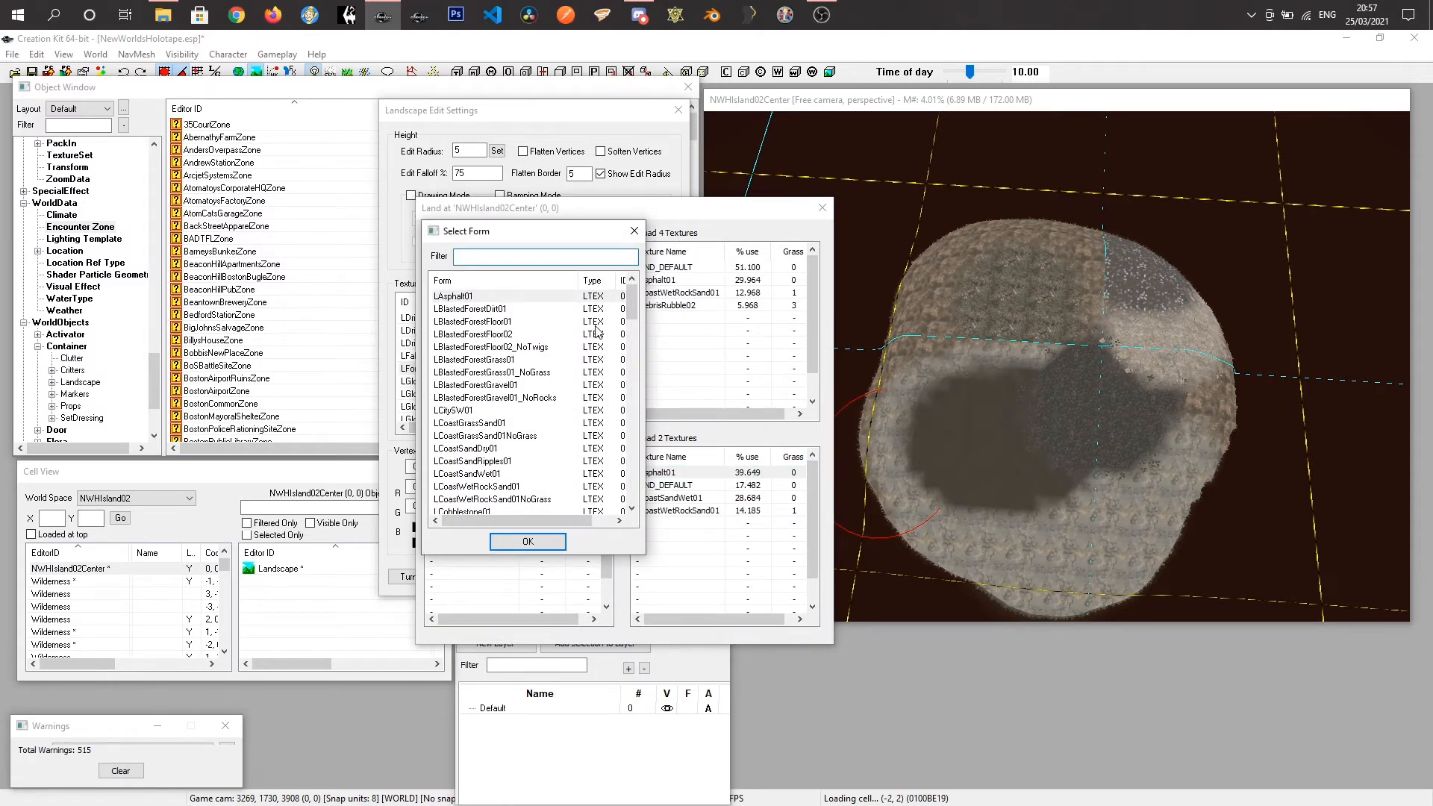
{"action": "left_click_drag", "start_coordinate": [544, 237], "coordinate": [488, 237]}
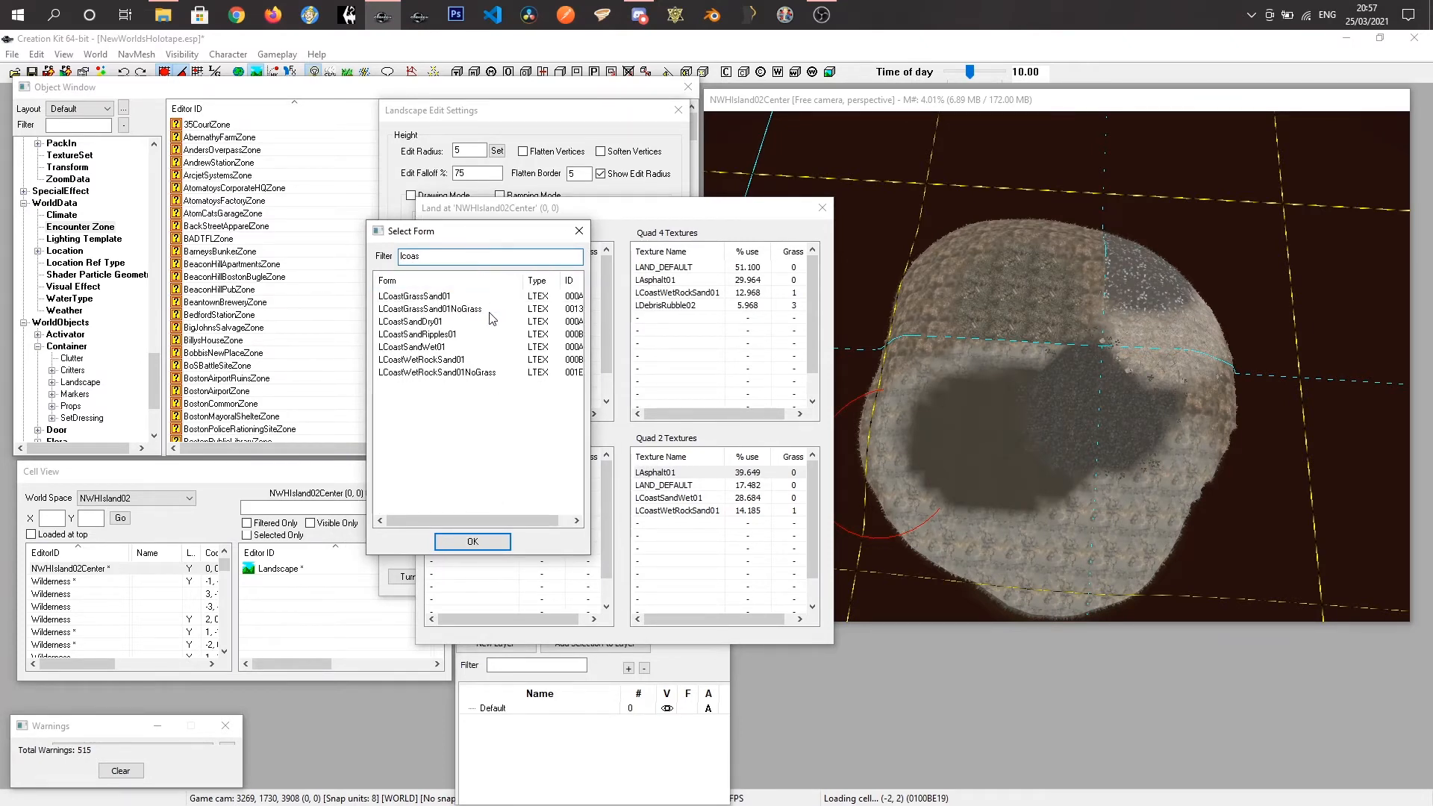
{"action": "left_click", "coordinate": [452, 348]}
{"action": "left_click", "coordinate": [472, 541]}
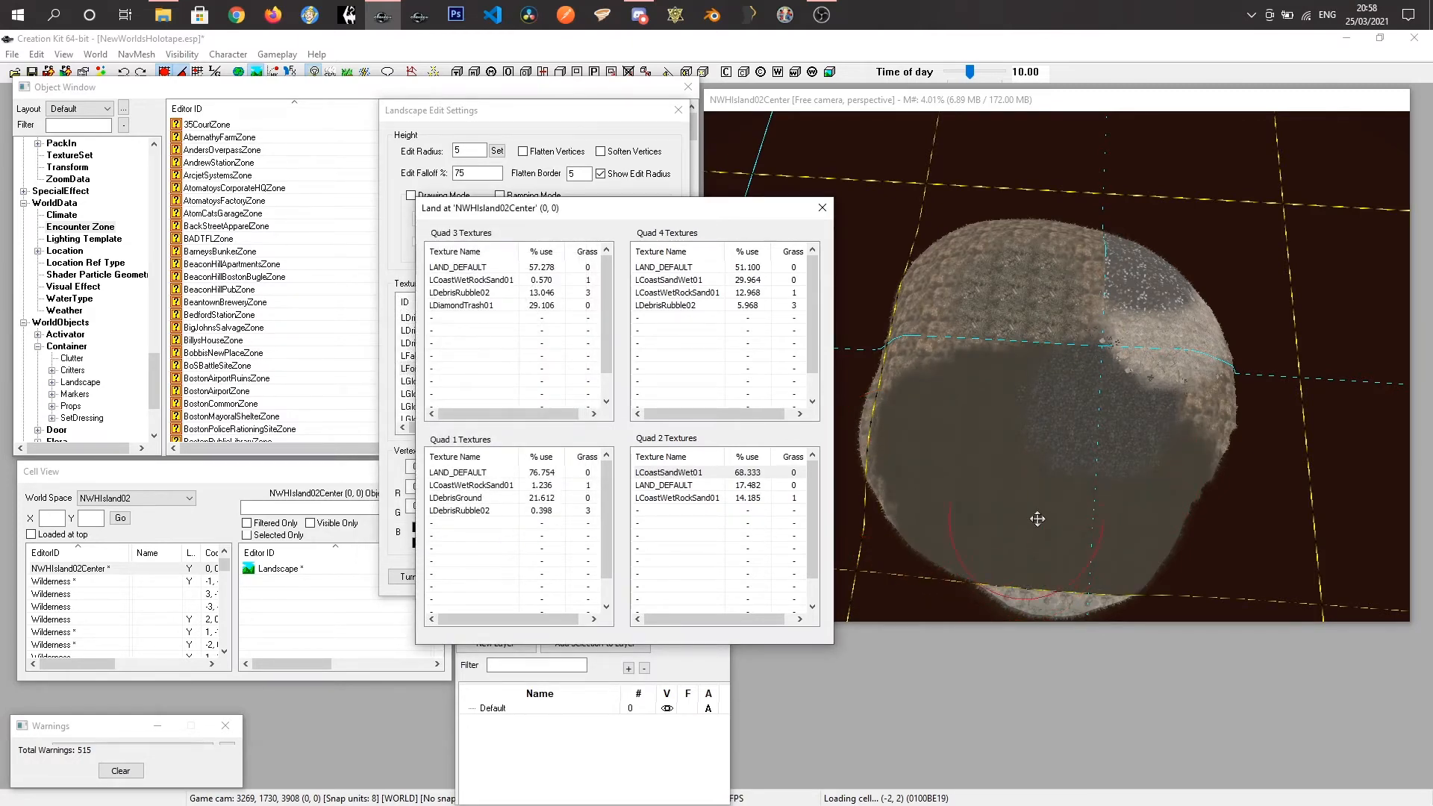
{"action": "middle_click_drag", "start_coordinate": [975, 461], "coordinate": [1030, 476]}
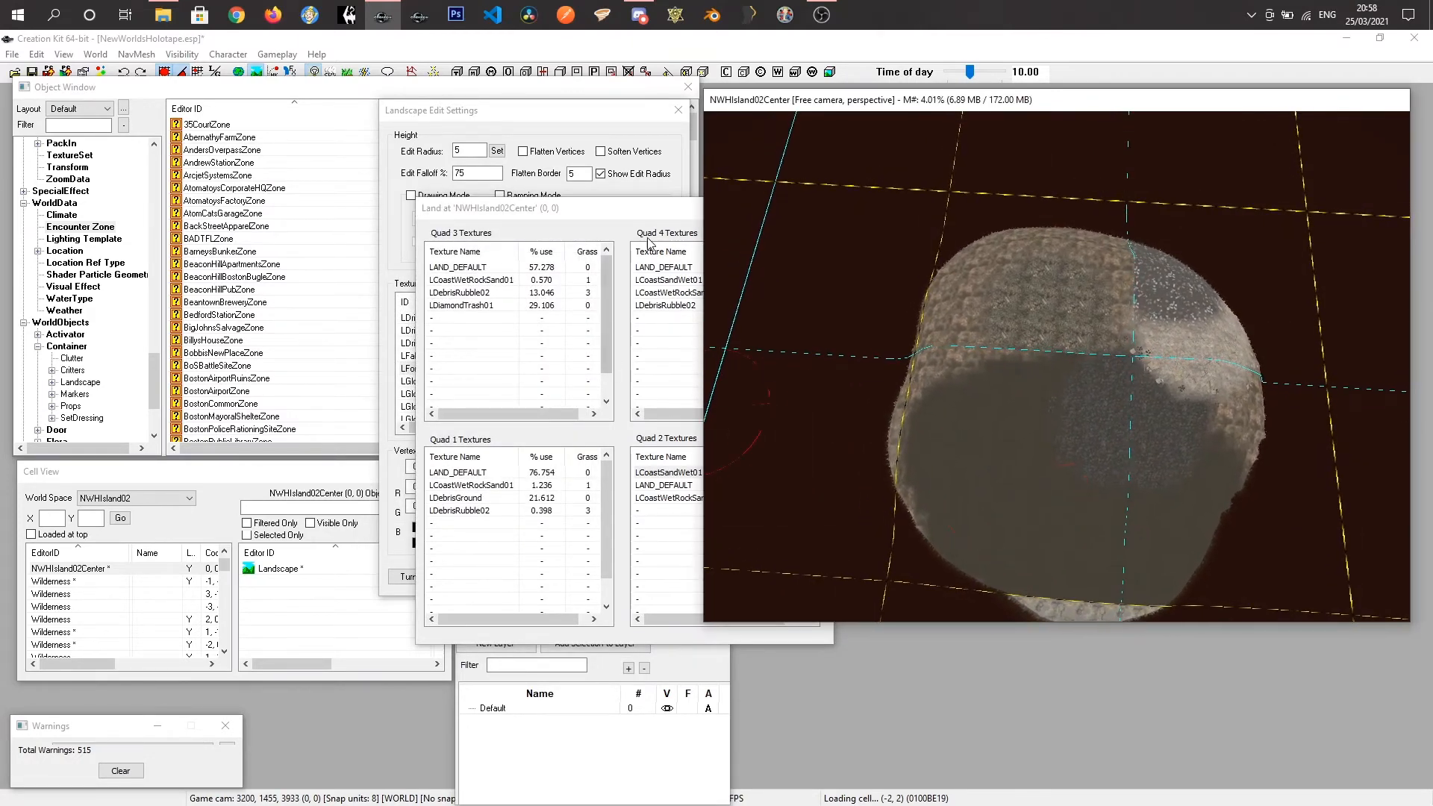
{"action": "left_click", "coordinate": [617, 216]}
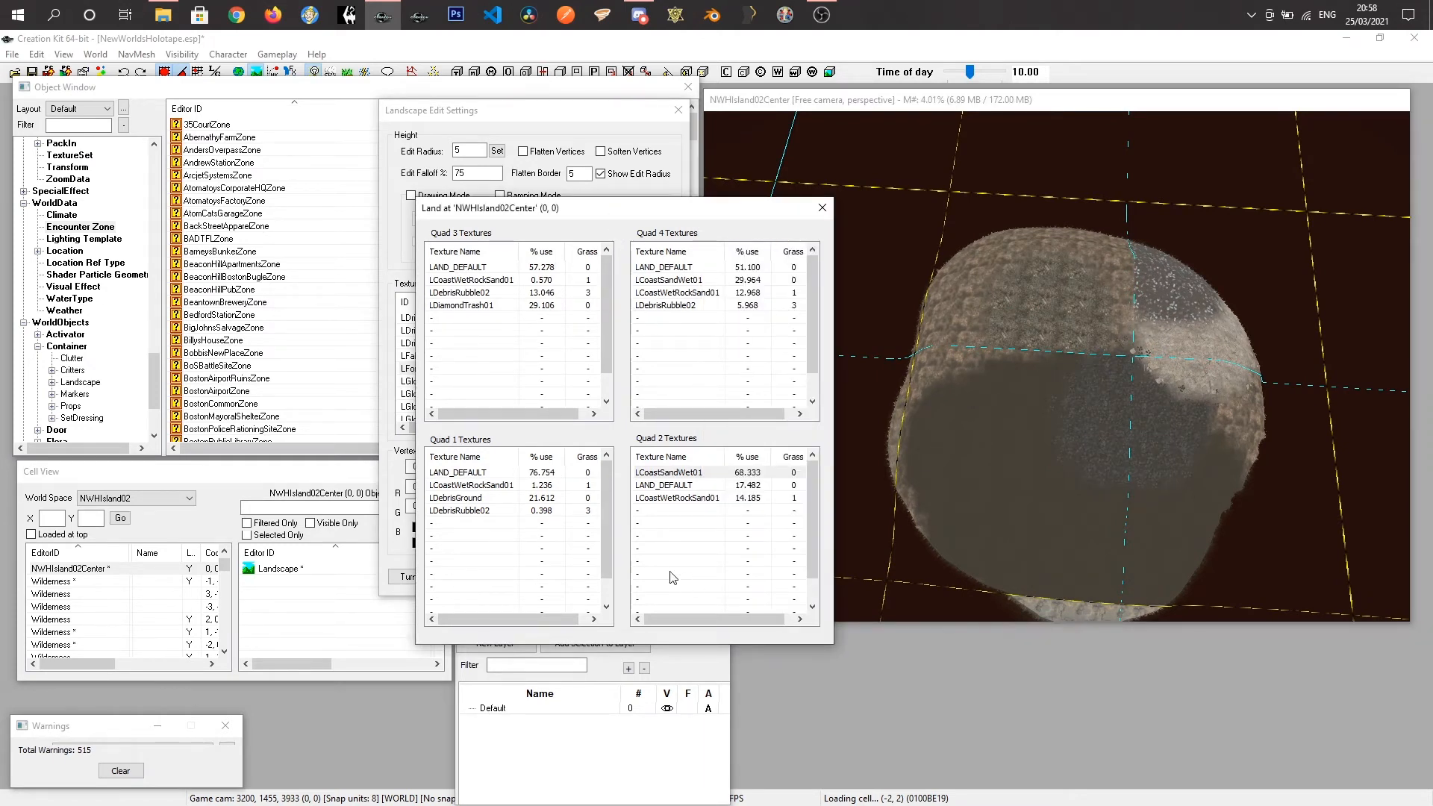
{"action": "left_click", "coordinate": [822, 207]}
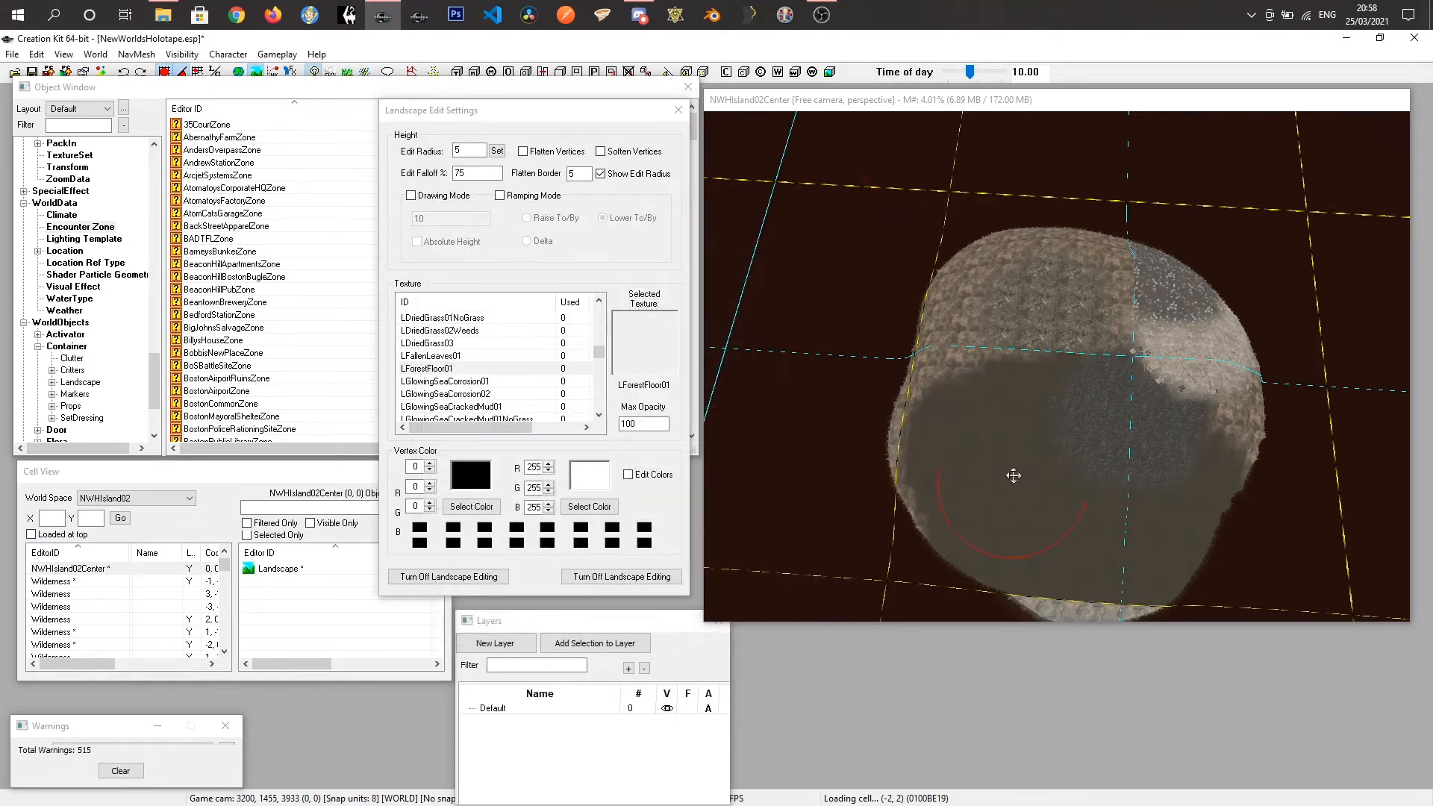
Paint the LForestFloor01 texture over the whole wet sand quad on the island's near side.
{"action": "mouse_move", "coordinate": [1082, 413]}
{"action": "left_mouse_down"}
{"action": "mouse_move", "coordinate": [1014, 460]}
{"action": "mouse_move", "coordinate": [1113, 419]}
{"action": "mouse_move", "coordinate": [1185, 495]}
{"action": "left_mouse_up"}
{"action": "mouse_move", "coordinate": [1036, 483]}
{"action": "left_mouse_down"}
{"action": "mouse_move", "coordinate": [926, 537]}
{"action": "mouse_move", "coordinate": [989, 495]}
{"action": "left_mouse_up"}
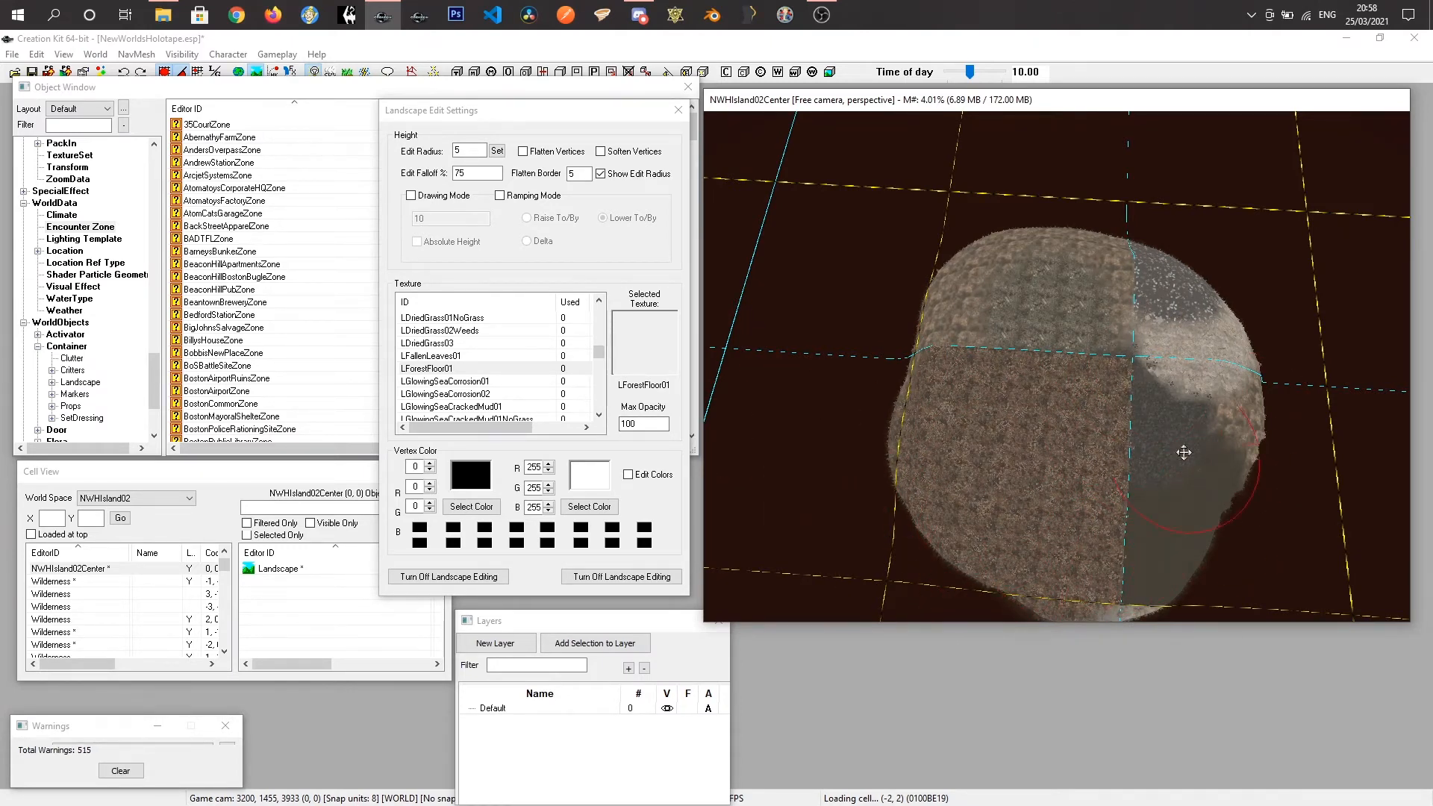
Reopen the cell's land texture details and delete LDiamondTrash01, LDebrisRubble02 and LCoastWetRockSand01 from Quad 3.
{"action": "right_click", "coordinate": [1059, 415]}
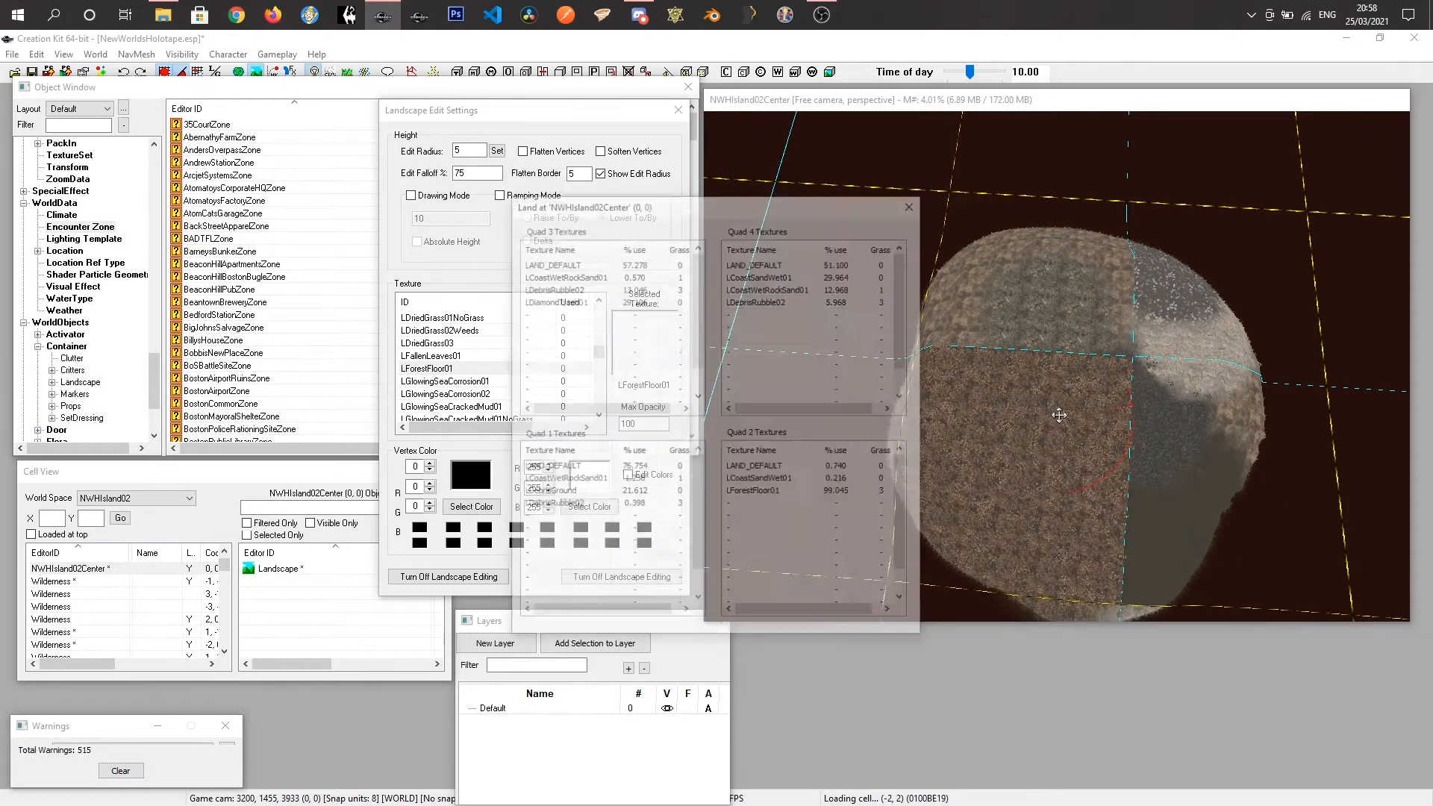
{"action": "left_click", "coordinate": [556, 301]}
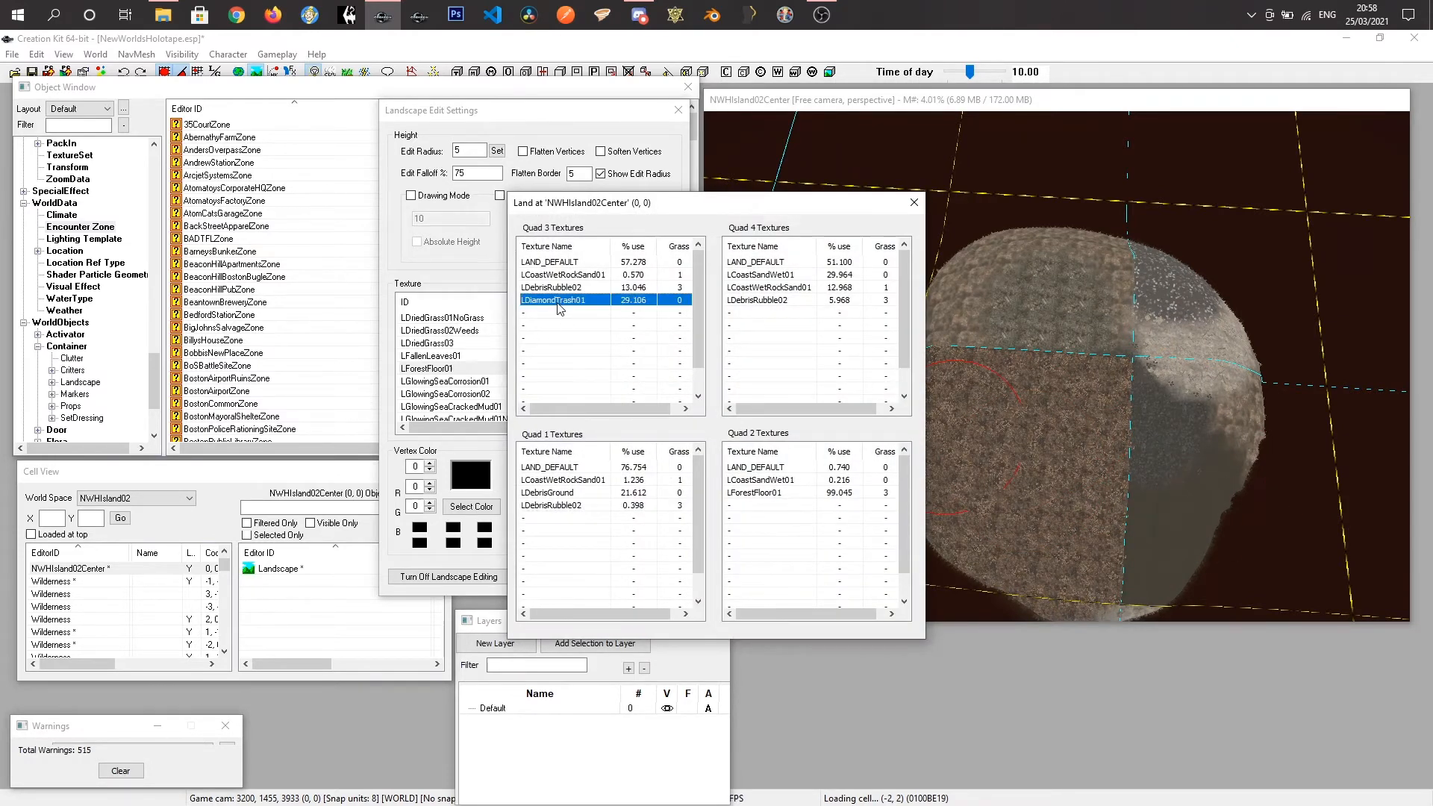
{"action": "key", "text": "Delete"}
{"action": "left_click", "coordinate": [555, 289]}
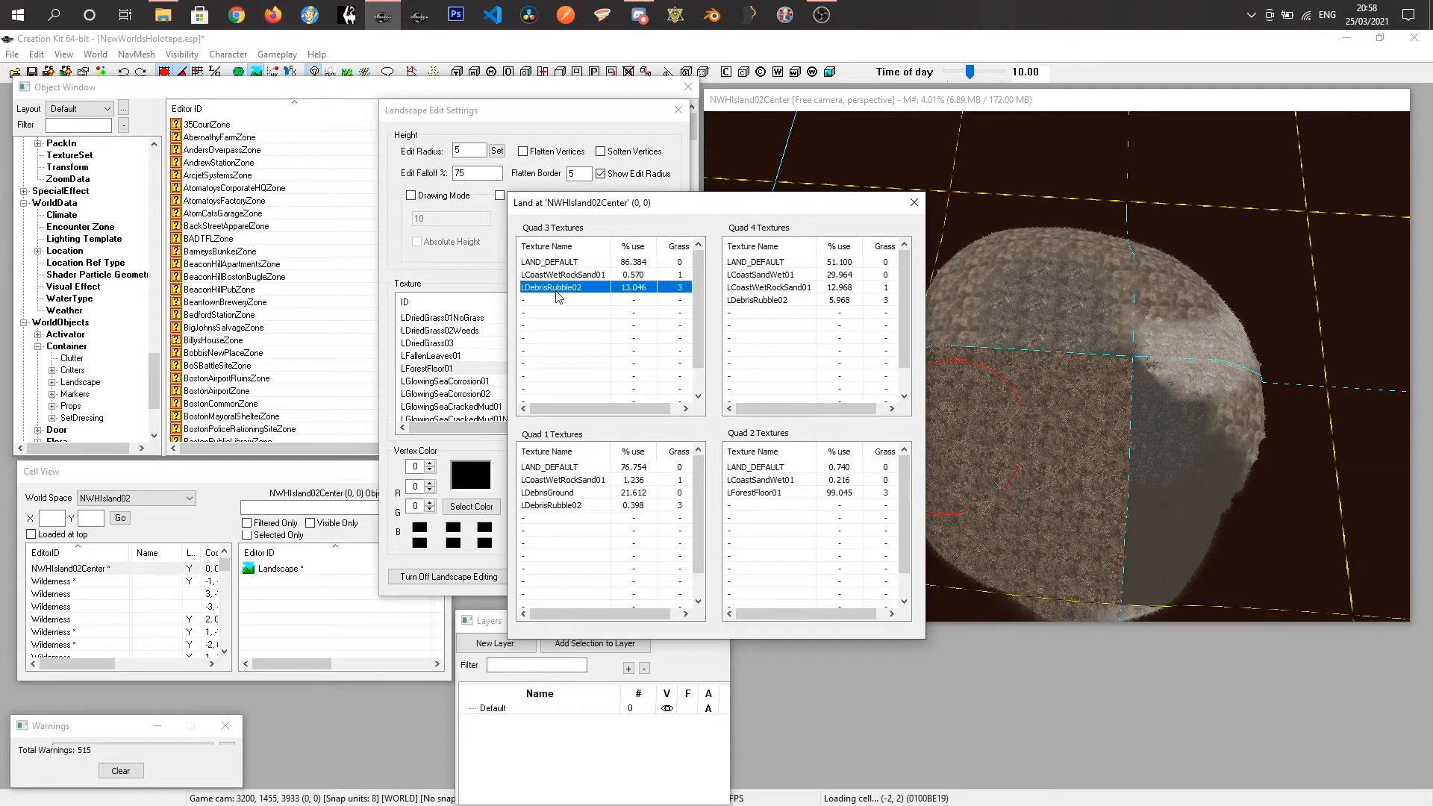
{"action": "key", "text": "Delete"}
{"action": "left_click", "coordinate": [556, 276]}
{"action": "key", "text": "Delete"}
Delete the LDebrisRubble02, LCoastWetRockSand01 and LCoastSandWet01 textures from Quad 4.
{"action": "left_click", "coordinate": [747, 302]}
{"action": "key", "text": "Delete"}
{"action": "left_click", "coordinate": [770, 289]}
{"action": "key", "text": "Delete"}
{"action": "left_click", "coordinate": [769, 277]}
{"action": "key", "text": "Delete"}
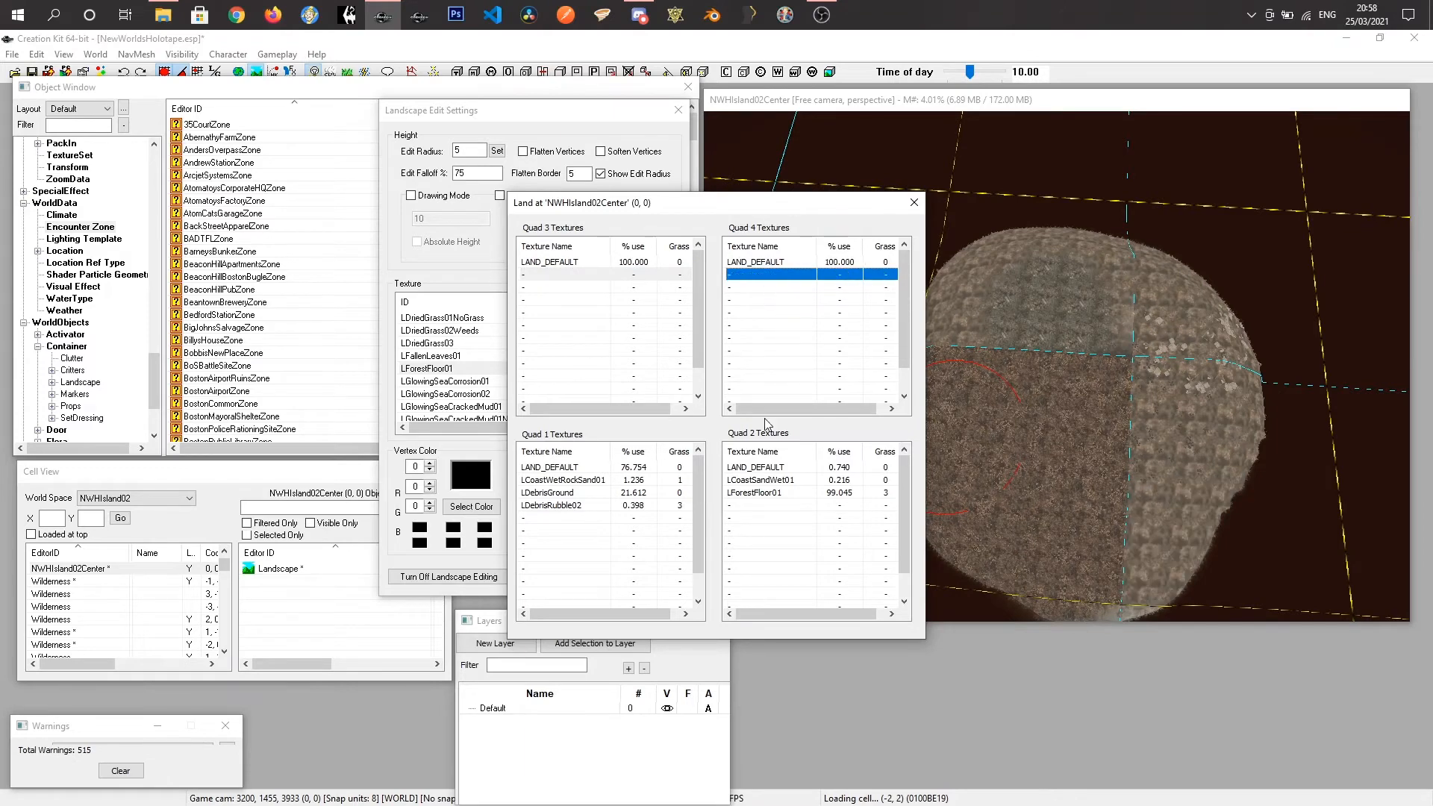
Delete the LCoastSandWet01 and LForestFloor01 textures from Quad 2.
{"action": "left_click", "coordinate": [754, 480]}
{"action": "key", "text": "Delete"}
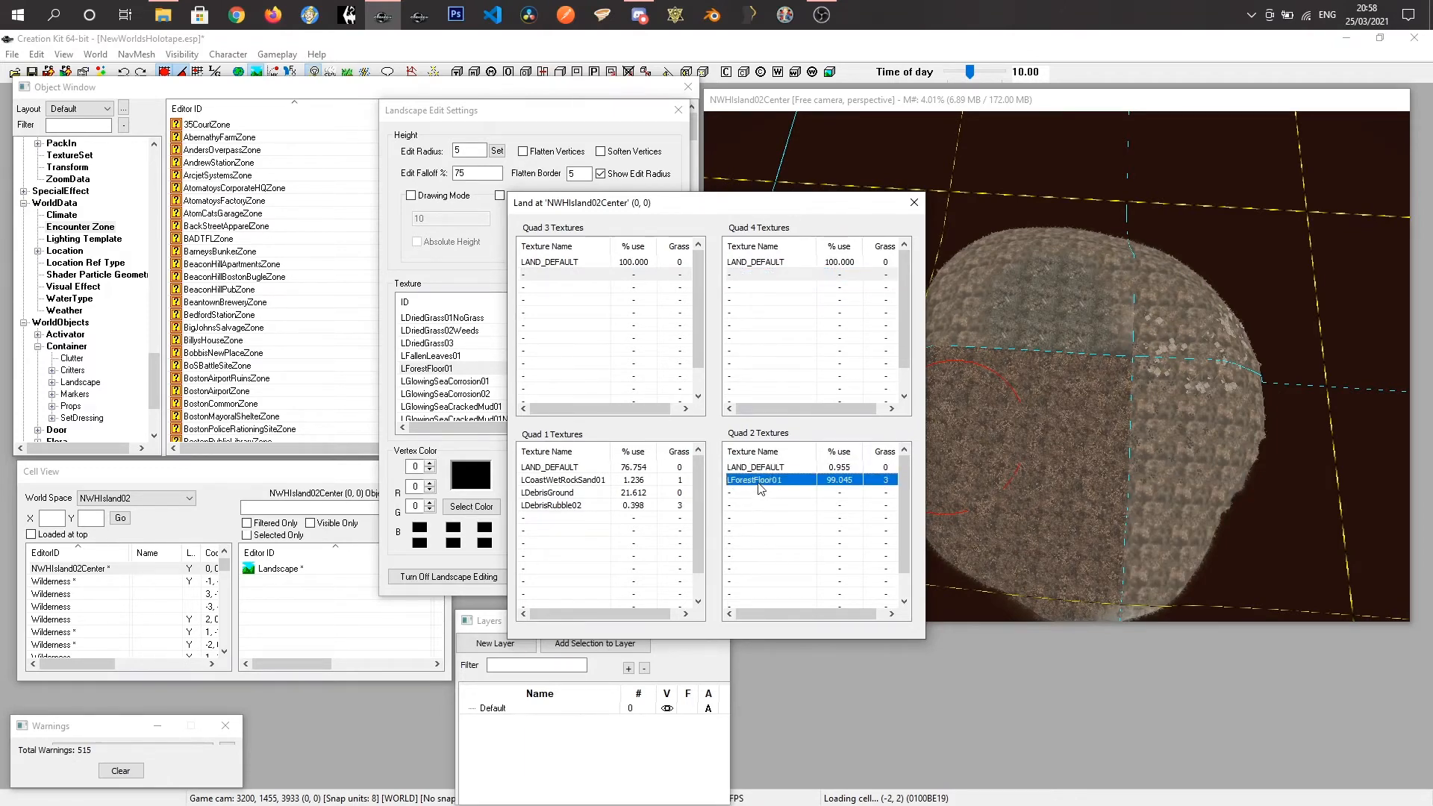
{"action": "key", "text": "Delete"}
Delete the LCoastWetRockSand01, LDebrisGround and LDebrisRubble02 textures from Quad 1.
{"action": "left_click", "coordinate": [567, 480]}
{"action": "key", "text": "Delete"}
{"action": "key", "text": "Delete"}
{"action": "key", "text": "Delete"}
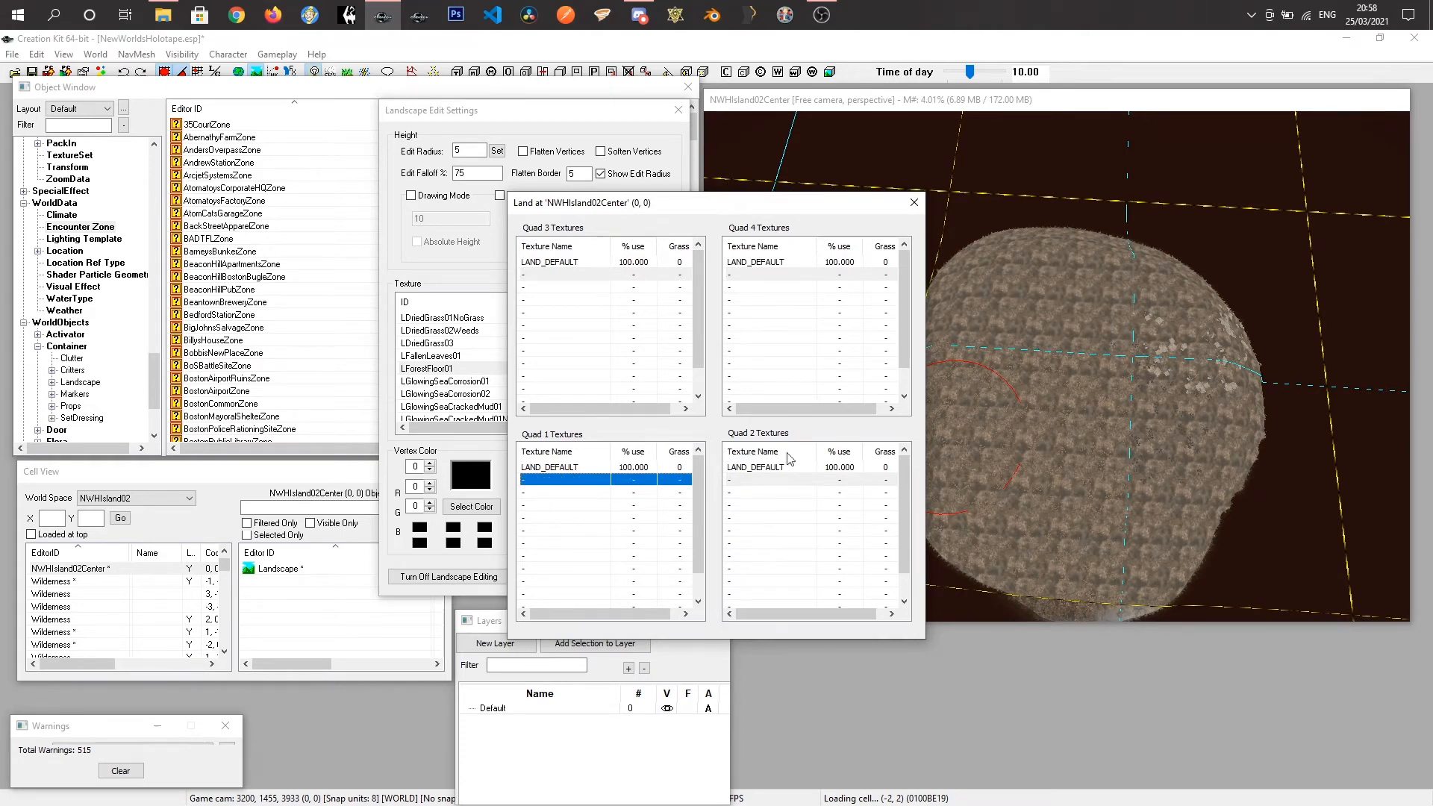
Close the land texture details and select the LGlowingSeaRubble01 landscape texture for painting.
{"action": "left_click", "coordinate": [914, 203]}
{"action": "middle_click_drag", "start_coordinate": [1195, 398], "coordinate": [1095, 369], "text": "shift"}
{"action": "middle_click_drag", "start_coordinate": [1257, 399], "coordinate": [933, 385], "text": "shift"}
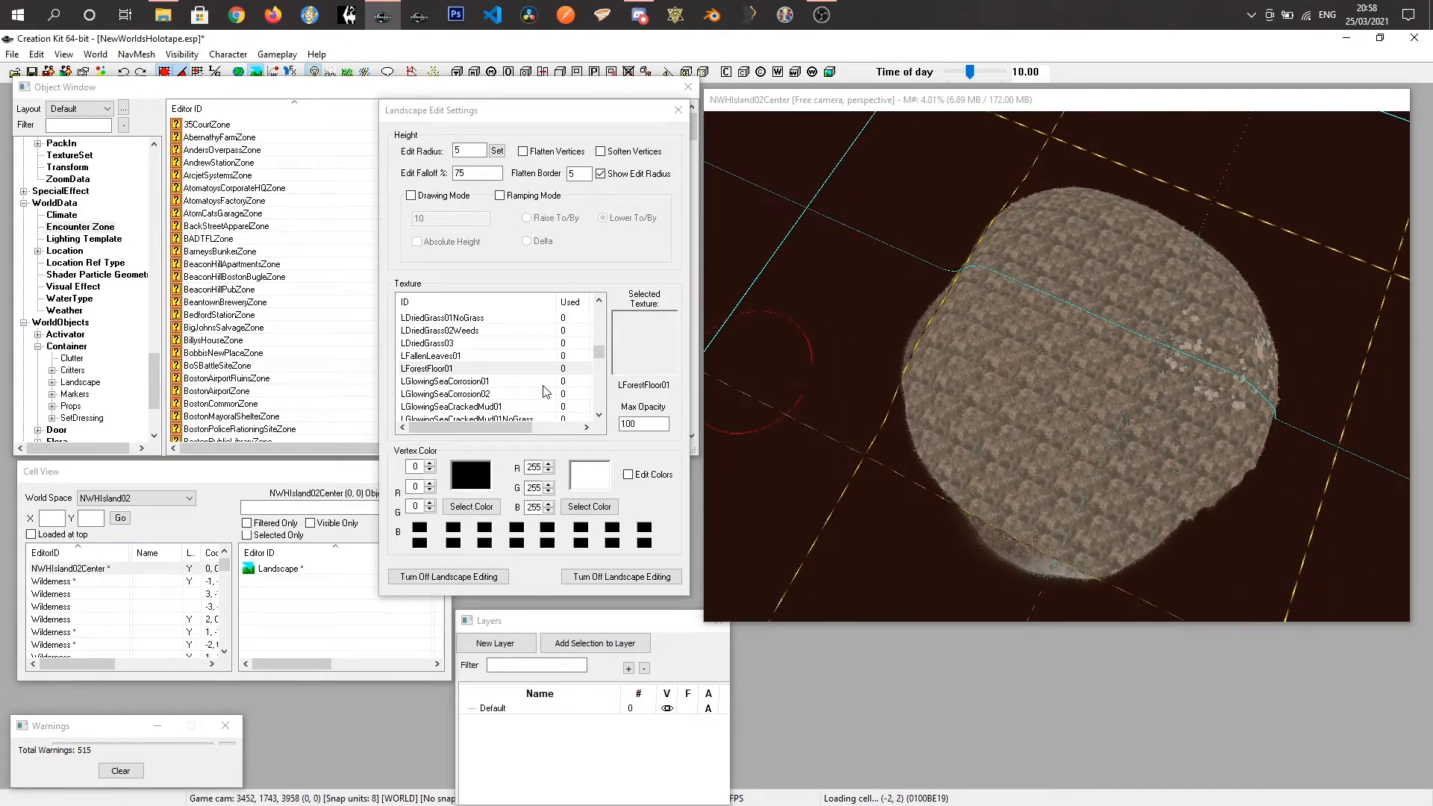
{"action": "left_click_drag", "start_coordinate": [602, 352], "coordinate": [601, 367]}
{"action": "scroll", "coordinate": [448, 376], "scroll_direction": "up", "scroll_amount": 2}
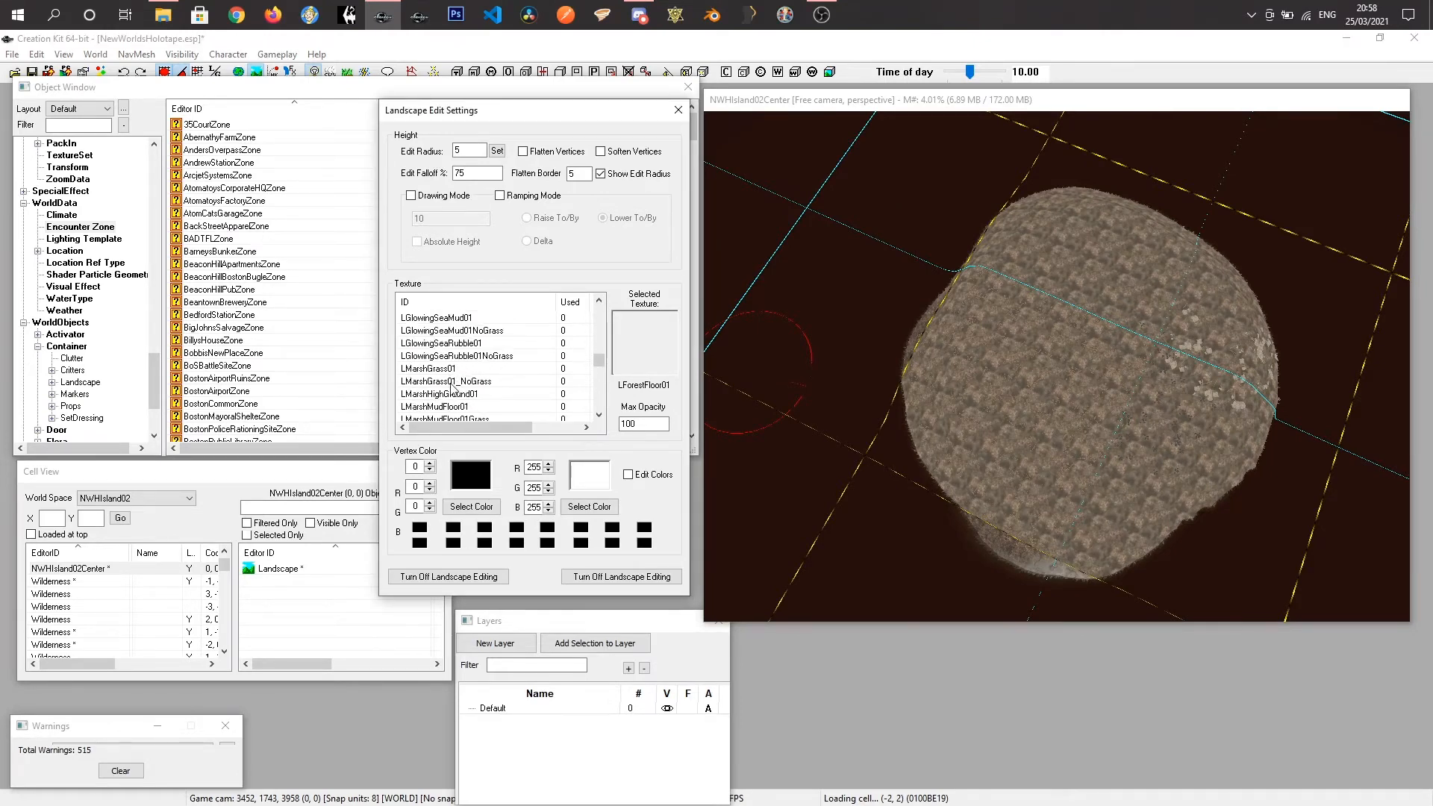
{"action": "scroll", "coordinate": [436, 404], "scroll_direction": "down", "scroll_amount": 8}
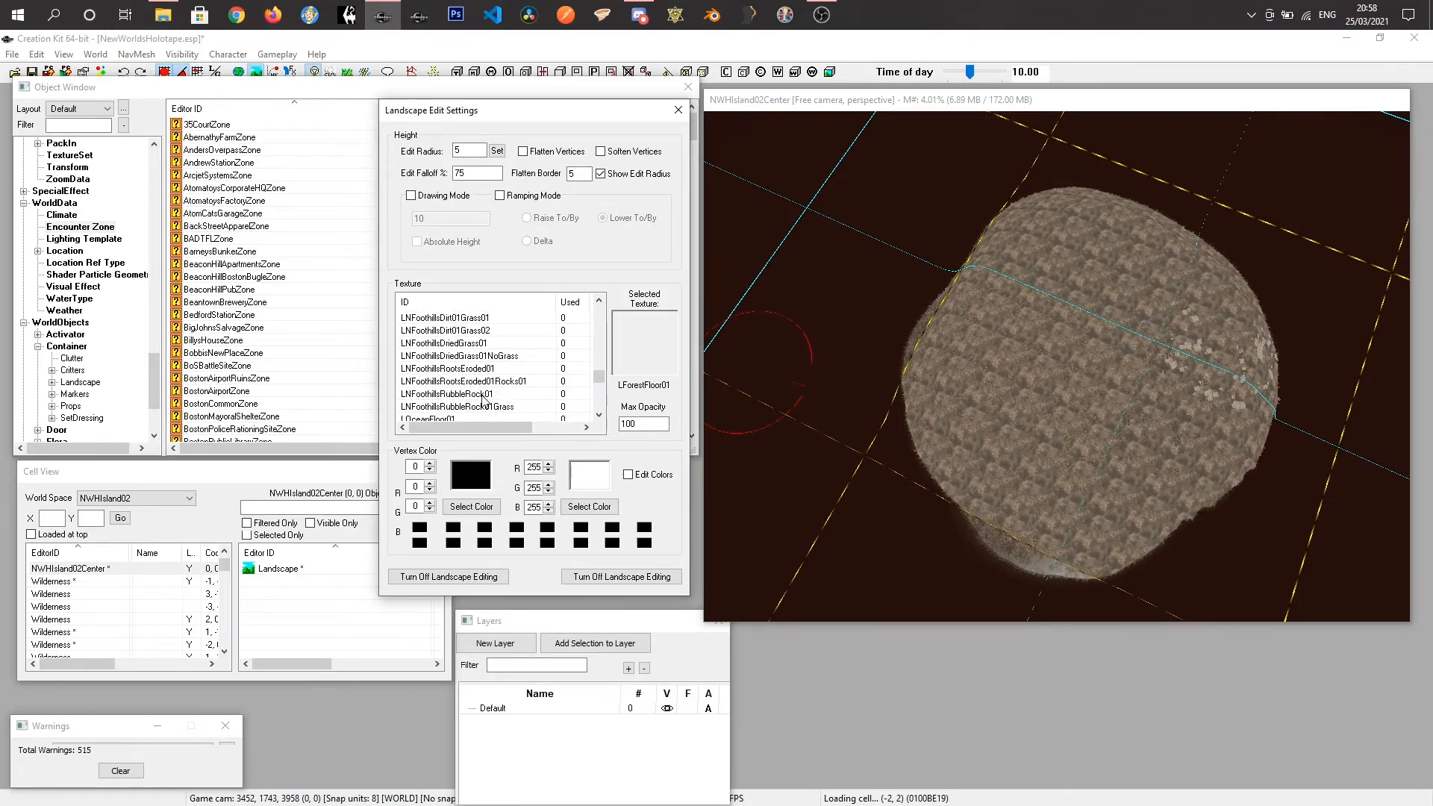
{"action": "scroll", "coordinate": [485, 396], "scroll_direction": "down", "scroll_amount": 5}
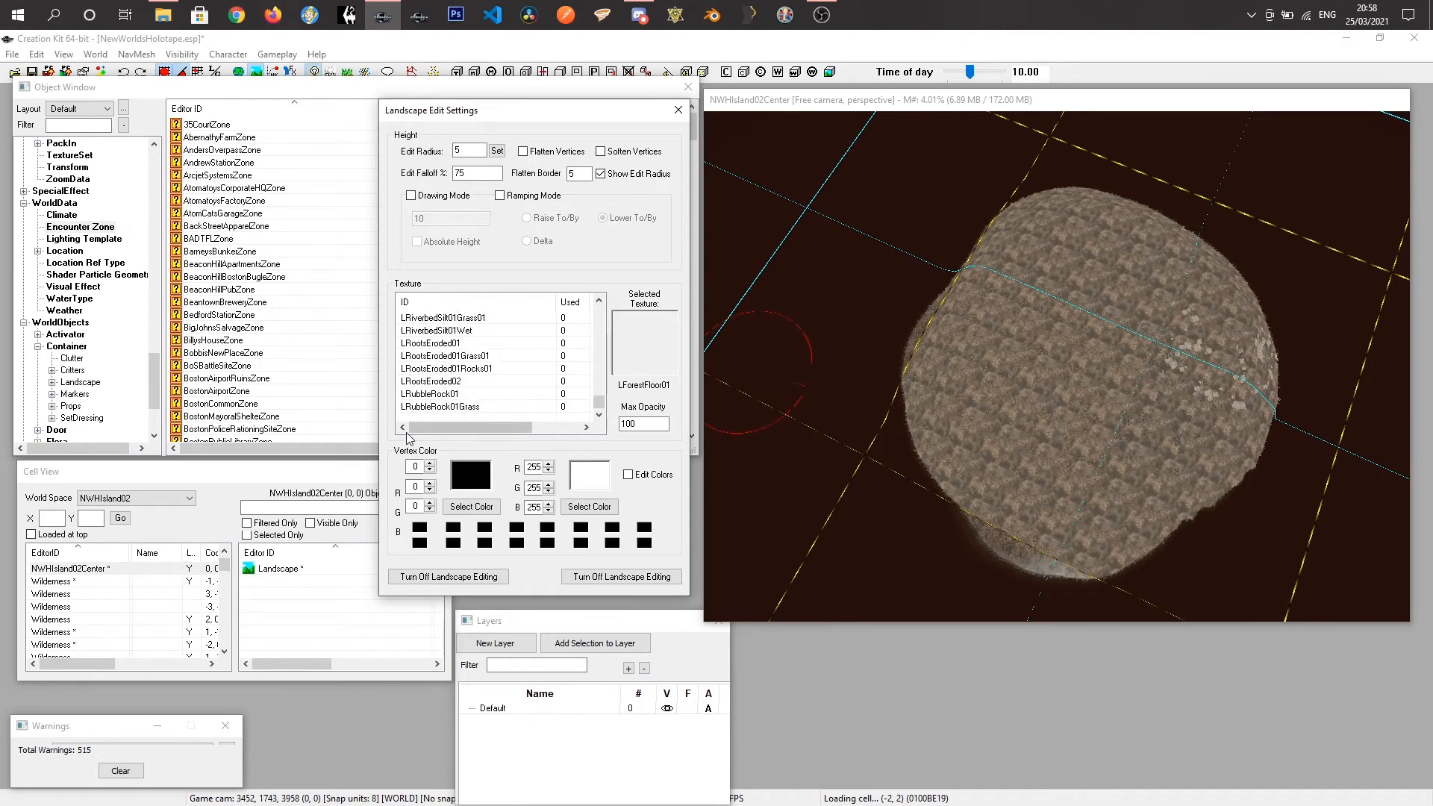
{"action": "scroll", "coordinate": [457, 374], "scroll_direction": "up", "scroll_amount": 13}
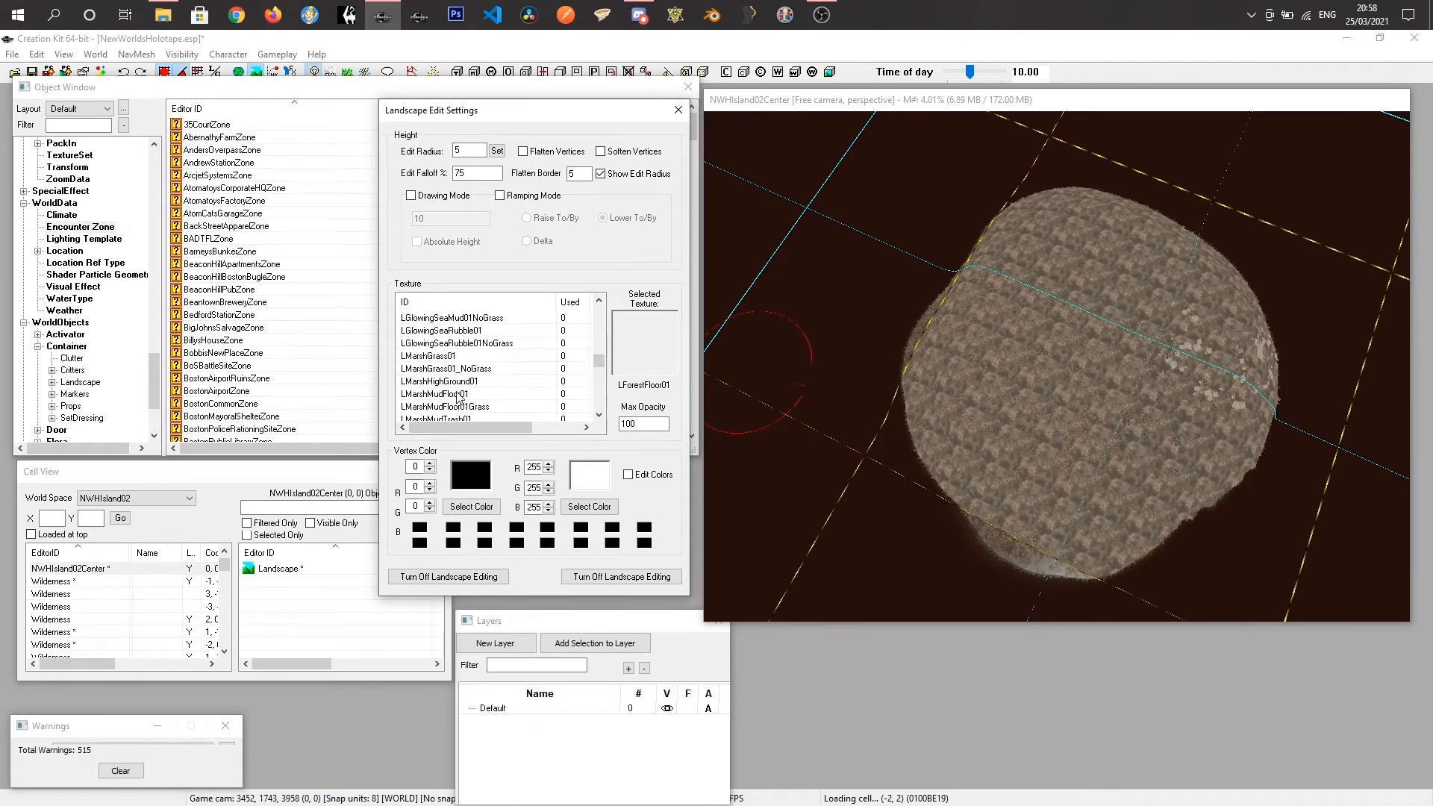
{"action": "left_click", "coordinate": [458, 333]}
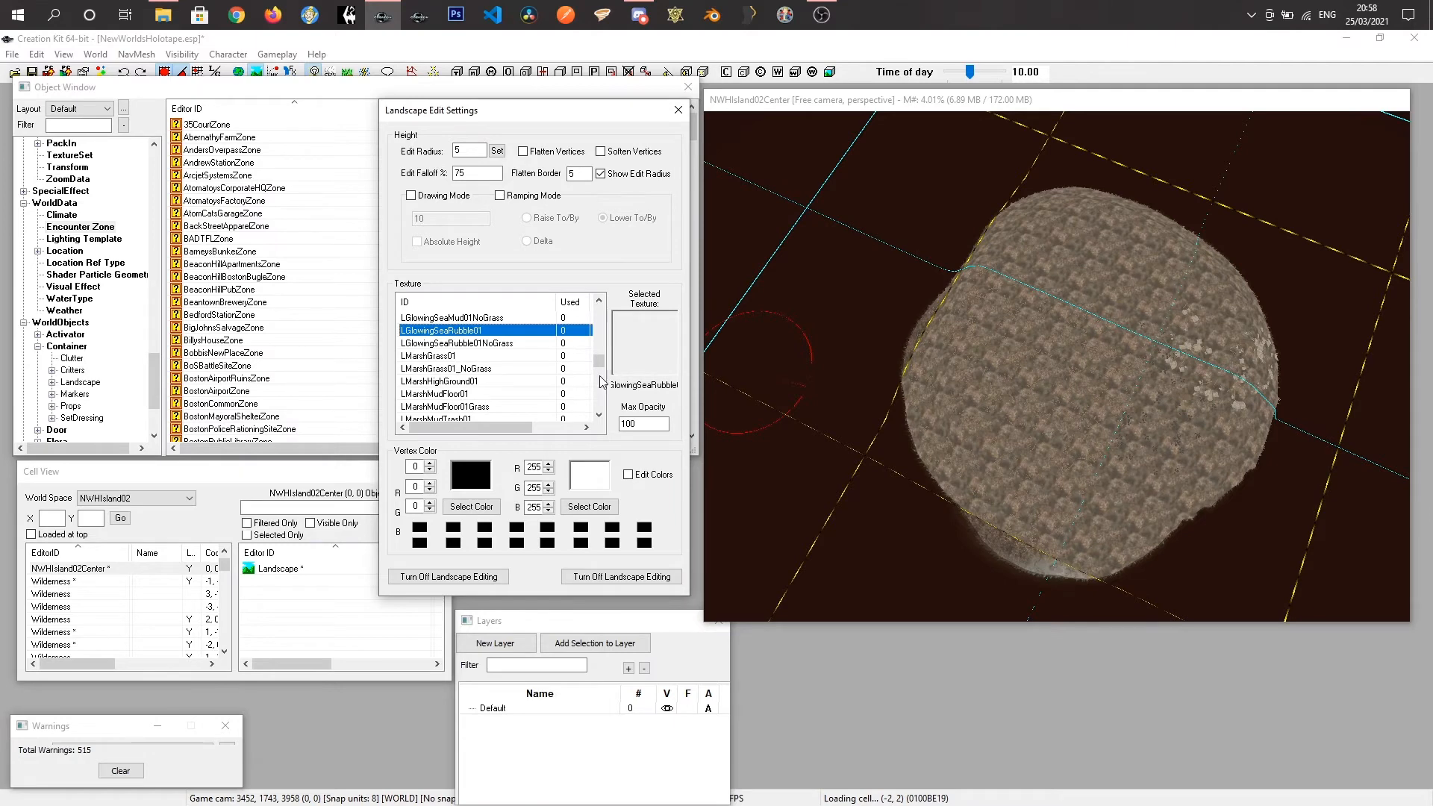
Paint the whole island surface with LGlowingSeaRubble01, and close landscape editing.
{"action": "left_click_drag", "start_coordinate": [957, 458], "coordinate": [1005, 414]}
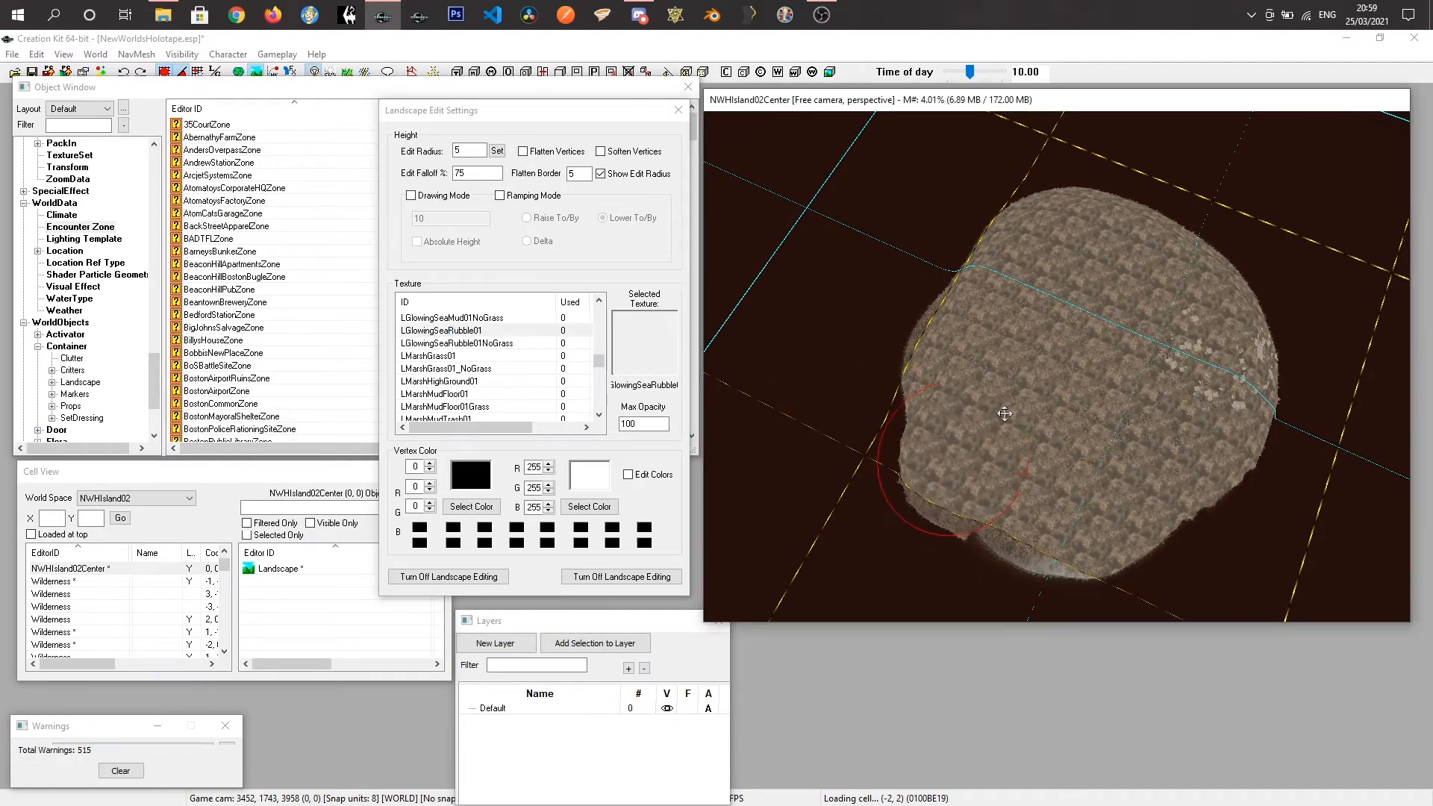
{"action": "mouse_move", "coordinate": [967, 474]}
{"action": "middle_mouse_down"}
{"action": "mouse_move", "coordinate": [937, 412]}
{"action": "mouse_move", "coordinate": [943, 380]}
{"action": "mouse_move", "coordinate": [965, 387]}
{"action": "mouse_move", "coordinate": [921, 406]}
{"action": "mouse_move", "coordinate": [962, 437]}
{"action": "middle_mouse_up"}
{"action": "mouse_move", "coordinate": [962, 437]}
{"action": "left_mouse_down"}
{"action": "mouse_move", "coordinate": [963, 451]}
{"action": "mouse_move", "coordinate": [1001, 463]}
{"action": "mouse_move", "coordinate": [1097, 455]}
{"action": "mouse_move", "coordinate": [1209, 508]}
{"action": "mouse_move", "coordinate": [1218, 354]}
{"action": "mouse_move", "coordinate": [1139, 333]}
{"action": "left_mouse_up"}
{"action": "mouse_move", "coordinate": [1084, 345]}
{"action": "middle_mouse_down"}
{"action": "mouse_move", "coordinate": [1227, 389]}
{"action": "mouse_move", "coordinate": [1213, 372]}
{"action": "middle_mouse_up"}
{"action": "right_click_drag", "start_coordinate": [988, 407], "coordinate": [985, 431]}
{"action": "middle_click_drag", "start_coordinate": [1150, 287], "coordinate": [908, 255]}
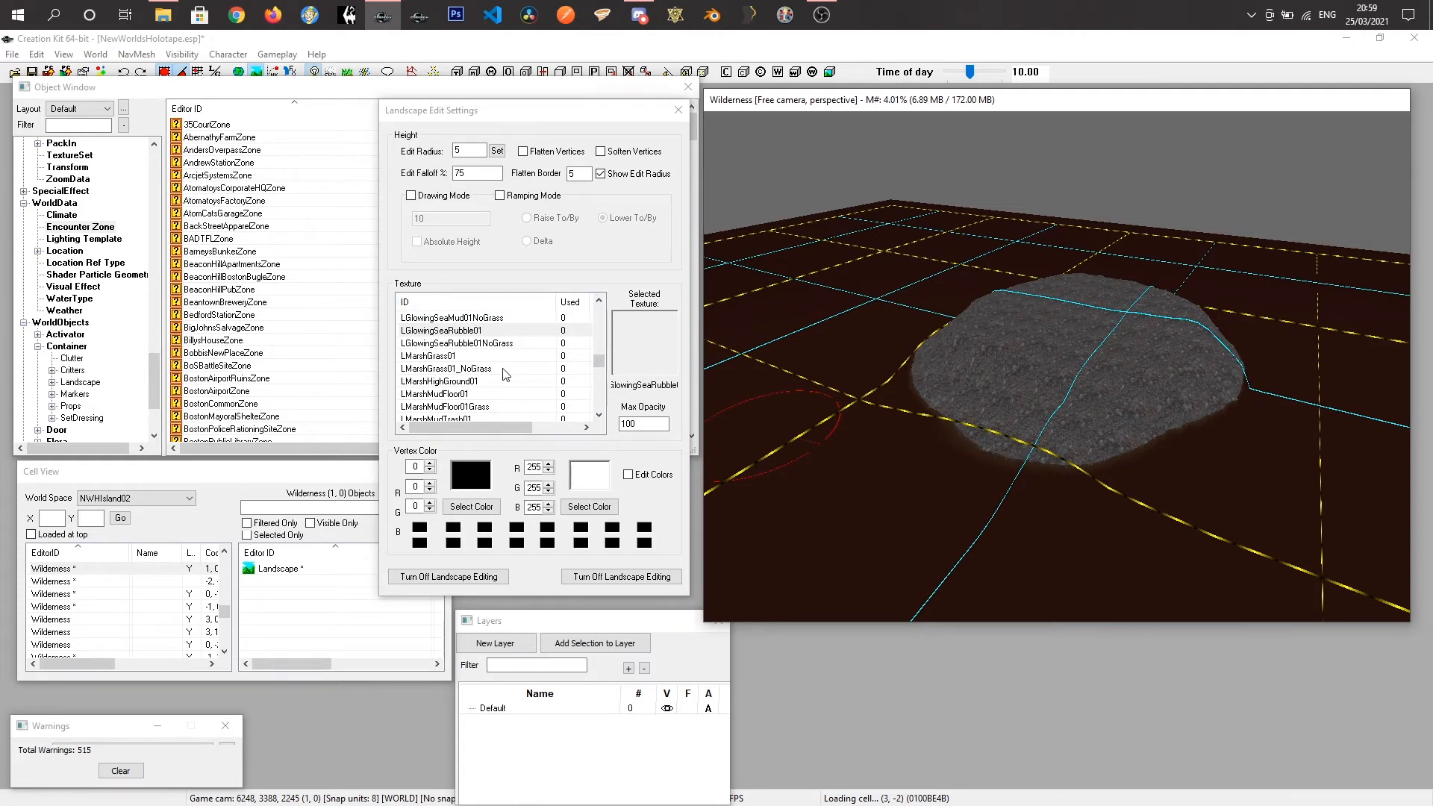
{"action": "mouse_move", "coordinate": [1042, 392]}
{"action": "middle_mouse_down"}
{"action": "mouse_move", "coordinate": [1031, 412]}
{"action": "mouse_move", "coordinate": [1054, 479]}
{"action": "mouse_move", "coordinate": [1011, 500]}
{"action": "mouse_move", "coordinate": [980, 480]}
{"action": "mouse_move", "coordinate": [1020, 455]}
{"action": "middle_mouse_up"}
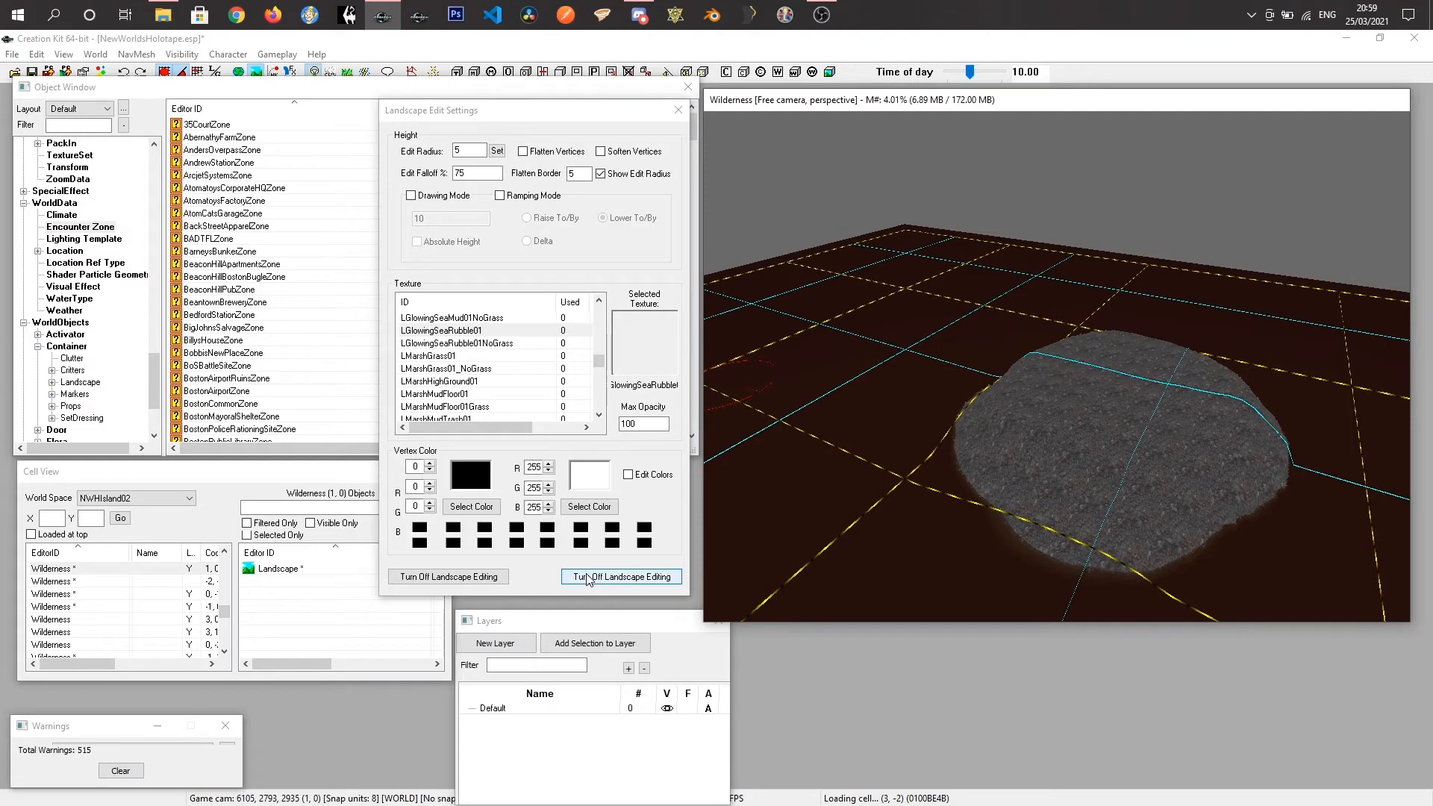
{"action": "left_click", "coordinate": [610, 579]}
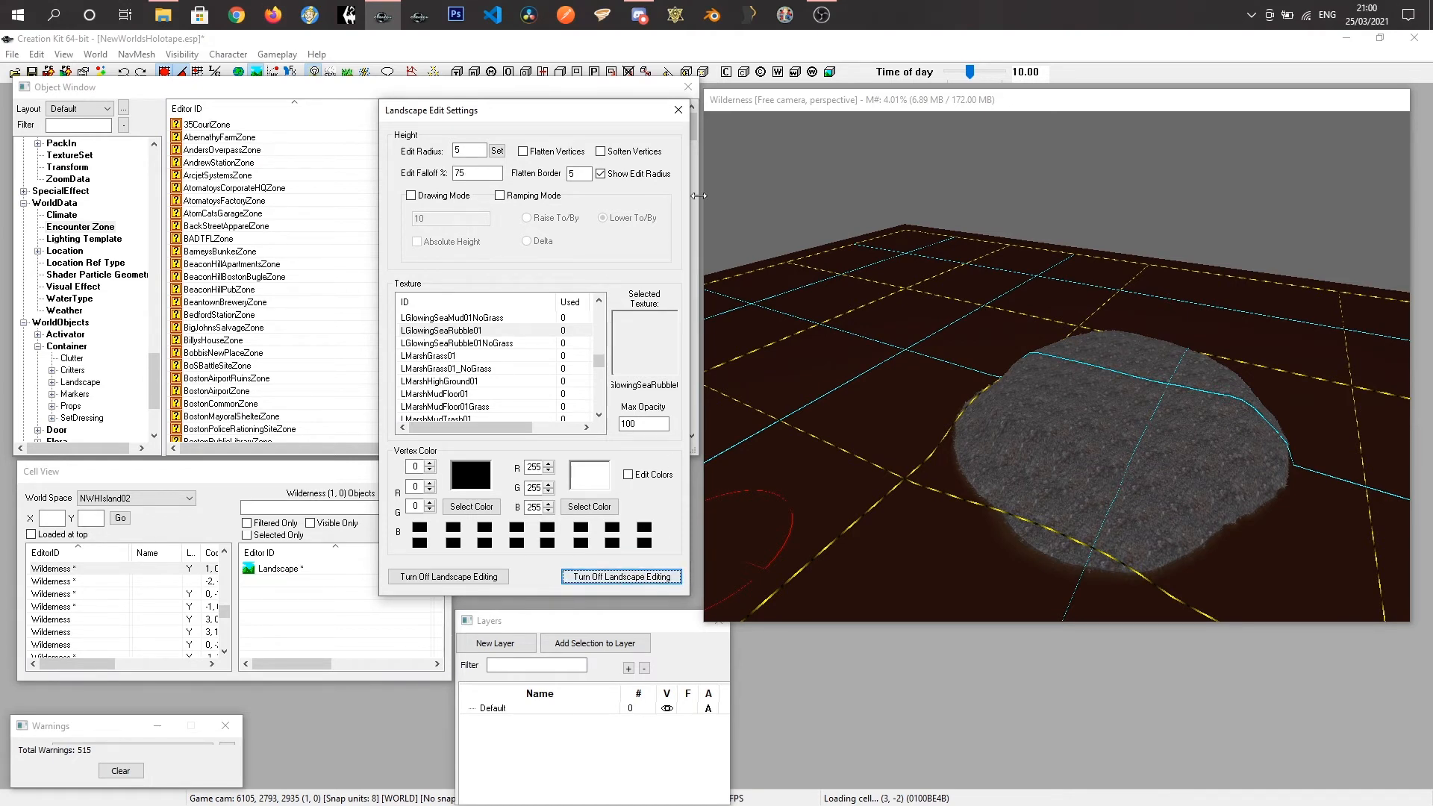
{"action": "left_click", "coordinate": [677, 110]}
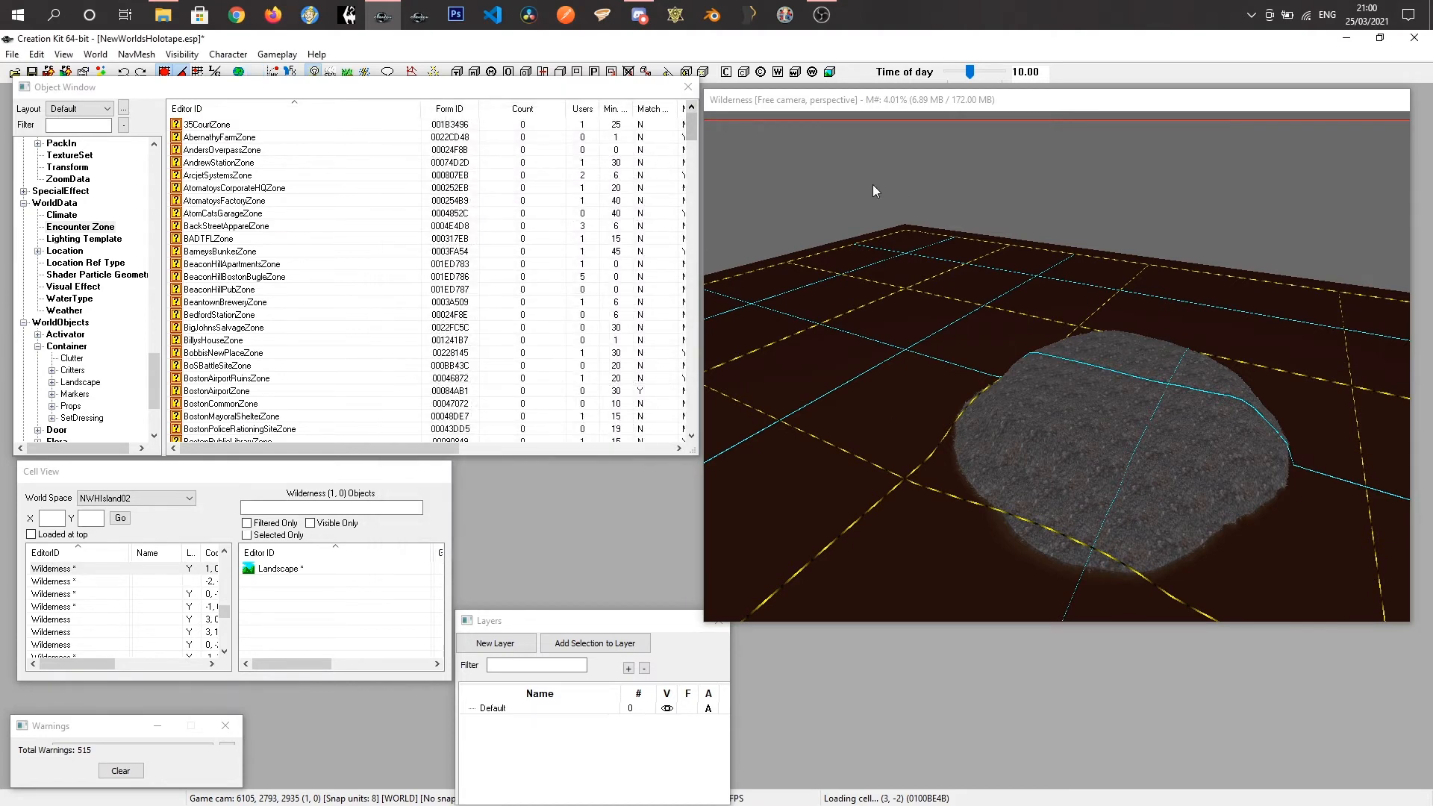
List the Static world objects and filter them by "cliff".
{"action": "left_click", "coordinate": [873, 100]}
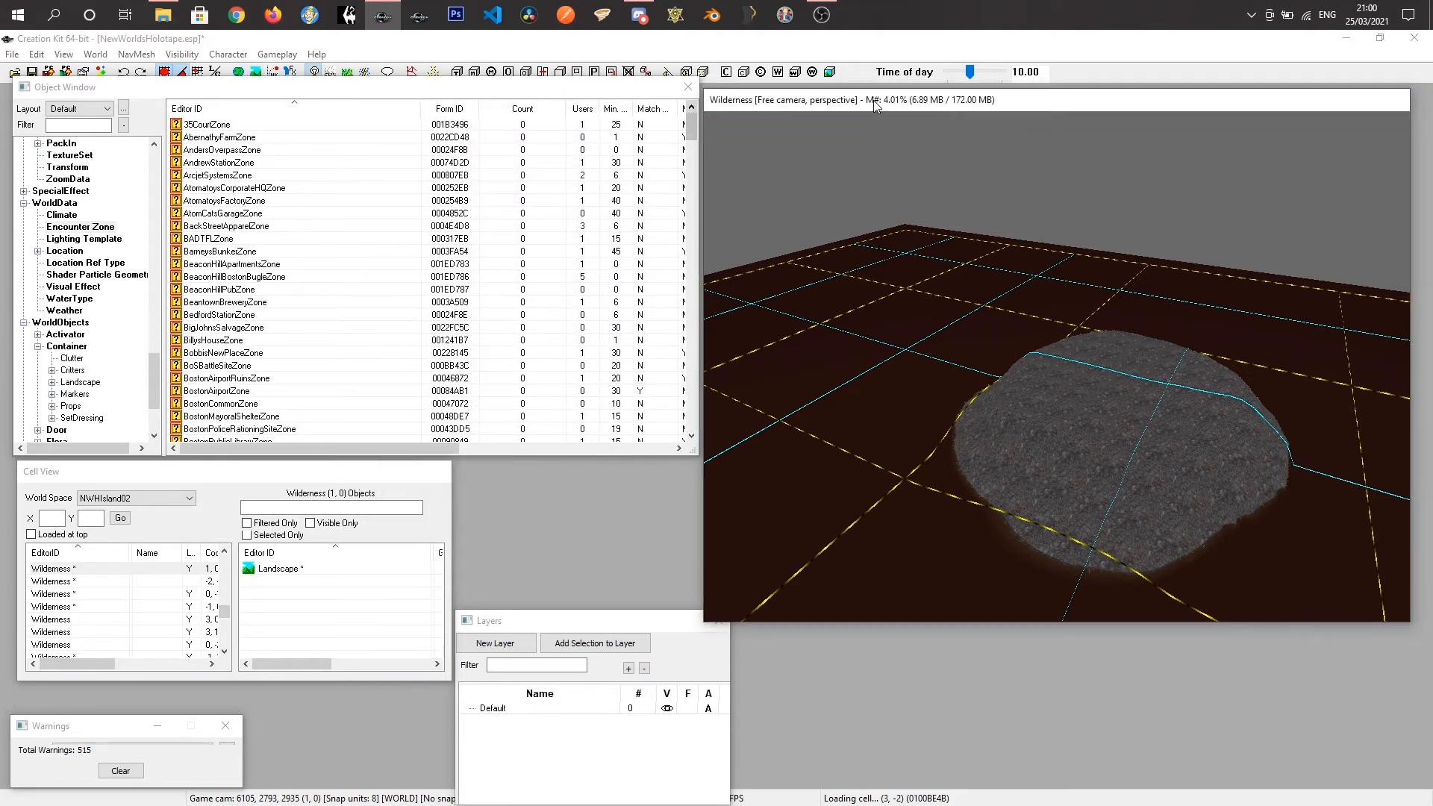
{"action": "mouse_move", "coordinate": [1123, 455]}
{"action": "middle_mouse_down"}
{"action": "mouse_move", "coordinate": [1070, 451]}
{"action": "mouse_move", "coordinate": [1179, 467]}
{"action": "mouse_move", "coordinate": [1109, 457]}
{"action": "middle_mouse_up"}
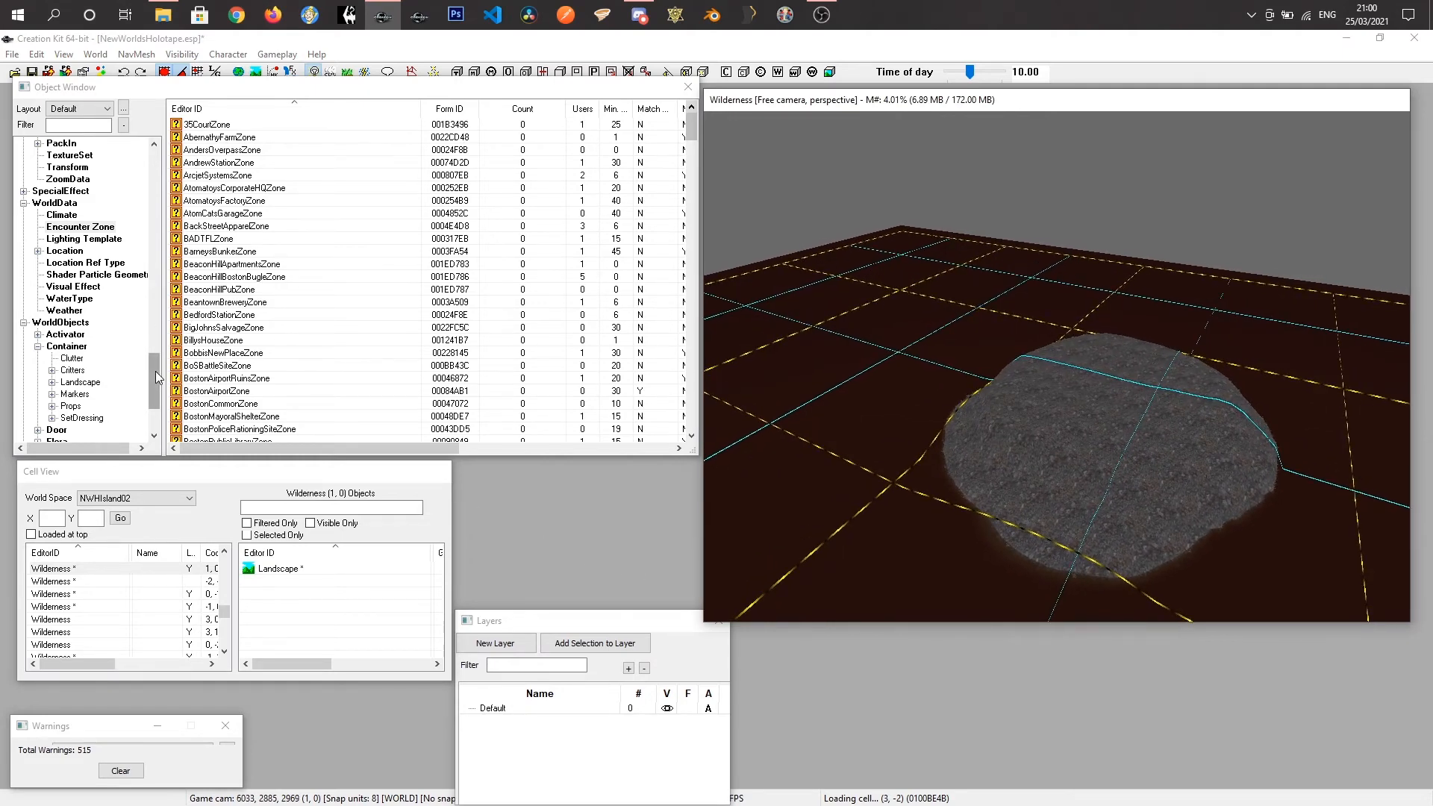
{"action": "left_click_drag", "start_coordinate": [153, 379], "coordinate": [154, 402]}
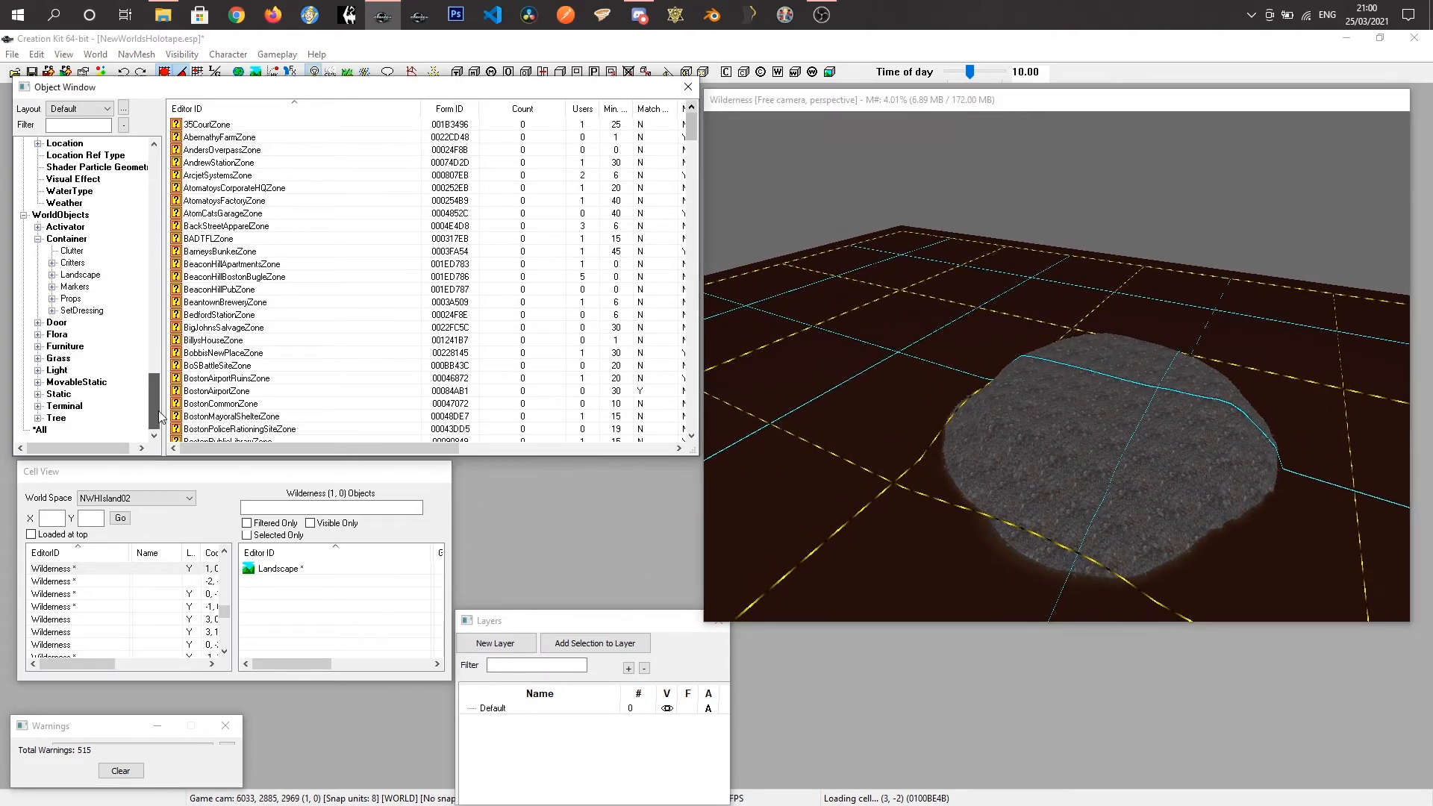
{"action": "left_click", "coordinate": [59, 395]}
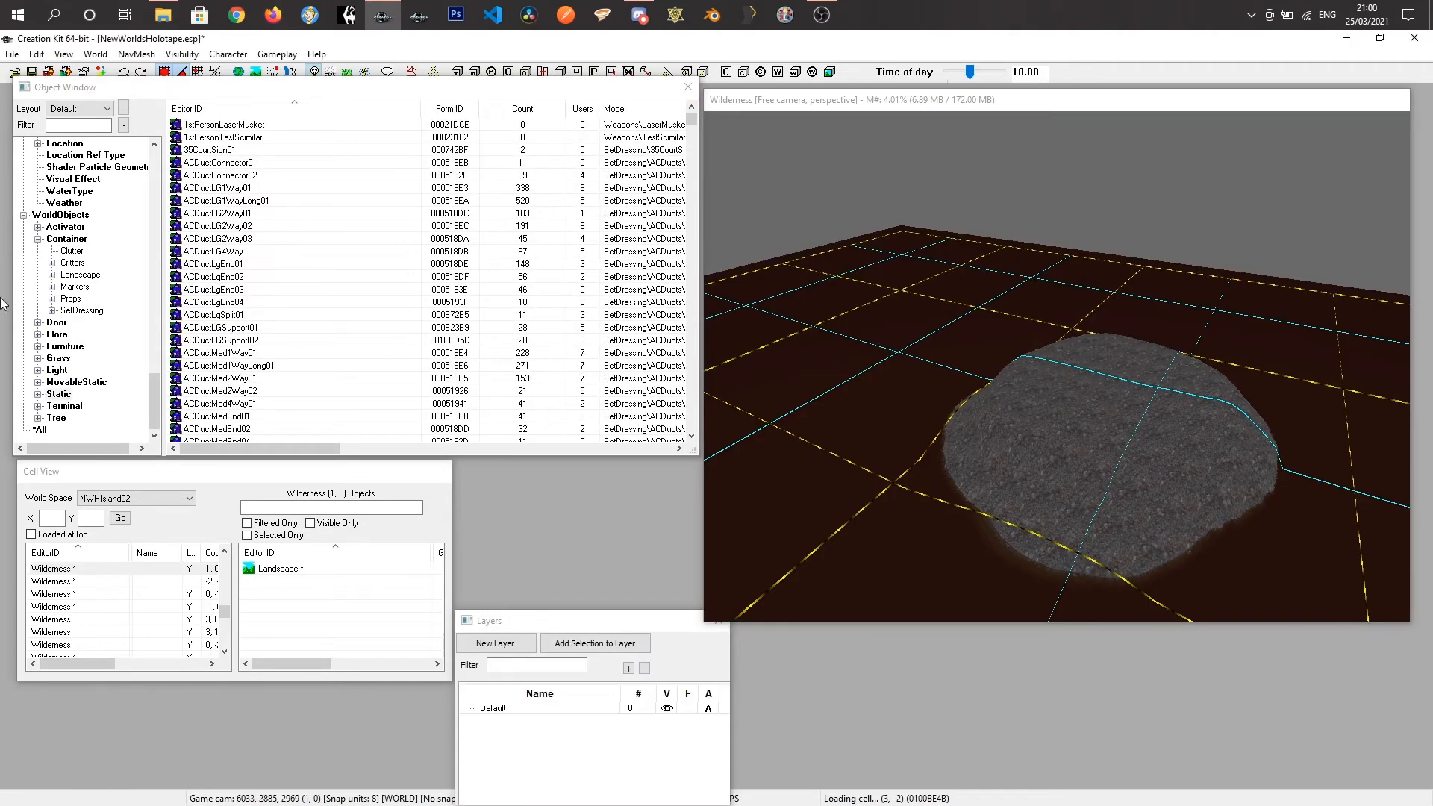
{"action": "left_click", "coordinate": [74, 125]}
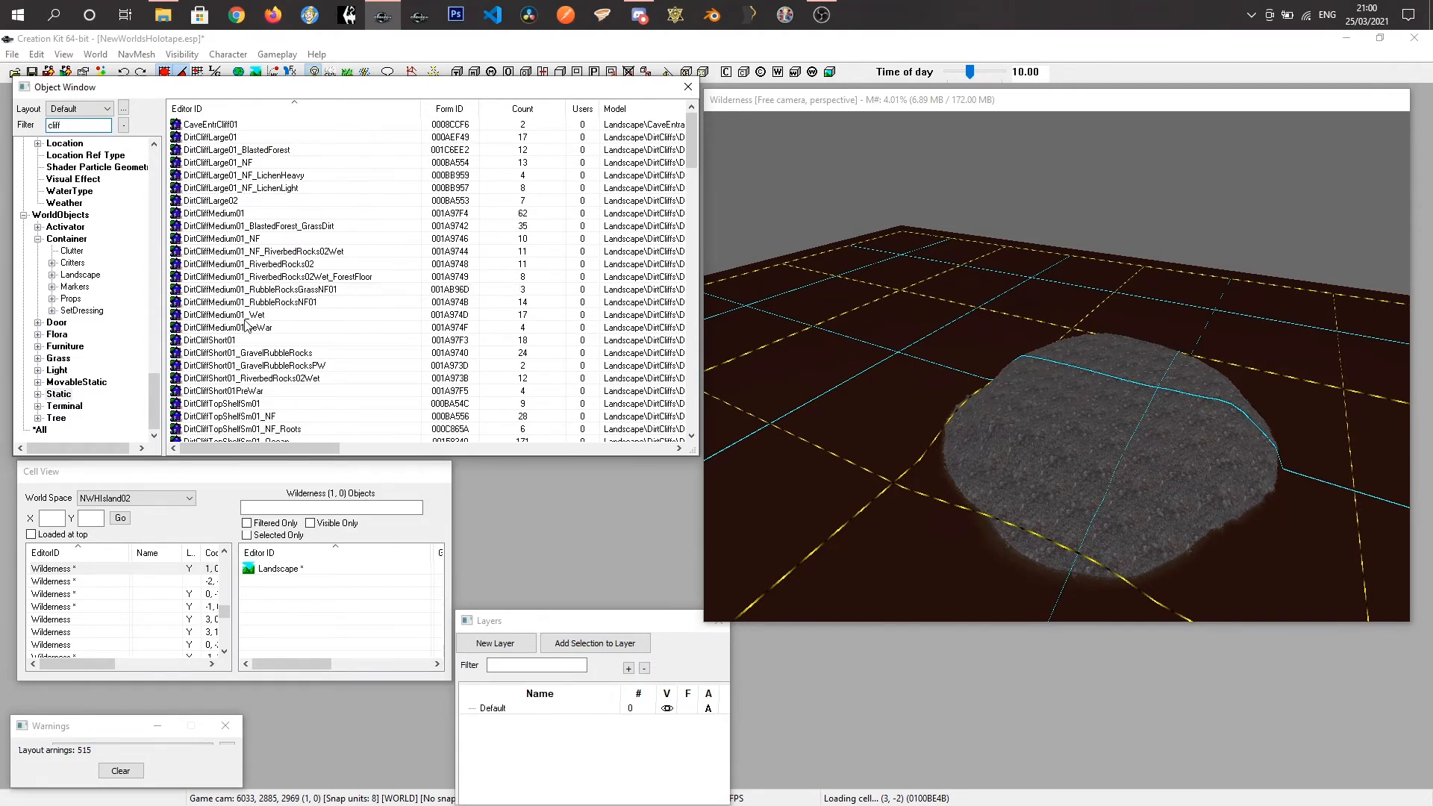
Preview the DirtCliffLarge01 model from another angle and close the preview.
{"action": "right_click", "coordinate": [217, 141]}
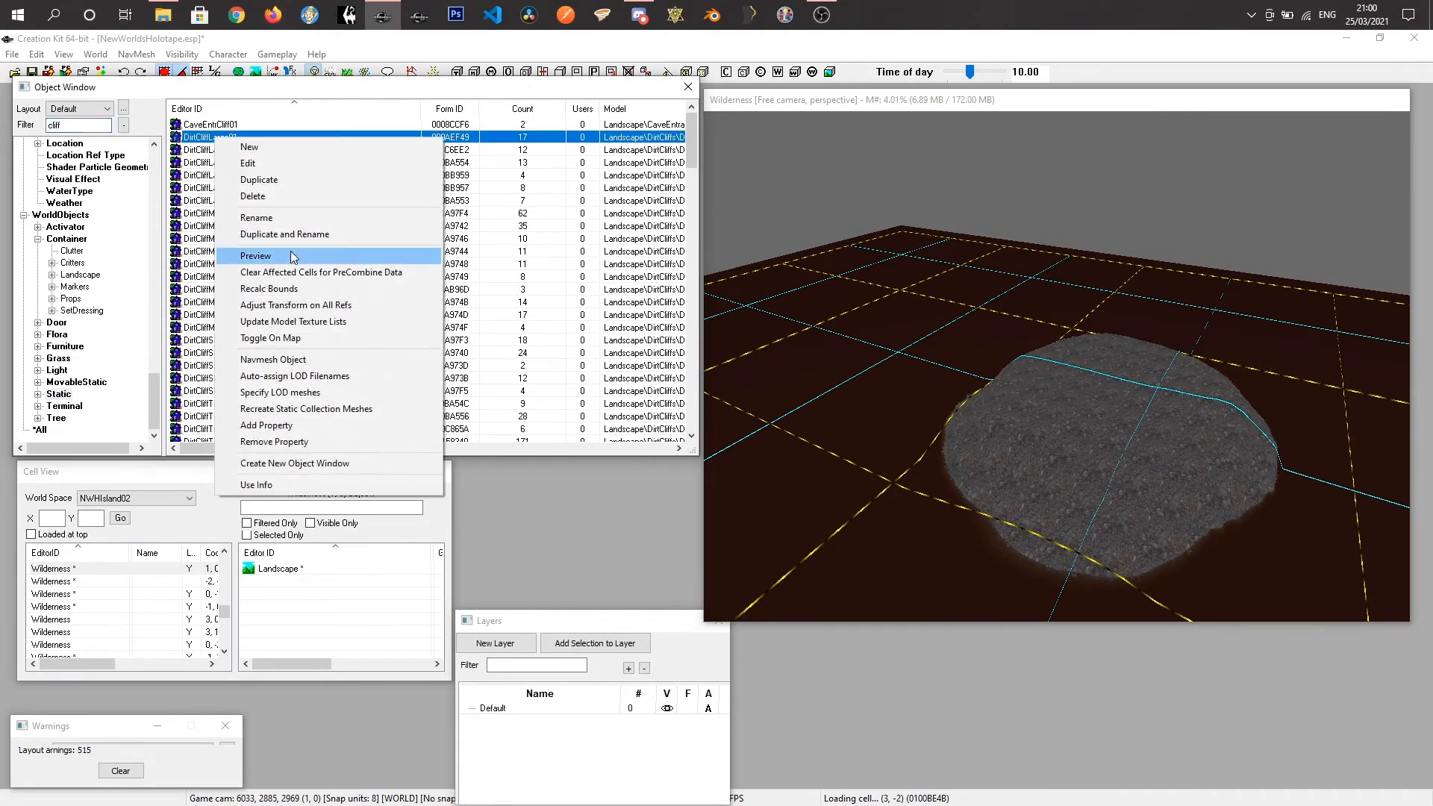
{"action": "left_click", "coordinate": [292, 254]}
{"action": "left_click_drag", "start_coordinate": [853, 405], "coordinate": [900, 411]}
{"action": "left_click", "coordinate": [1179, 89]}
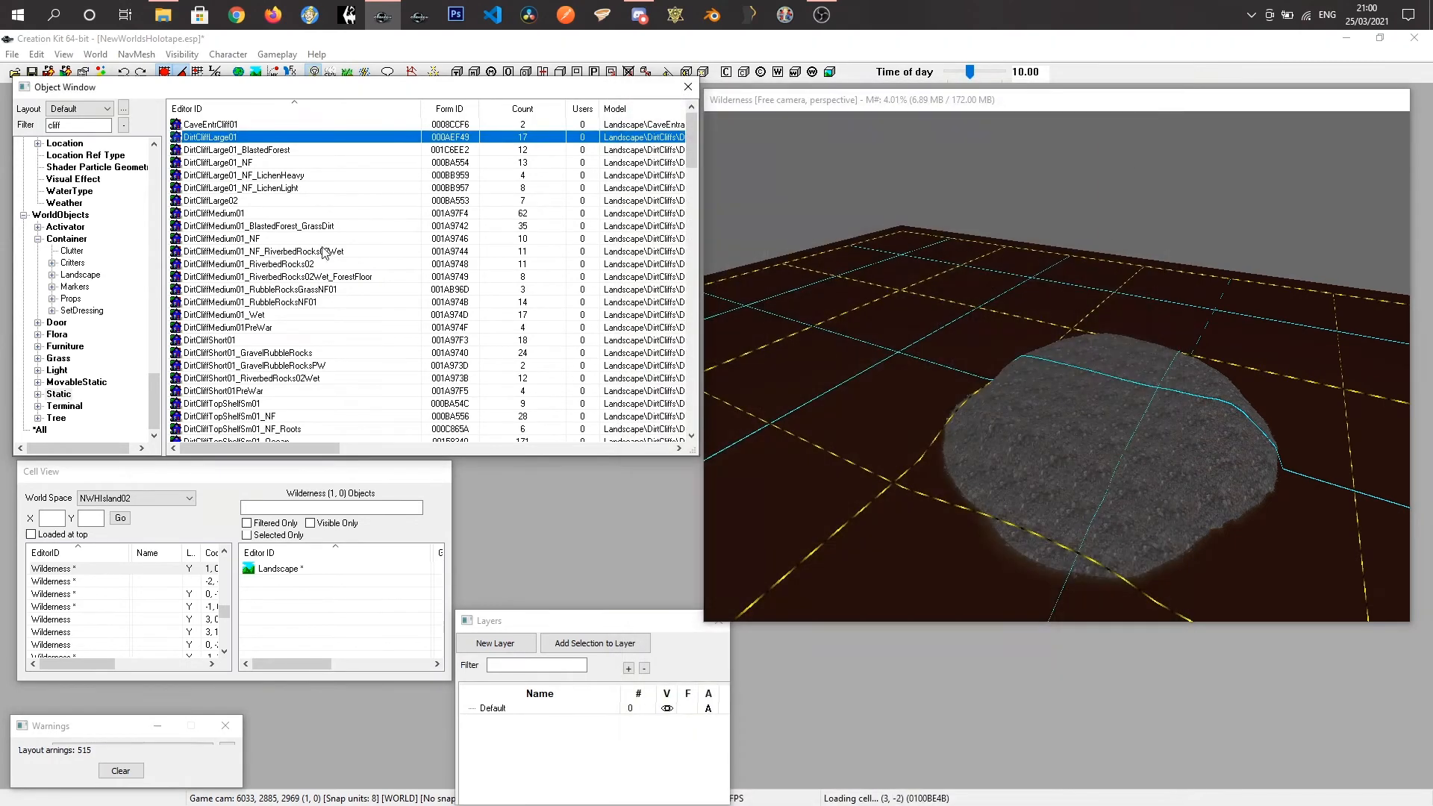
Place DirtCliffLarge01 in the worldspace, then move, rotate and height-adjust it to wrap around the island's edge.
{"action": "left_click_drag", "start_coordinate": [978, 478], "coordinate": [982, 484]}
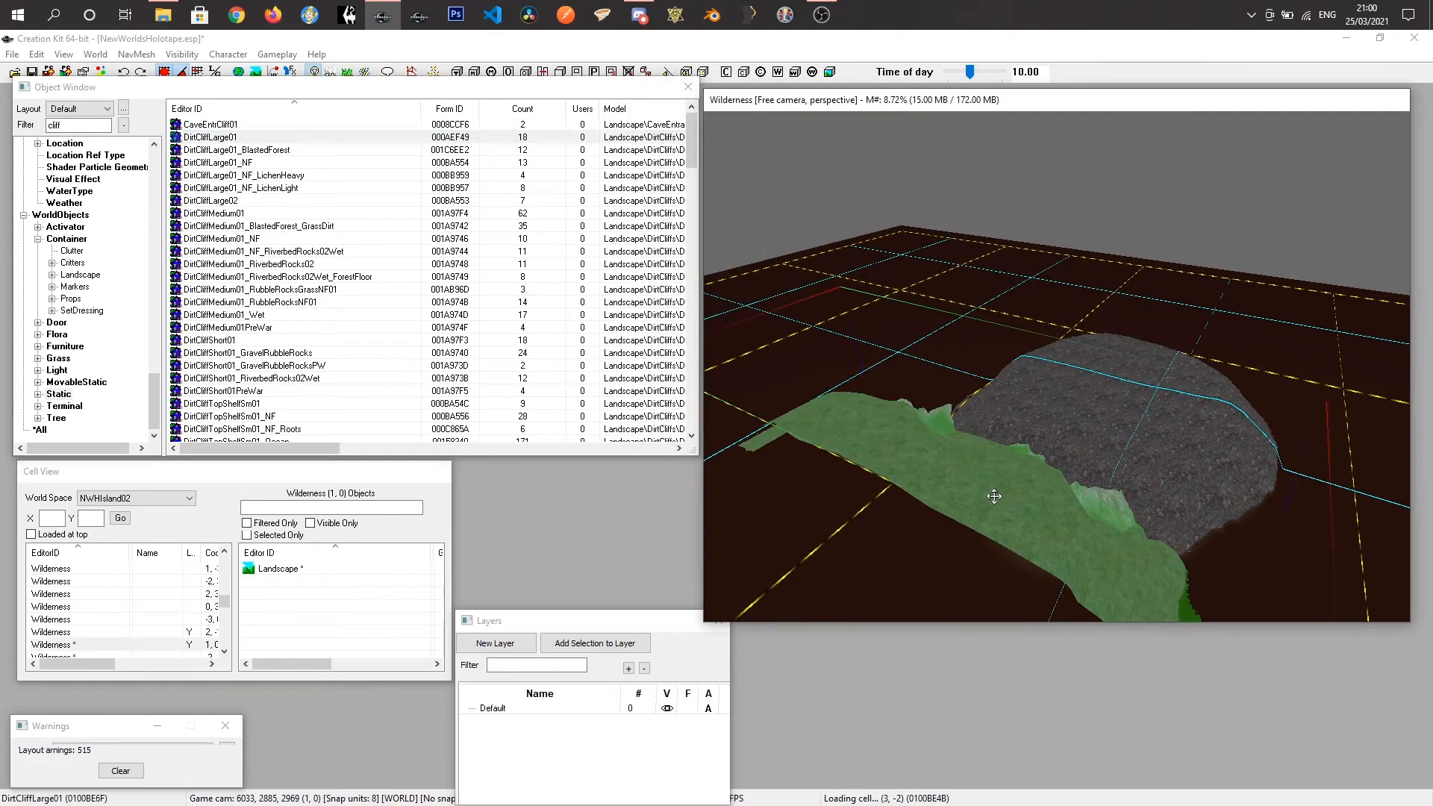
{"action": "key", "text": "f"}
{"action": "key", "text": "ctrl+z"}
{"action": "left_click_drag", "start_coordinate": [1031, 507], "coordinate": [981, 401]}
{"action": "mouse_move", "coordinate": [981, 401]}
{"action": "middle_mouse_down", "text": "shift"}
{"action": "mouse_move", "coordinate": [880, 394]}
{"action": "mouse_move", "coordinate": [893, 414]}
{"action": "mouse_move", "coordinate": [1017, 391]}
{"action": "mouse_move", "coordinate": [1003, 396]}
{"action": "middle_mouse_up", "text": "shift"}
{"action": "key", "text": "z"}
{"action": "left_click_drag", "start_coordinate": [997, 399], "coordinate": [999, 429]}
{"action": "middle_click_drag", "start_coordinate": [999, 379], "coordinate": [1037, 377], "text": "shift"}
{"action": "right_click_drag", "start_coordinate": [941, 383], "coordinate": [977, 384]}
{"action": "right_click_drag", "start_coordinate": [945, 472], "coordinate": [1015, 472]}
{"action": "middle_click_drag", "start_coordinate": [955, 418], "coordinate": [921, 398], "text": "shift"}
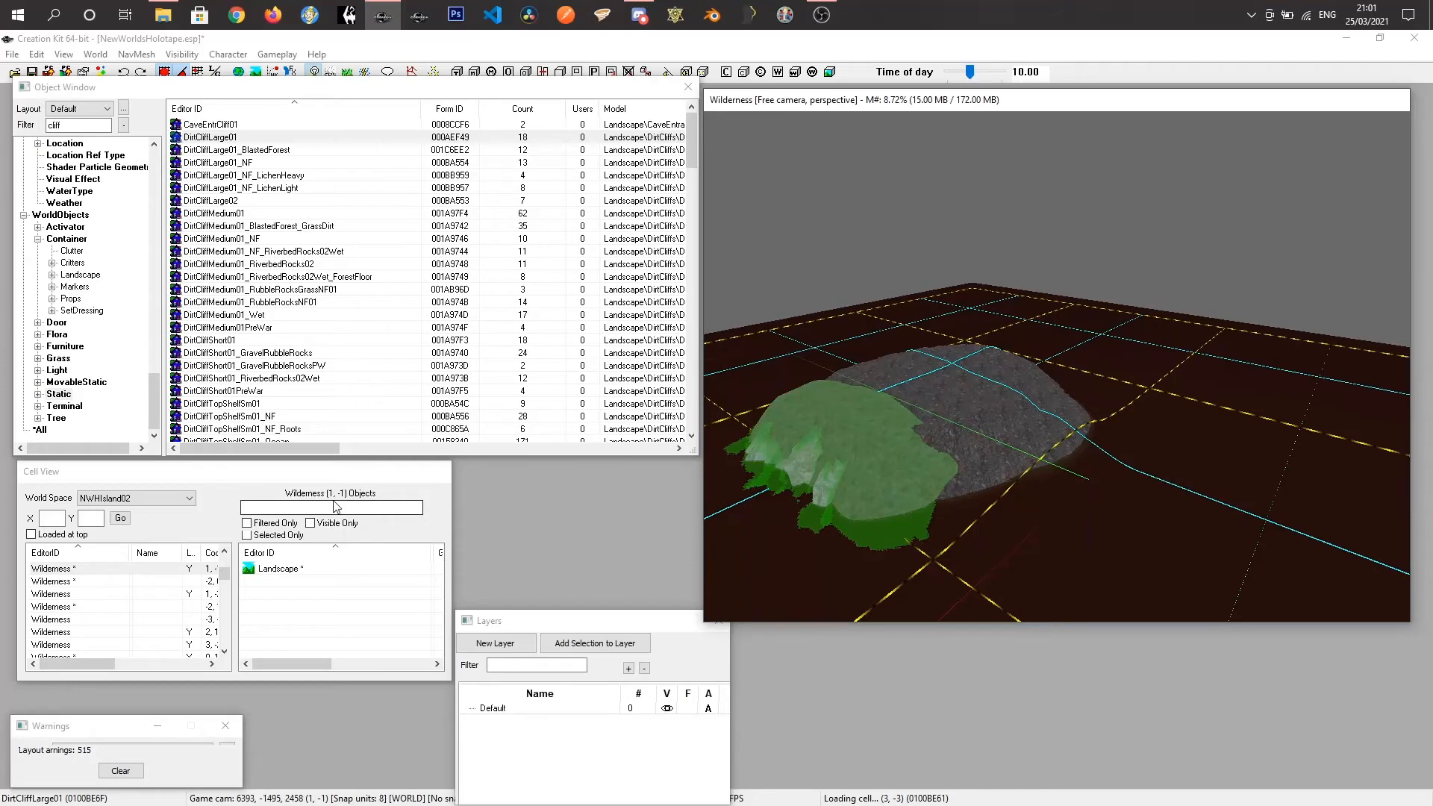
Preview the DirtCliffMedium01 model and close the preview.
{"action": "right_click", "coordinate": [222, 218]}
{"action": "left_click", "coordinate": [267, 334]}
{"action": "left_click_drag", "start_coordinate": [952, 286], "coordinate": [1100, 117]}
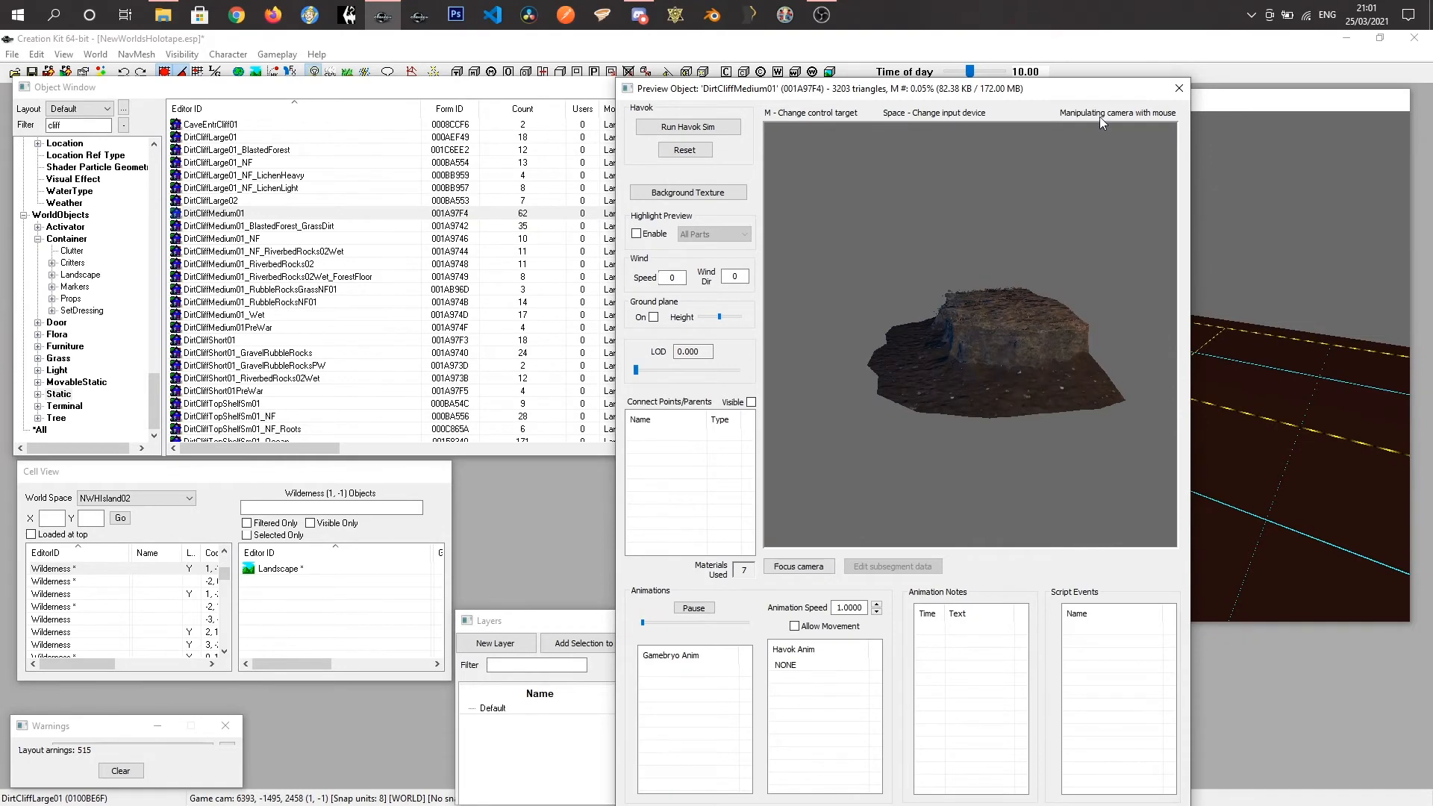
{"action": "left_click", "coordinate": [1179, 88]}
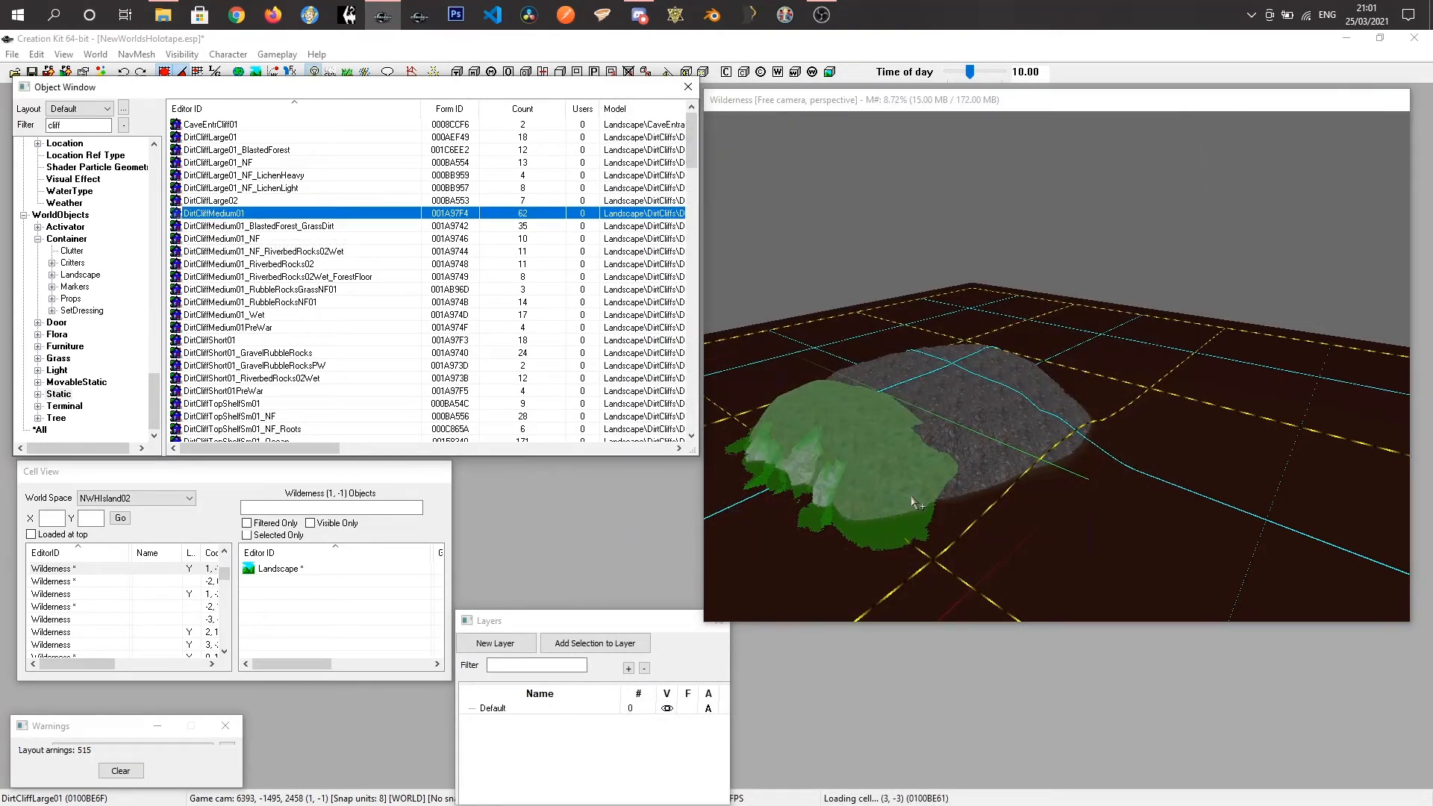
Place DirtCliffMedium01 on the island's shore and rotate it to follow the edge.
{"action": "left_click_drag", "start_coordinate": [981, 503], "coordinate": [1003, 482]}
{"action": "middle_click_drag", "start_coordinate": [1003, 482], "coordinate": [920, 500], "text": "shift"}
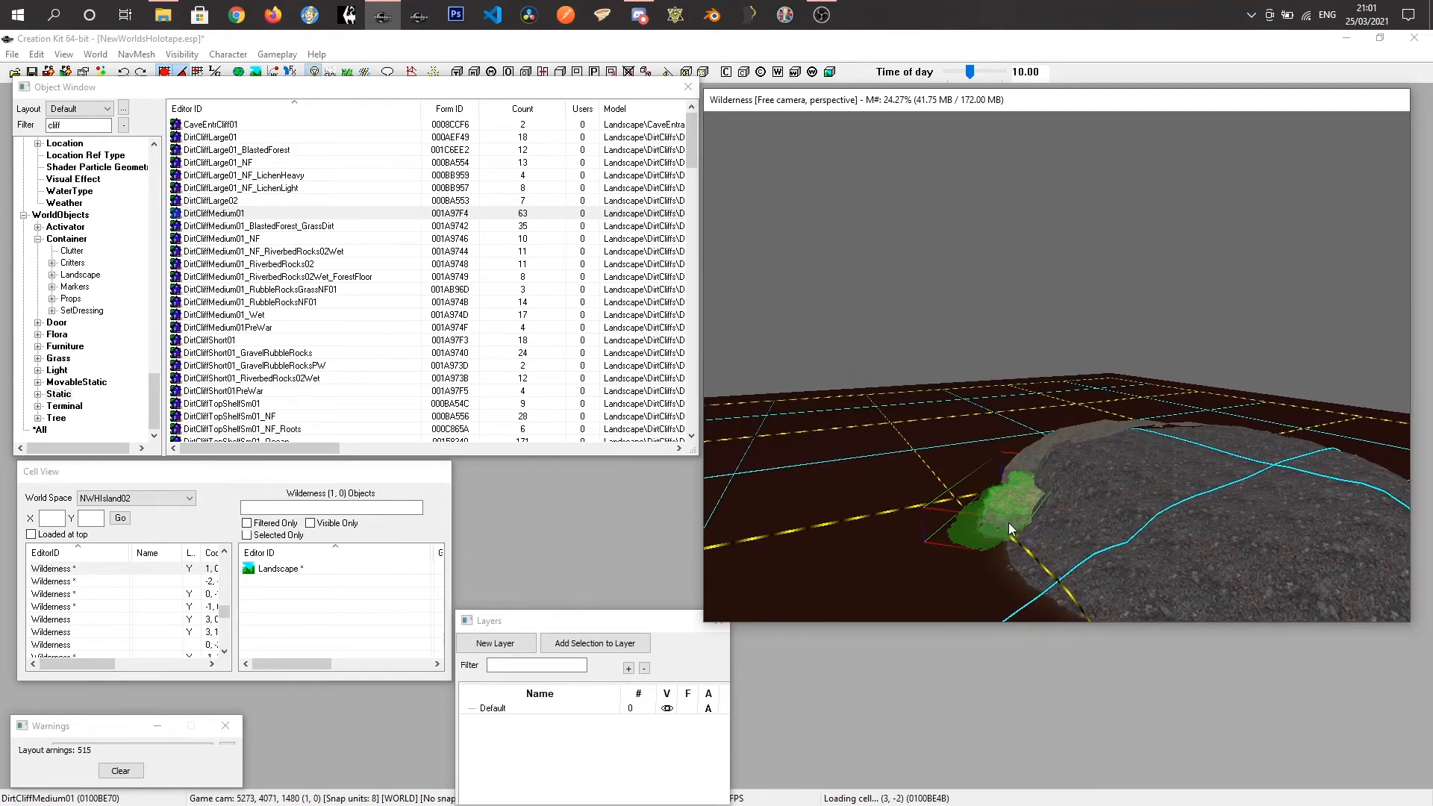
{"action": "right_click_drag", "start_coordinate": [1000, 509], "coordinate": [1050, 500]}
{"action": "middle_click_drag", "start_coordinate": [1050, 515], "coordinate": [1045, 489], "text": "shift"}
{"action": "middle_click_drag", "start_coordinate": [1069, 531], "coordinate": [1025, 510]}
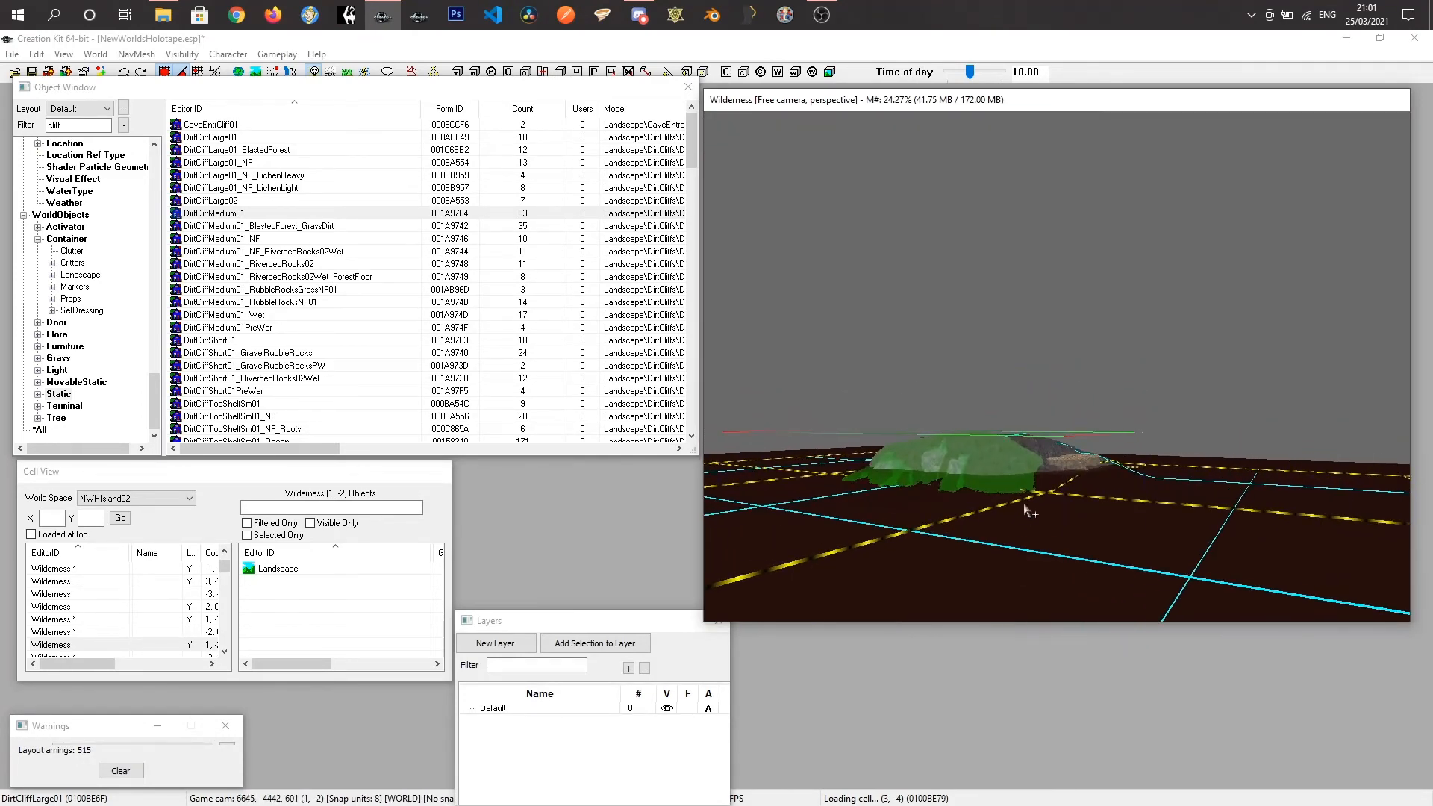
Reselect the medium cliff, adjust its position against the shore, and check both cliffs from around the island.
{"action": "left_click", "coordinate": [1090, 502]}
{"action": "left_click", "coordinate": [1080, 470]}
{"action": "scroll", "coordinate": [1080, 471], "scroll_direction": "up", "scroll_amount": 6}
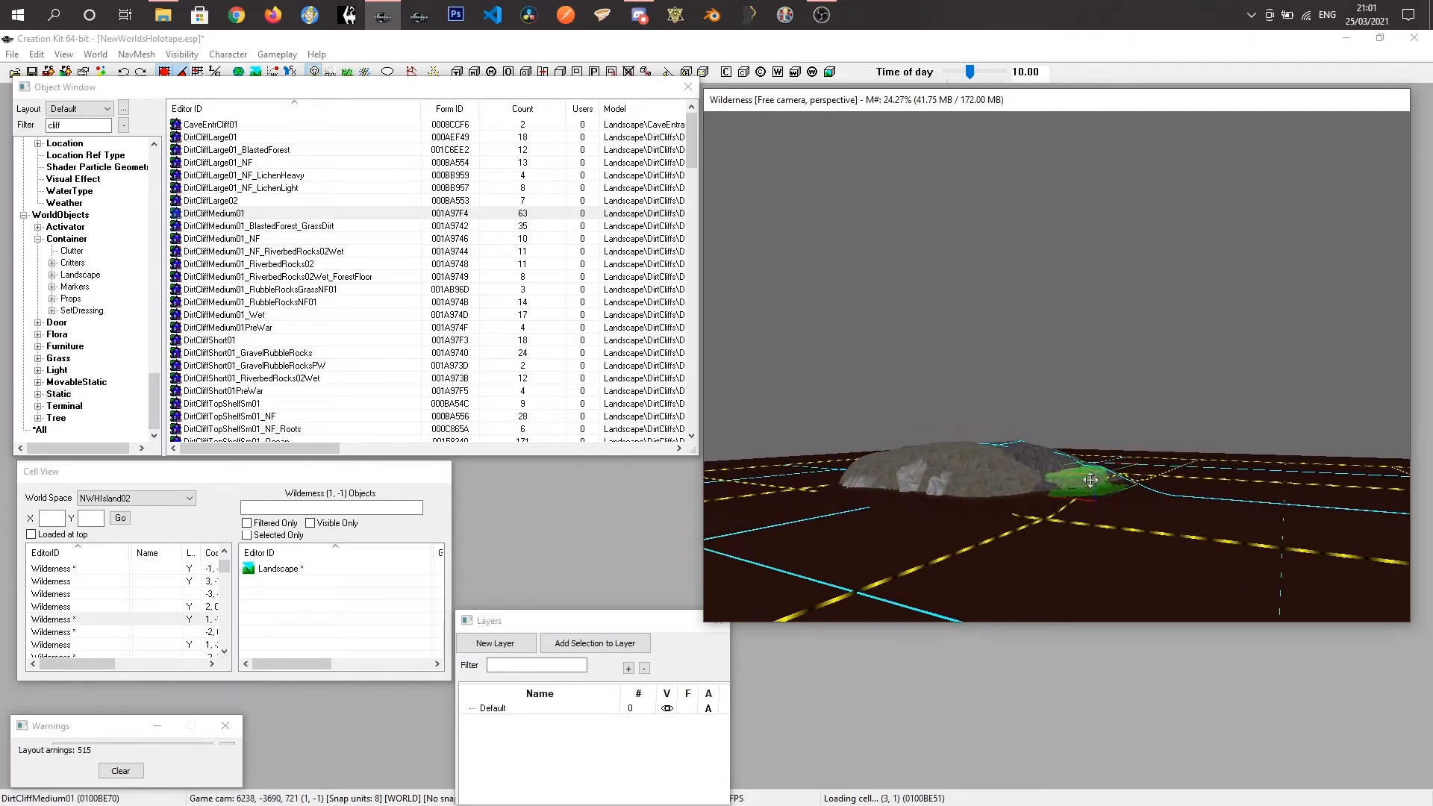
{"action": "mouse_move", "coordinate": [1087, 482]}
{"action": "left_mouse_down"}
{"action": "mouse_move", "coordinate": [1135, 483]}
{"action": "mouse_move", "coordinate": [1093, 494]}
{"action": "left_mouse_up"}
{"action": "middle_click_drag", "start_coordinate": [1093, 494], "coordinate": [1405, 516], "text": "shift"}
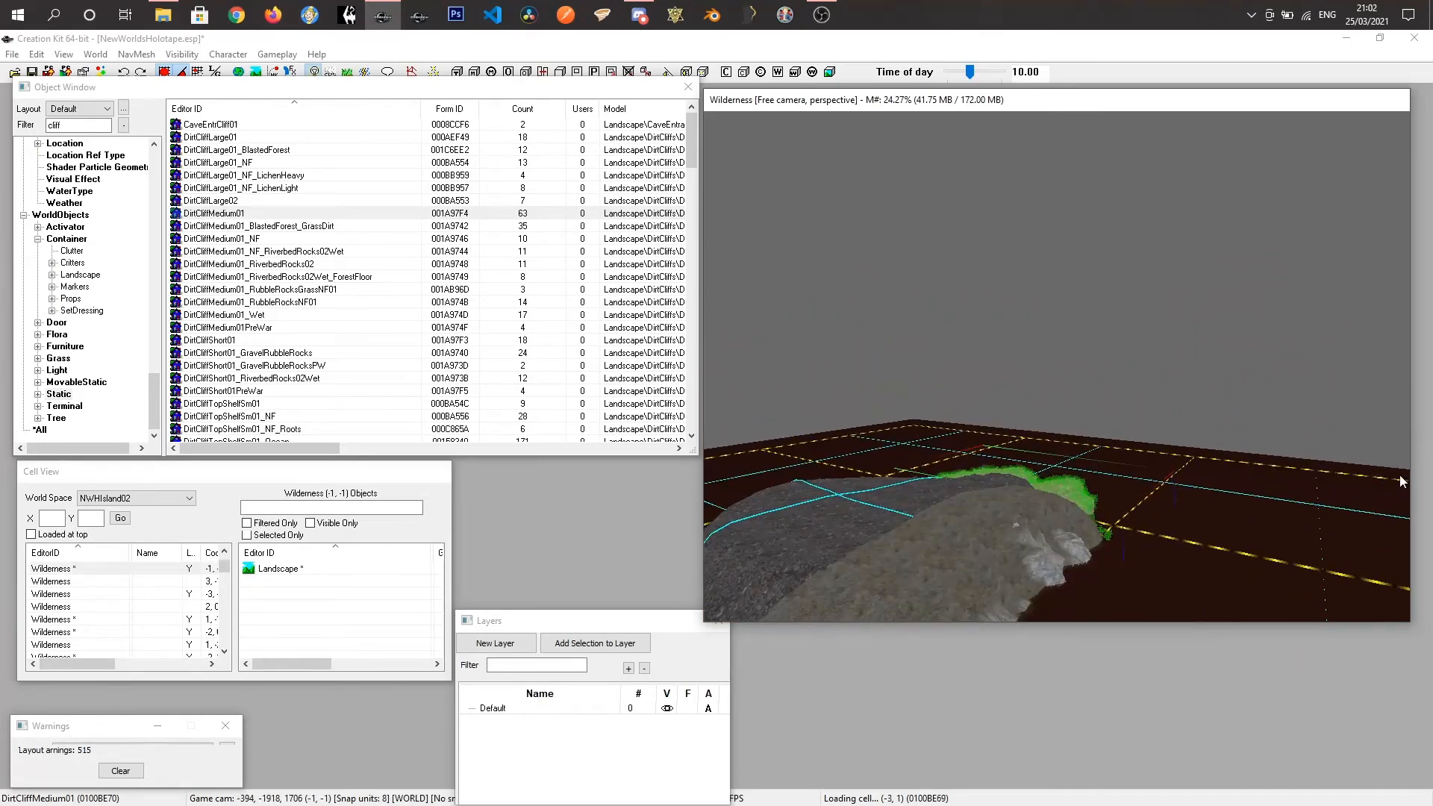
{"action": "middle_click_drag", "start_coordinate": [991, 534], "coordinate": [1062, 493], "text": "shift"}
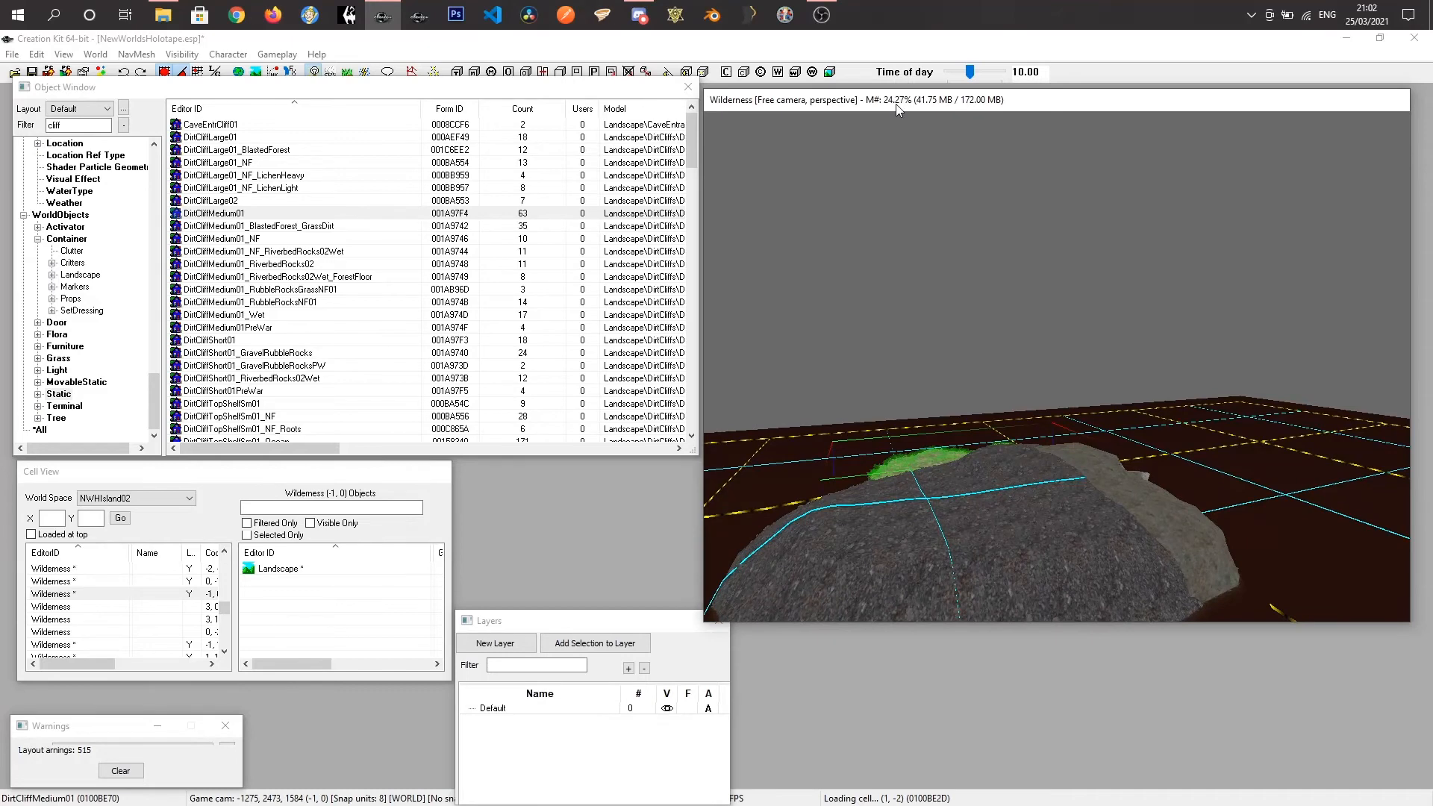
{"action": "middle_click_drag", "start_coordinate": [1204, 446], "coordinate": [947, 491], "text": "shift"}
{"action": "middle_click_drag", "start_coordinate": [1039, 455], "coordinate": [1097, 498], "text": "shift"}
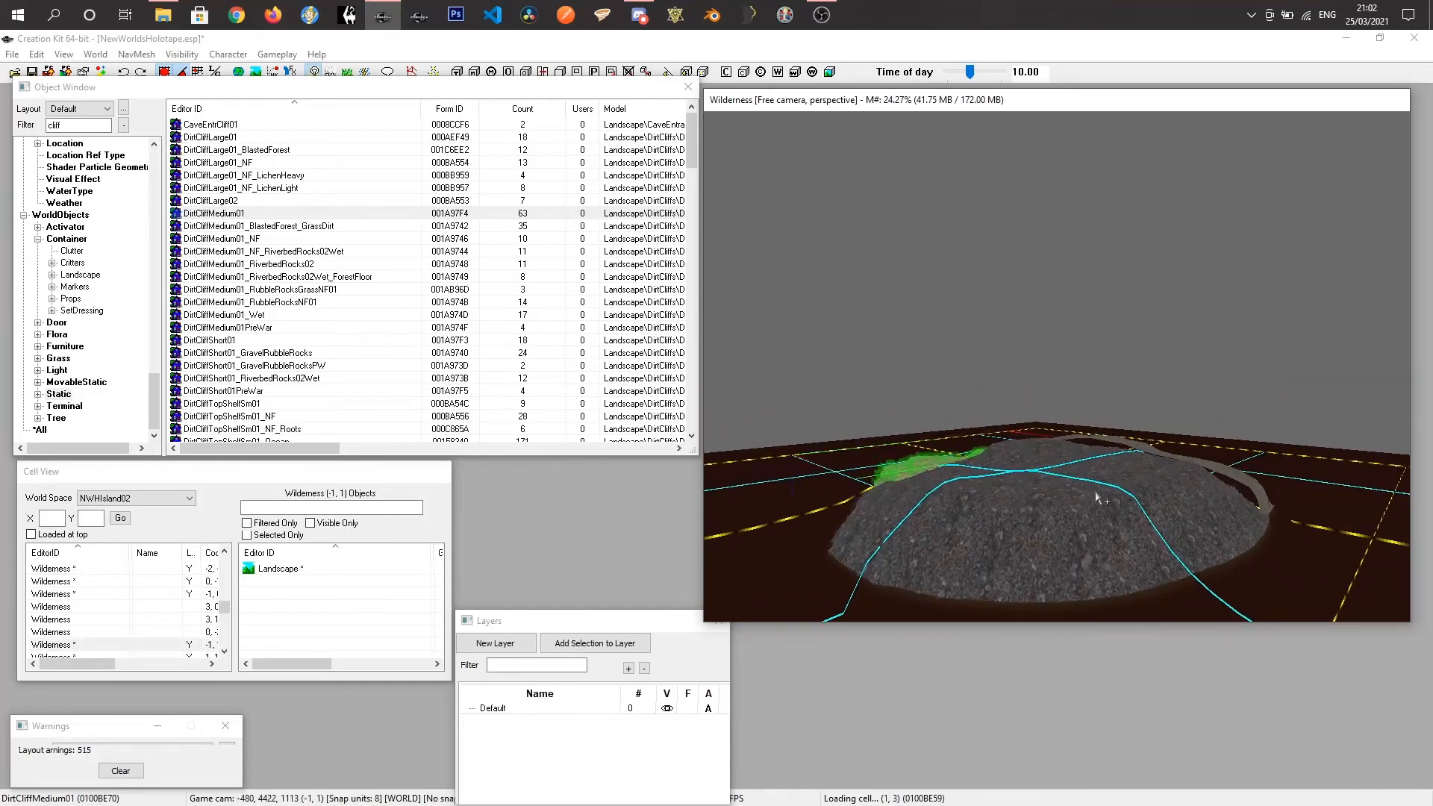
Reopen landscape editing and sculpt the terrain to close the gaps between the island and the cliff edges.
{"action": "key", "text": "h"}
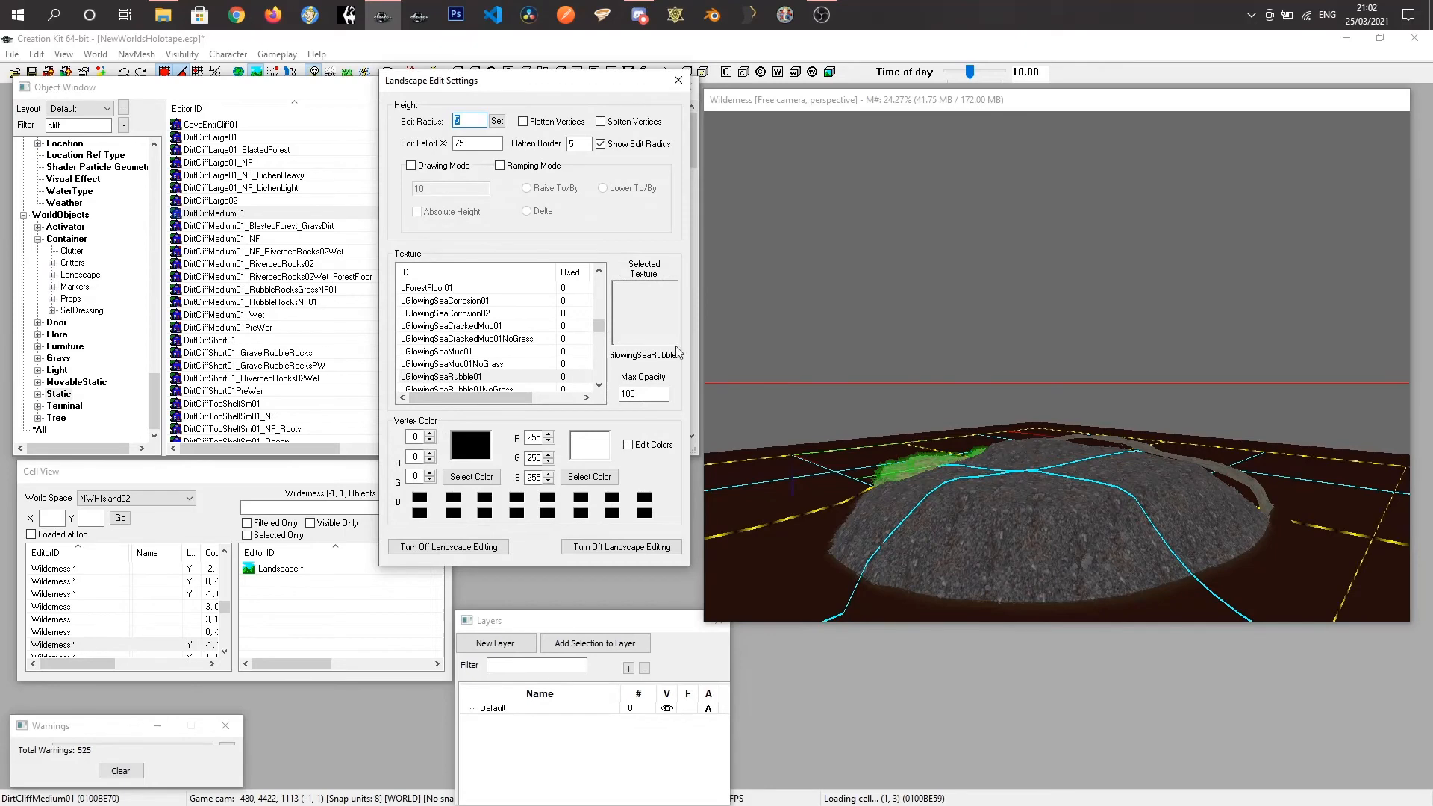
{"action": "middle_click_drag", "start_coordinate": [1126, 506], "coordinate": [1203, 553], "text": "shift"}
{"action": "middle_click_drag", "start_coordinate": [1194, 503], "coordinate": [1282, 494], "text": "shift"}
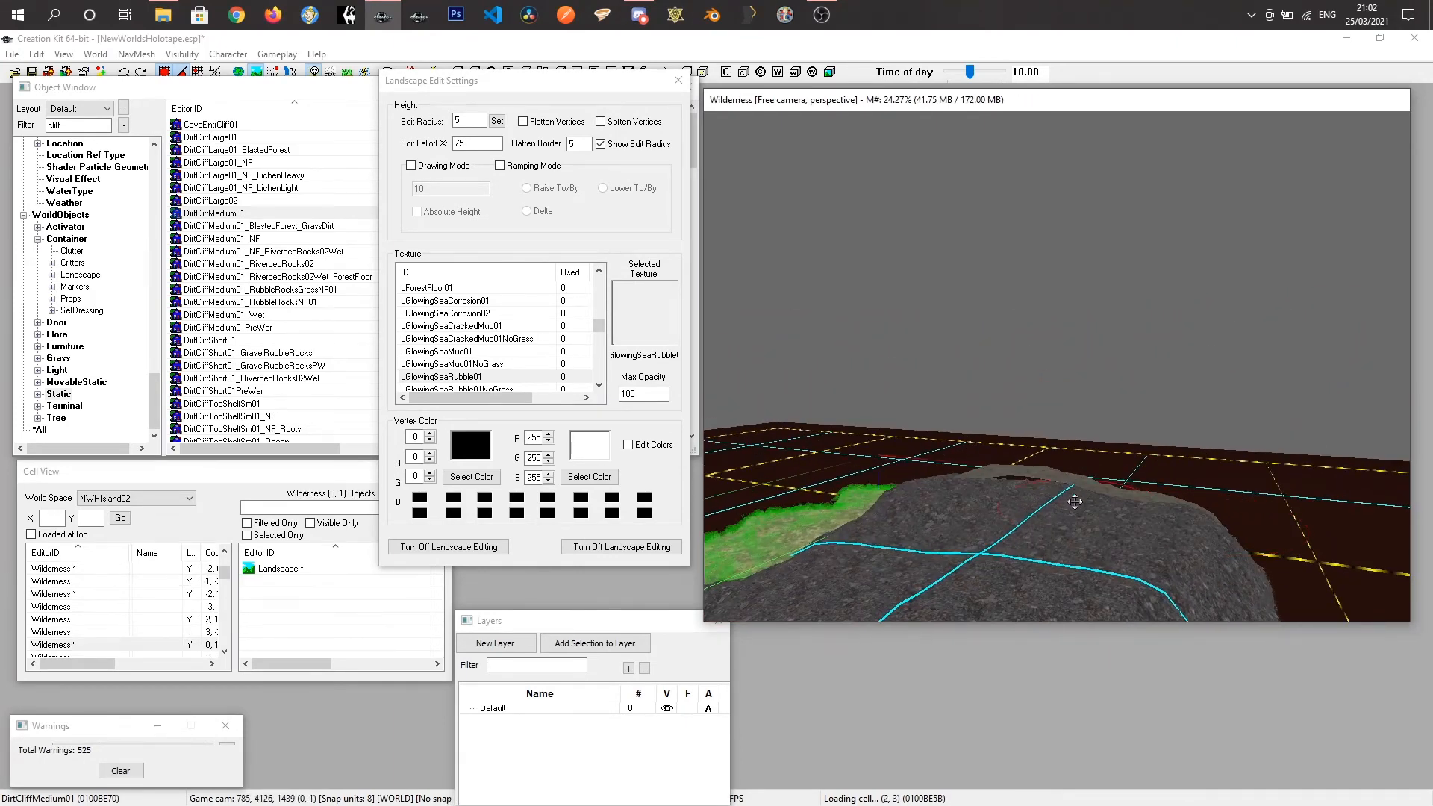
{"action": "mouse_move", "coordinate": [1080, 487]}
{"action": "middle_mouse_down", "text": "shift"}
{"action": "mouse_move", "coordinate": [1097, 505]}
{"action": "mouse_move", "coordinate": [1072, 511]}
{"action": "middle_mouse_up", "text": "shift"}
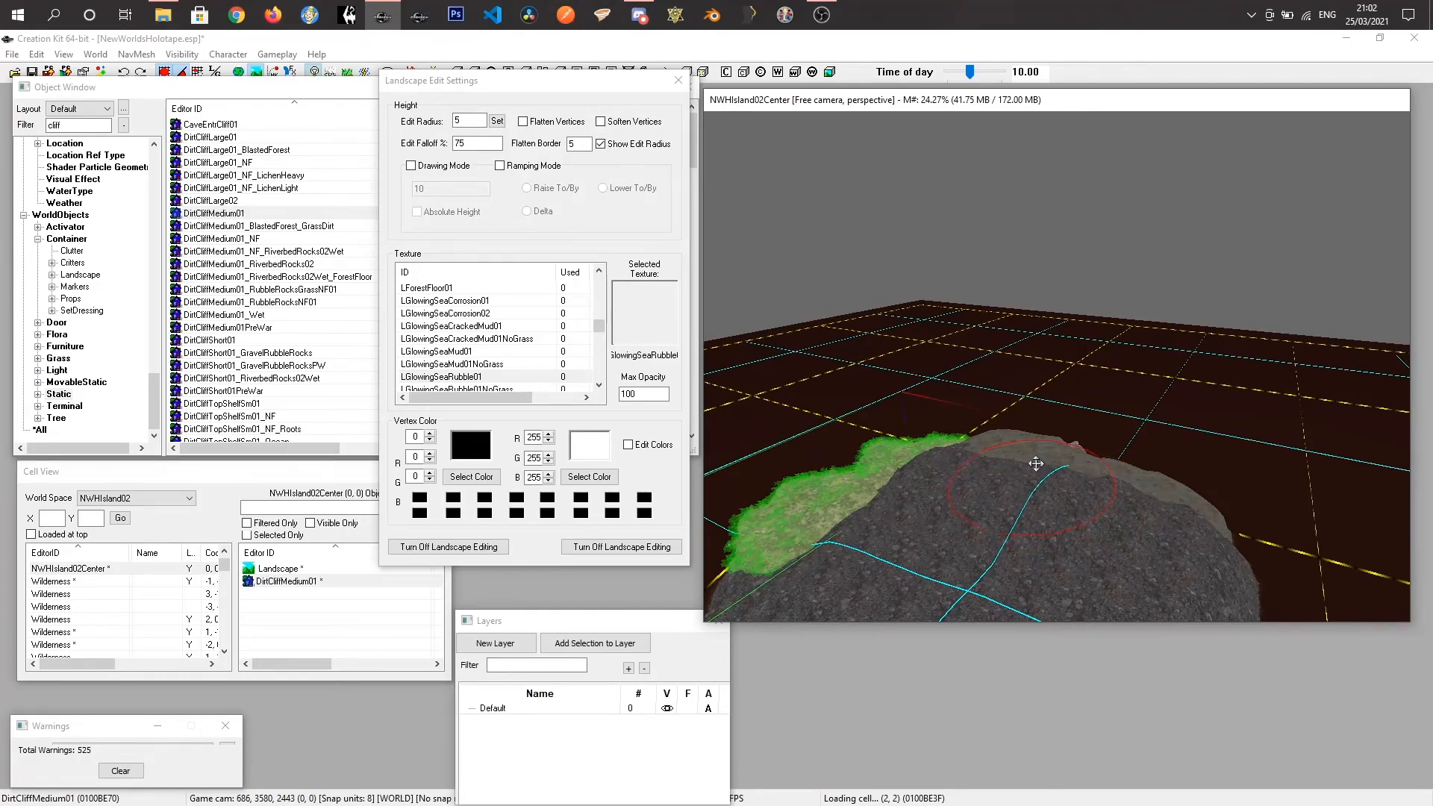
{"action": "middle_click_drag", "start_coordinate": [997, 456], "coordinate": [1378, 435], "text": "shift"}
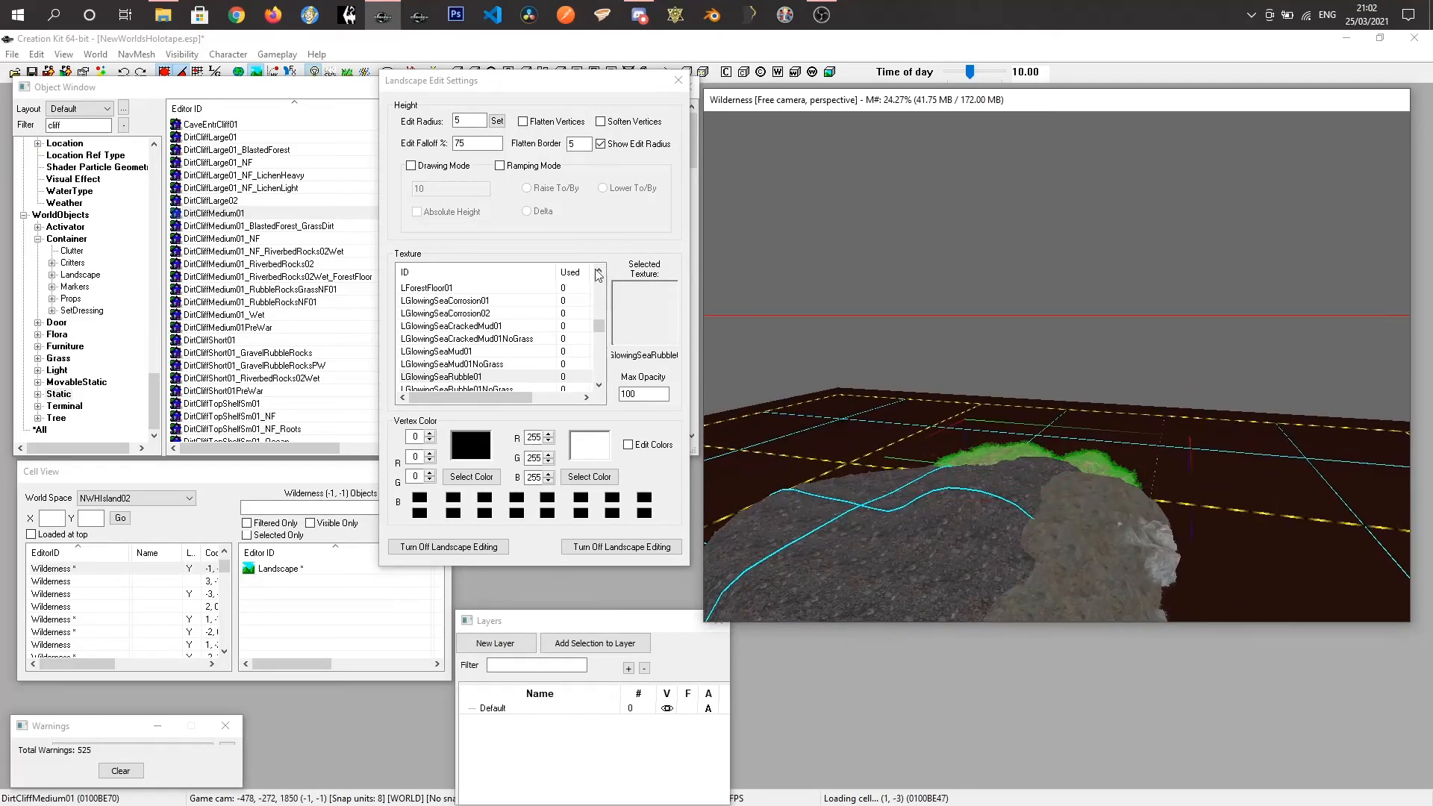
Enable Soften Vertices and smooth the island terrain where it meets the cliffs.
{"action": "left_click", "coordinate": [600, 121]}
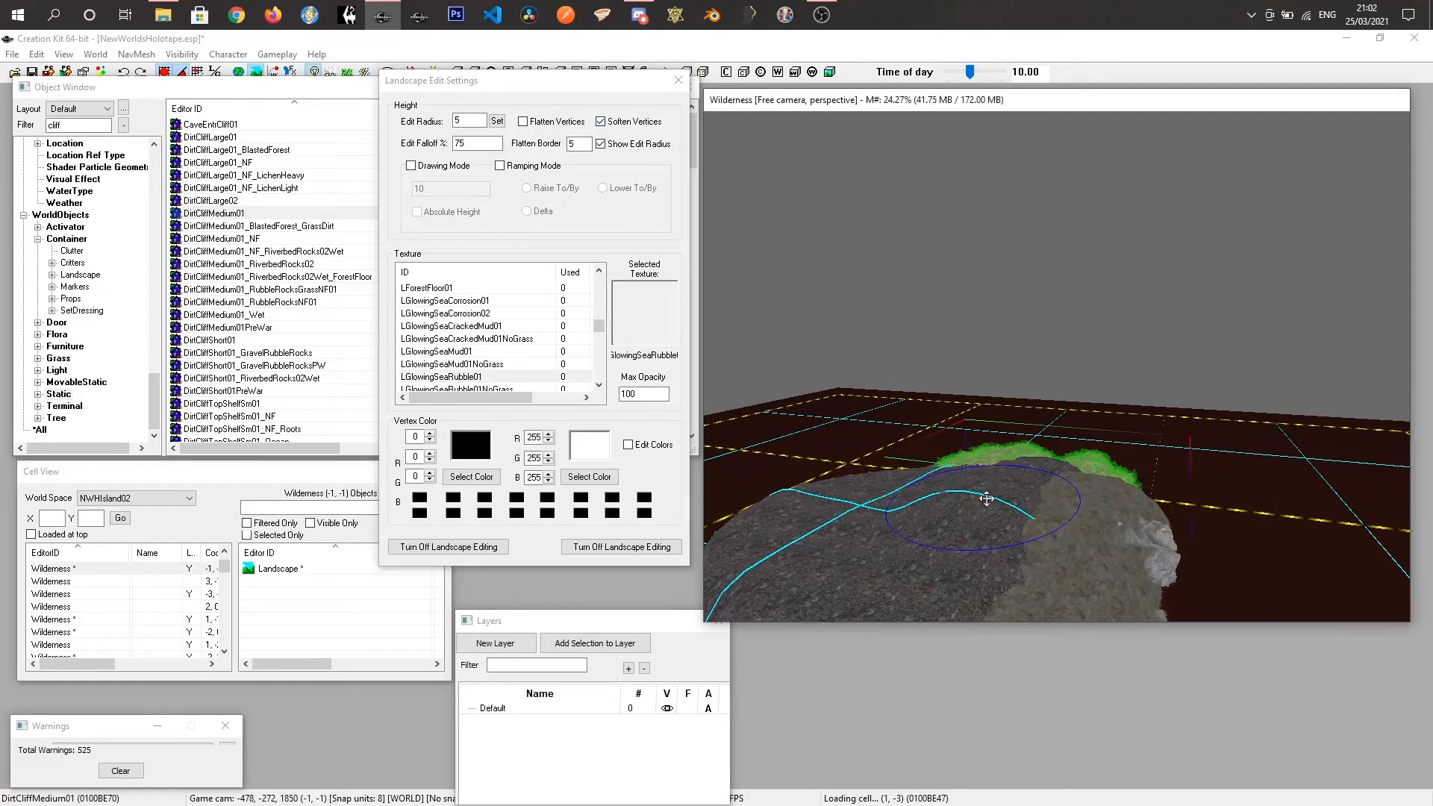
{"action": "middle_click_drag", "start_coordinate": [980, 555], "coordinate": [1210, 528], "text": "shift"}
{"action": "mouse_move", "coordinate": [946, 581]}
{"action": "middle_mouse_down", "text": "shift"}
{"action": "mouse_move", "coordinate": [1030, 596]}
{"action": "mouse_move", "coordinate": [966, 633]}
{"action": "mouse_move", "coordinate": [942, 632]}
{"action": "mouse_move", "coordinate": [947, 606]}
{"action": "middle_mouse_up", "text": "shift"}
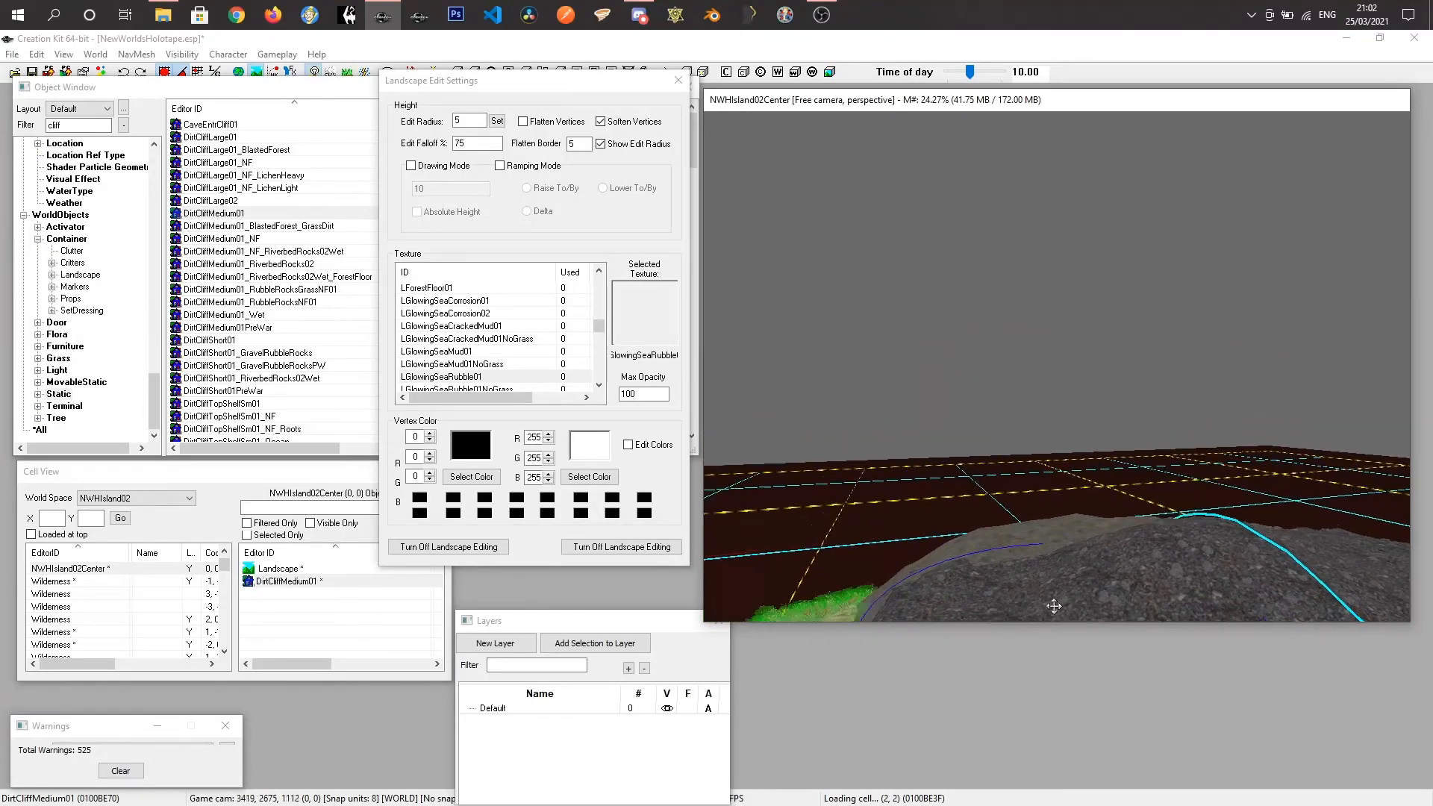
{"action": "middle_click_drag", "start_coordinate": [1083, 588], "coordinate": [1026, 580], "text": "shift"}
{"action": "middle_click_drag", "start_coordinate": [1121, 582], "coordinate": [1135, 495], "text": "shift"}
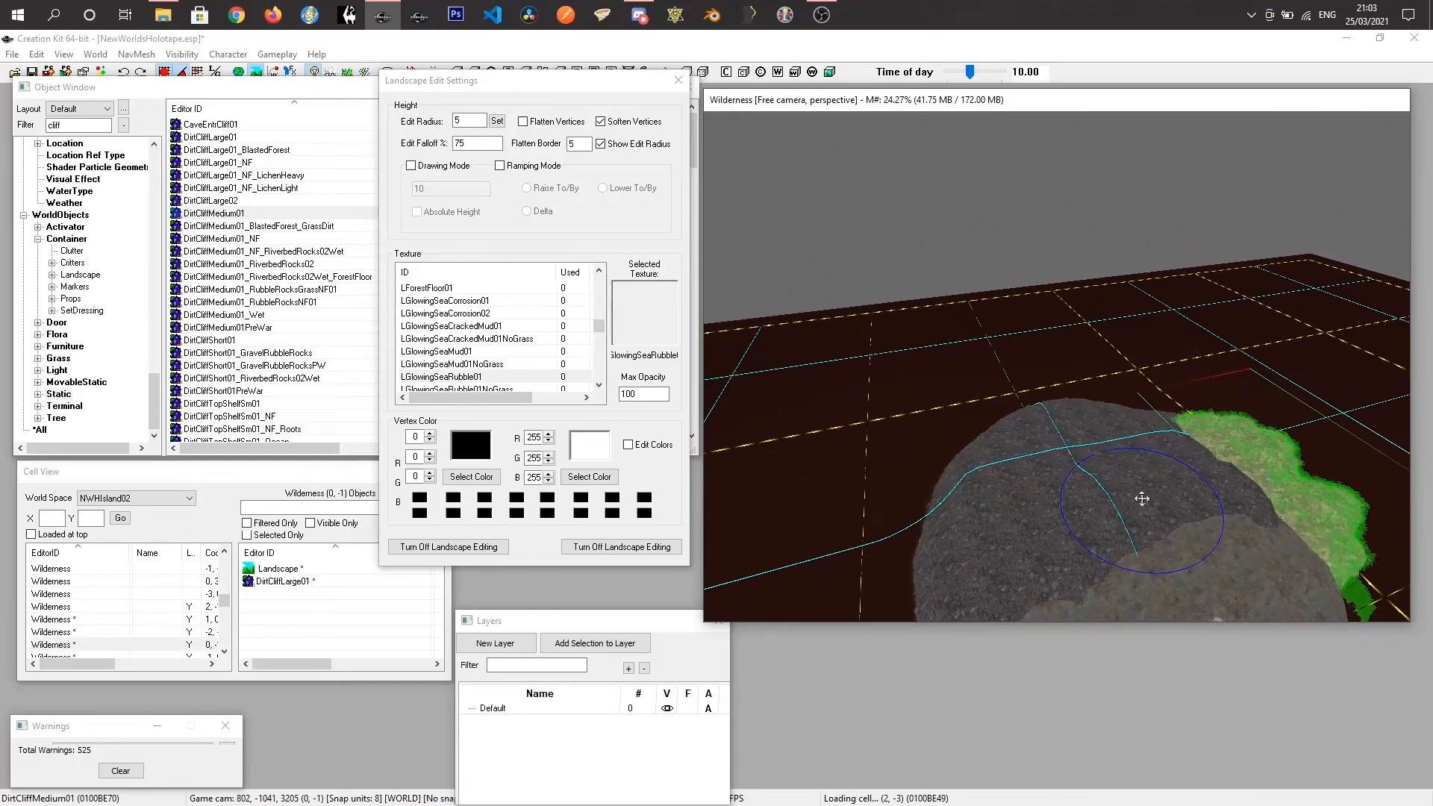
End landscape editing, check the island from a wider view, and save the NewWorldsHolotape.esp plugin.
{"action": "left_click", "coordinate": [676, 81]}
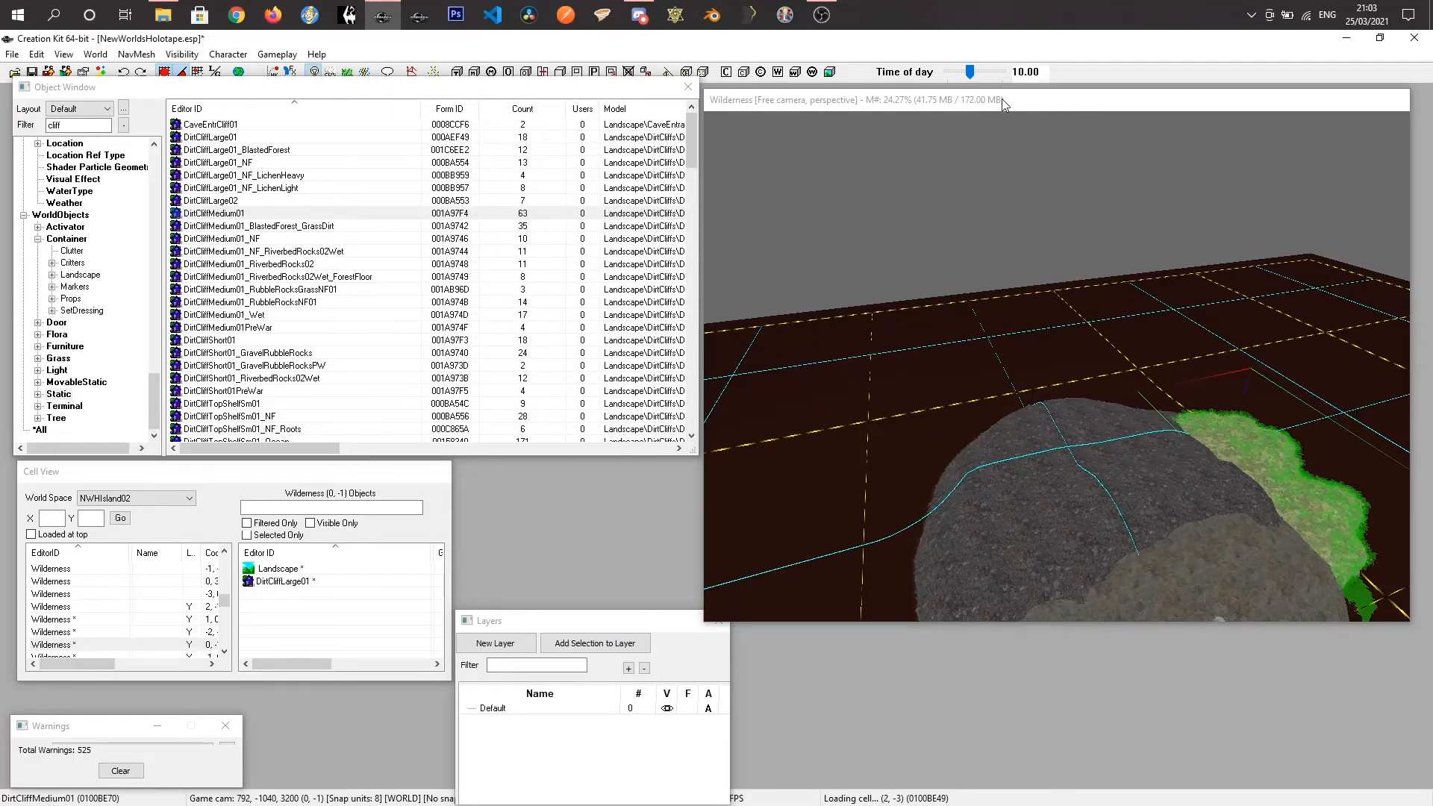
{"action": "middle_click_drag", "start_coordinate": [1094, 489], "coordinate": [906, 344]}
{"action": "mouse_move", "coordinate": [1195, 512]}
{"action": "middle_mouse_down"}
{"action": "mouse_move", "coordinate": [953, 392]}
{"action": "mouse_move", "coordinate": [1036, 417]}
{"action": "mouse_move", "coordinate": [1018, 444]}
{"action": "middle_mouse_up"}
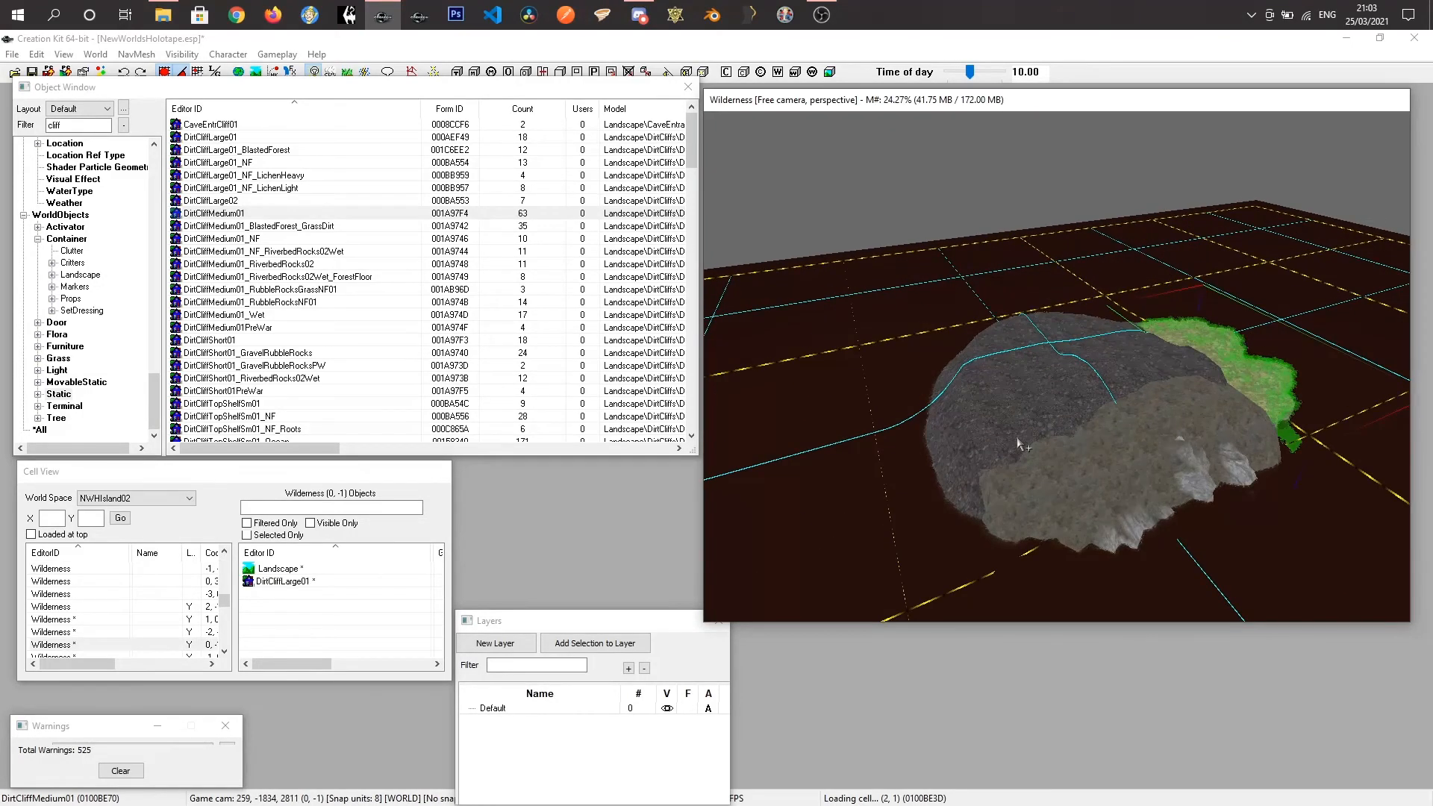
{"action": "left_click", "coordinate": [10, 55]}
{"action": "left_click", "coordinate": [38, 89]}
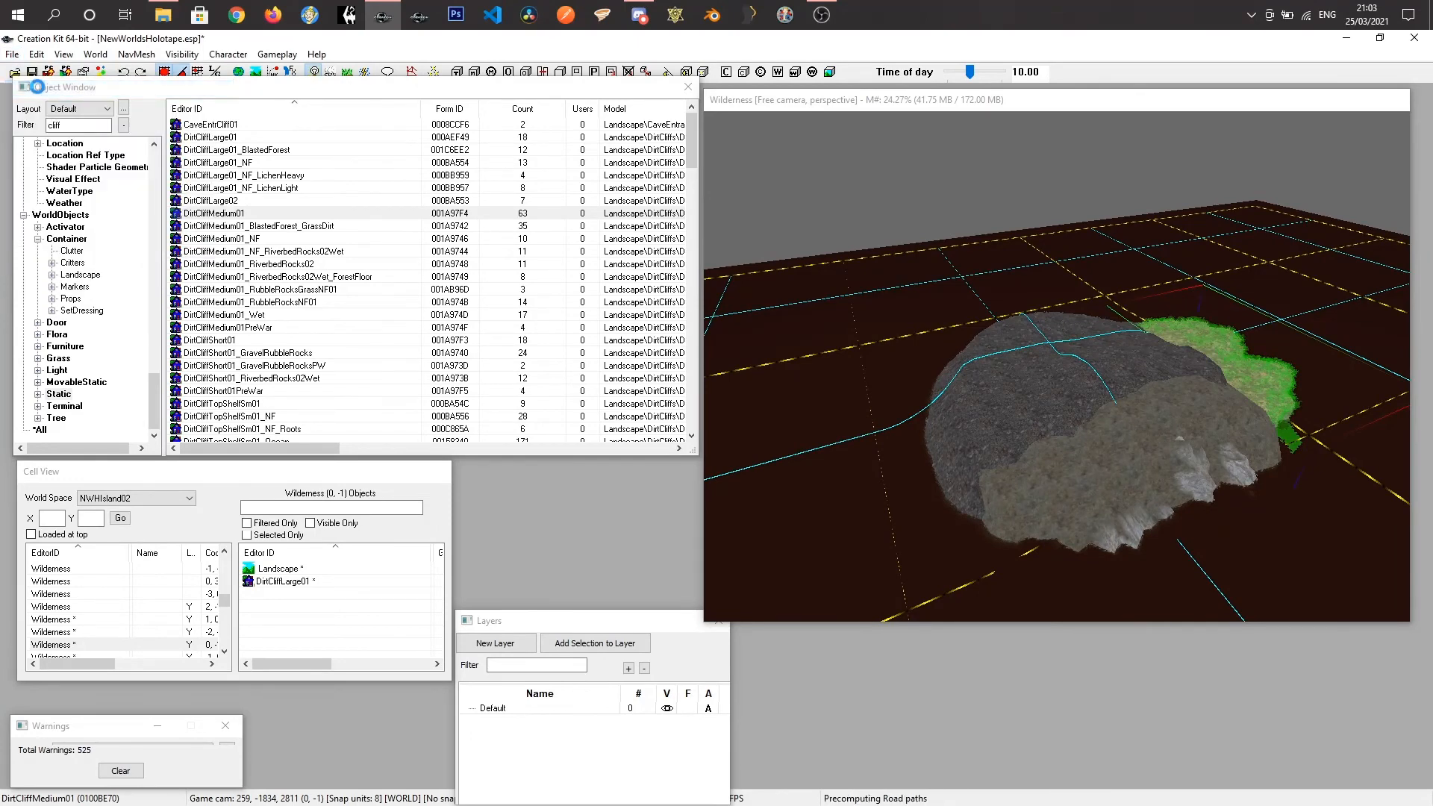
{"action": "left_click_drag", "start_coordinate": [220, 601], "coordinate": [228, 560]}
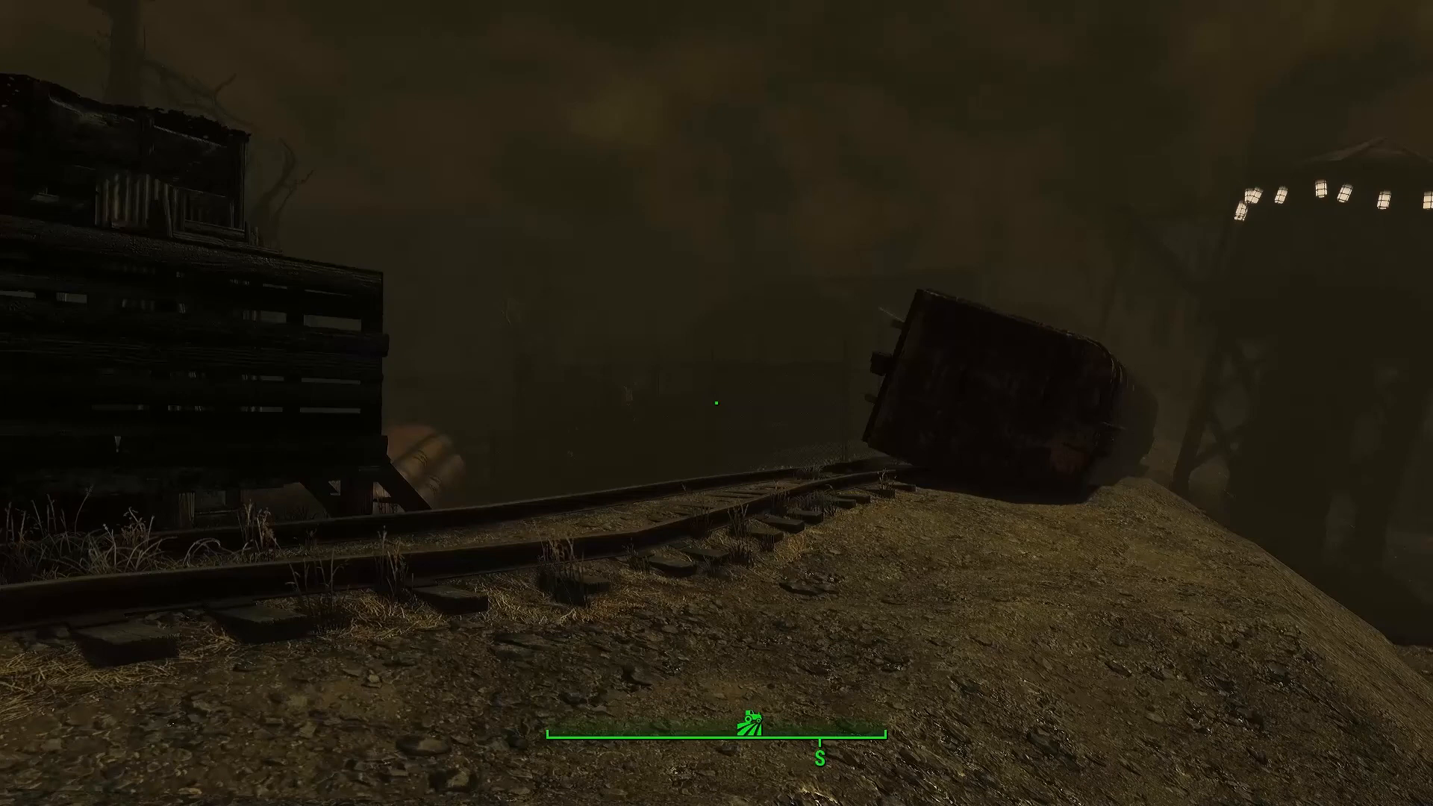
Switch to Fallout 4 and teleport to the new island with the console command coc nwhisland02center.
{"action": "key", "text": "grave"}
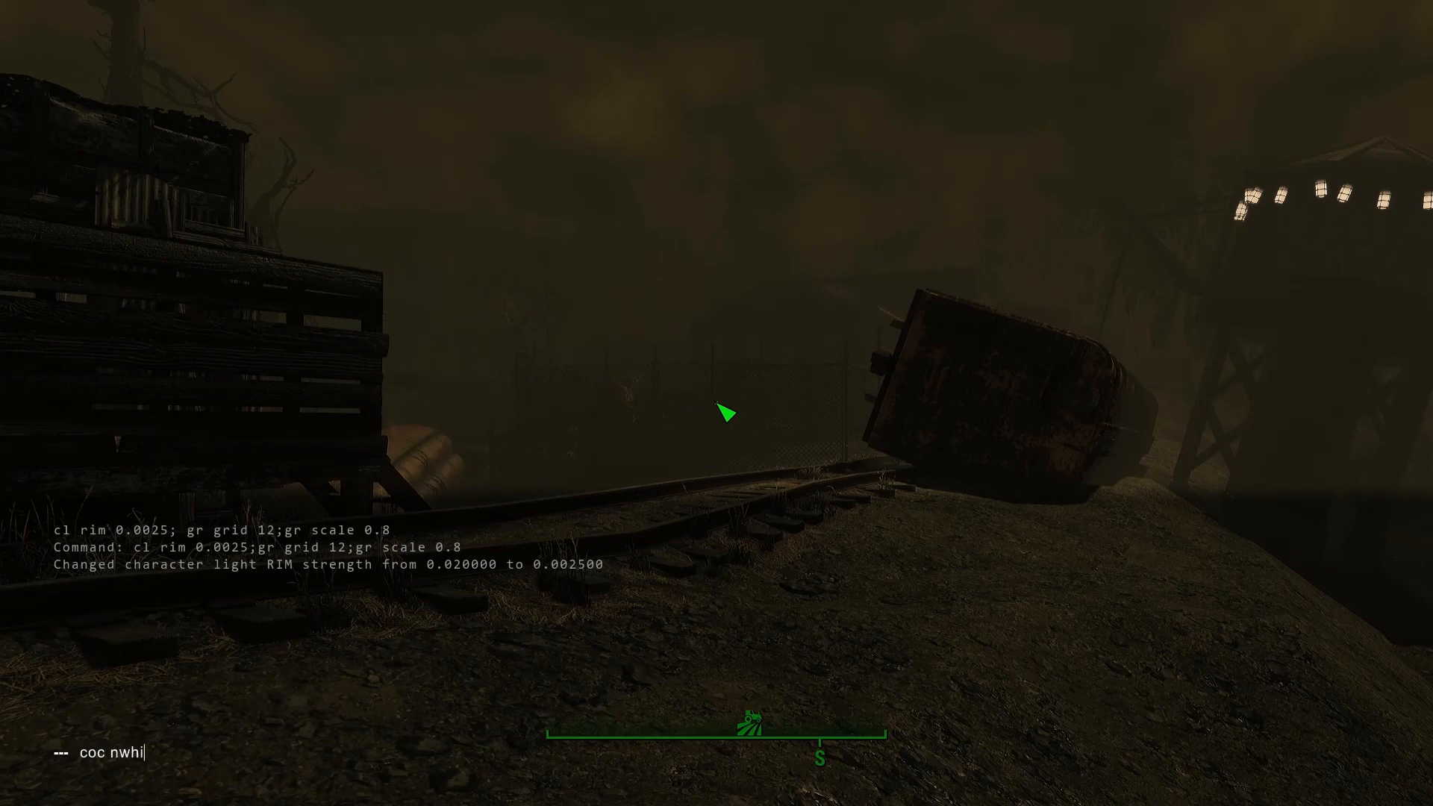
{"action": "type", "text": "02center"}
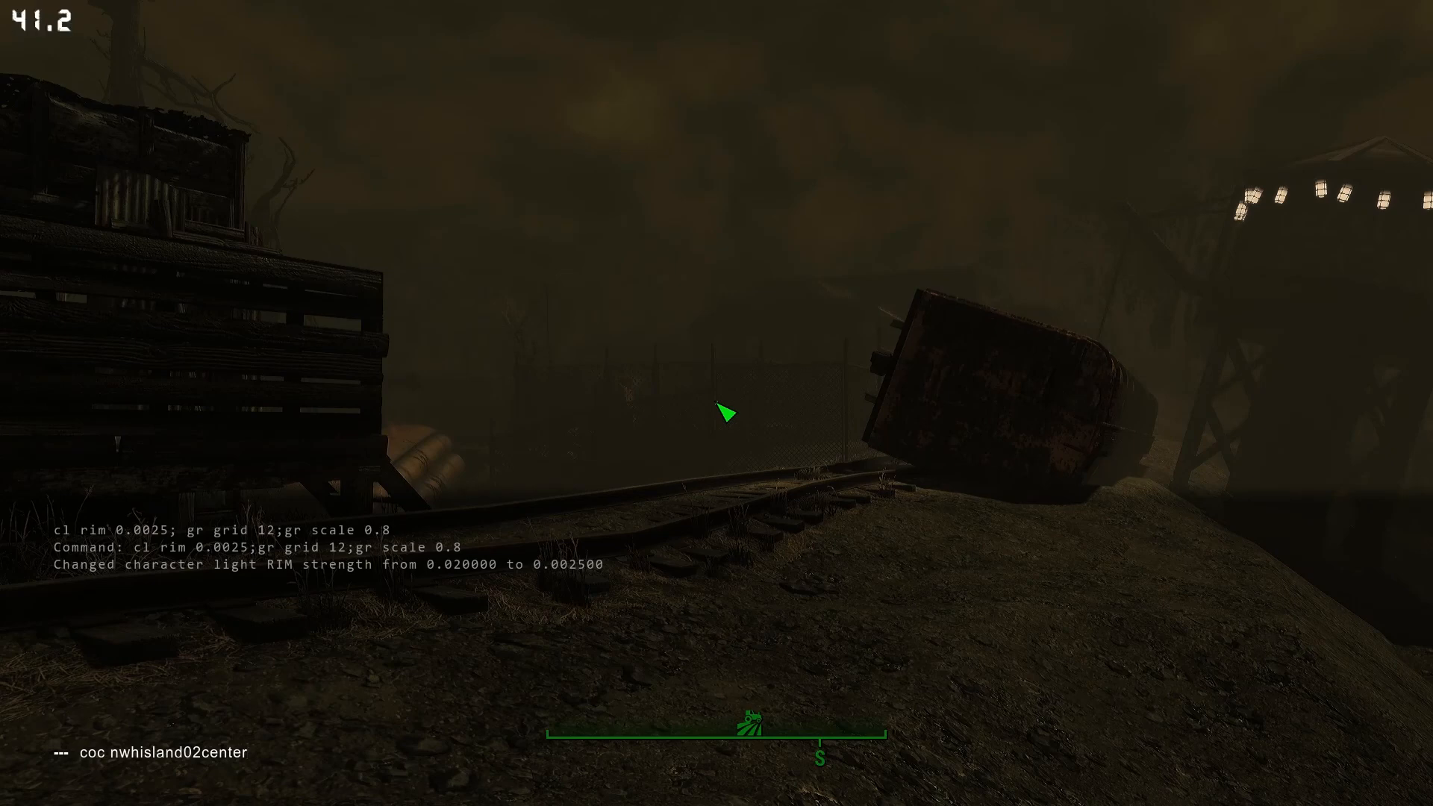
{"action": "key", "text": "Return"}
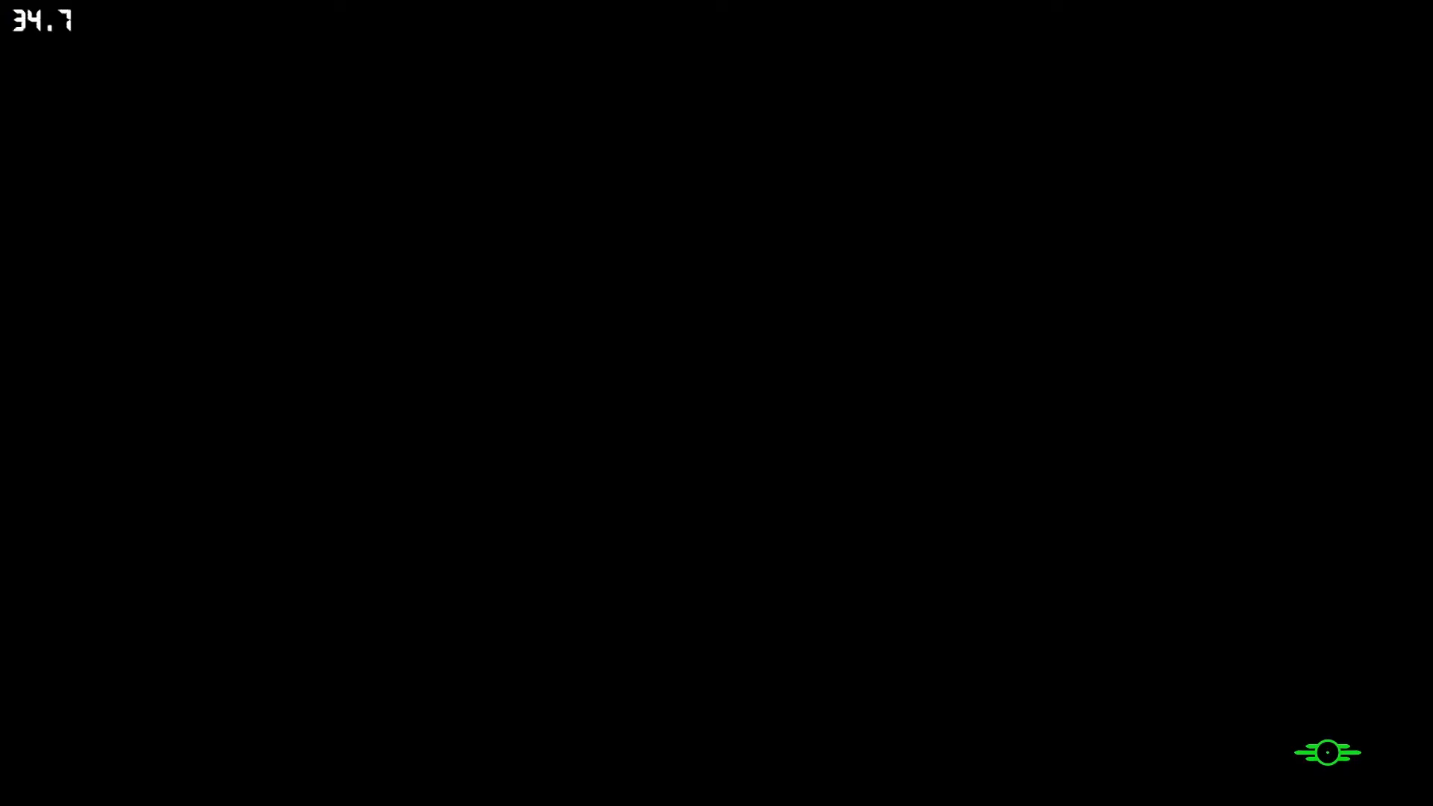
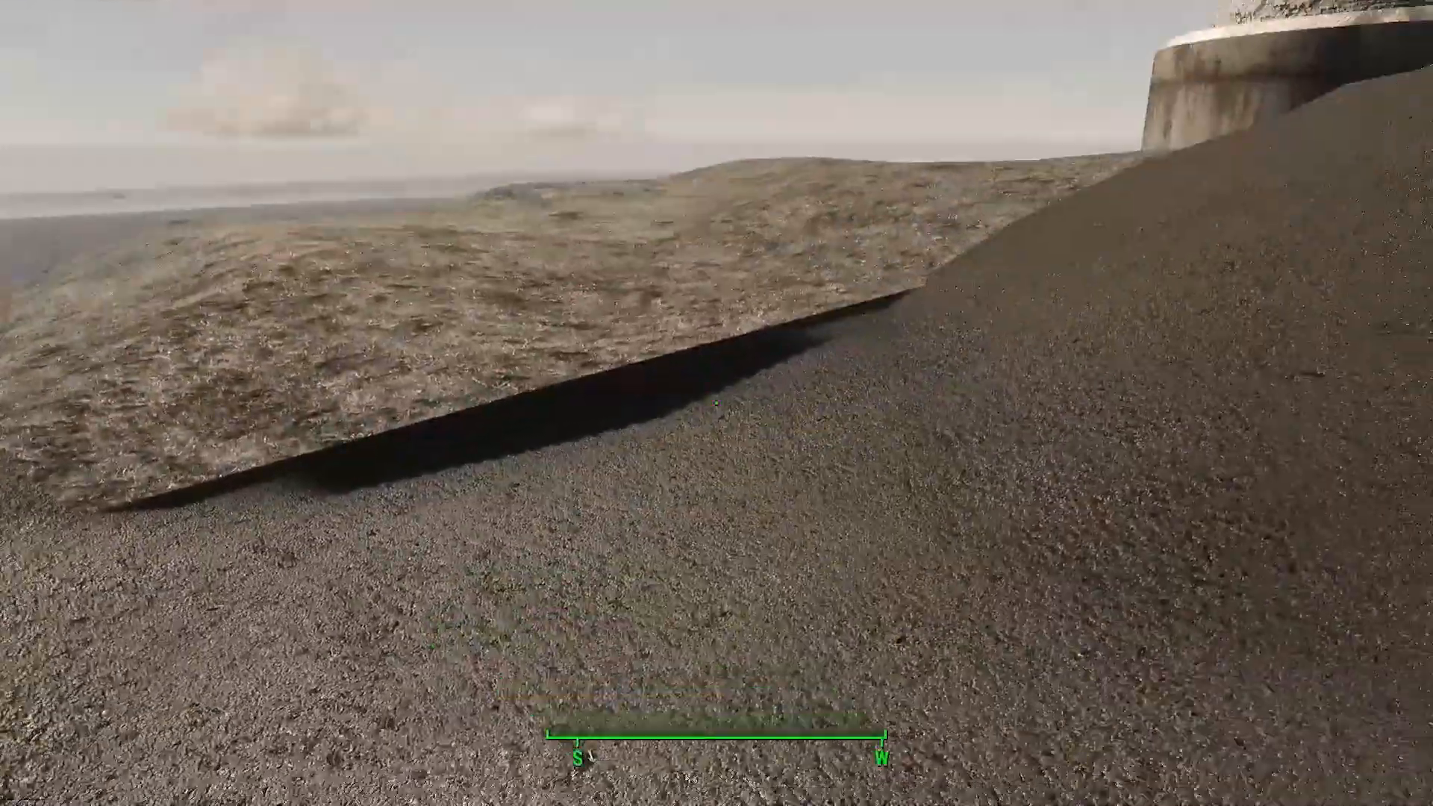
Walk across the island past the lighthouse and the large rocks to inspect how they sit on the terrain.
{"action": "key", "text": "w"}
{"action": "key", "text": "w"}
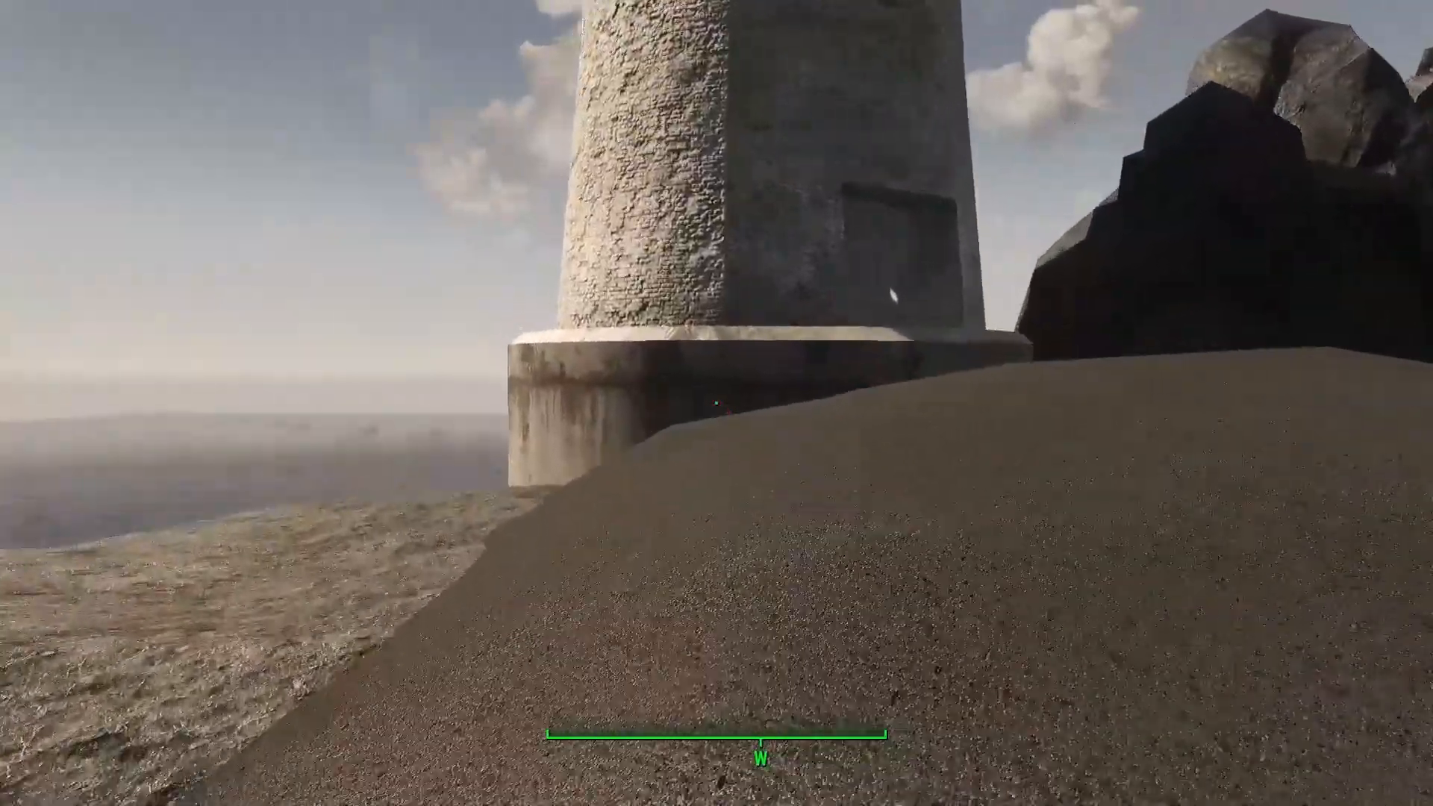
{"action": "key", "text": "w"}
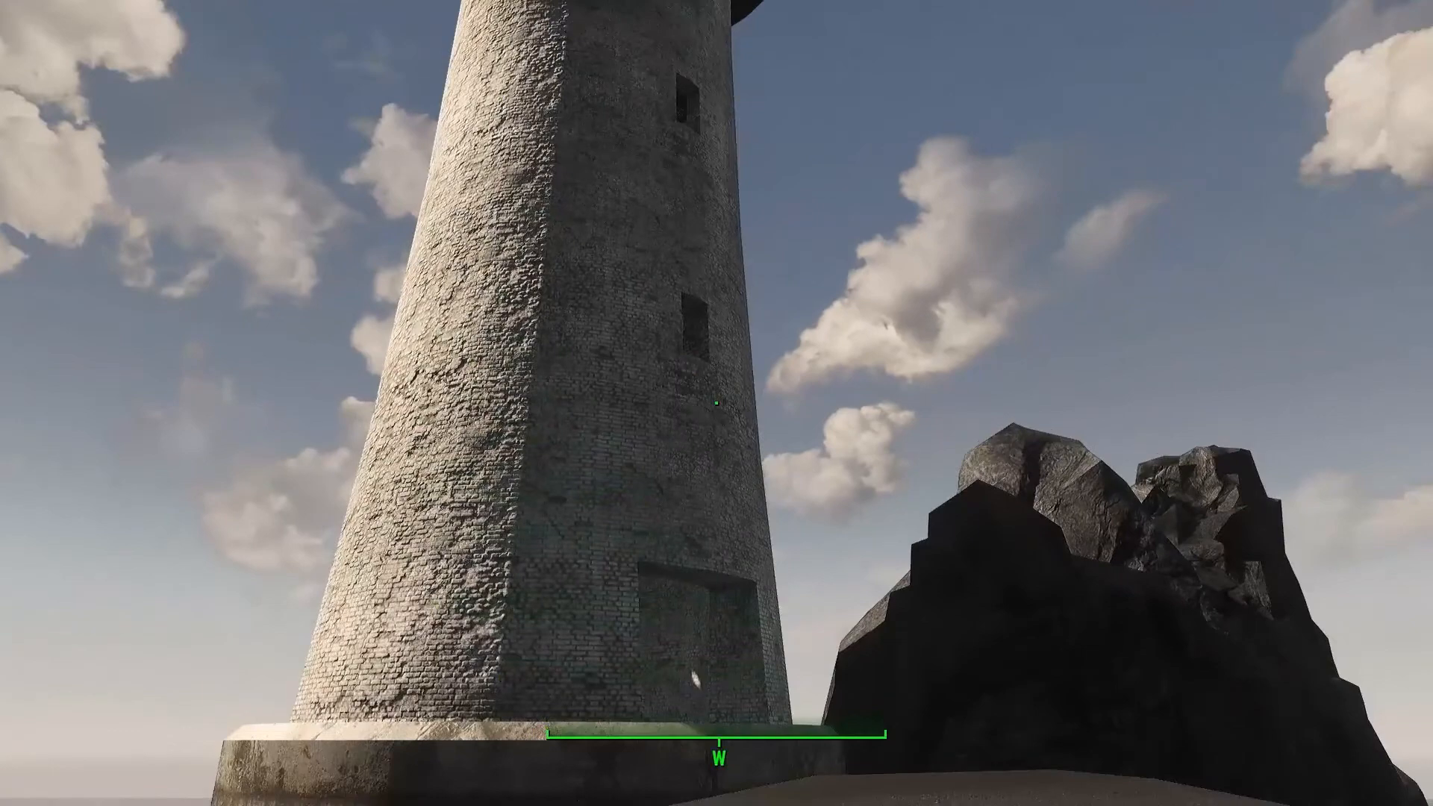
{"action": "key", "text": "w"}
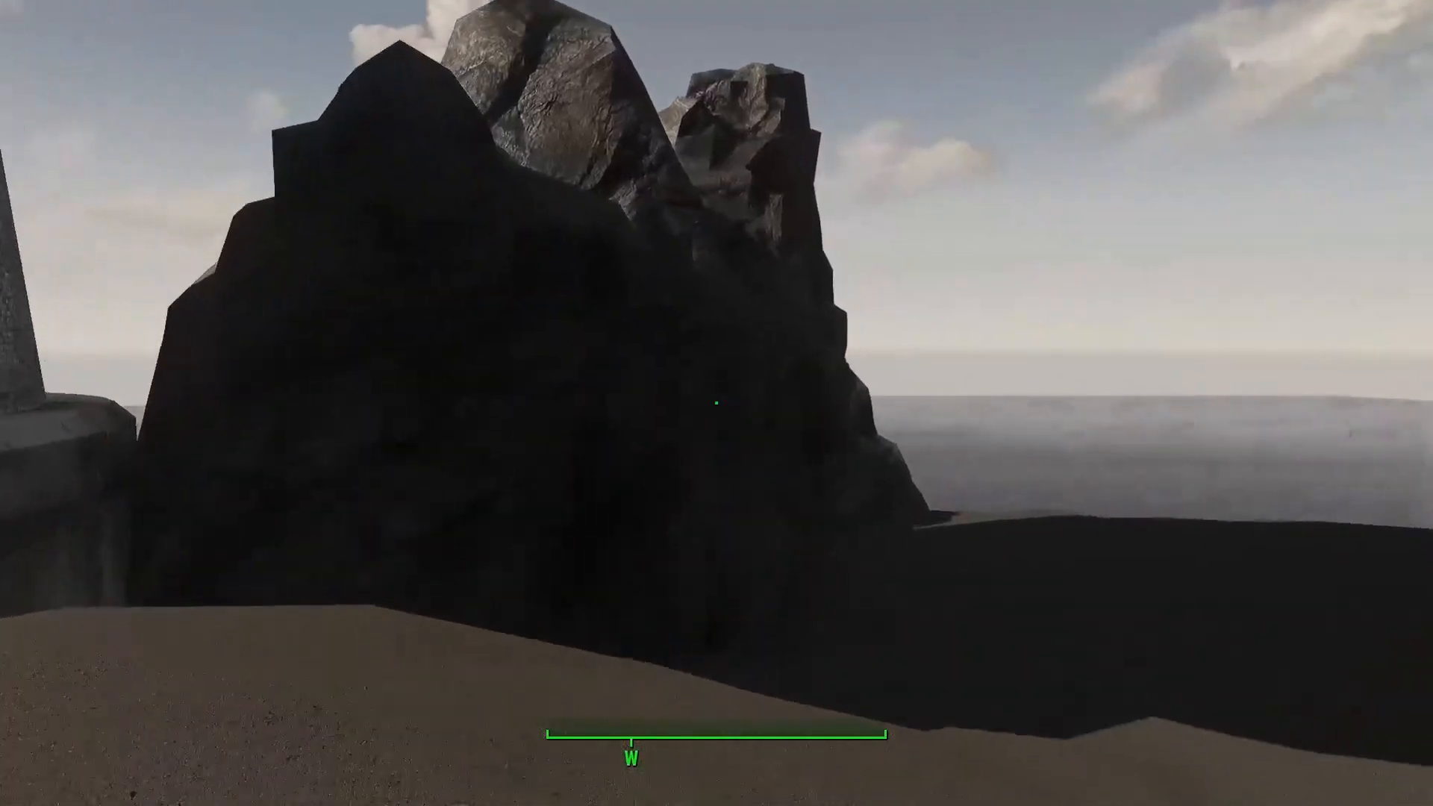
{"action": "key", "text": "w"}
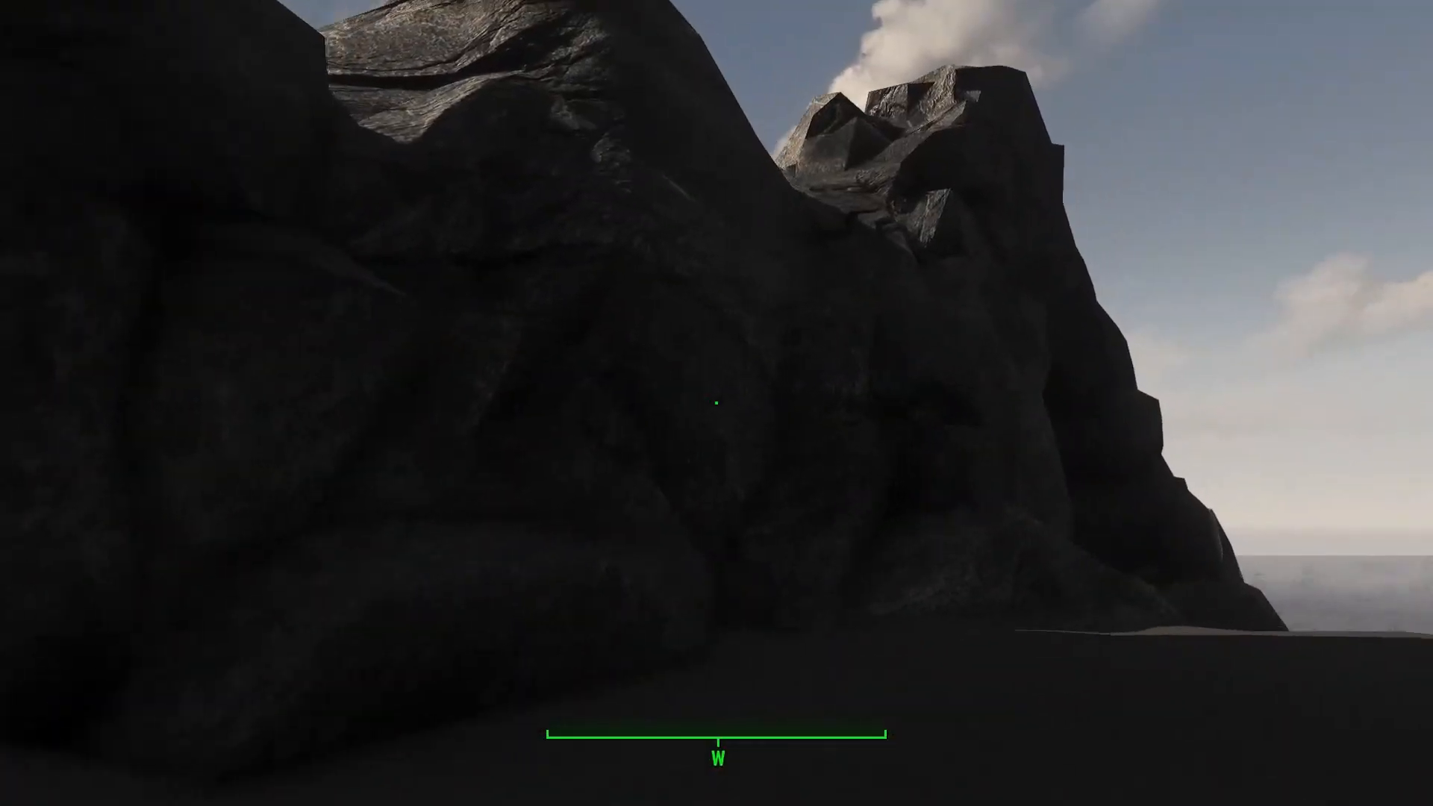
{"action": "key", "text": "w"}
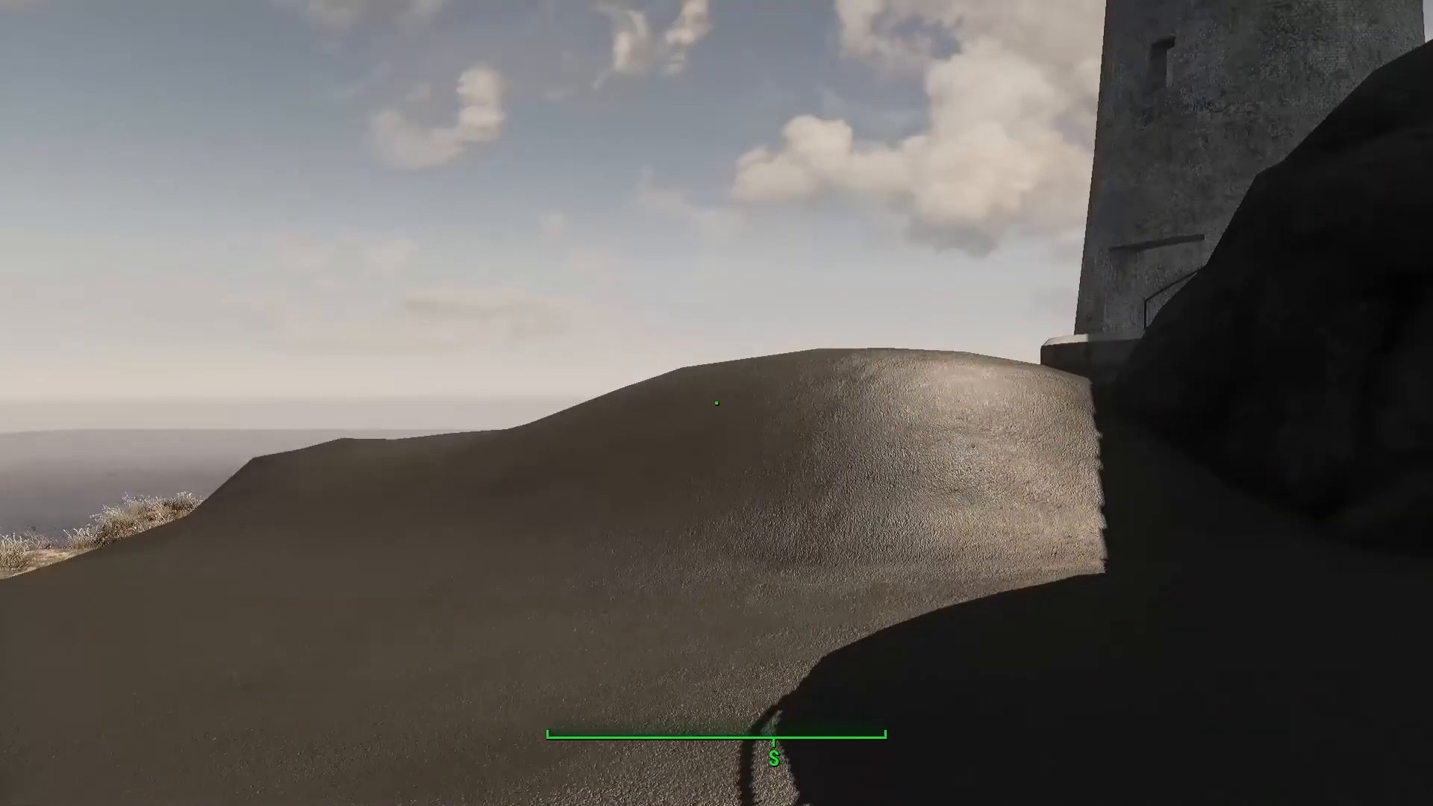
Cross the gravel mound and examine the terrain slopes and the joins with the cliffs from above.
{"action": "key", "text": "w"}
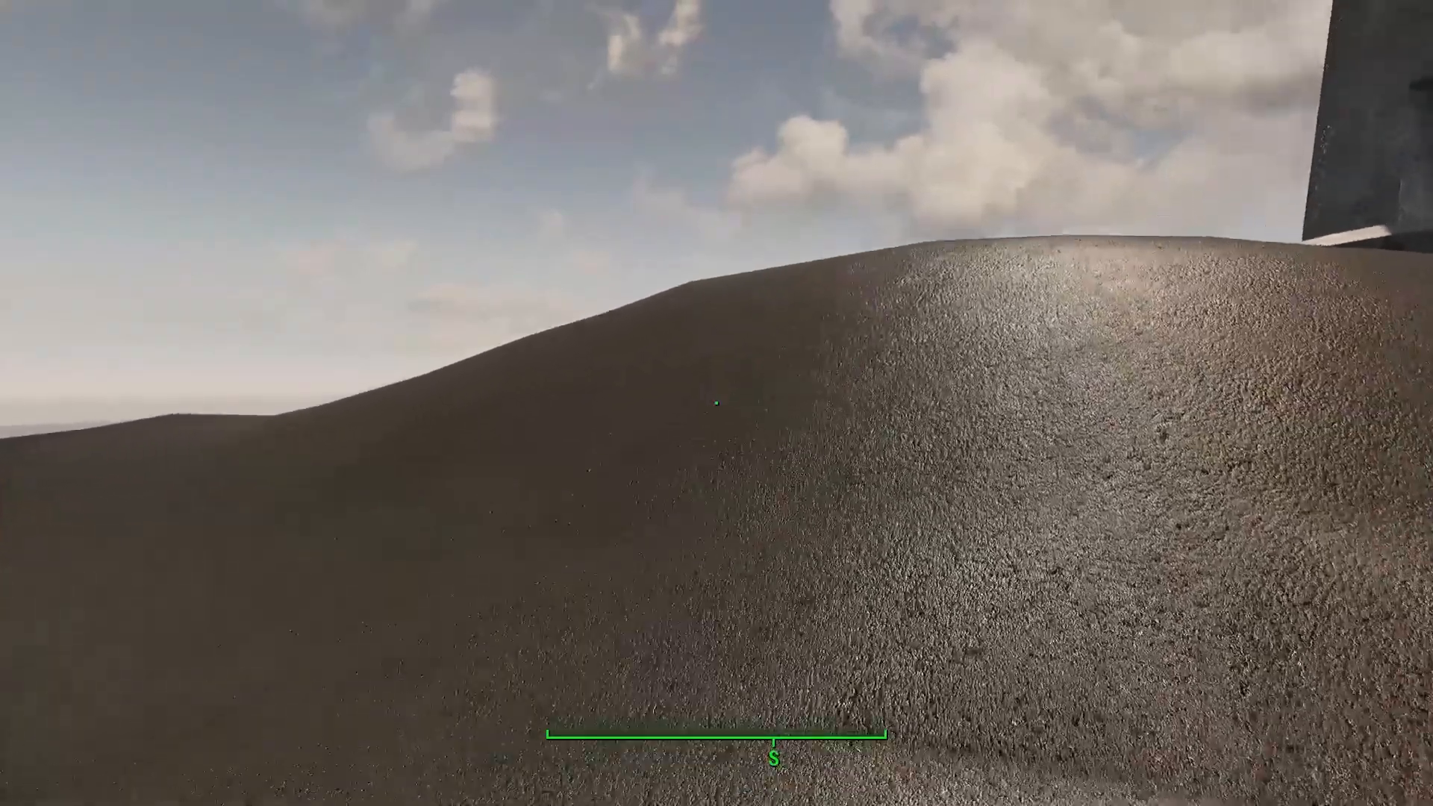
{"action": "key", "text": "w"}
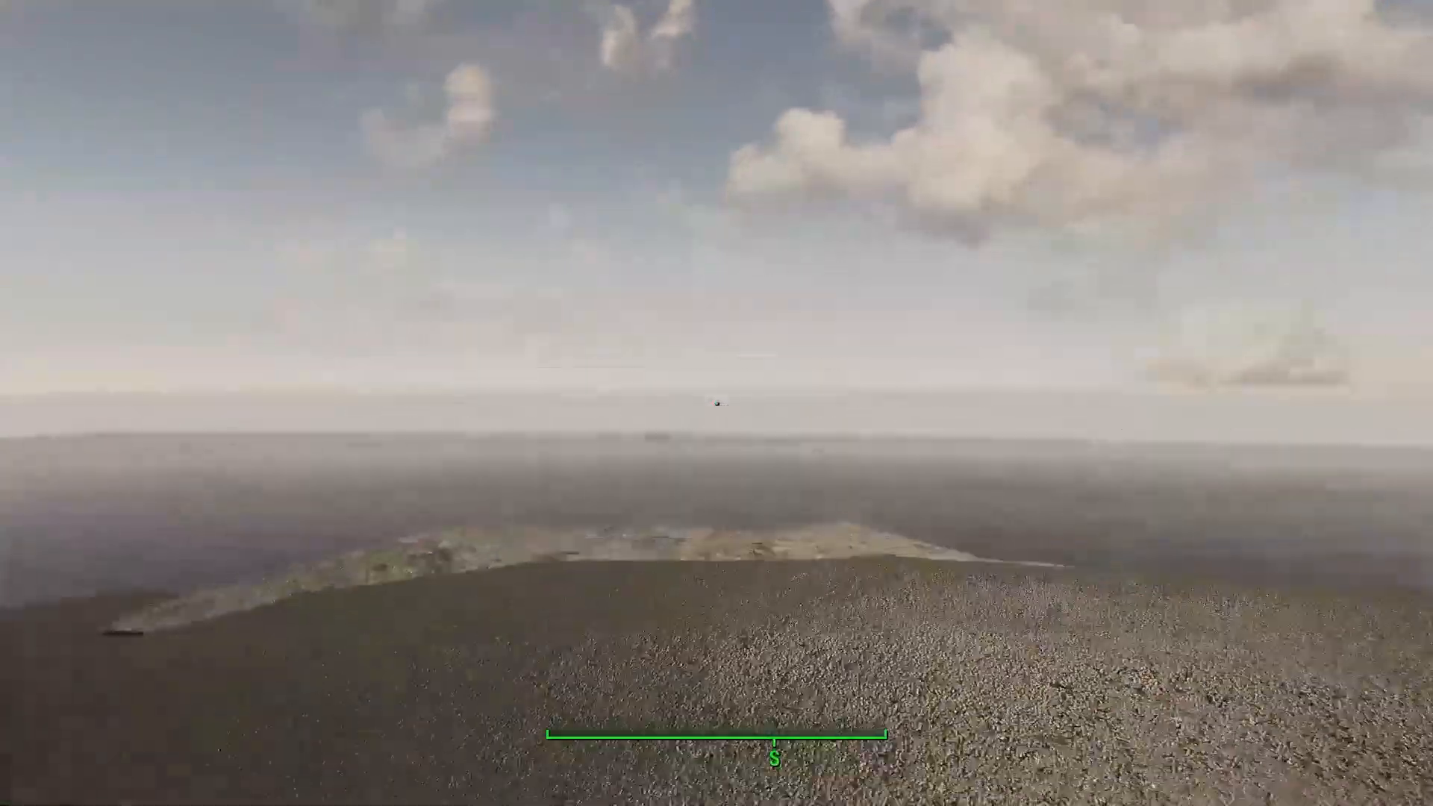
{"action": "key", "text": "w"}
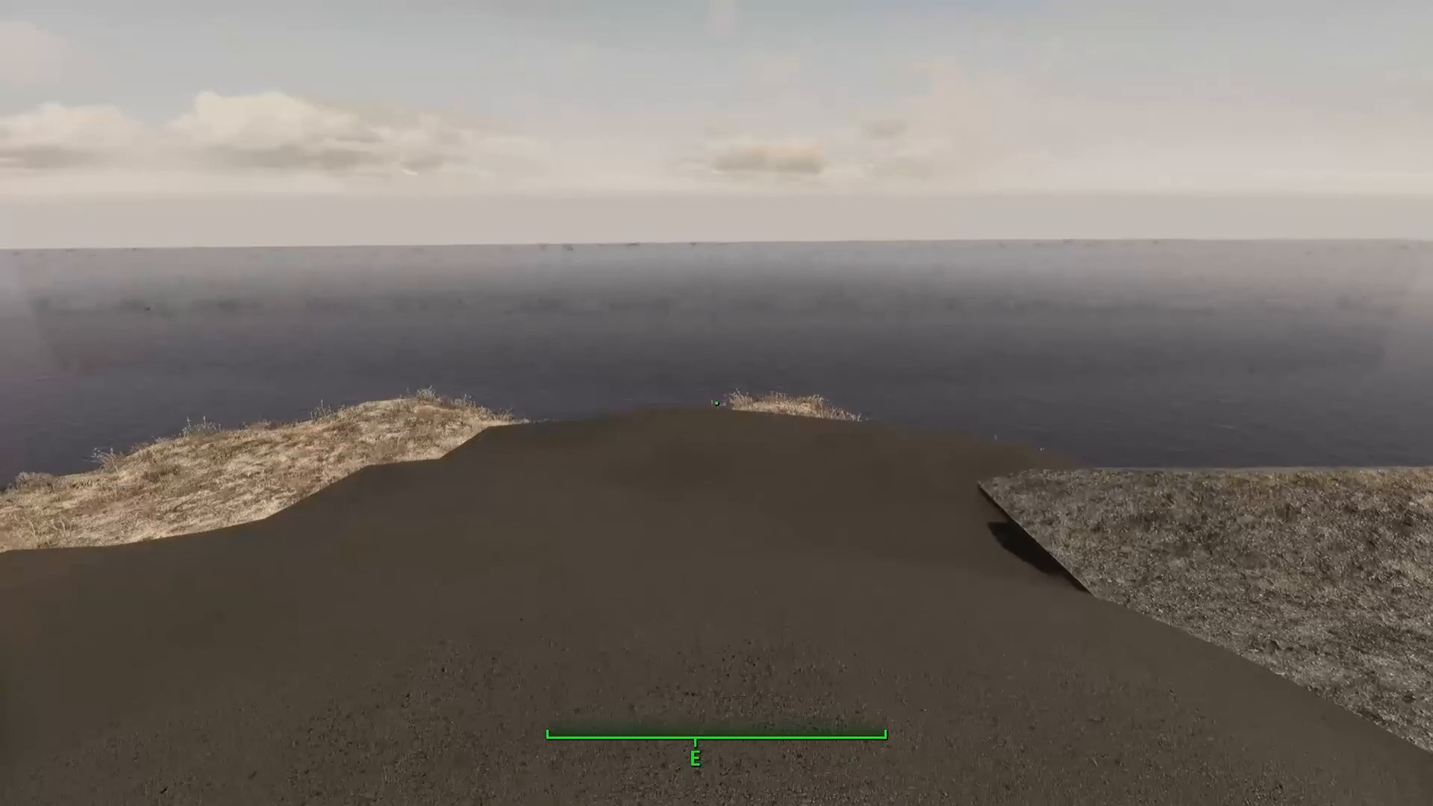
{"action": "key", "text": "w"}
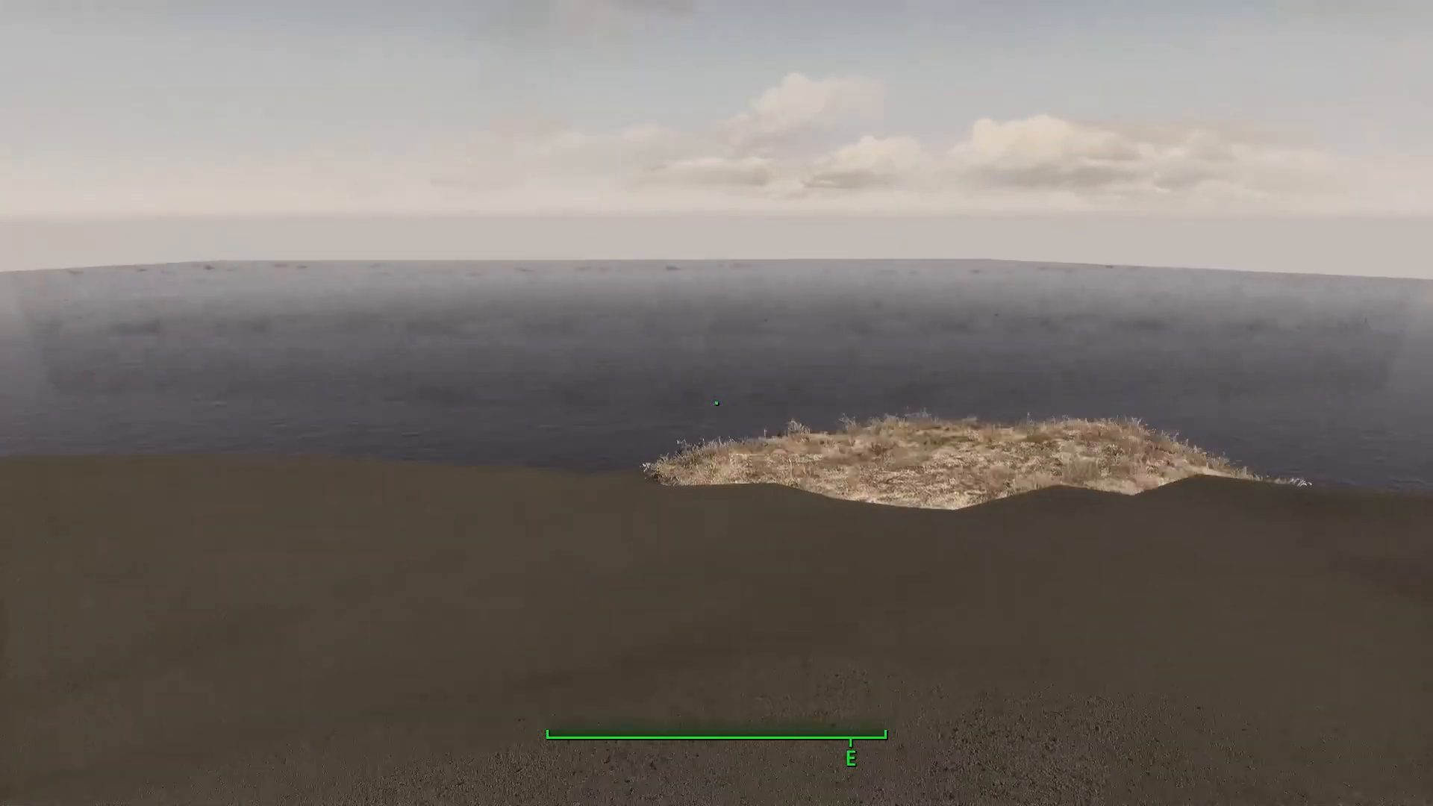
Walk along the grassy cliff tops at the shore to check the seams with the terrain, and return inland.
{"action": "key", "text": "w"}
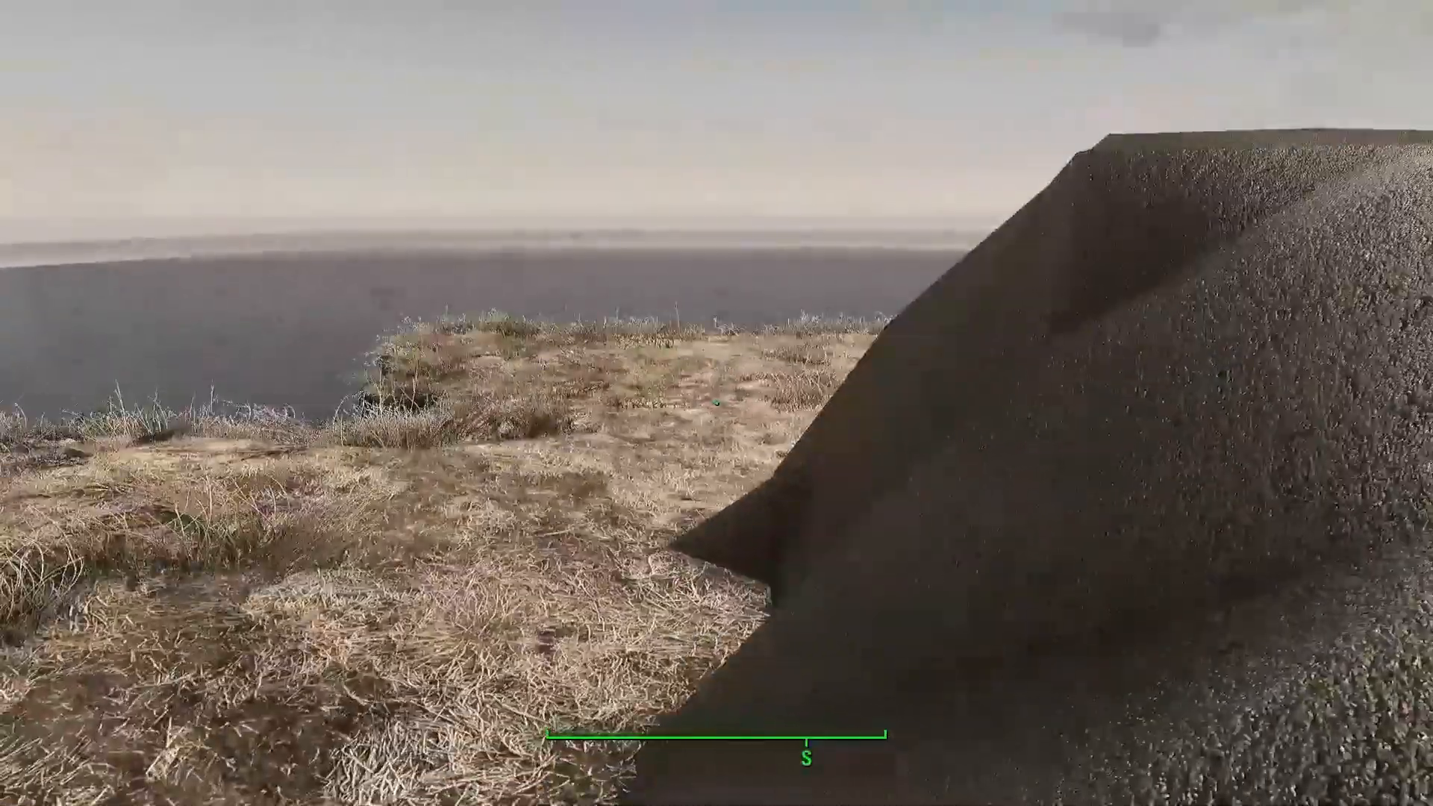
{"action": "key", "text": "w"}
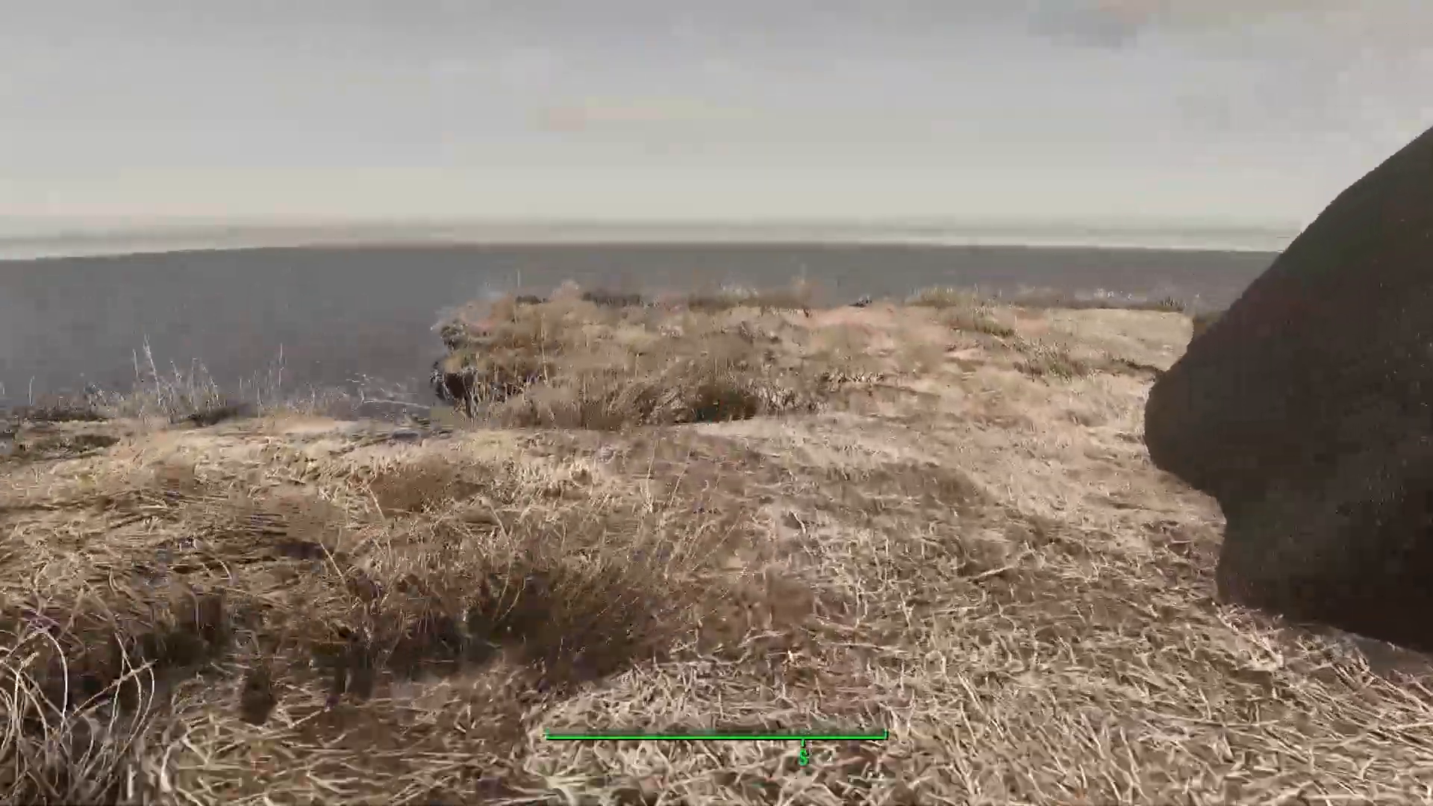
{"action": "key", "text": "w"}
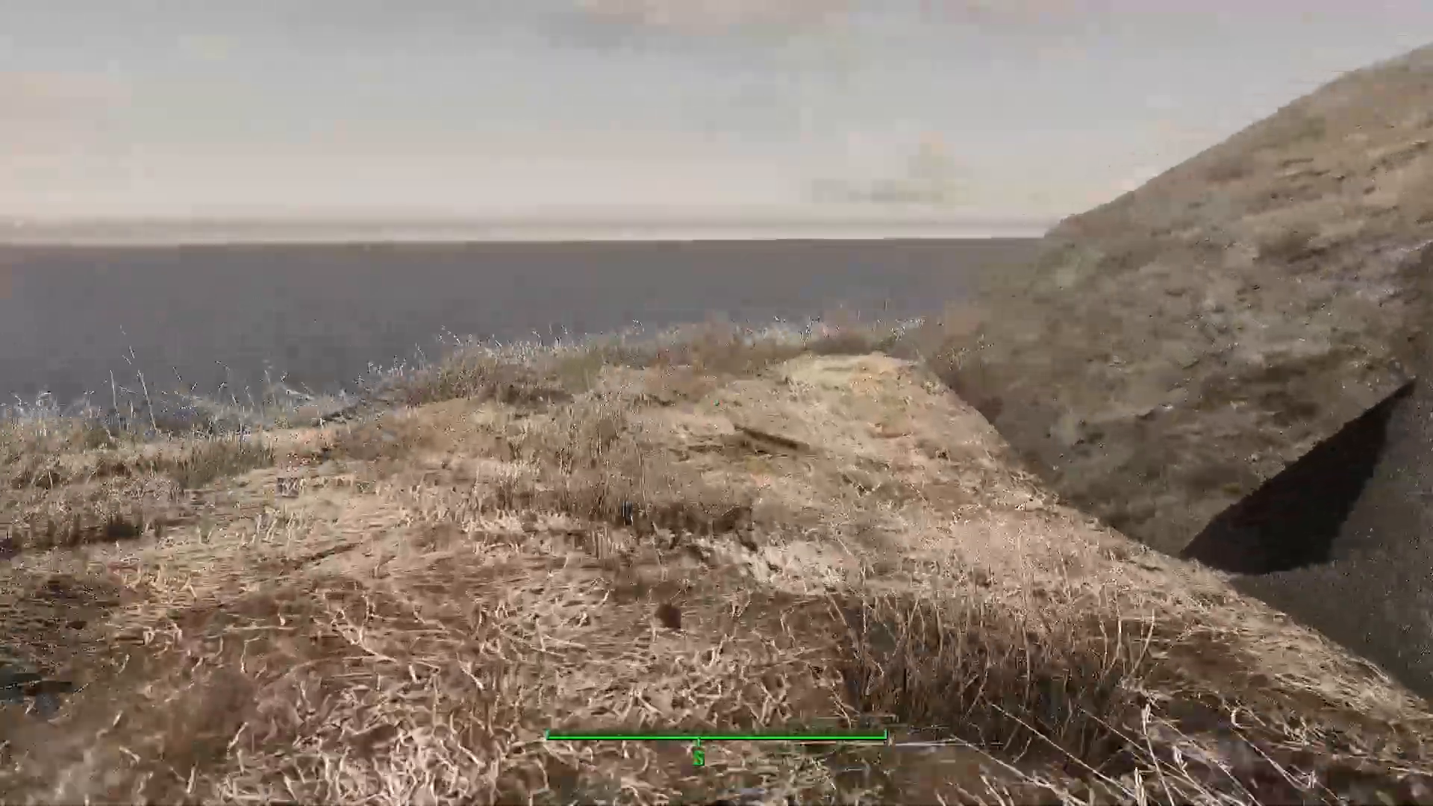
{"action": "key", "text": "w"}
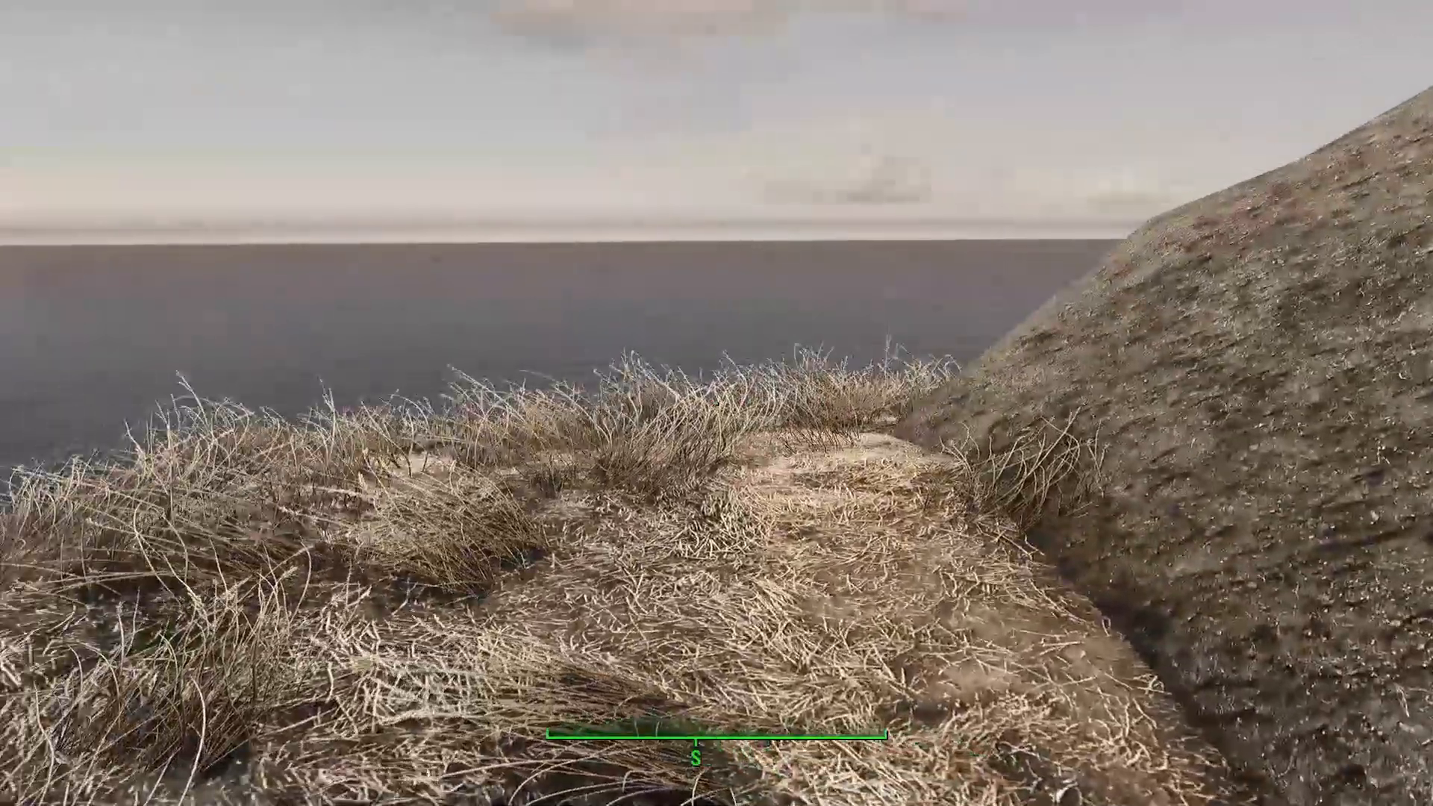
{"action": "key", "text": "w"}
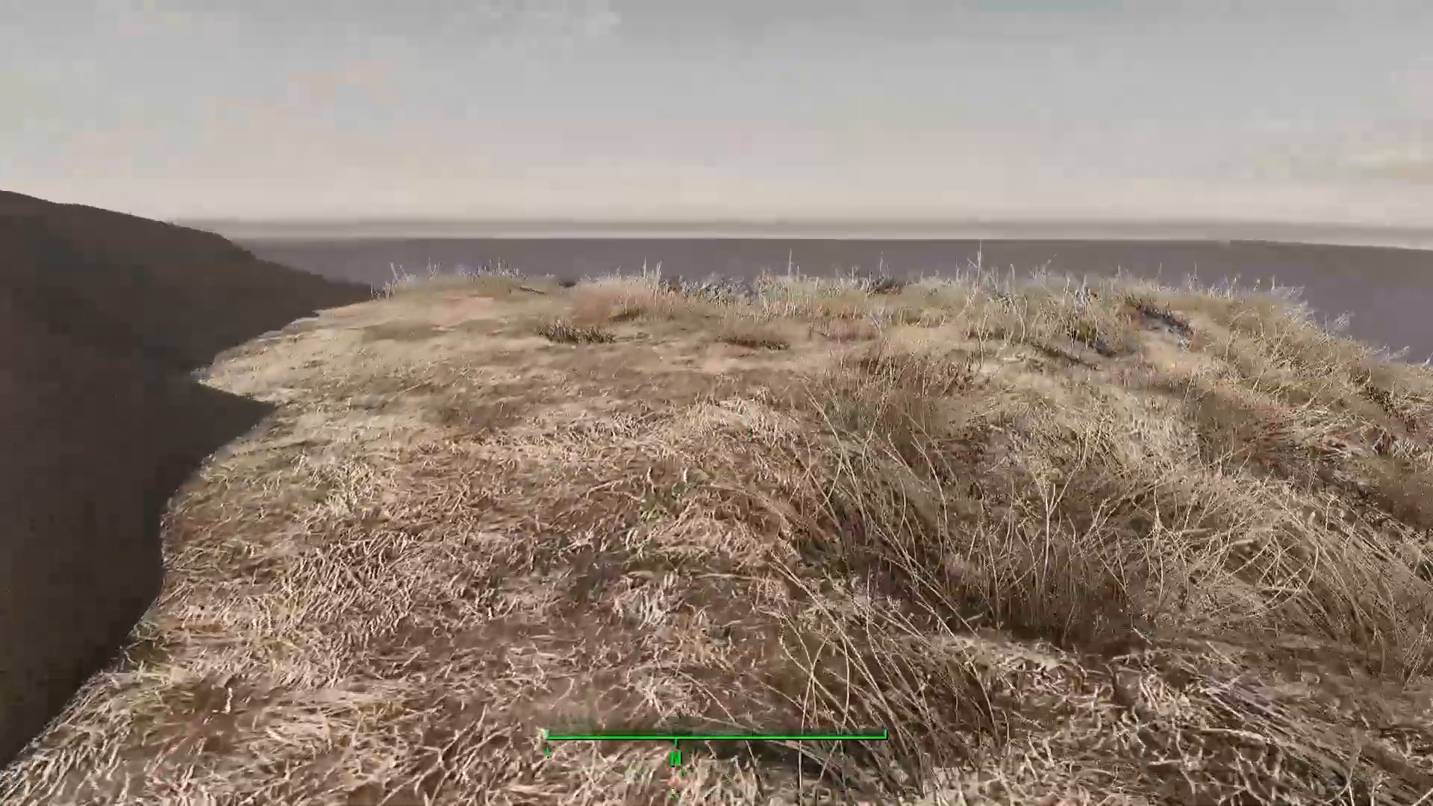
{"action": "key", "text": "w"}
{"action": "key", "text": "w"}
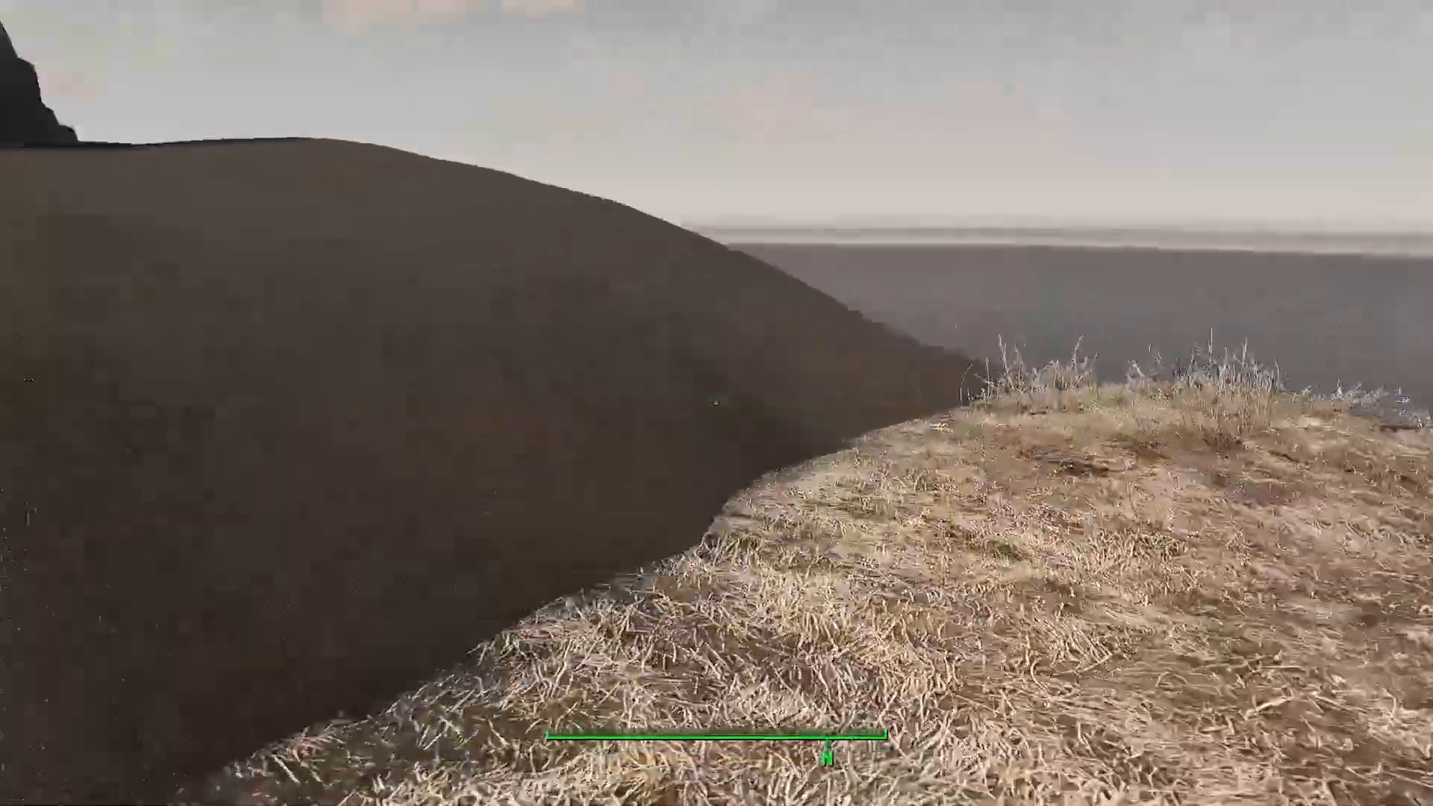
{"action": "key", "text": "w"}
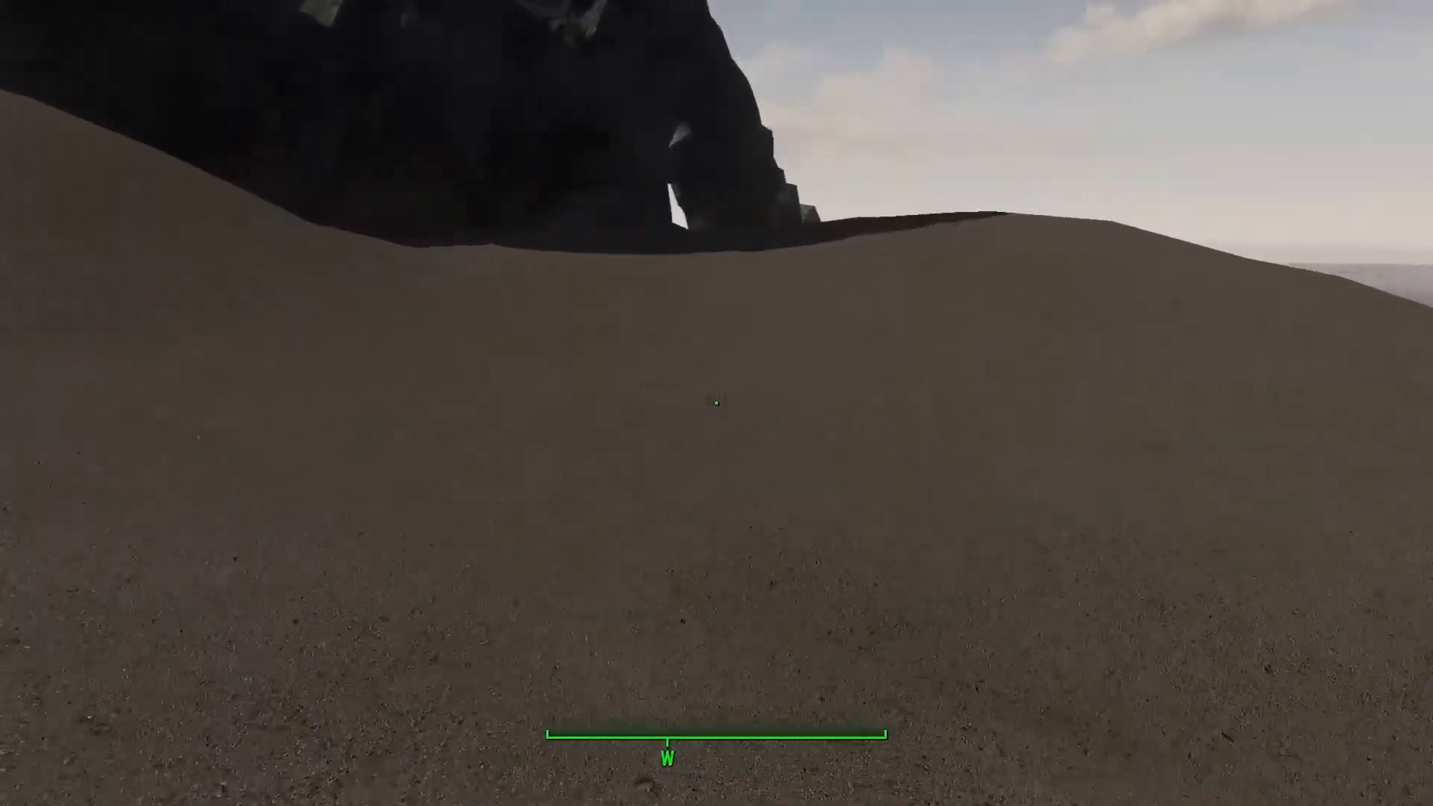
{"action": "key", "text": "w"}
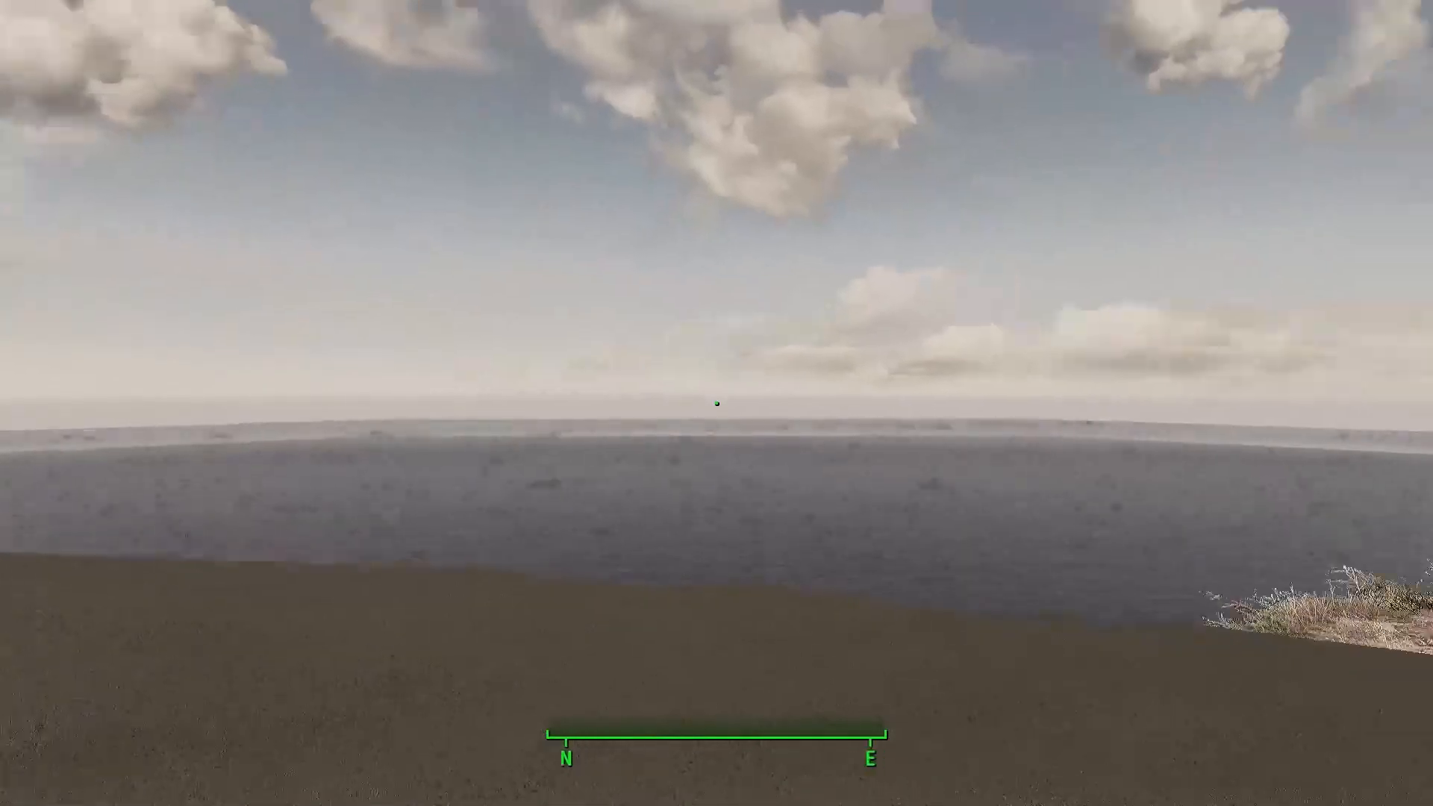
{"action": "key", "text": "a"}
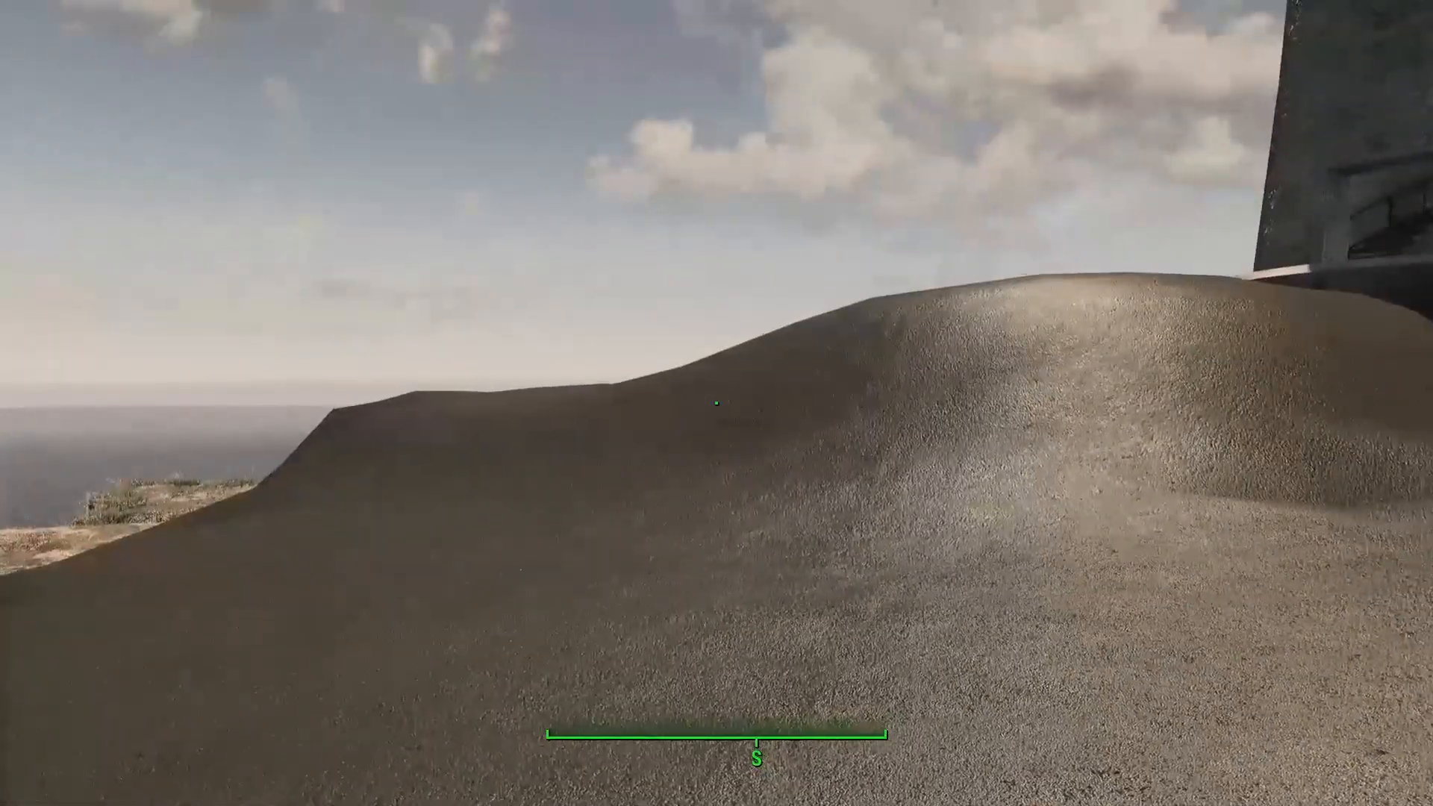